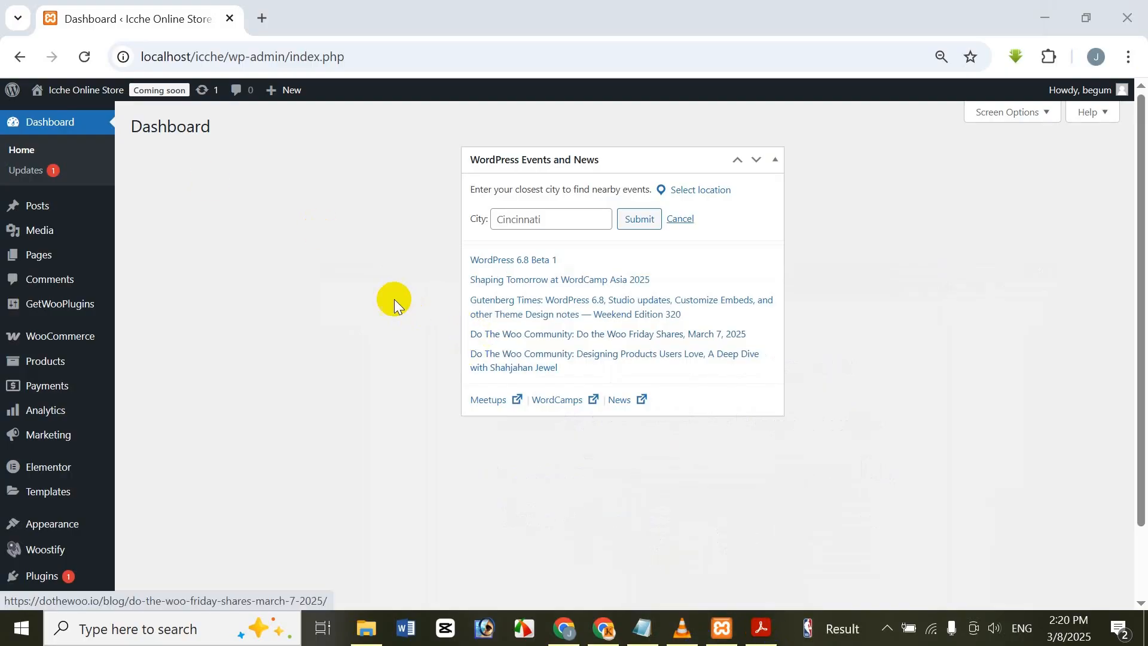
Step: Open the WooCommerce settings and view the available payment providers
click(38, 219)
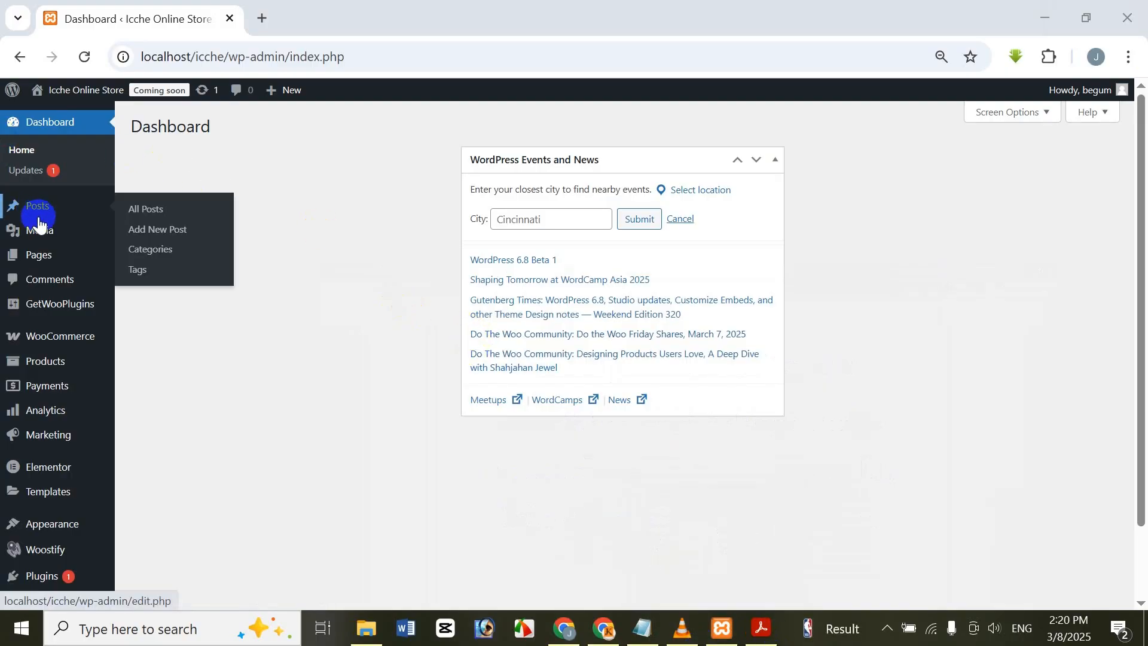
mouse_move(39, 228)
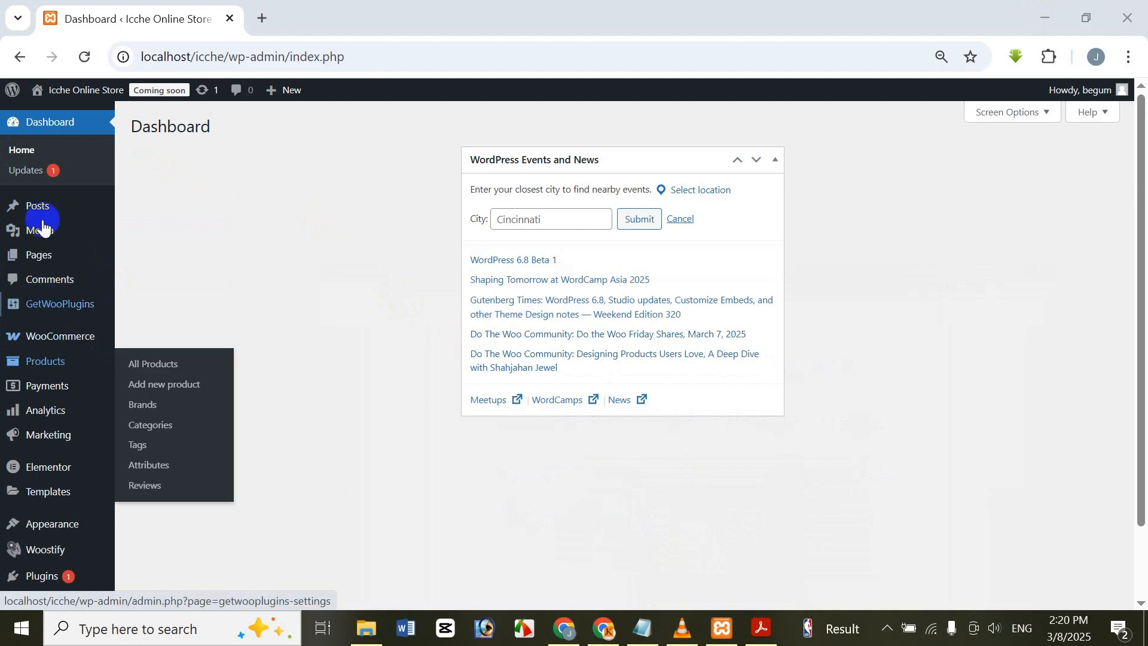
mouse_move(101, 345)
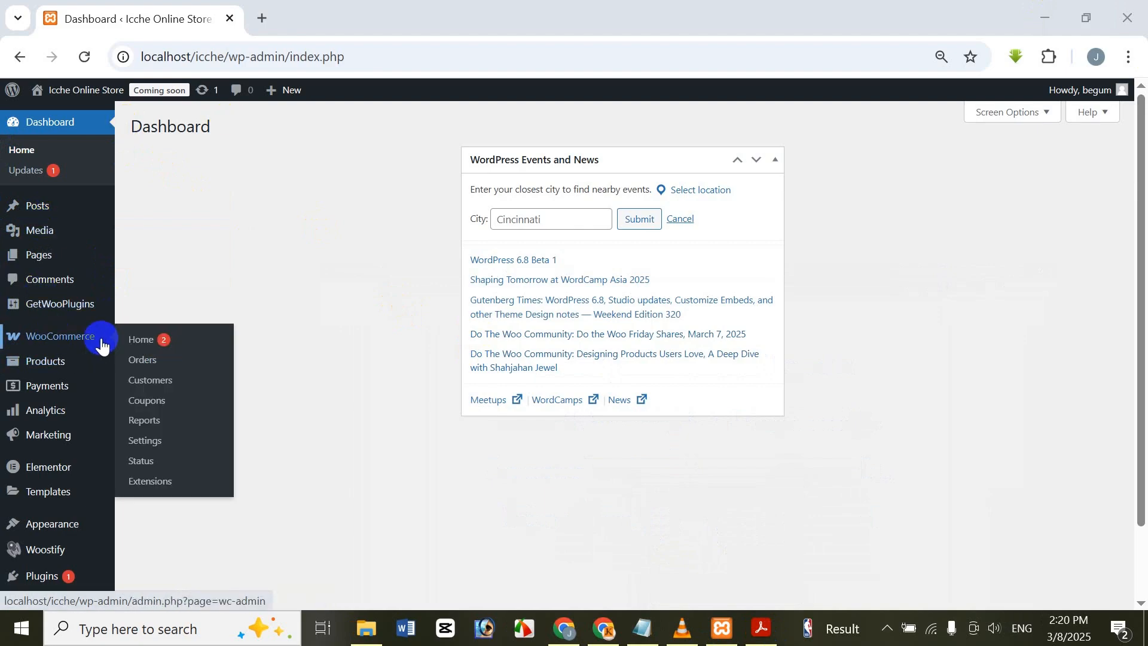
click(162, 442)
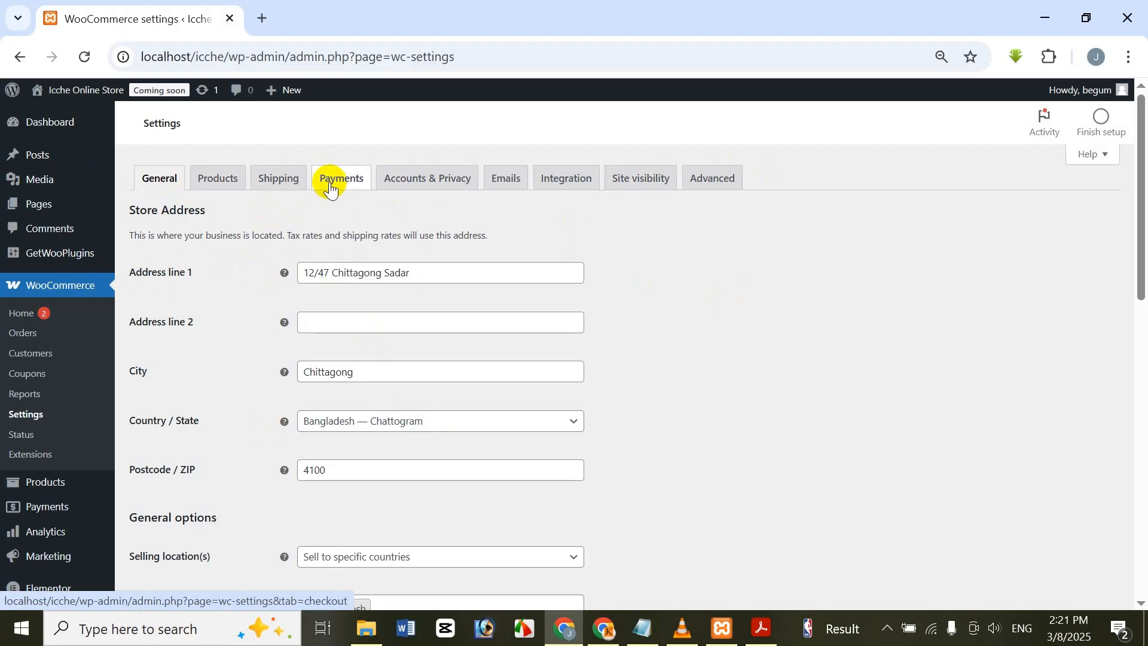
click(365, 173)
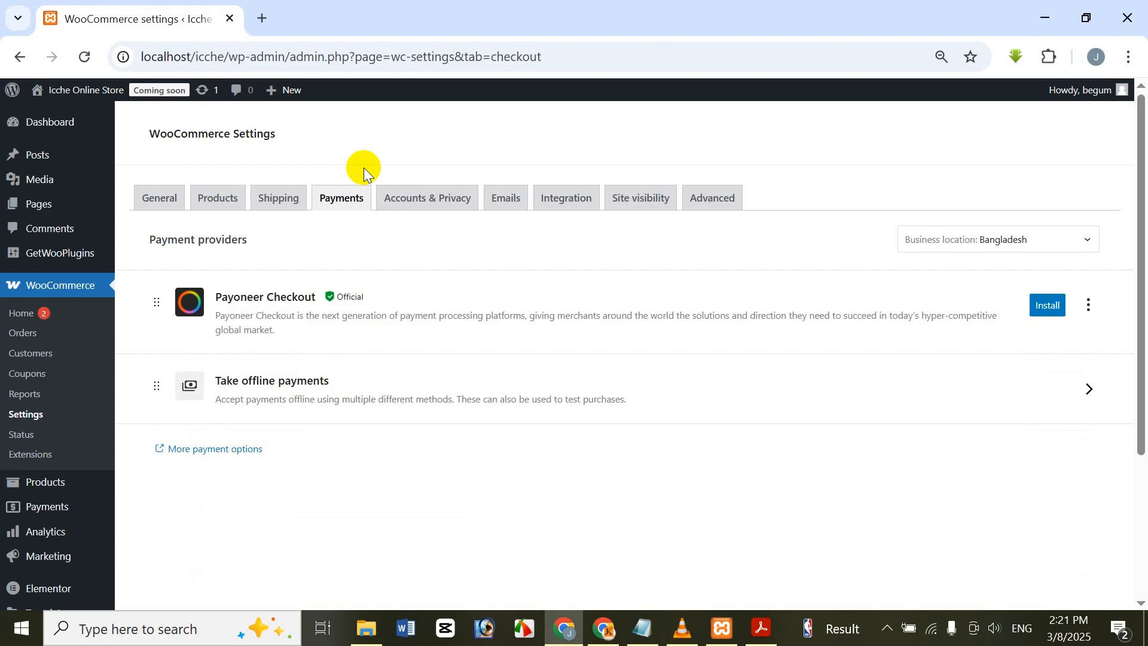
Step: Open the store's shop page in a separate browser tab and look over its product area
mouse_move(81, 89)
click(66, 144)
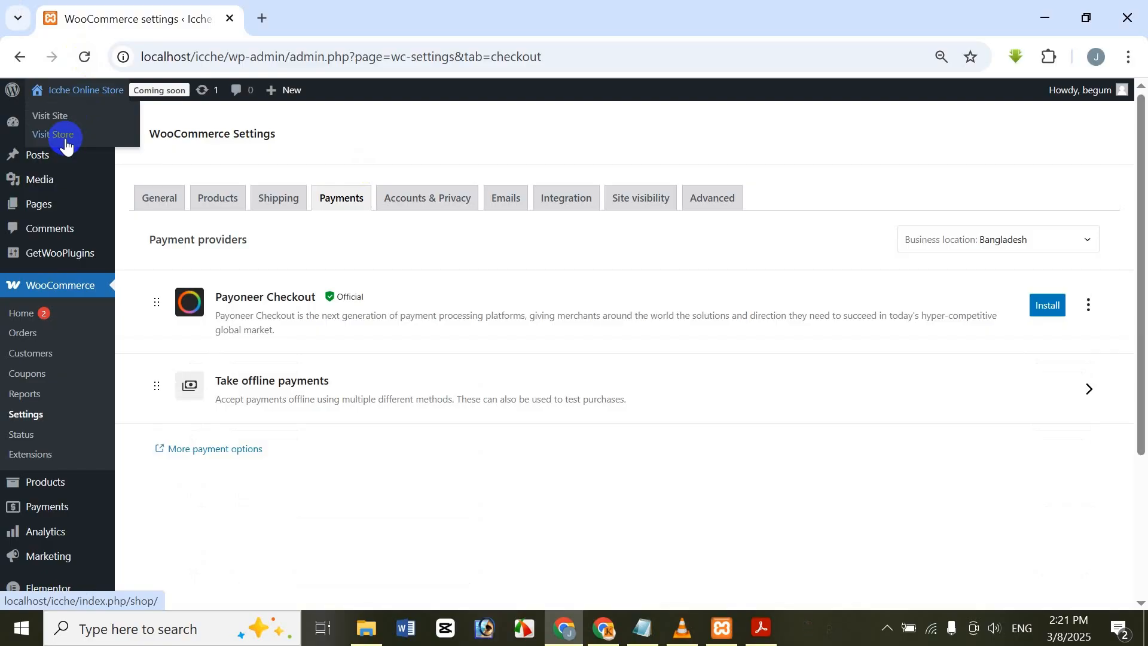
right_click(66, 135)
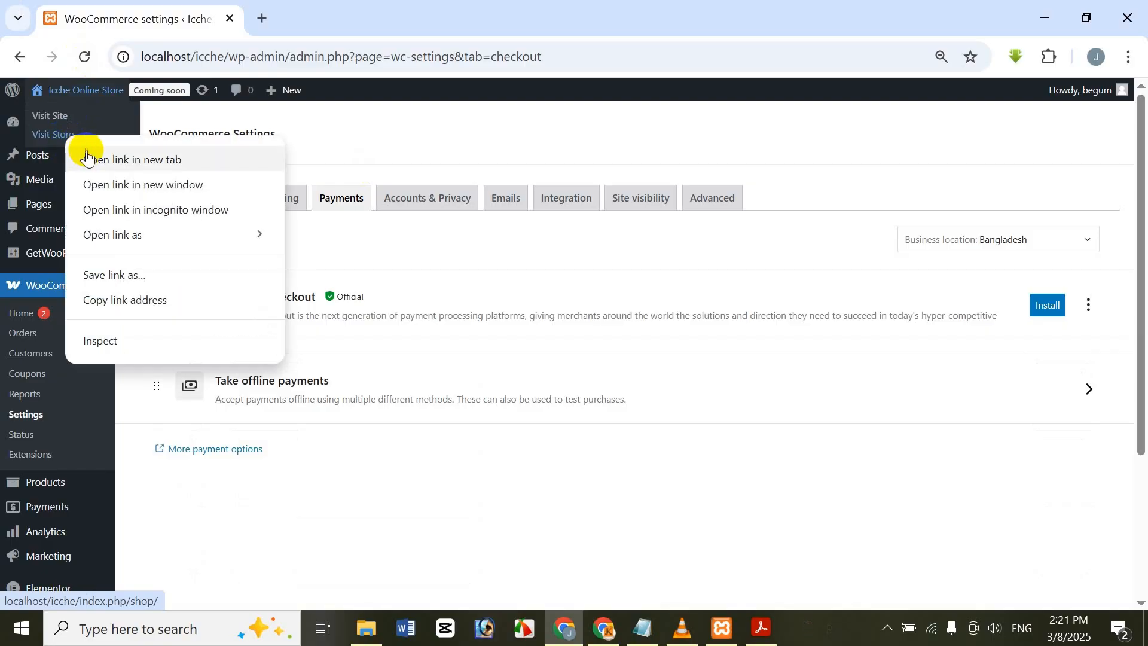
click(85, 153)
click(354, 7)
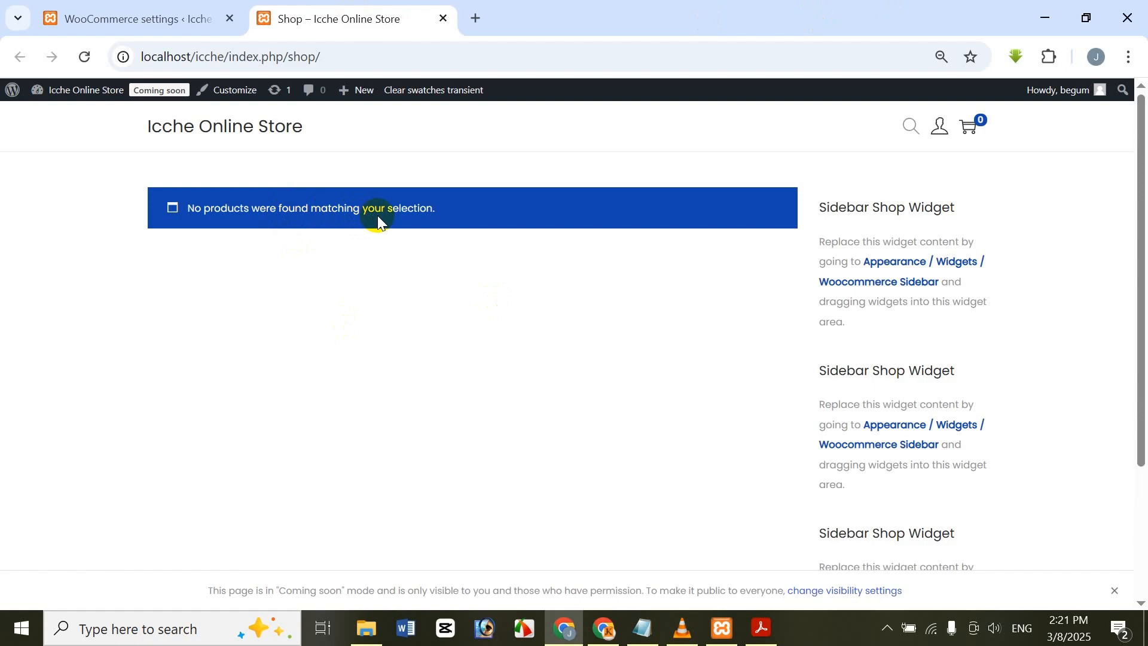
scroll(361, 346, down, 3)
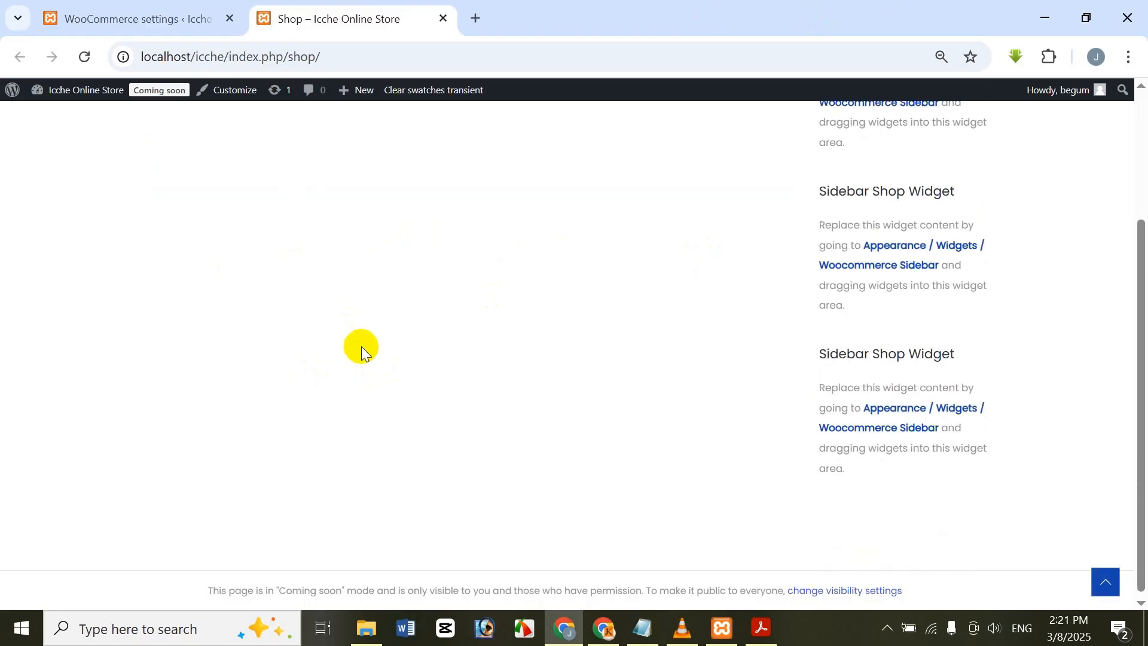
scroll(362, 347, up, 3)
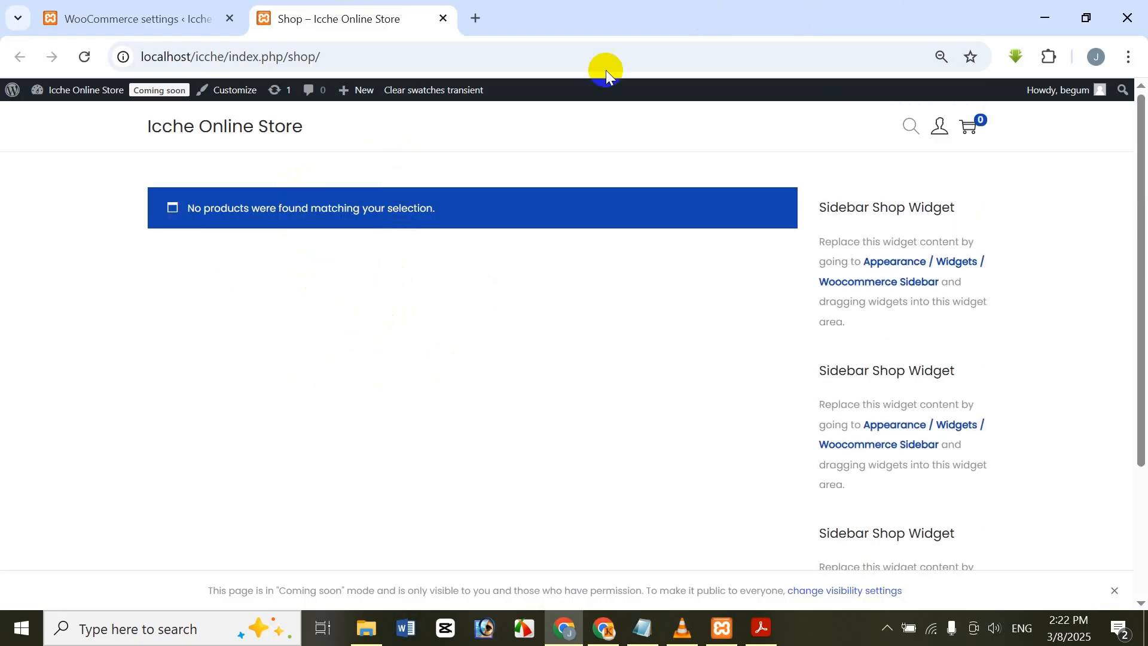
click(132, 6)
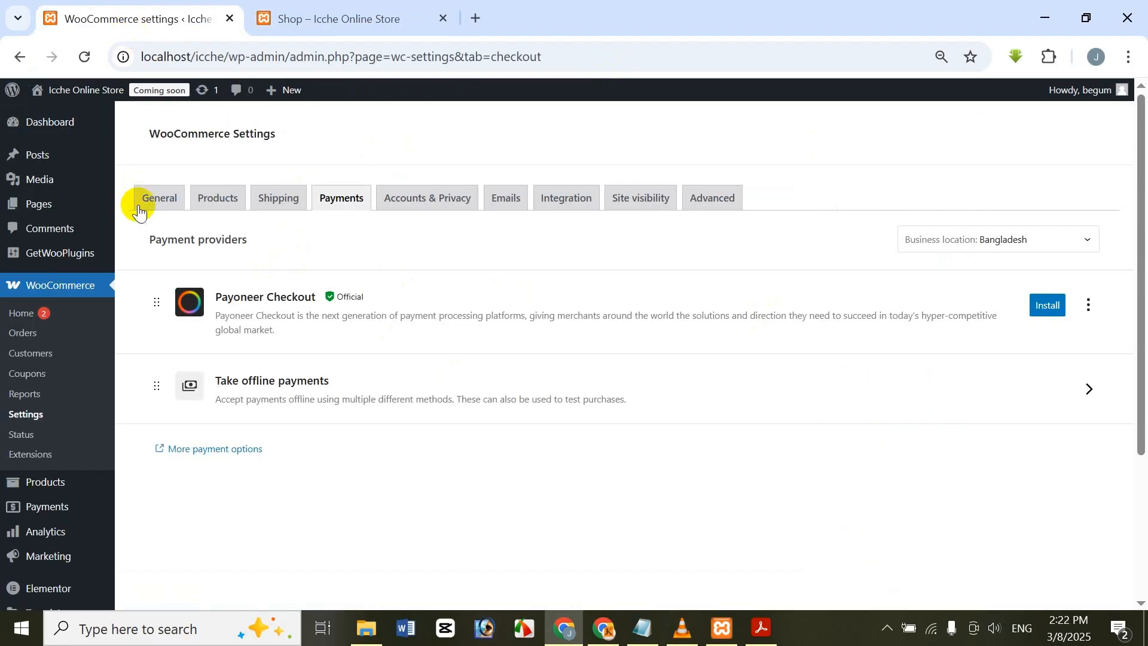
click(332, 11)
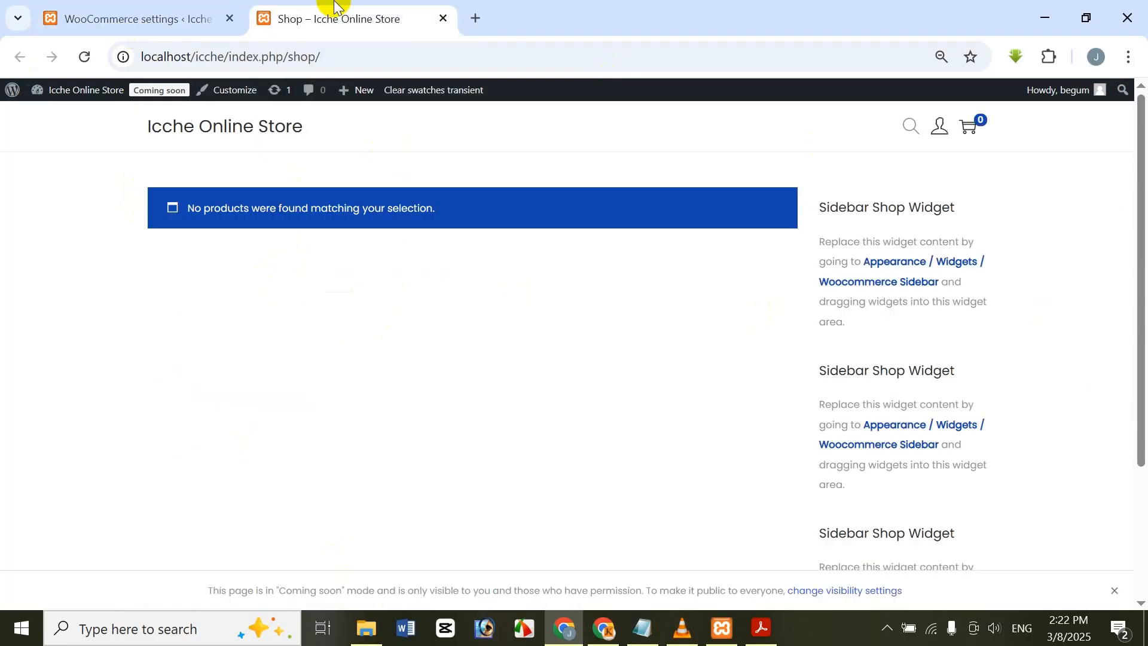
Step: Open amazon.com in a new browser tab
click(475, 15)
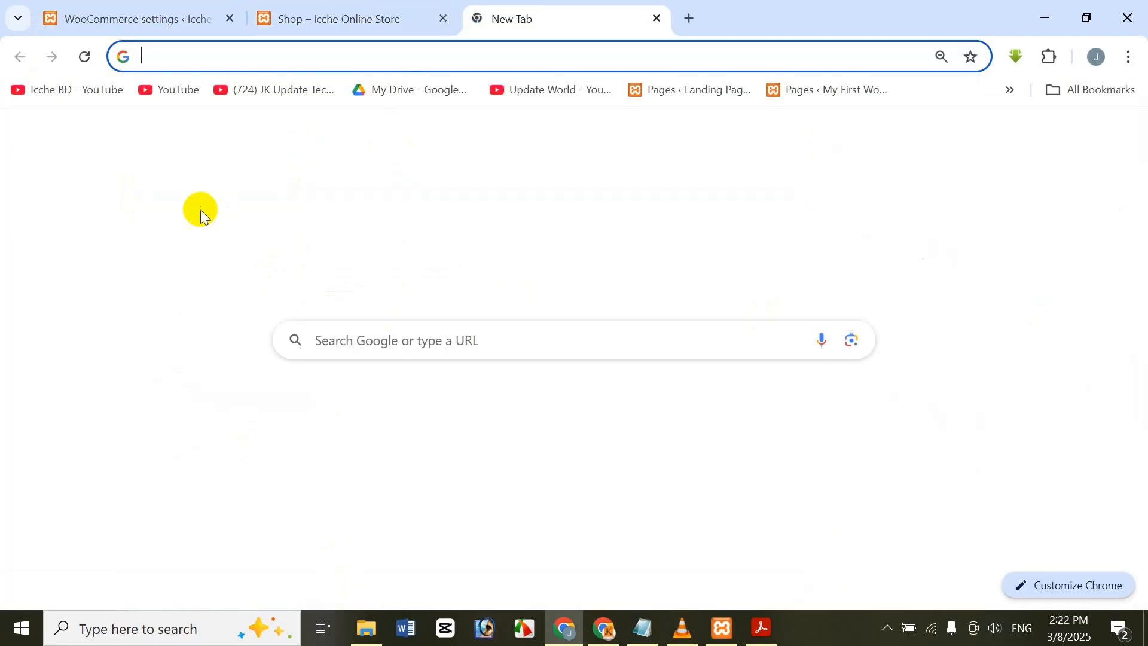
text(a)
key(Return)
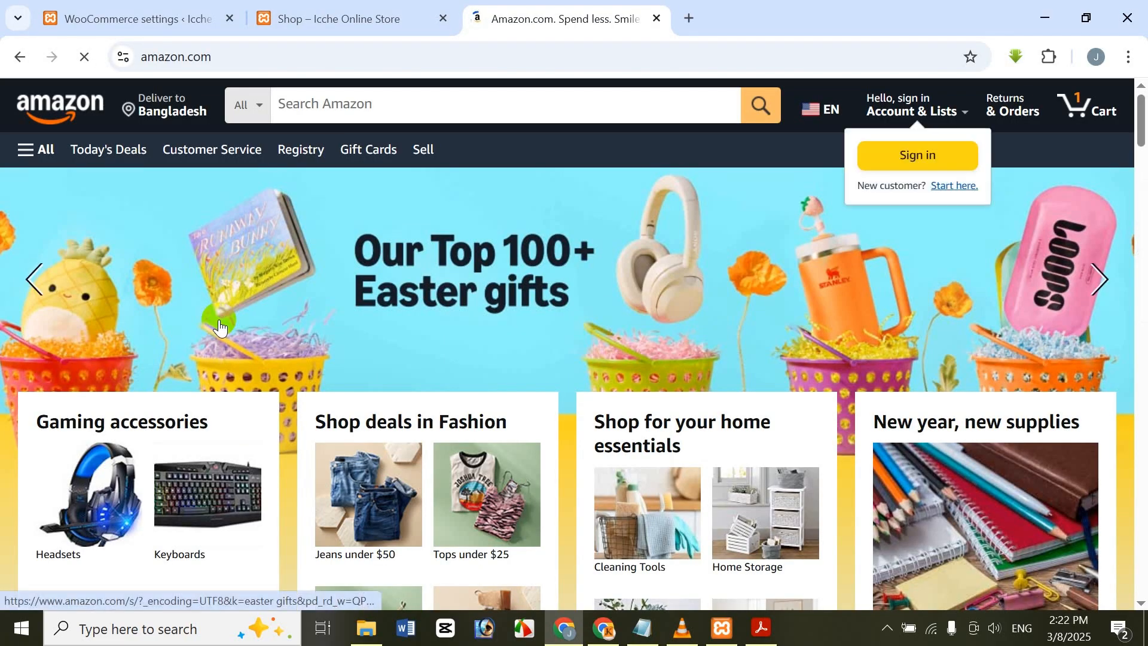
Step: Return to the WooCommerce admin and start adding a new product
click(134, 19)
click(60, 461)
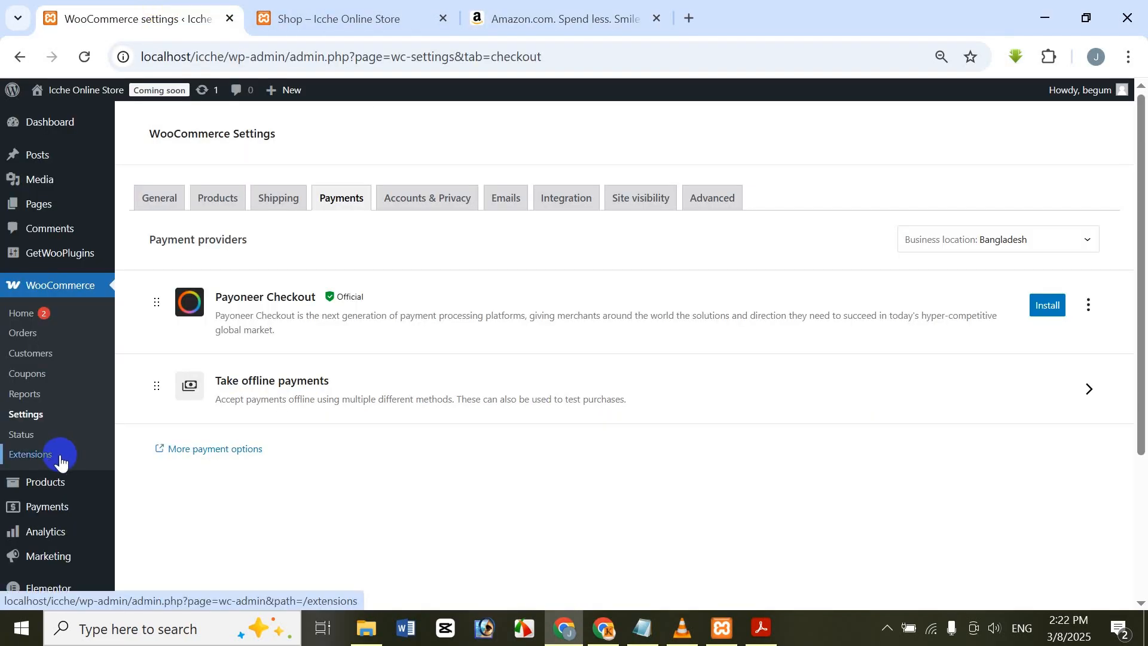
mouse_move(47, 491)
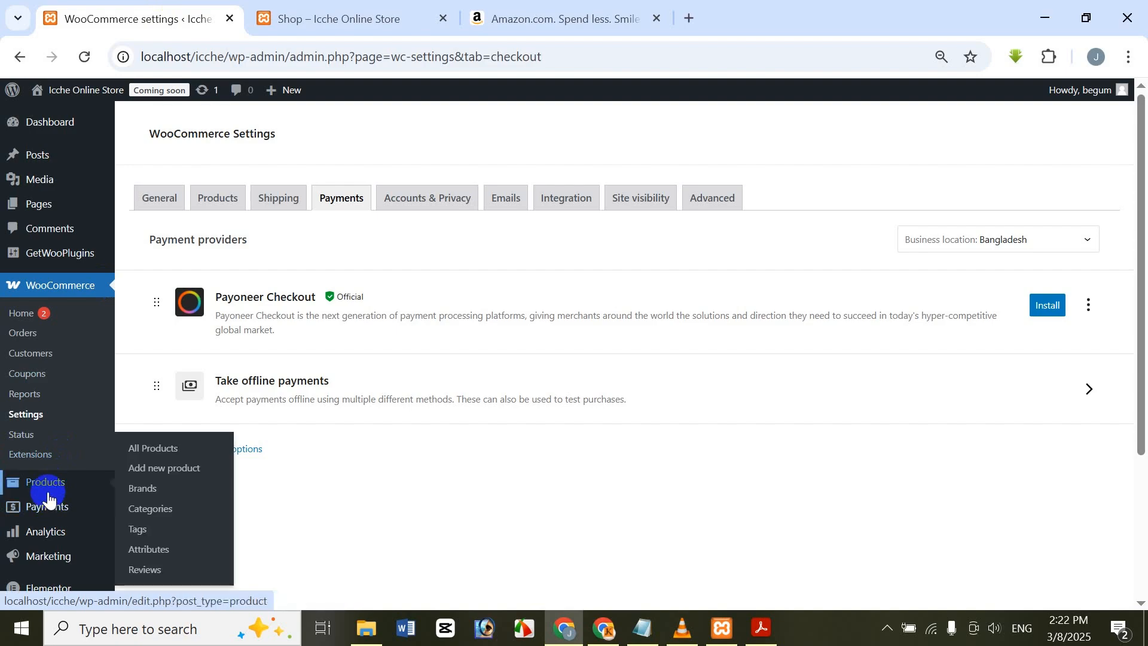
click(177, 478)
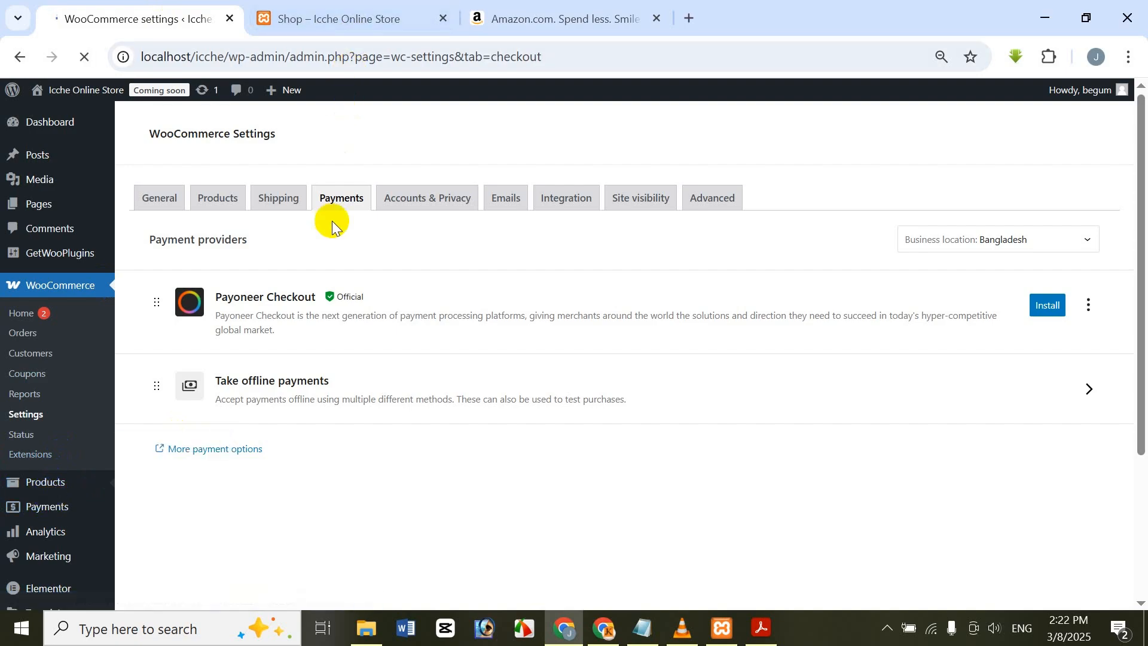
Step: Switch to Amazon and search the site for "bubble gun"
click(547, 27)
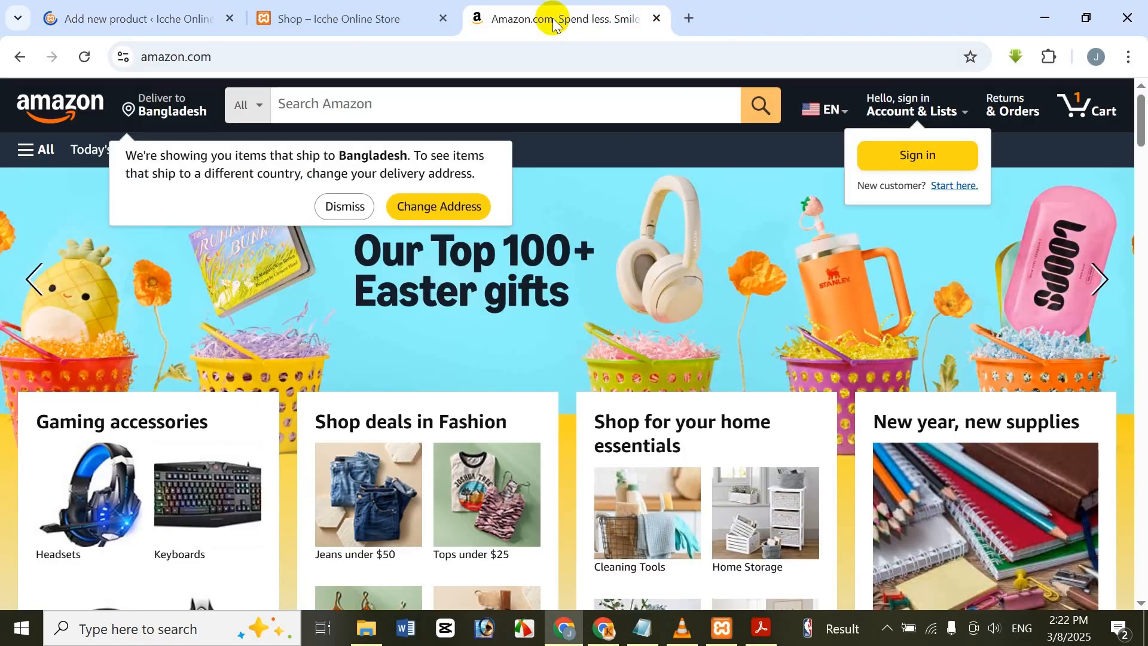
scroll(497, 263, down, 4)
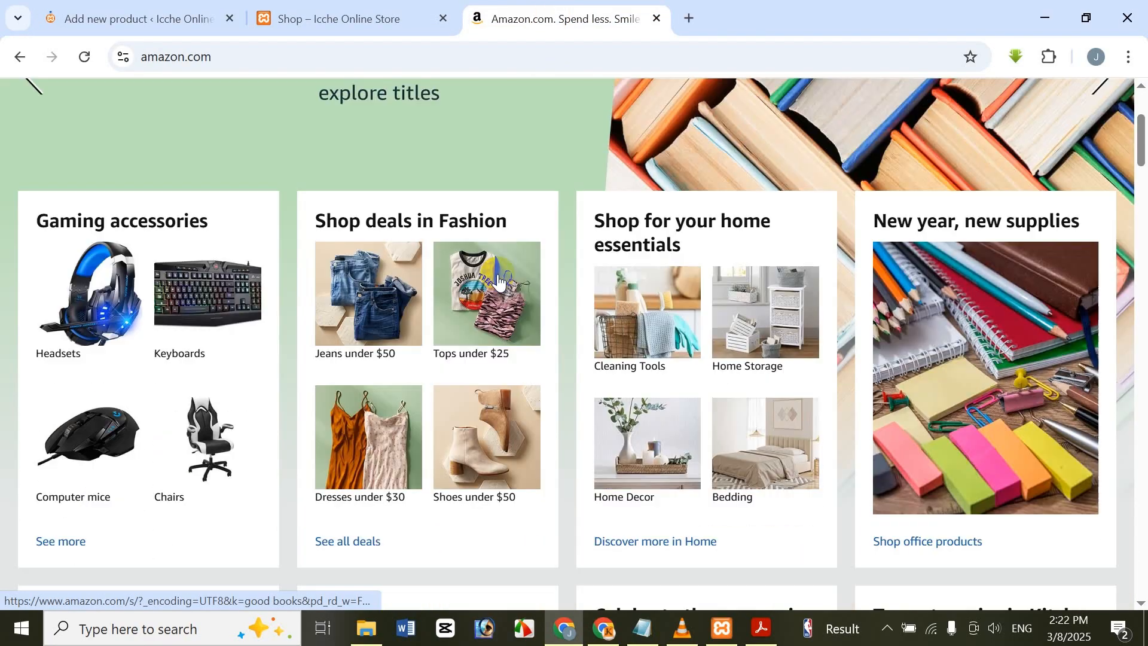
scroll(500, 272, down, 2)
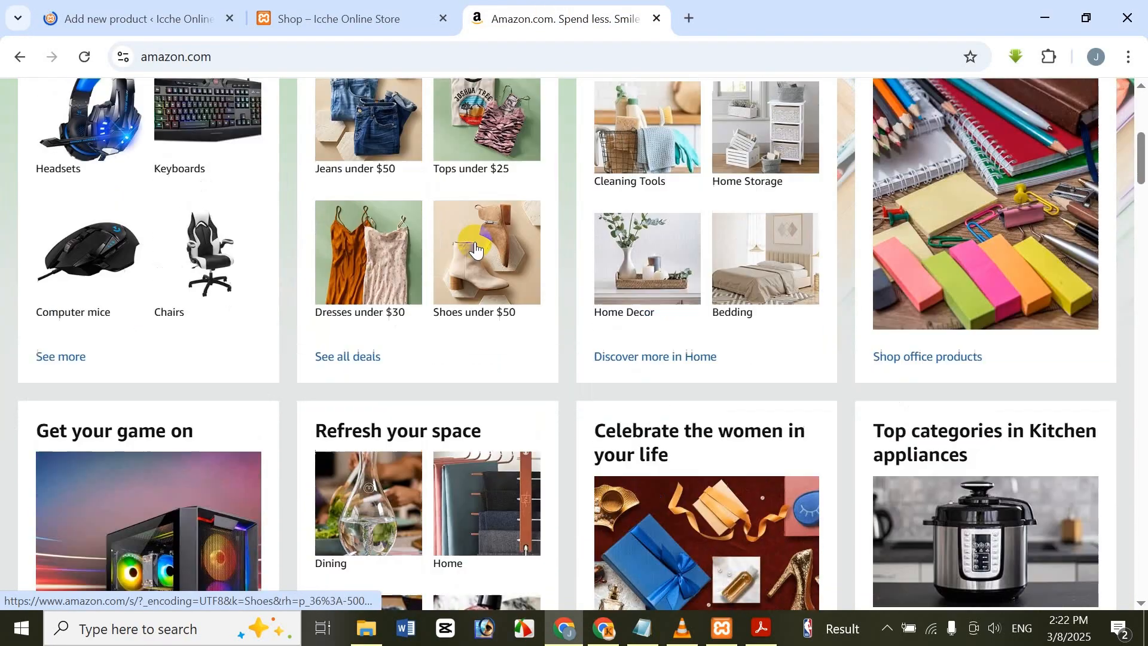
scroll(441, 108, up, 6)
click(443, 112)
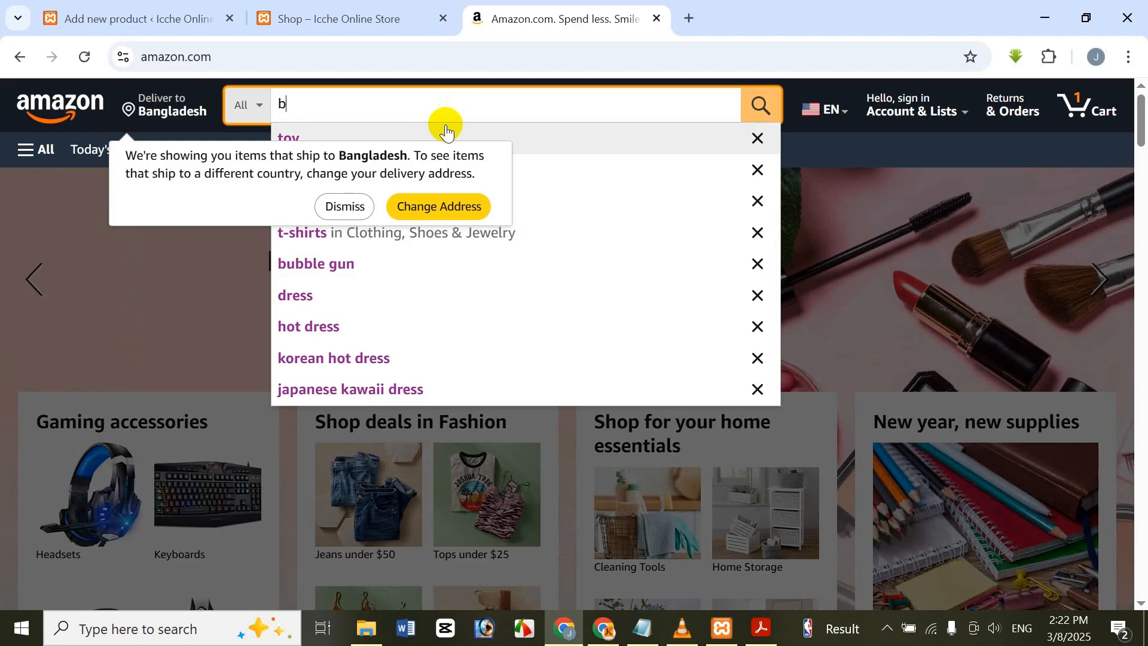
text(ubb)
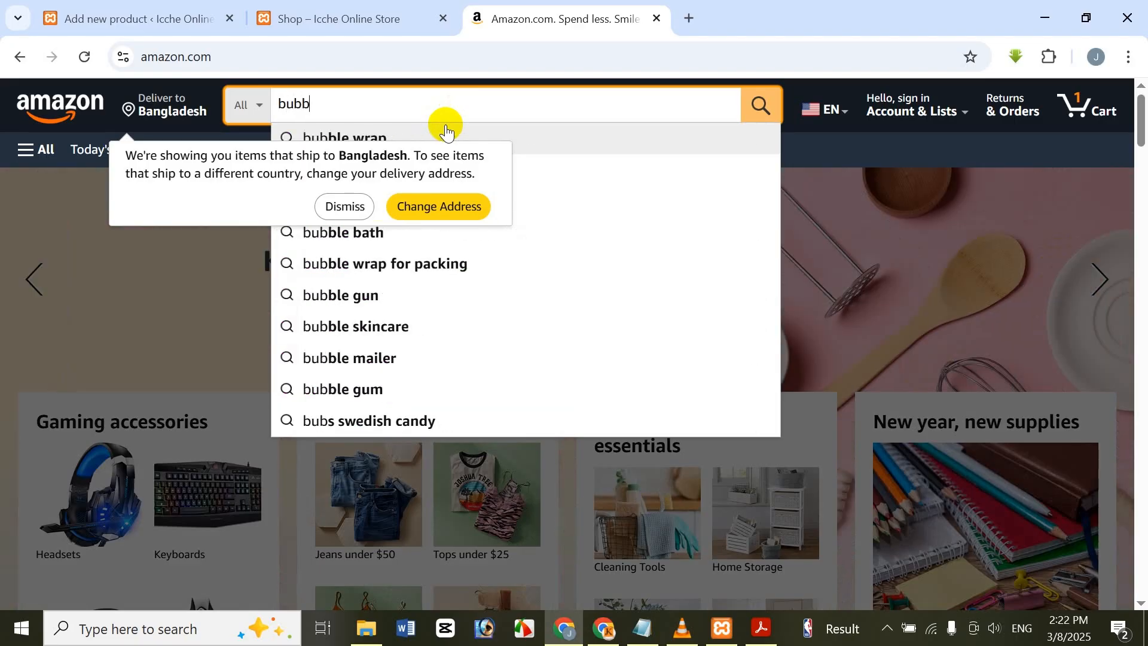
text(le gun)
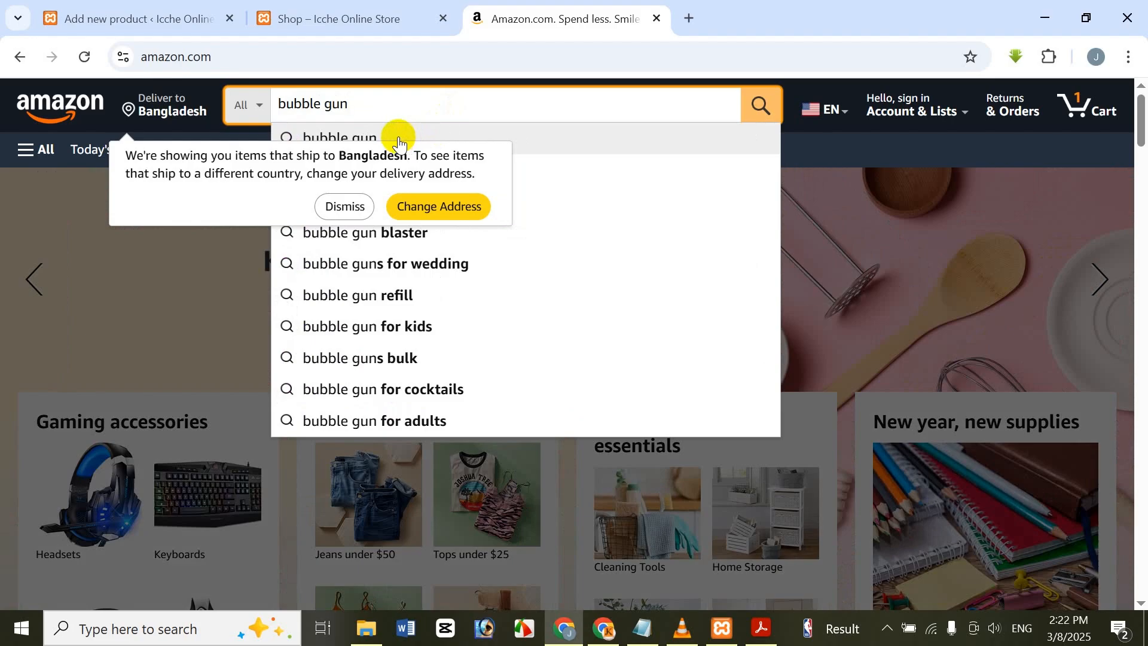
key(Return)
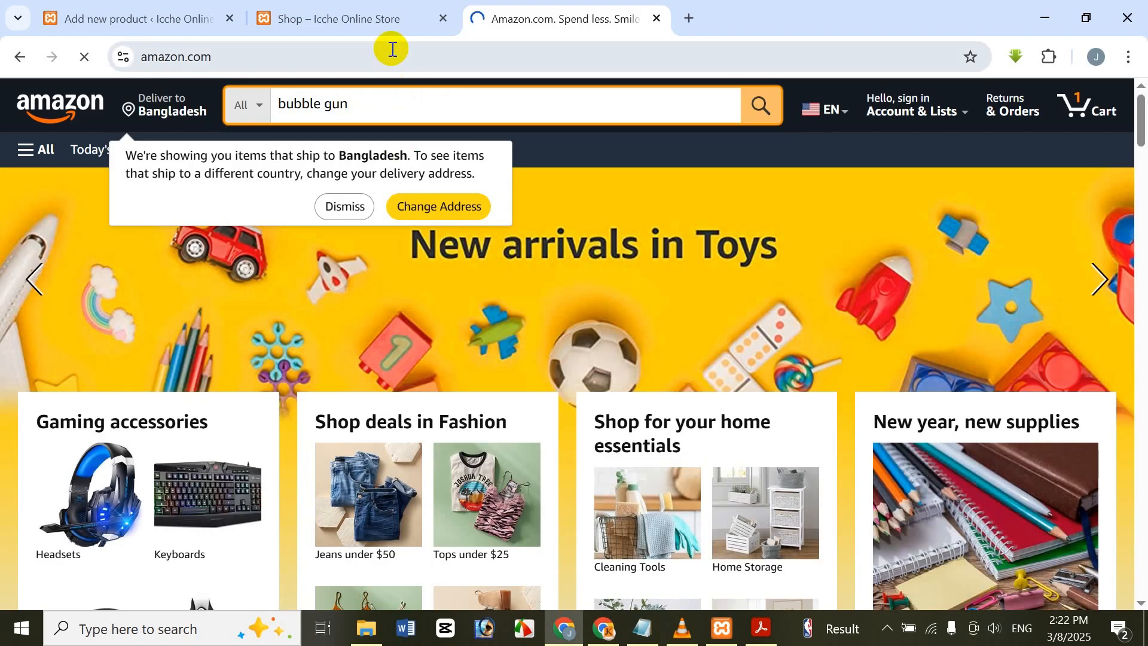
Step: Browse the bubble gun results and open the page of the purple Bazooka bubble machine gun marked Overall Pick
scroll(579, 328, down, 1)
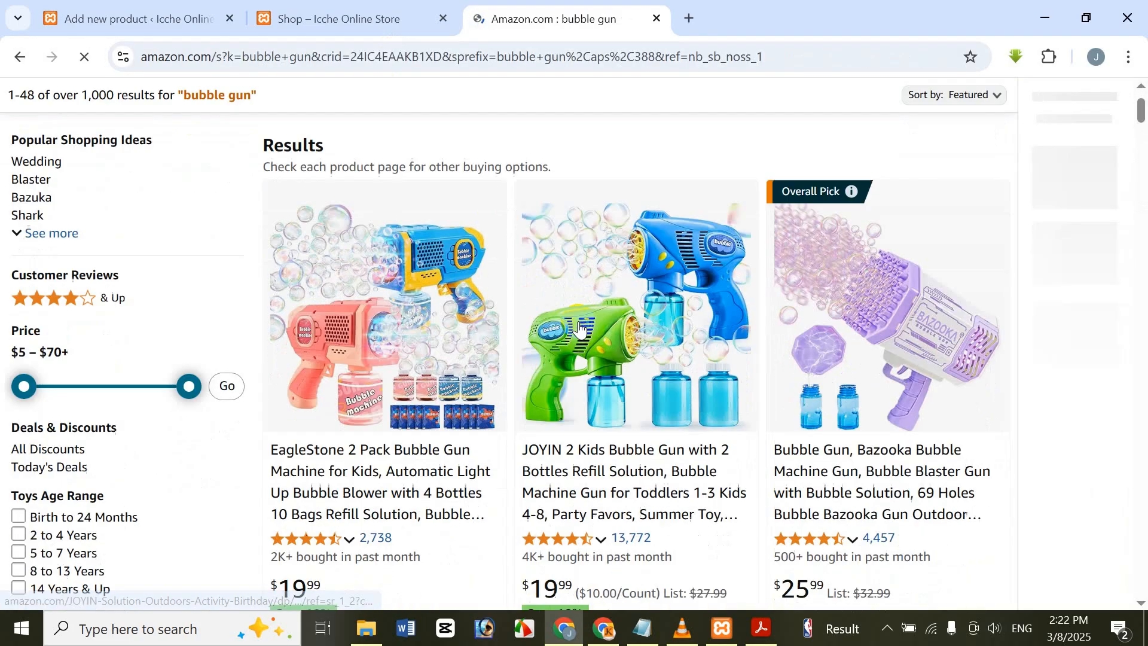
scroll(579, 328, down, 15)
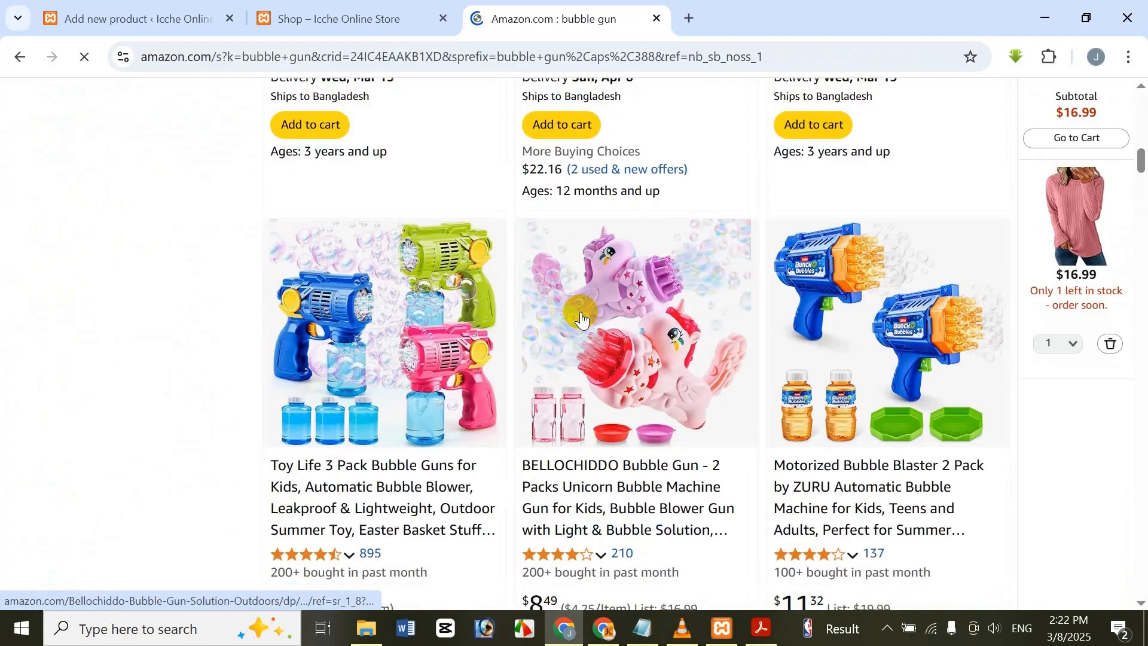
scroll(583, 320, up, 10)
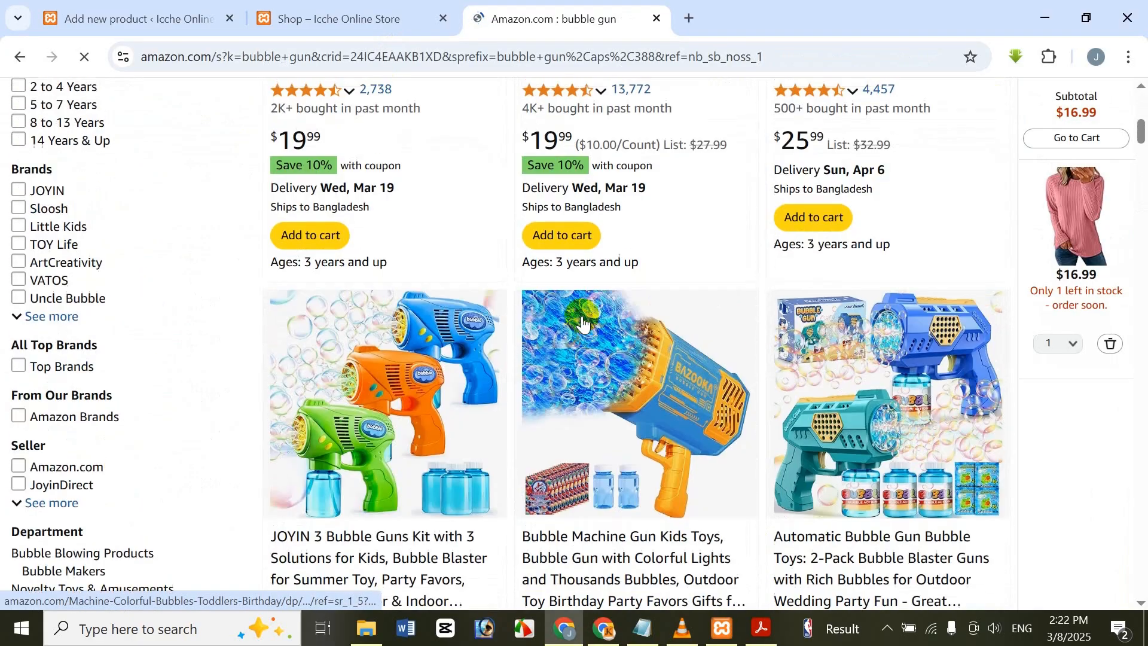
scroll(583, 323, up, 6)
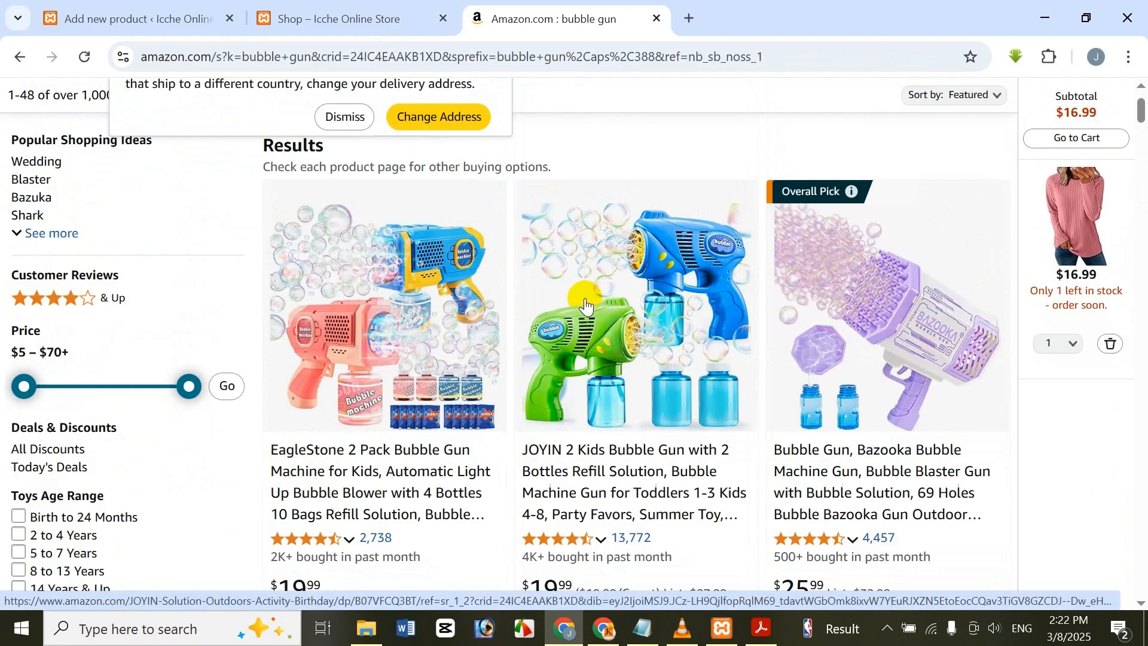
click(896, 317)
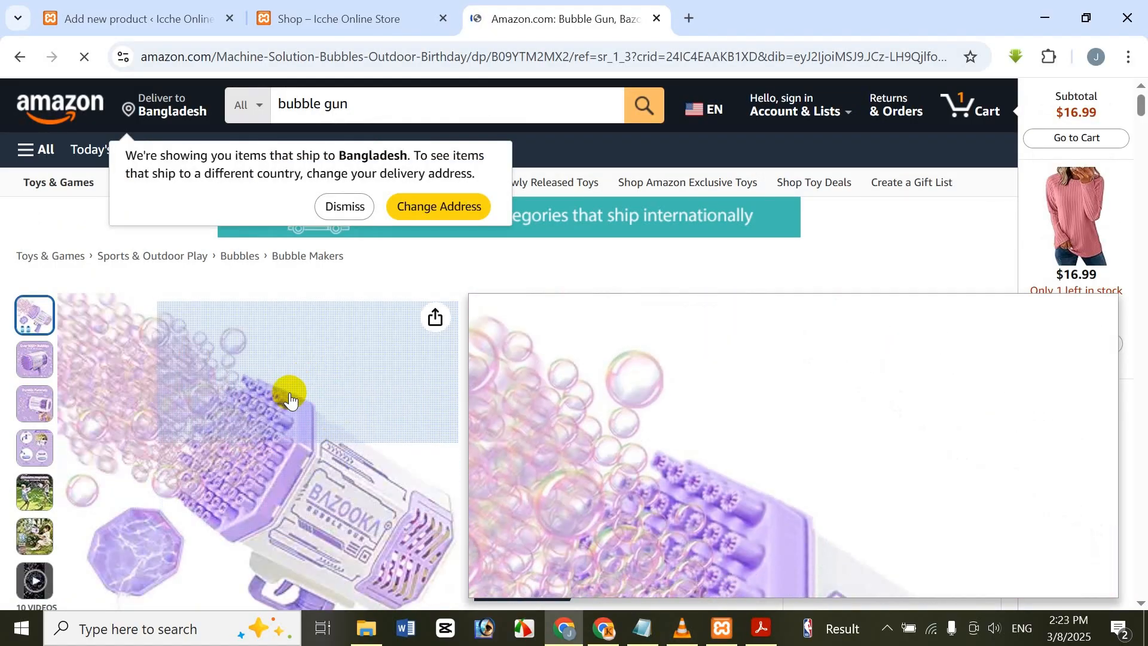
scroll(697, 411, down, 1)
scroll(697, 410, down, 1)
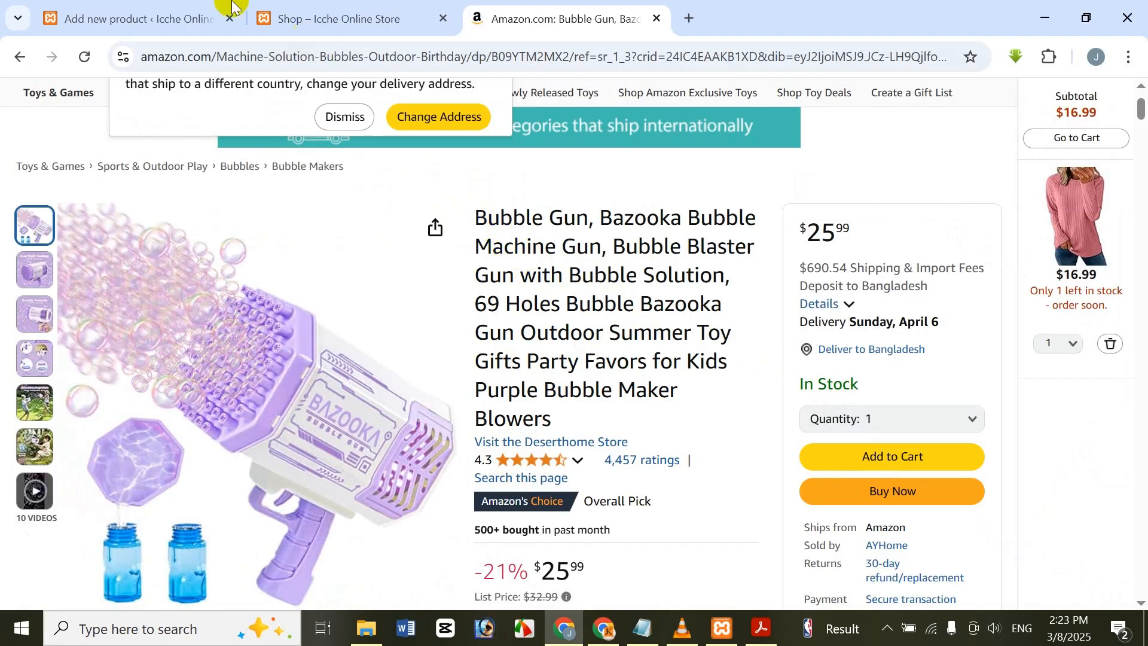
Step: Copy the full title of the purple Bazooka bubble gun from Amazon and paste it as the new product's name
click(167, 17)
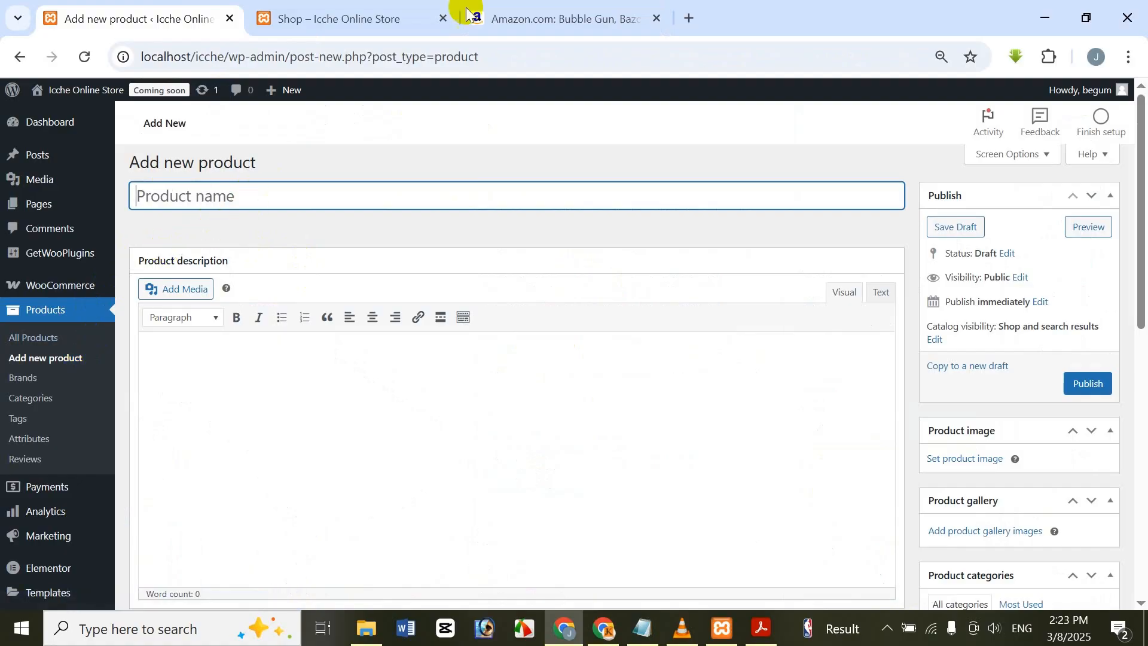
click(512, 12)
drag(475, 217, 564, 431)
key(ctrl+c)
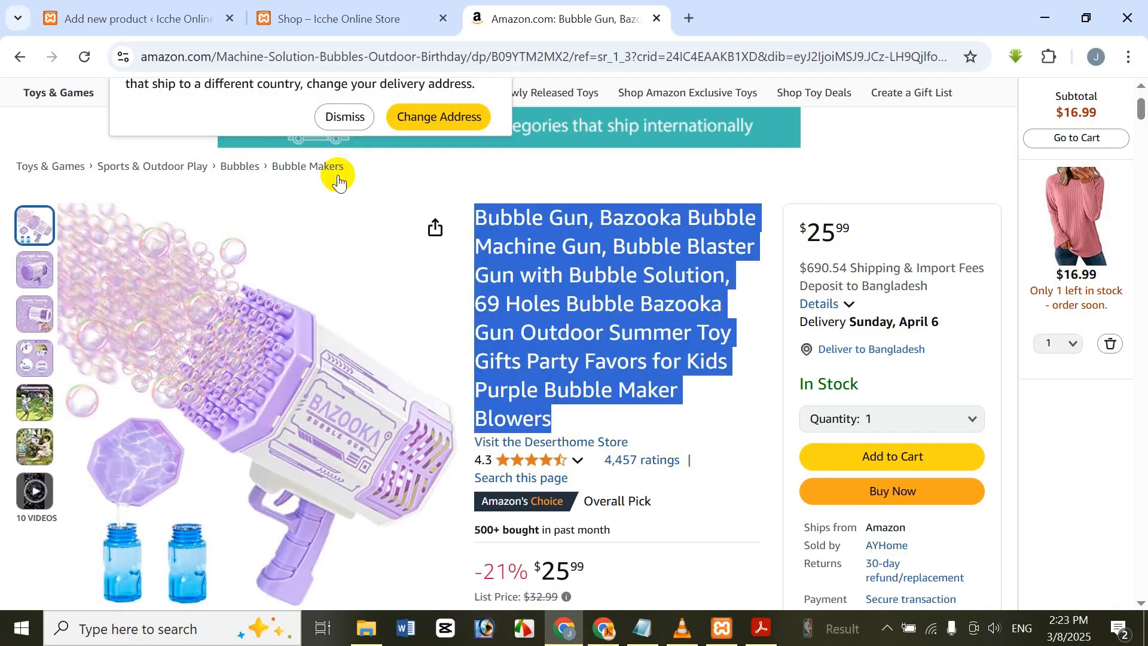
click(138, 18)
key(ctrl+v)
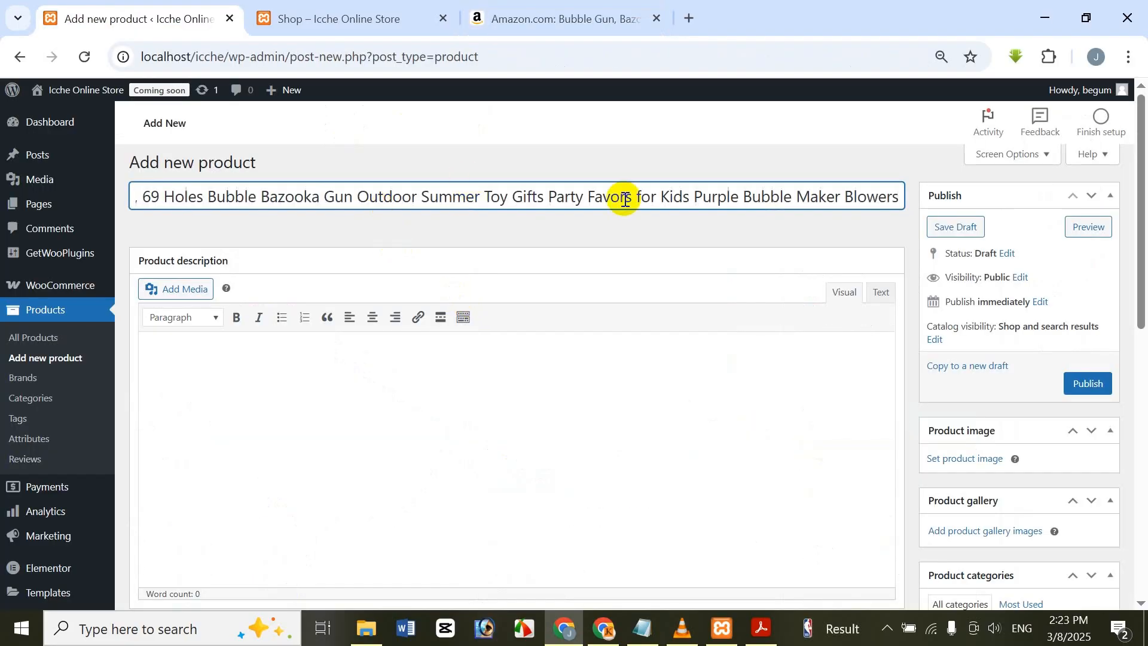
key(Home)
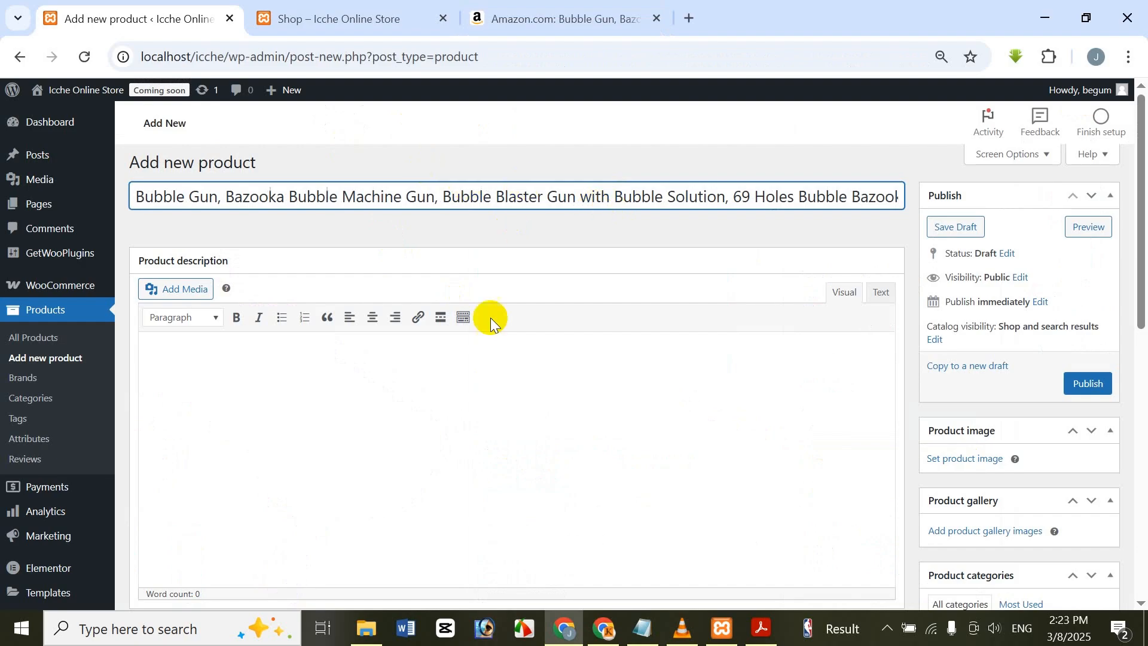
click(495, 392)
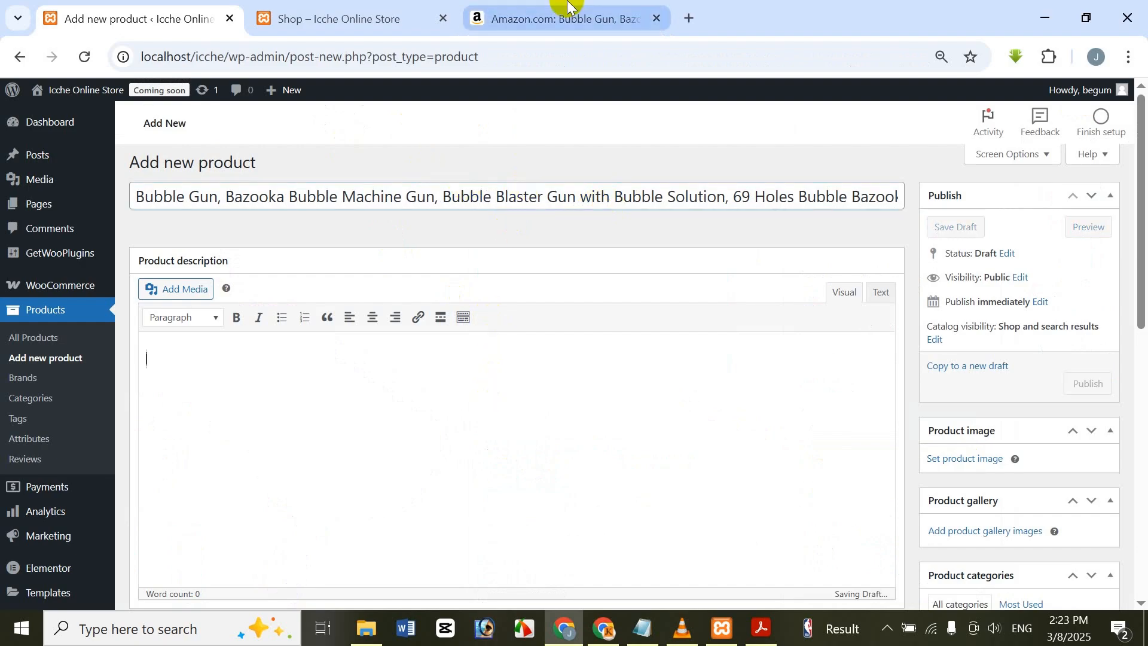
Step: Copy all five feature bullet points from the Amazon bubble gun listing and paste them into the new product's description
click(550, 18)
scroll(632, 413, down, 10)
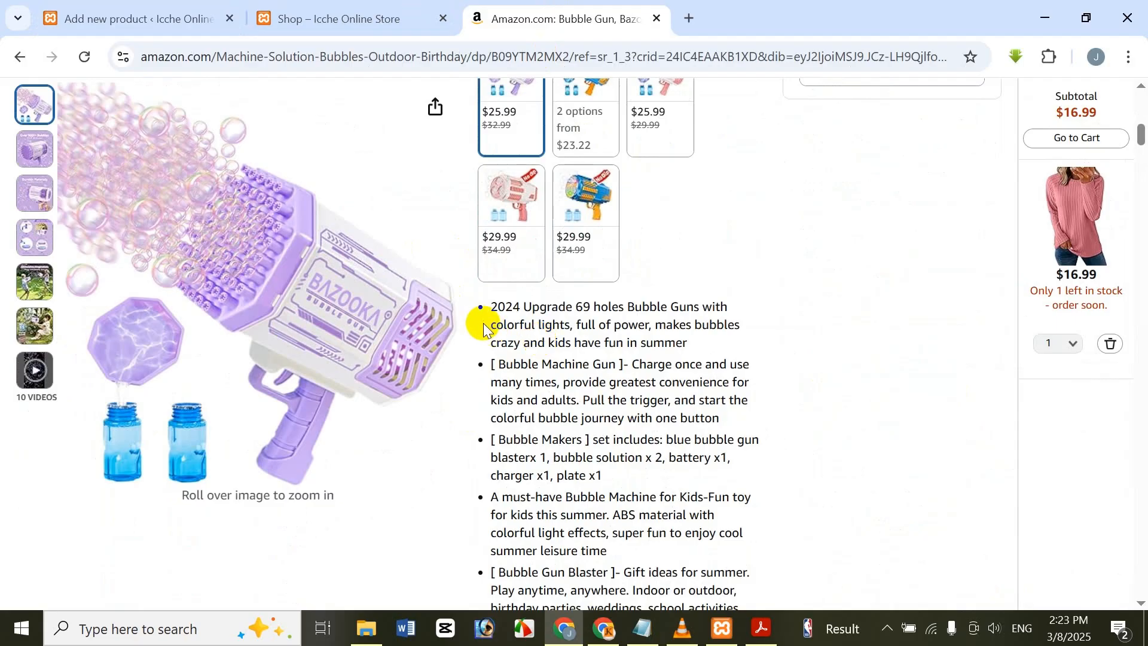
scroll(477, 323, down, 5)
scroll(483, 315, up, 4)
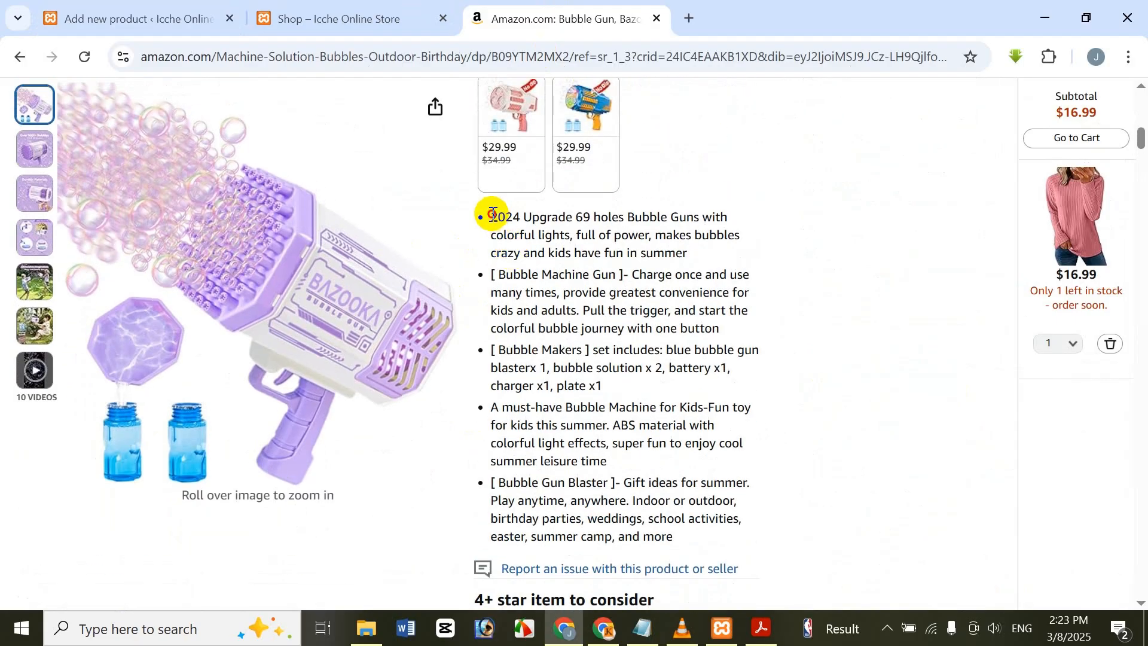
drag(493, 213, 697, 536)
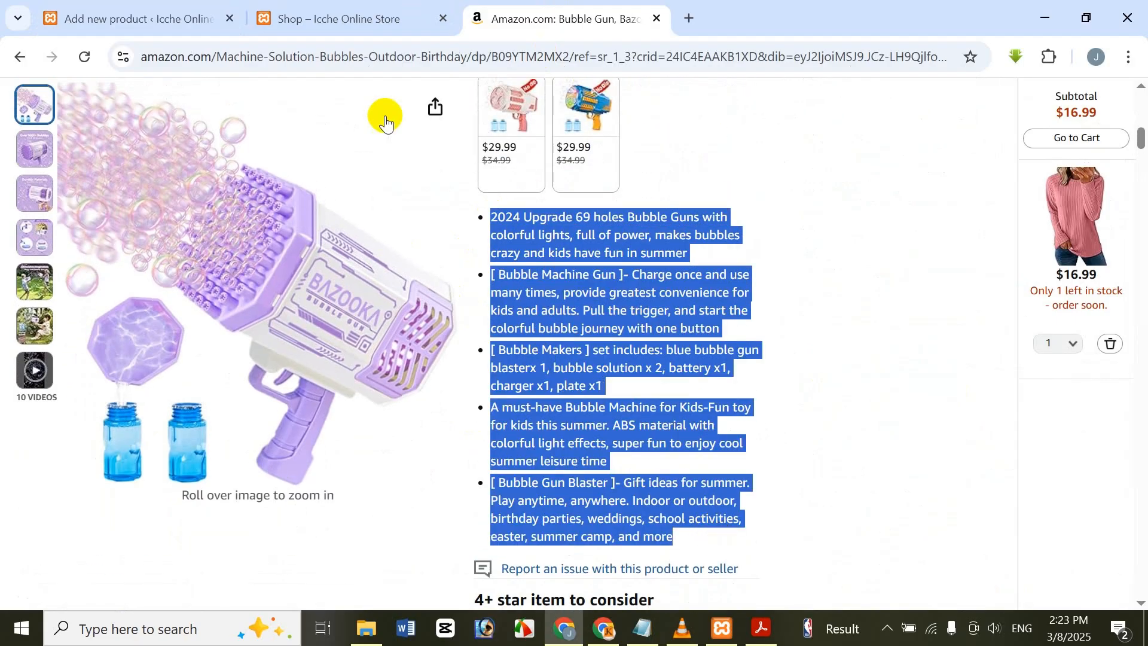
click(128, 6)
key(ctrl+v)
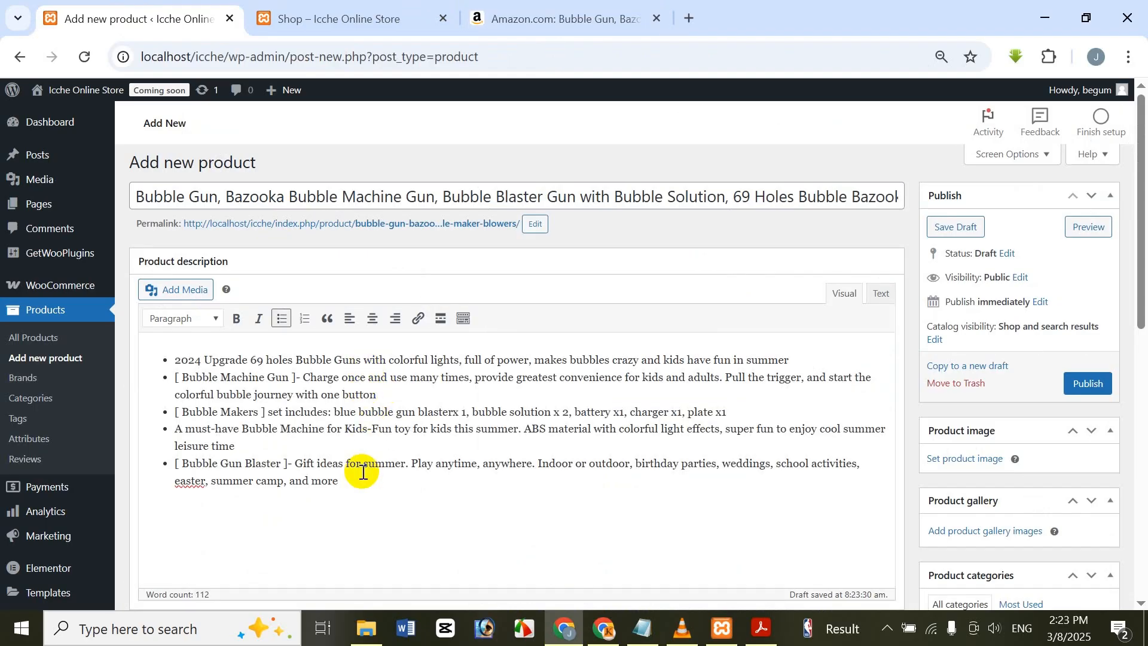
scroll(363, 473, down, 2)
scroll(363, 455, up, 2)
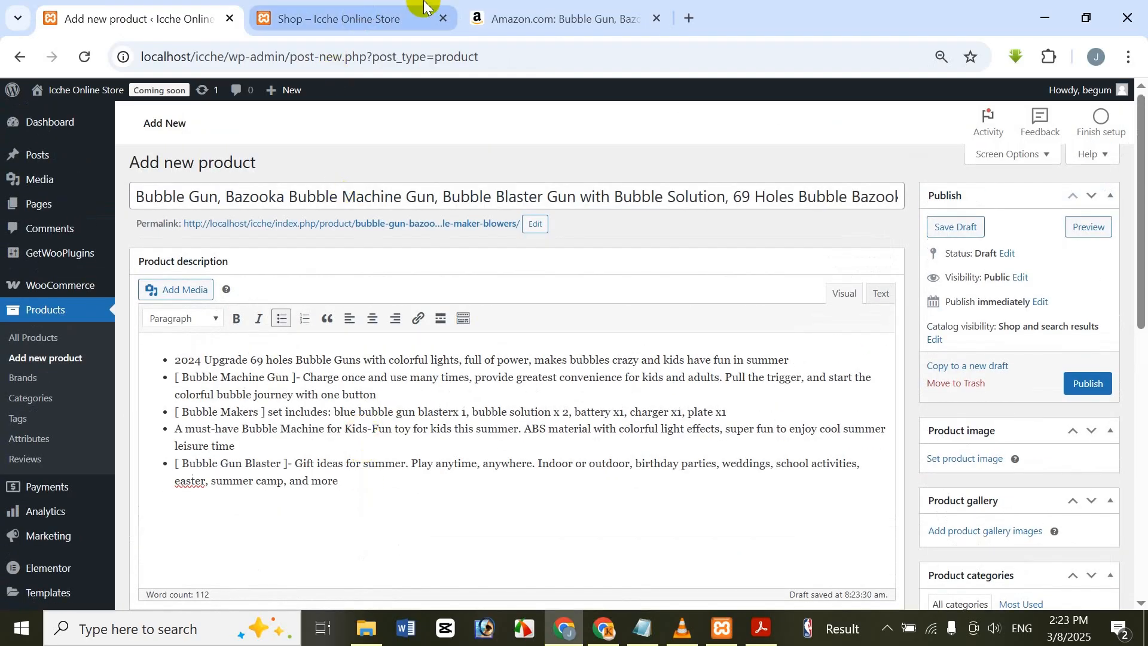
Step: Set the product's regular price to 2500 and its sale price to 2000
click(544, 18)
click(138, 18)
scroll(417, 344, down, 5)
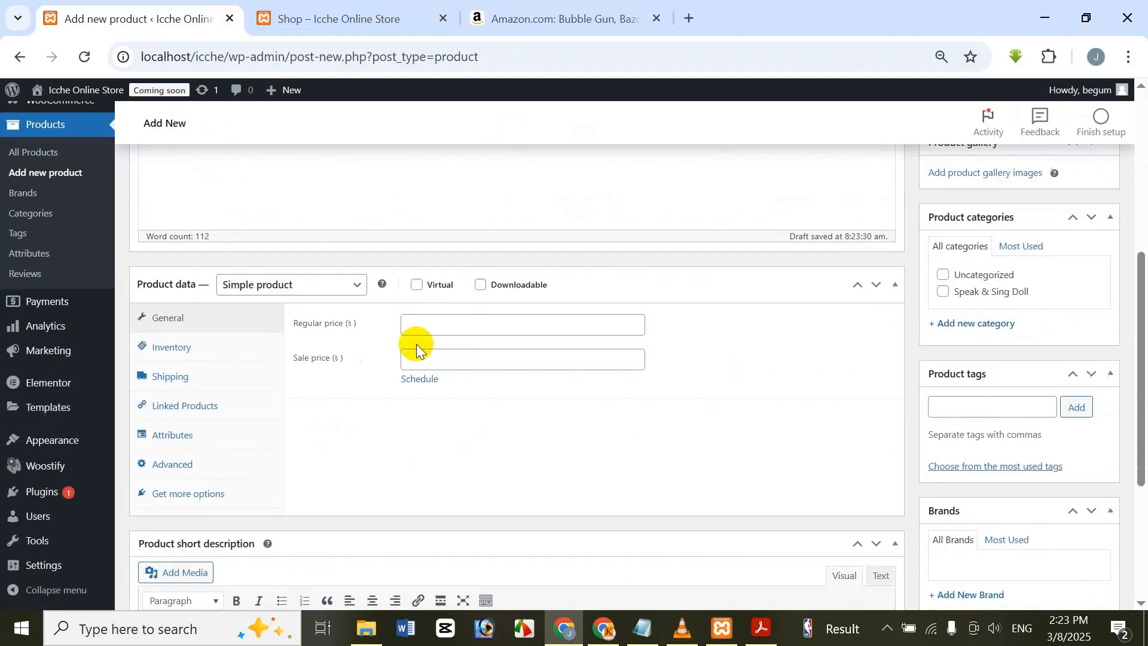
scroll(416, 345, down, 3)
scroll(416, 345, up, 3)
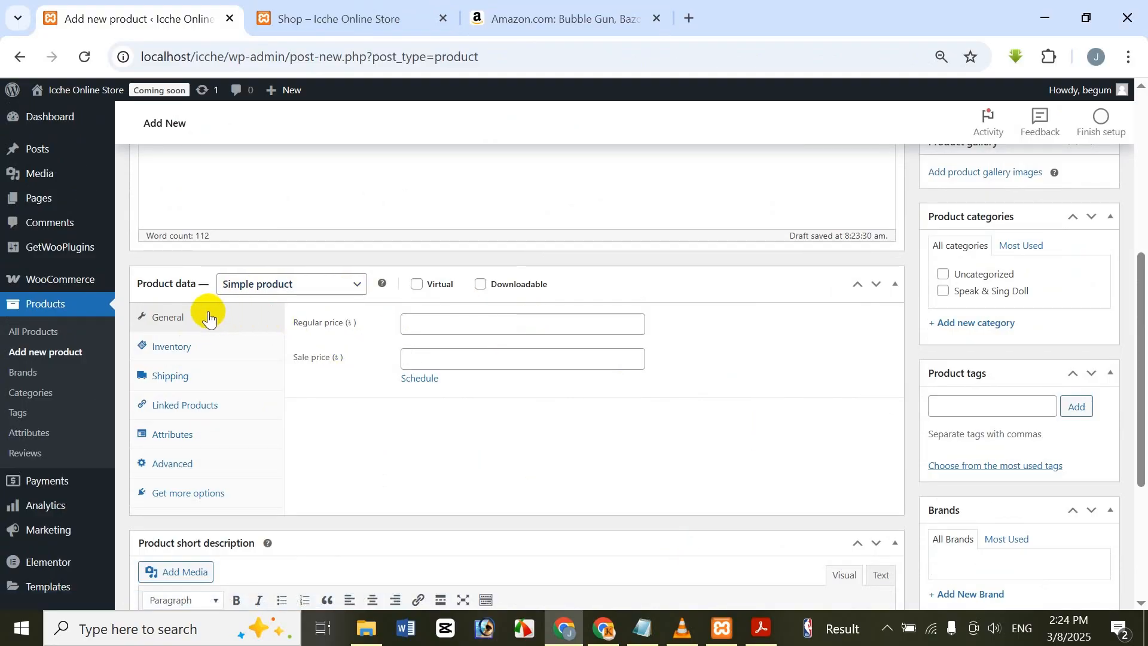
click(425, 326)
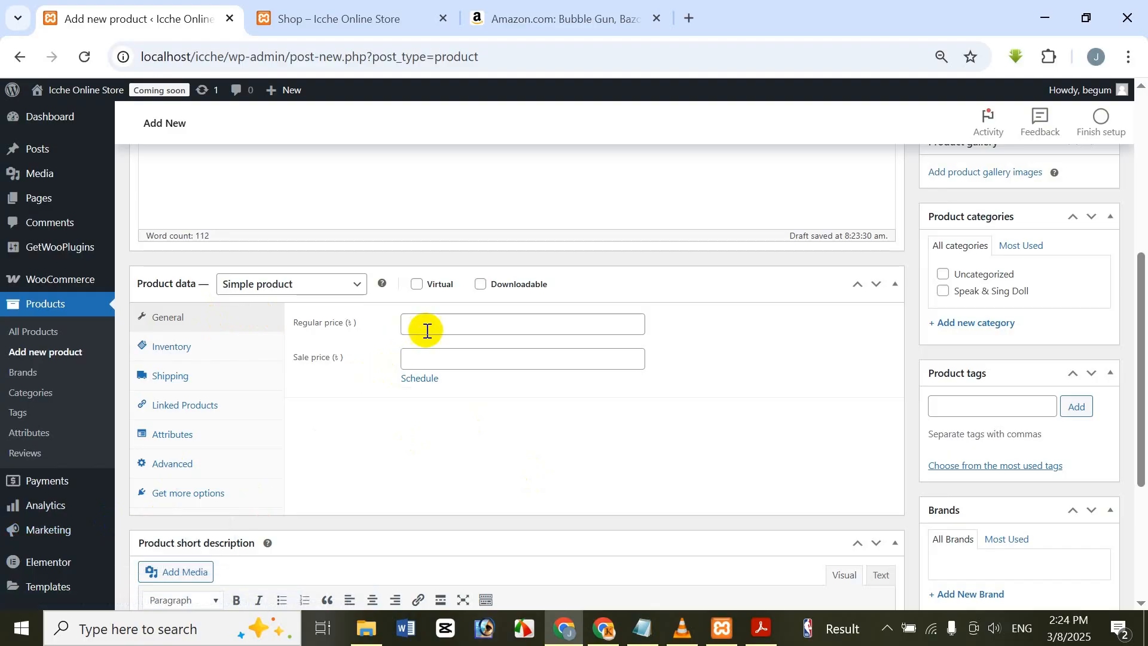
click(501, 15)
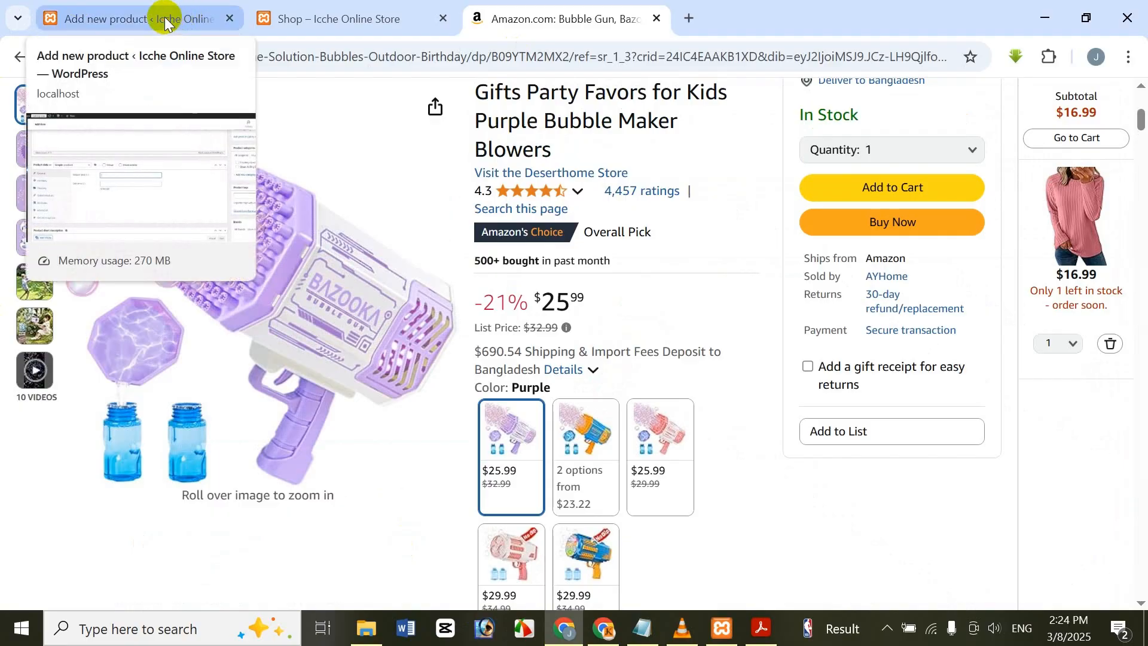
click(164, 18)
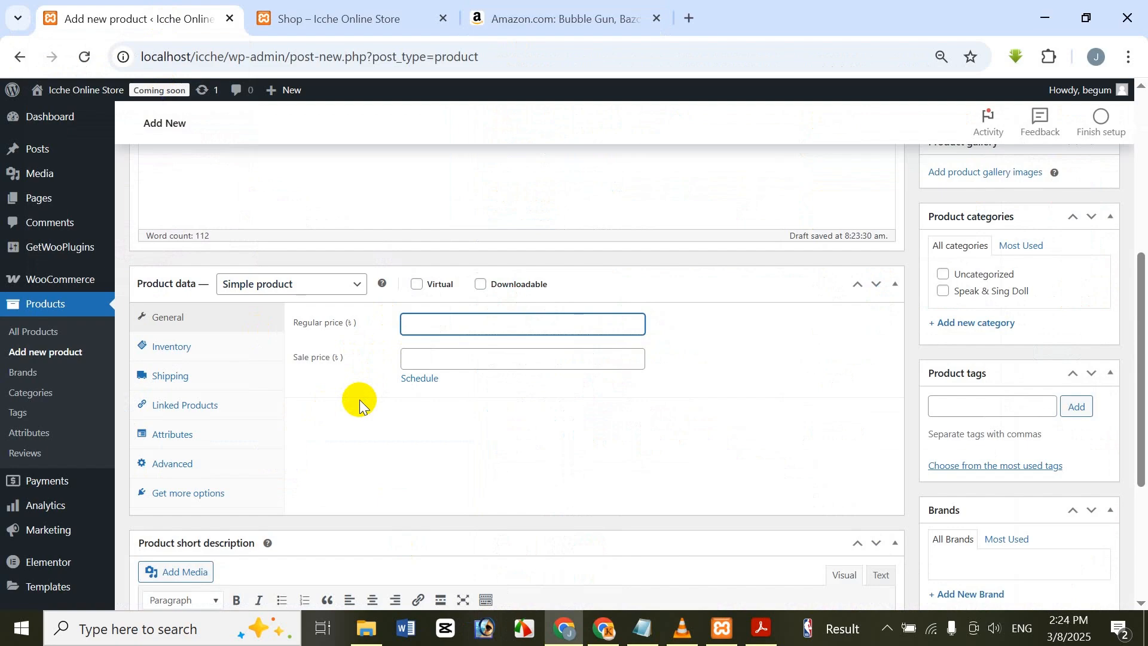
text(2500)
click(428, 360)
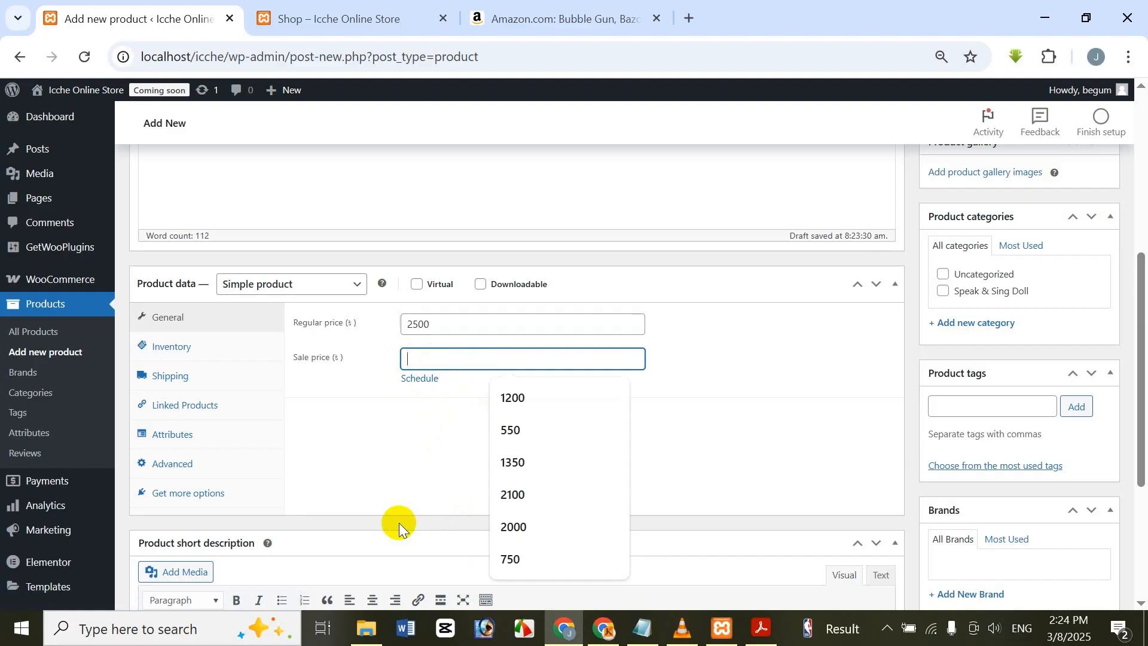
text(2000)
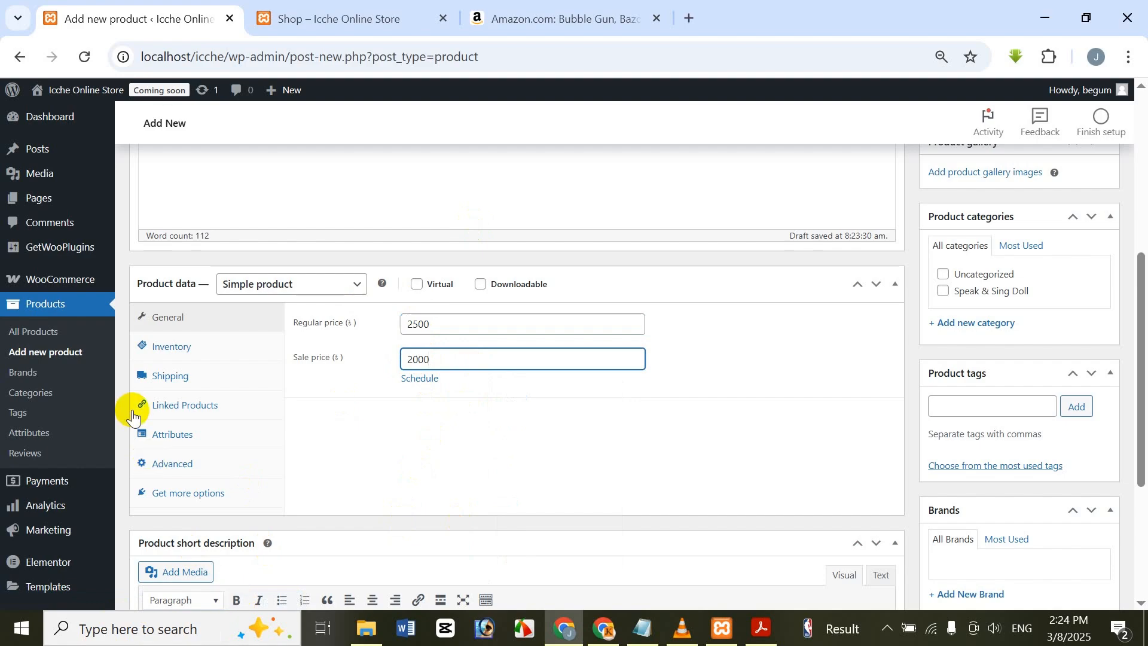
Step: Set the product's SKU to 001 in the inventory data and its shipping weight to 12 g
click(191, 355)
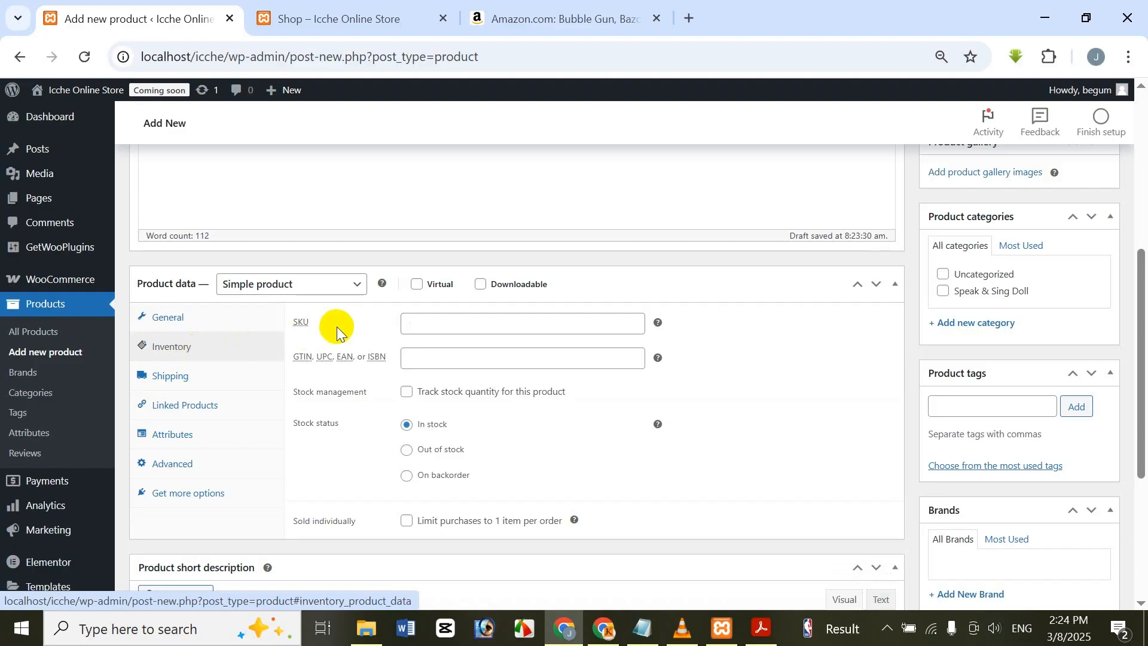
click(533, 323)
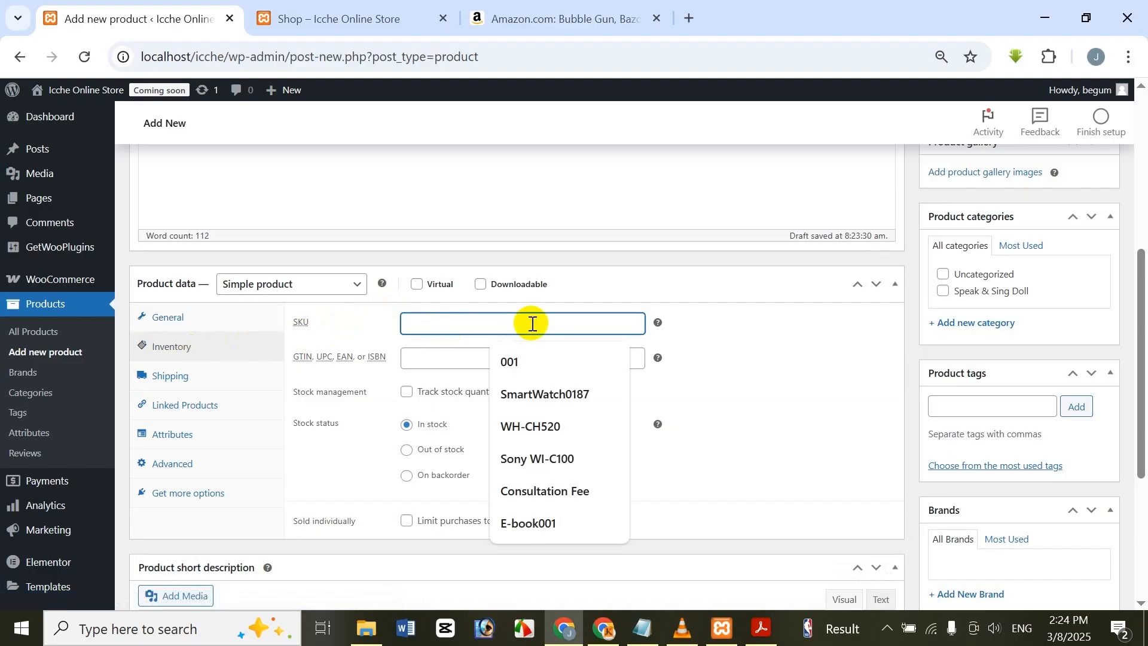
text(001)
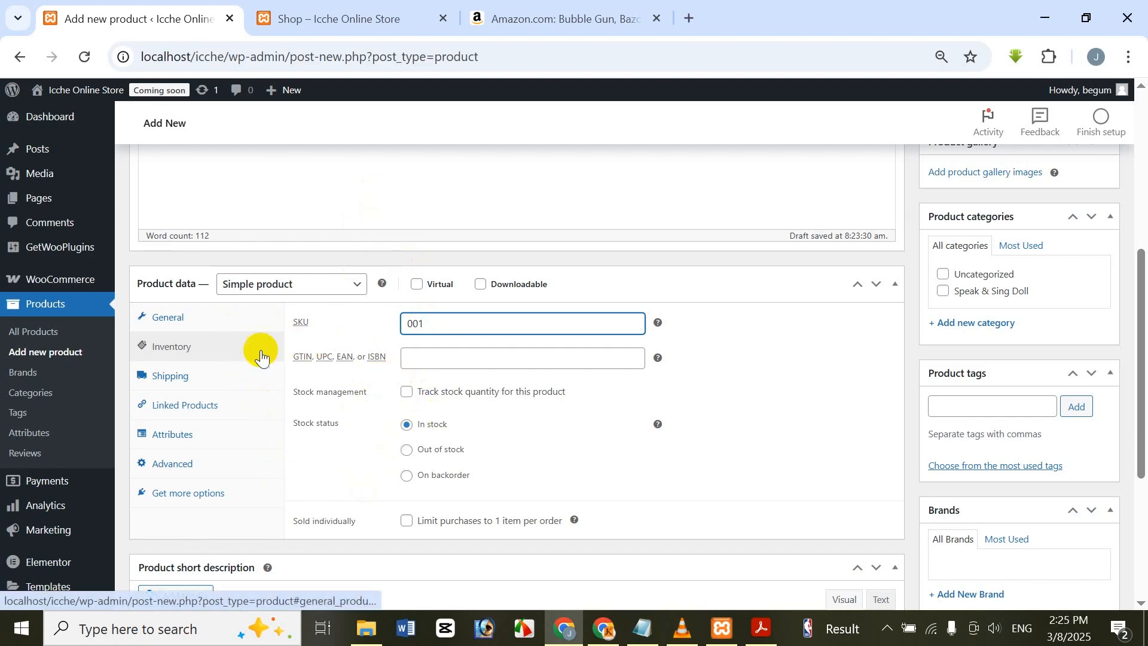
click(172, 377)
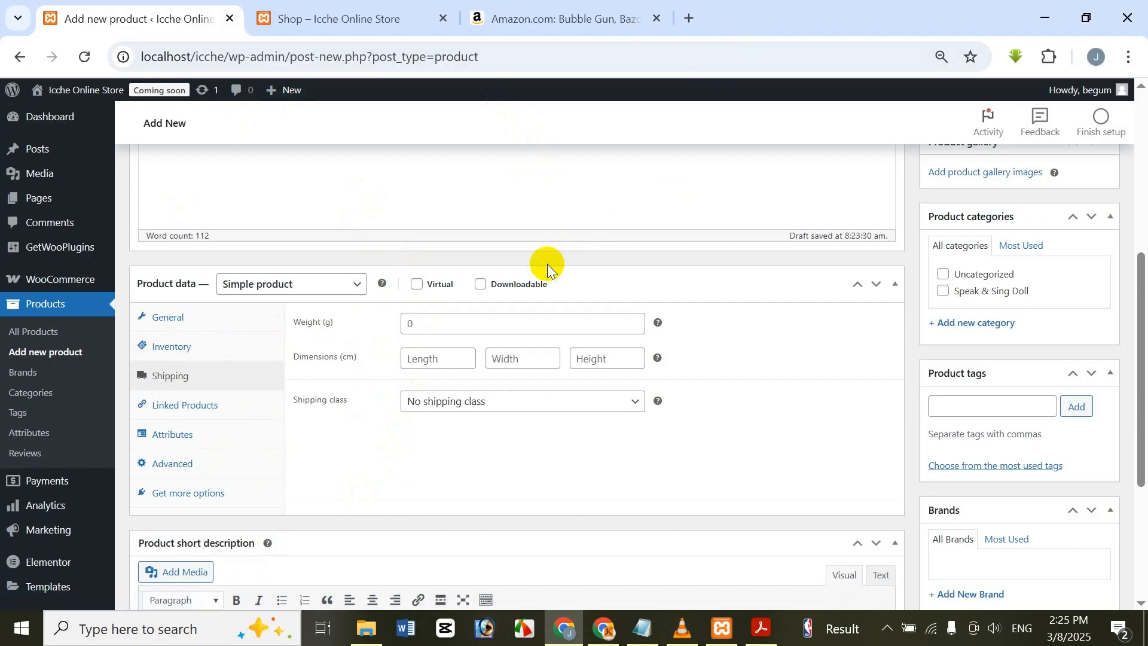
click(498, 324)
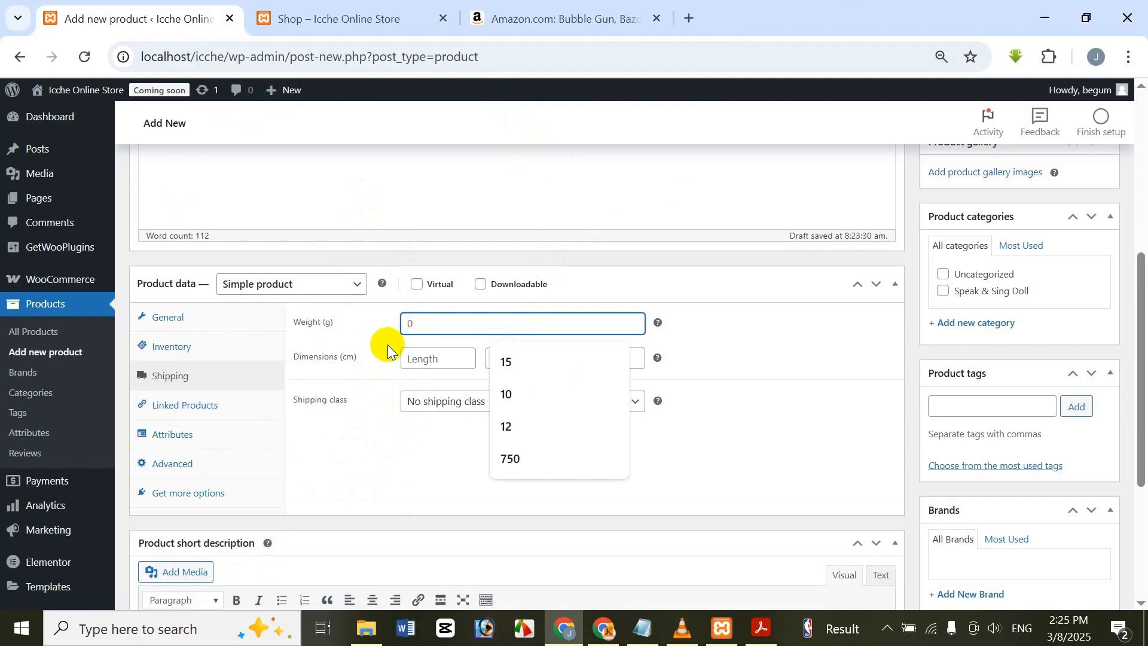
text(12)
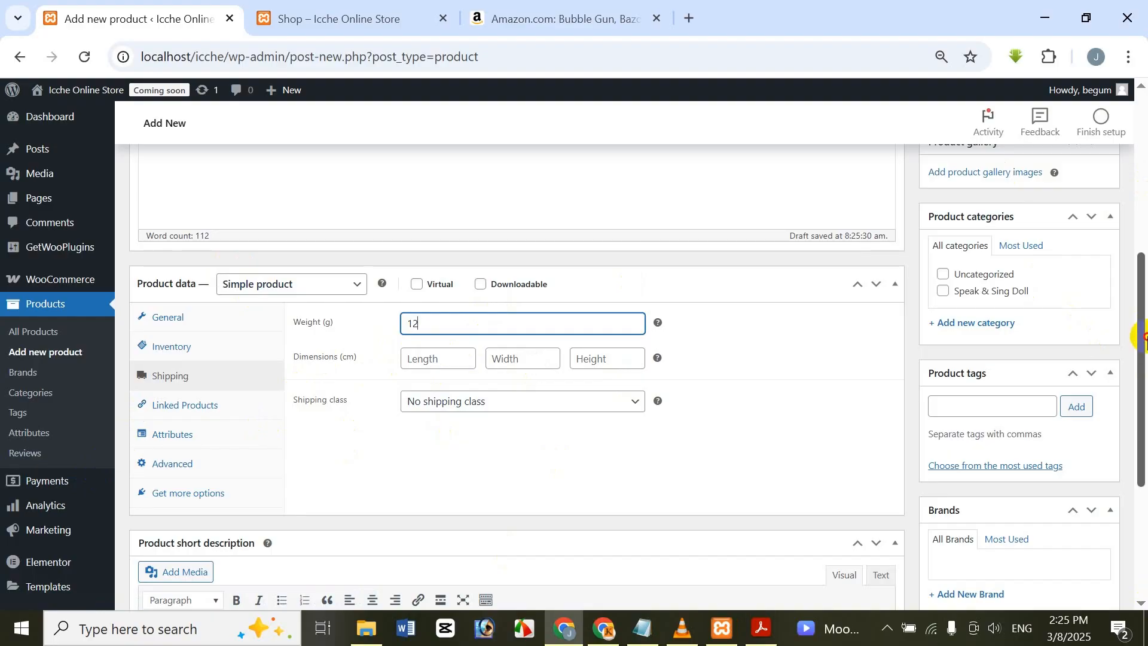
Step: Copy the "Bubble Gun Package Includes" heading and list from the Amazon listing and paste them into the product short description
drag(1143, 338, 1128, 487)
click(420, 494)
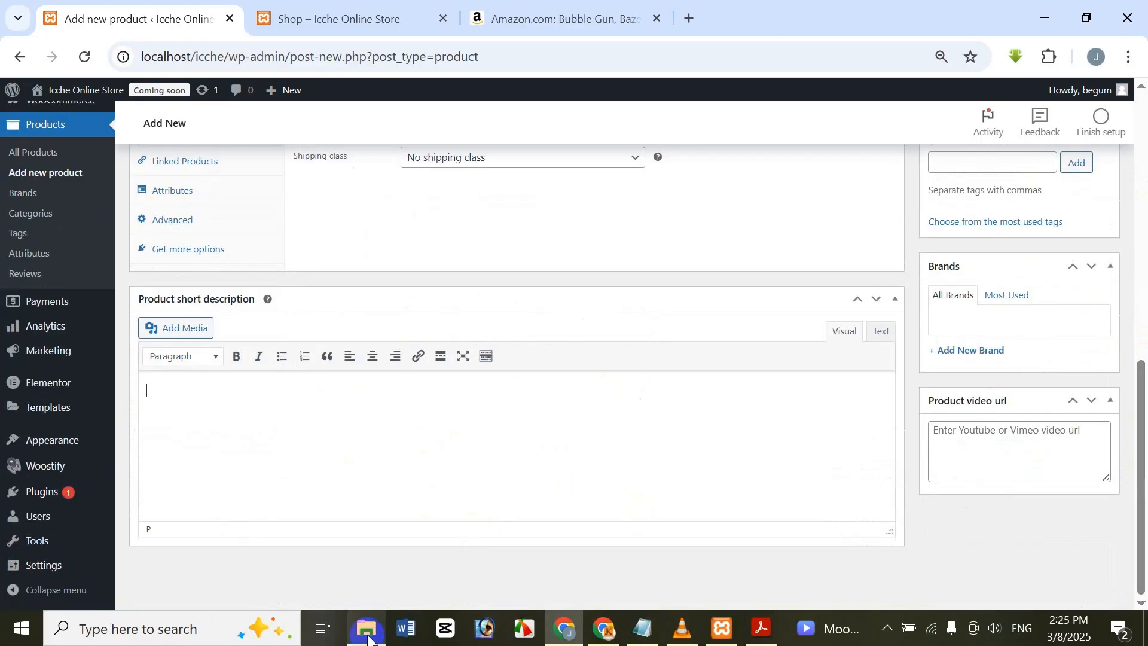
click(562, 16)
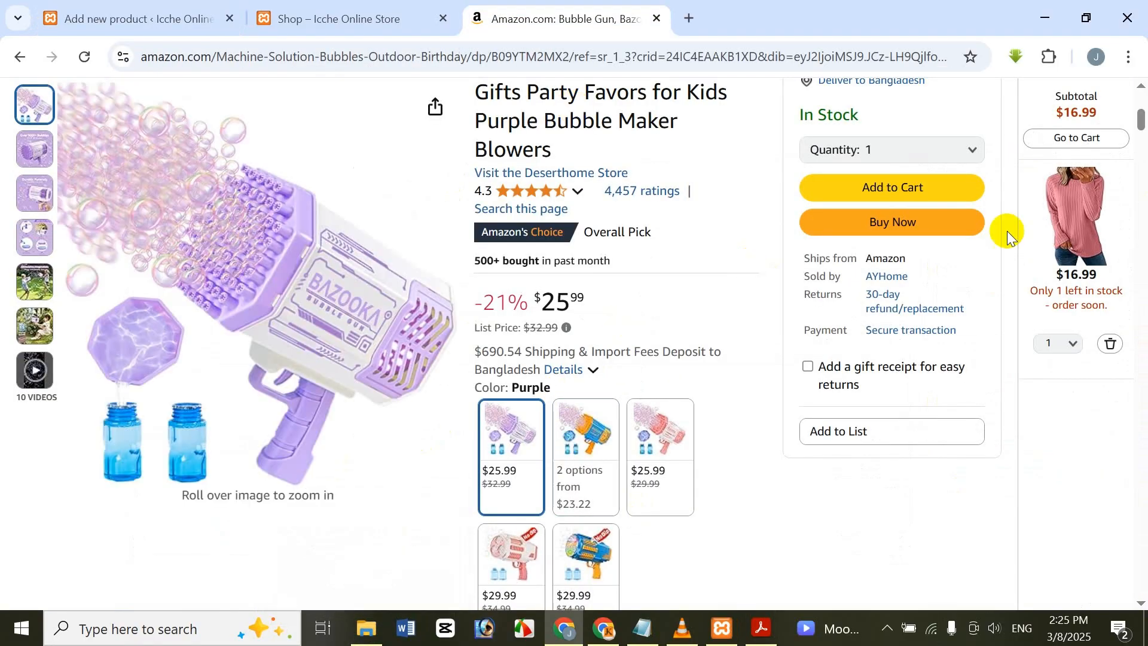
click(1144, 163)
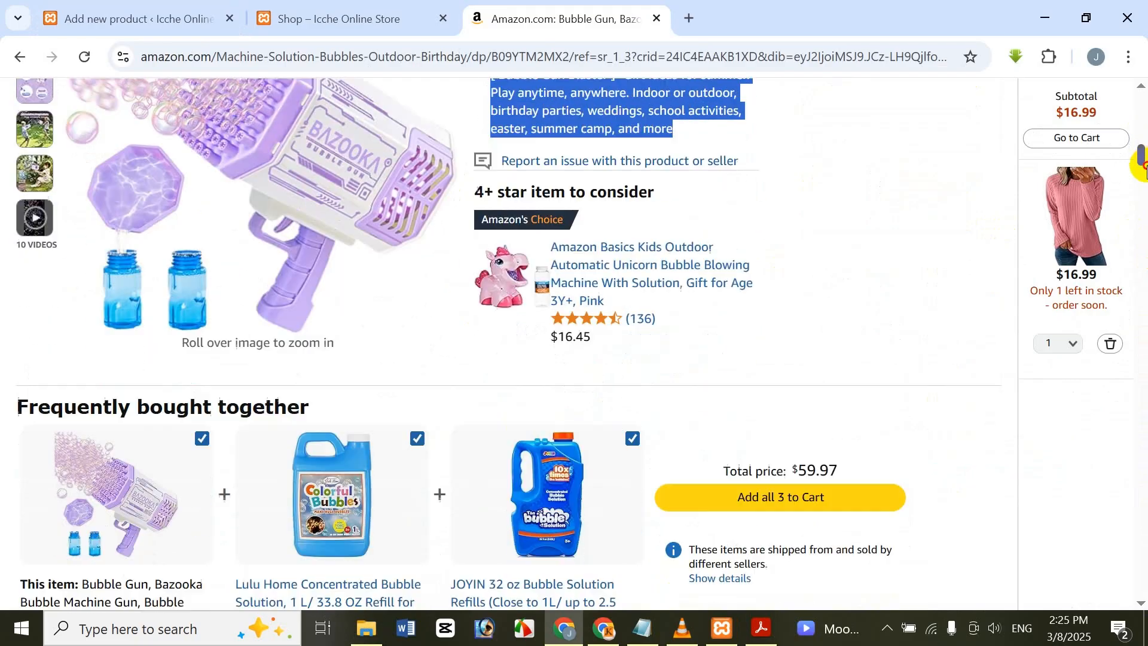
drag(1144, 168, 1132, 367)
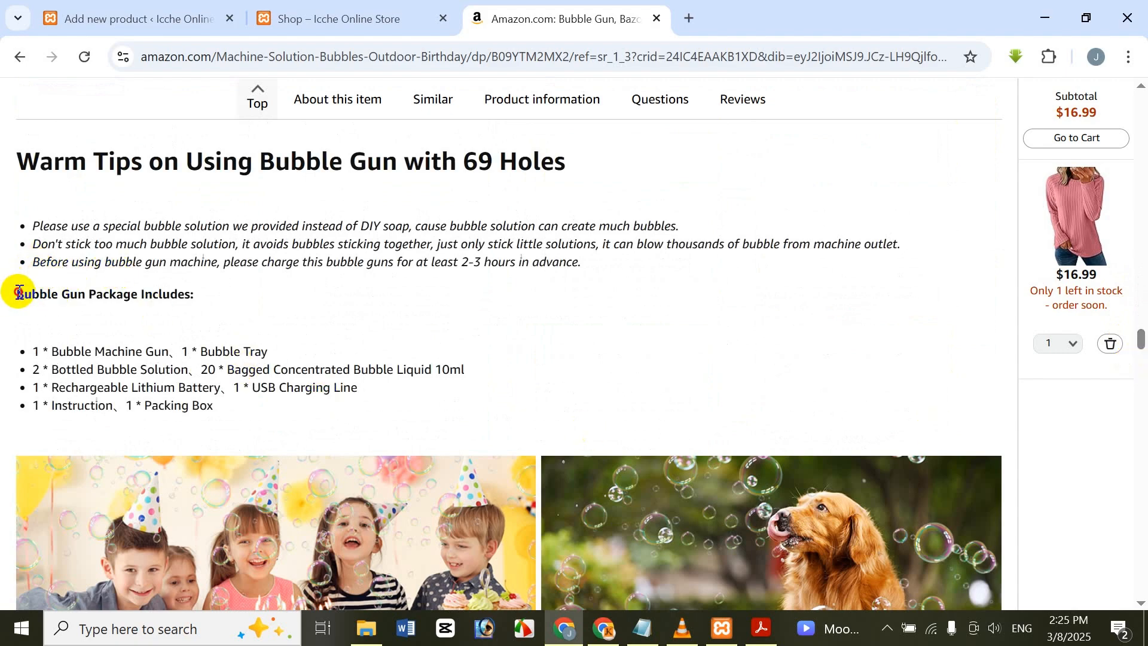
drag(16, 293, 254, 407)
key(ctrl+c)
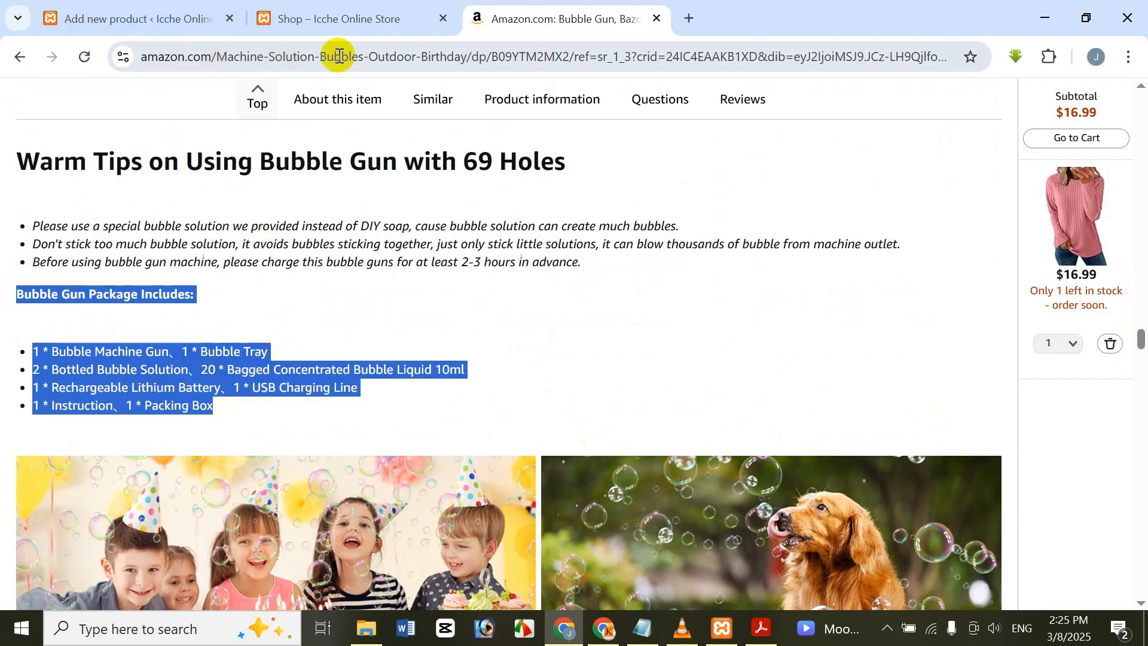
click(174, 18)
key(ctrl+v)
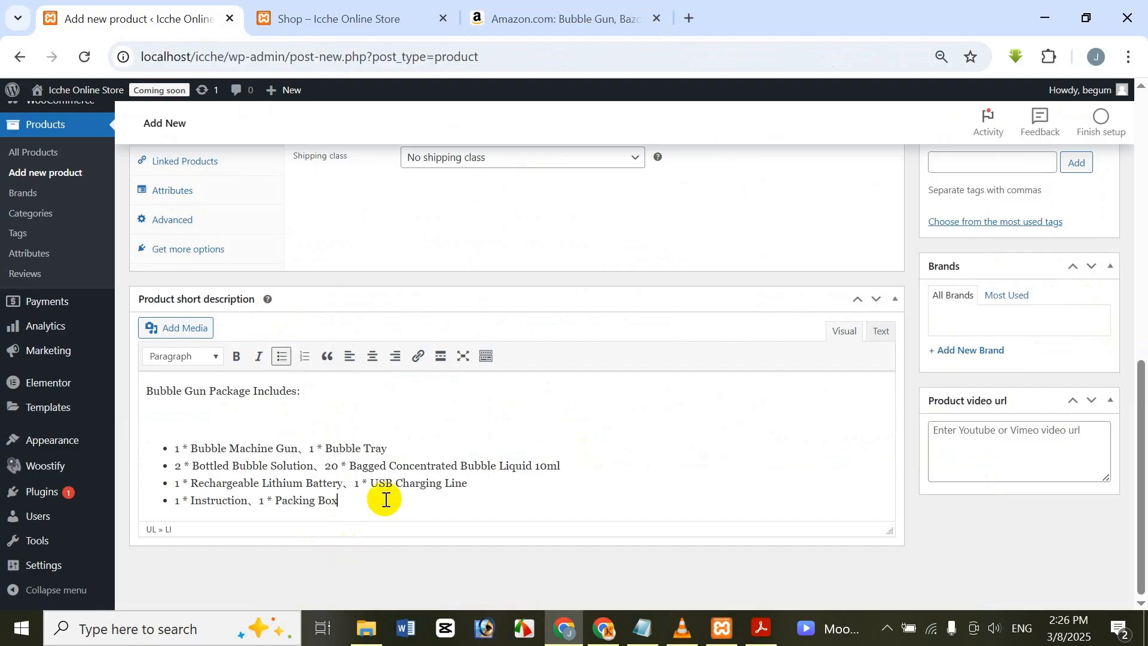
Step: Switch to the Amazon listing and capture its main purple bubble gun image with Lightshot, at about 681 by 664 pixels
scroll(389, 508, up, 6)
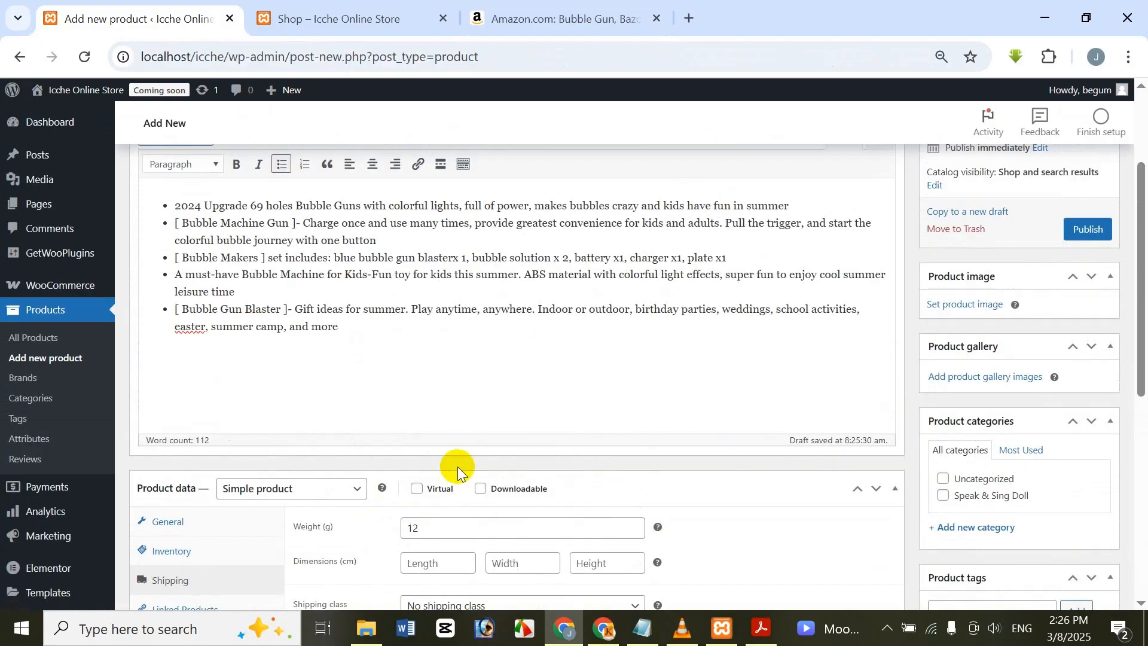
scroll(456, 467, up, 2)
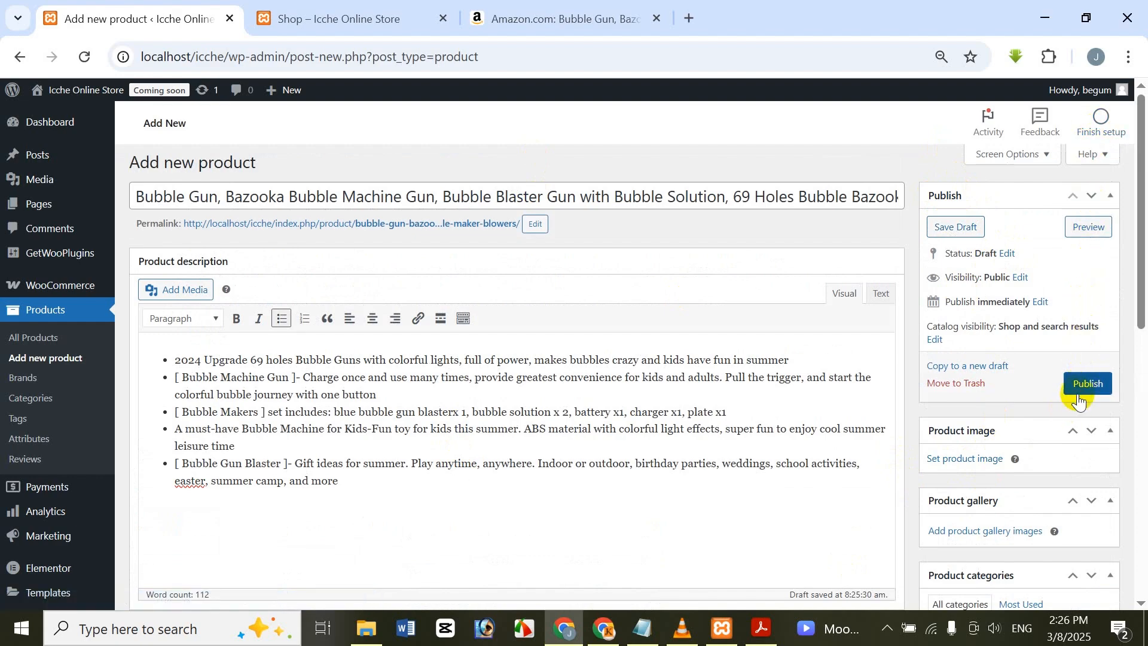
scroll(1101, 257, down, 5)
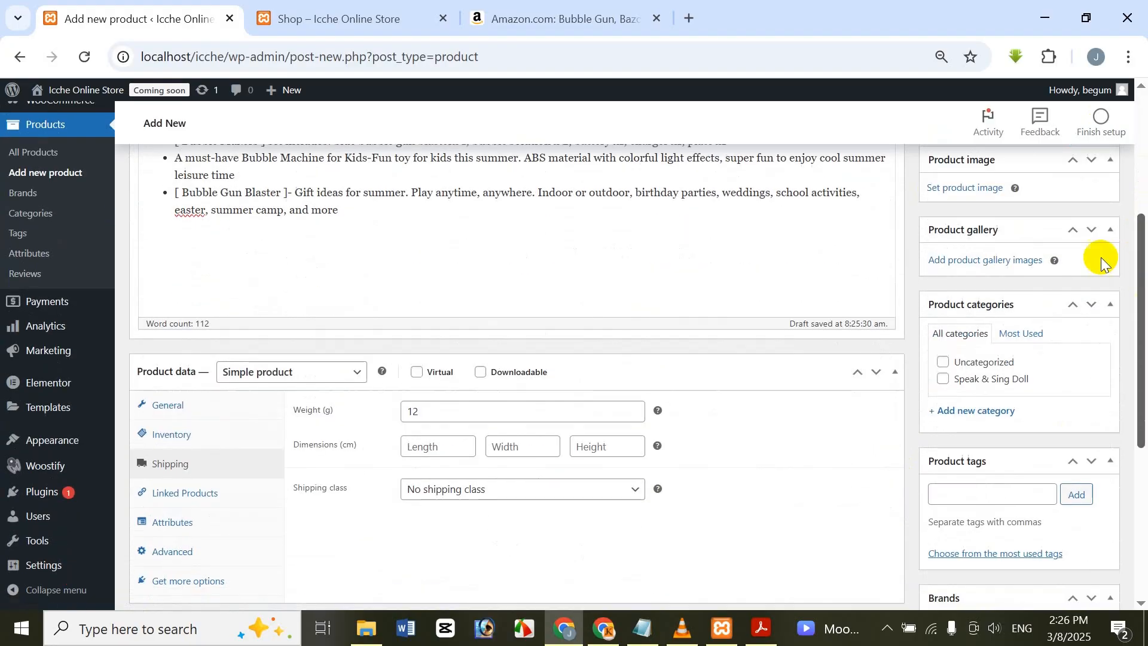
scroll(992, 252, up, 2)
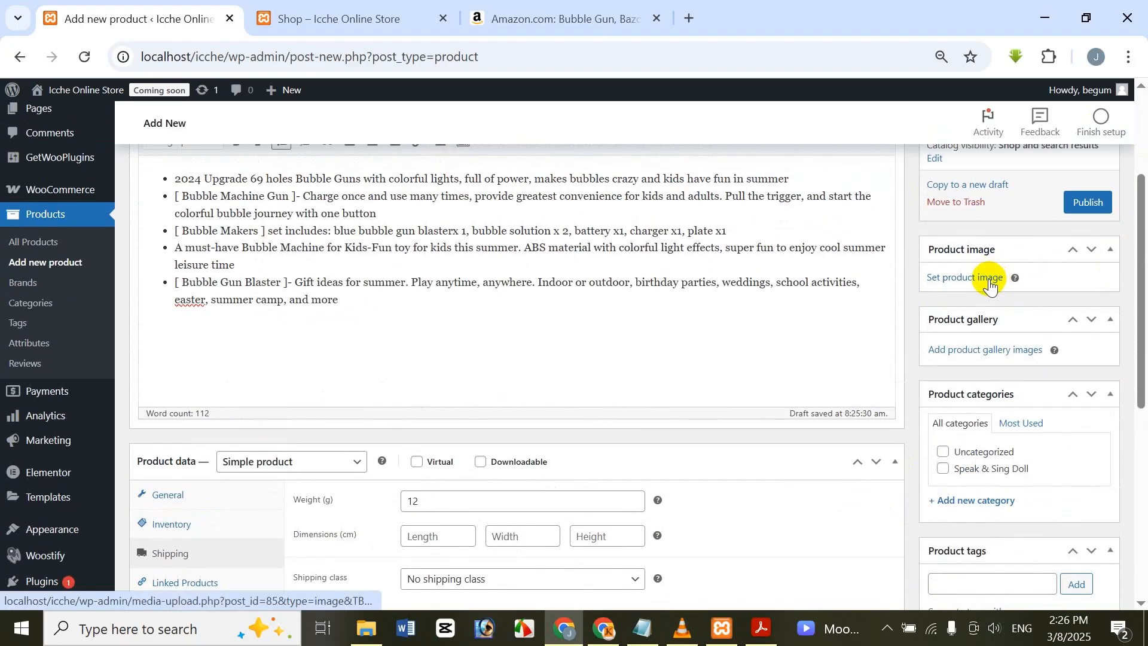
click(562, 17)
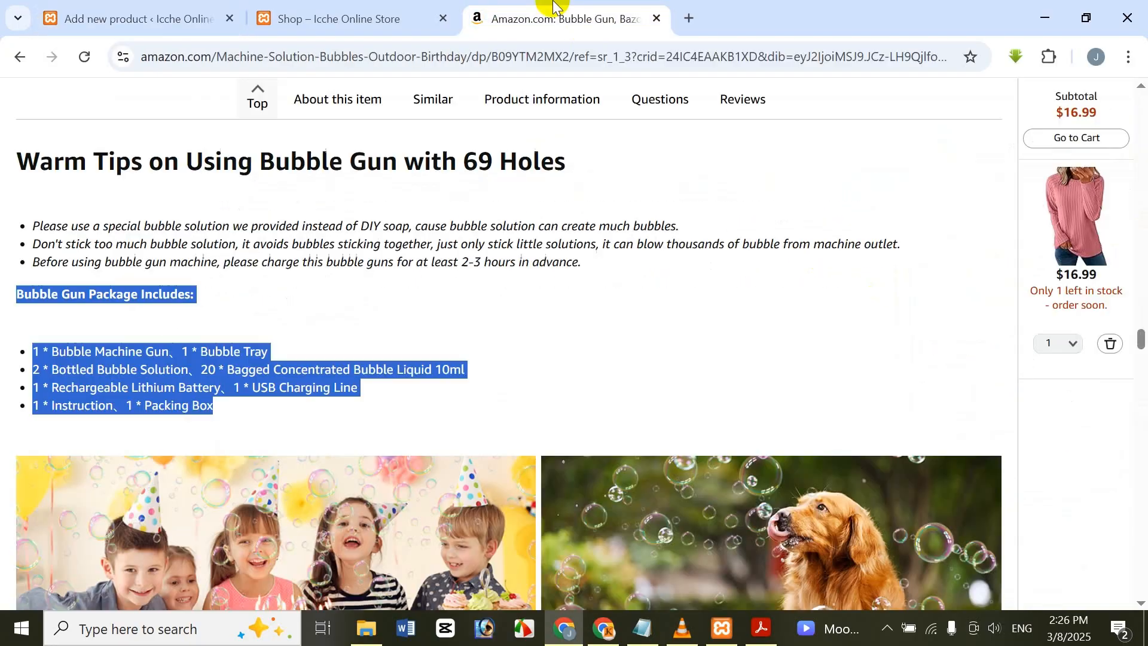
scroll(421, 217, down, 20)
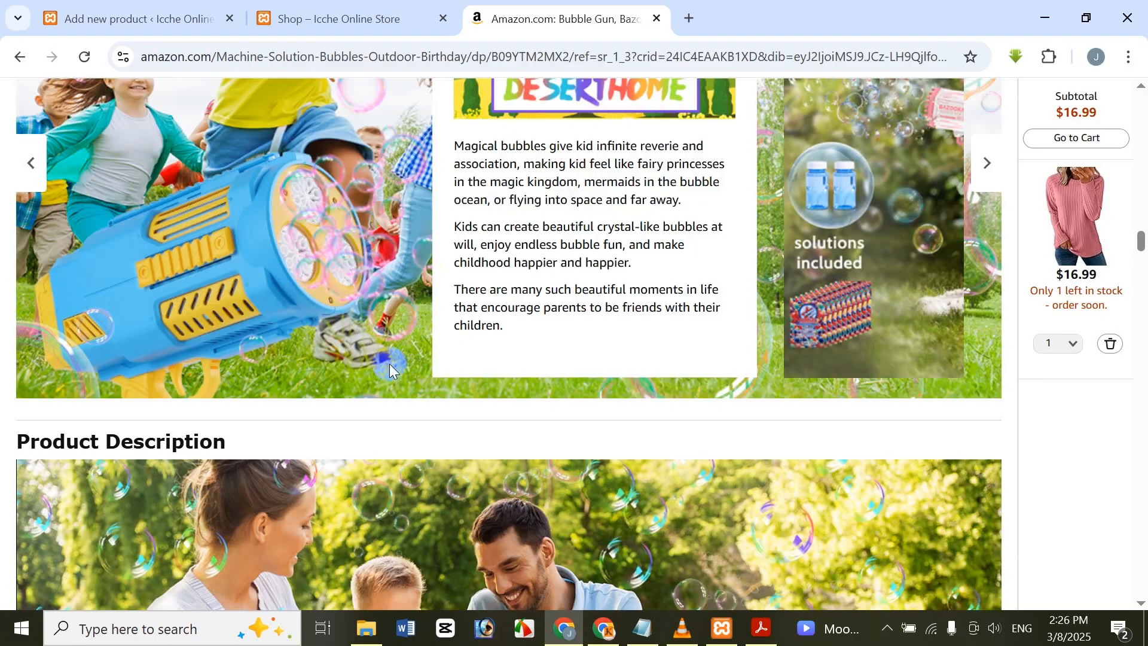
scroll(399, 376, up, 20)
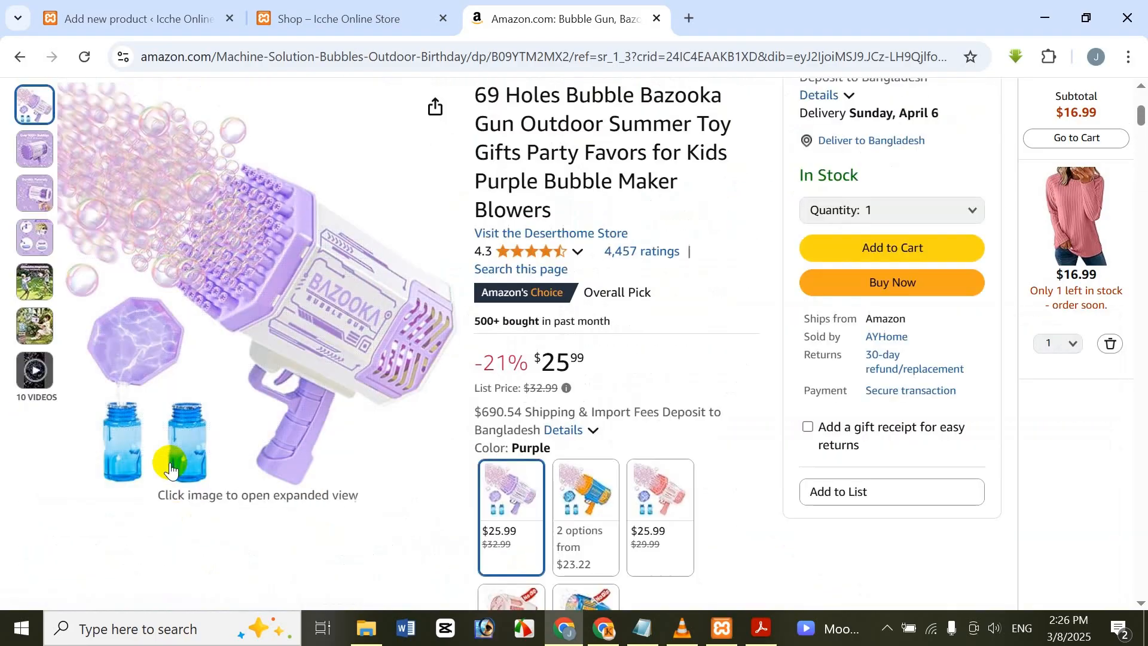
scroll(583, 368, up, 4)
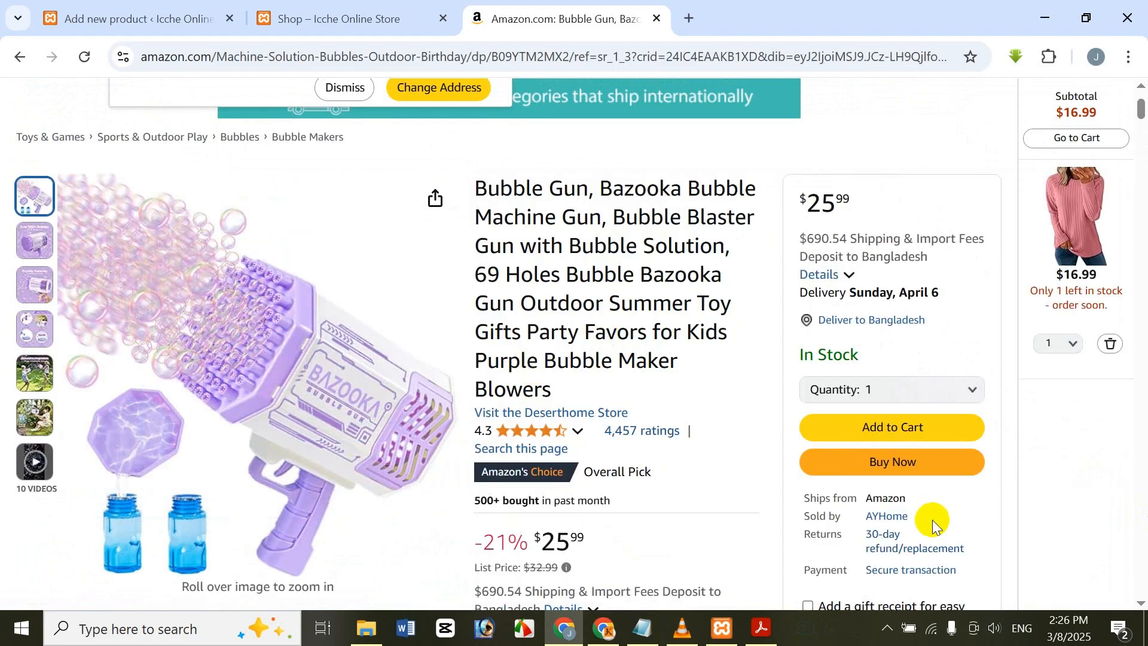
click(889, 638)
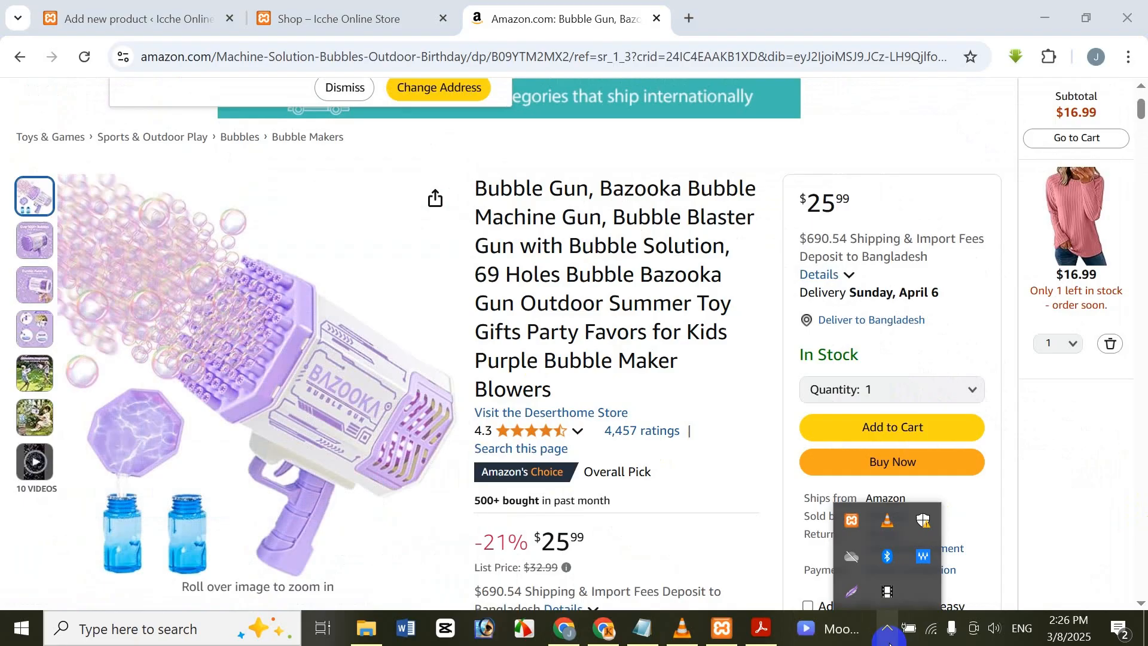
click(867, 601)
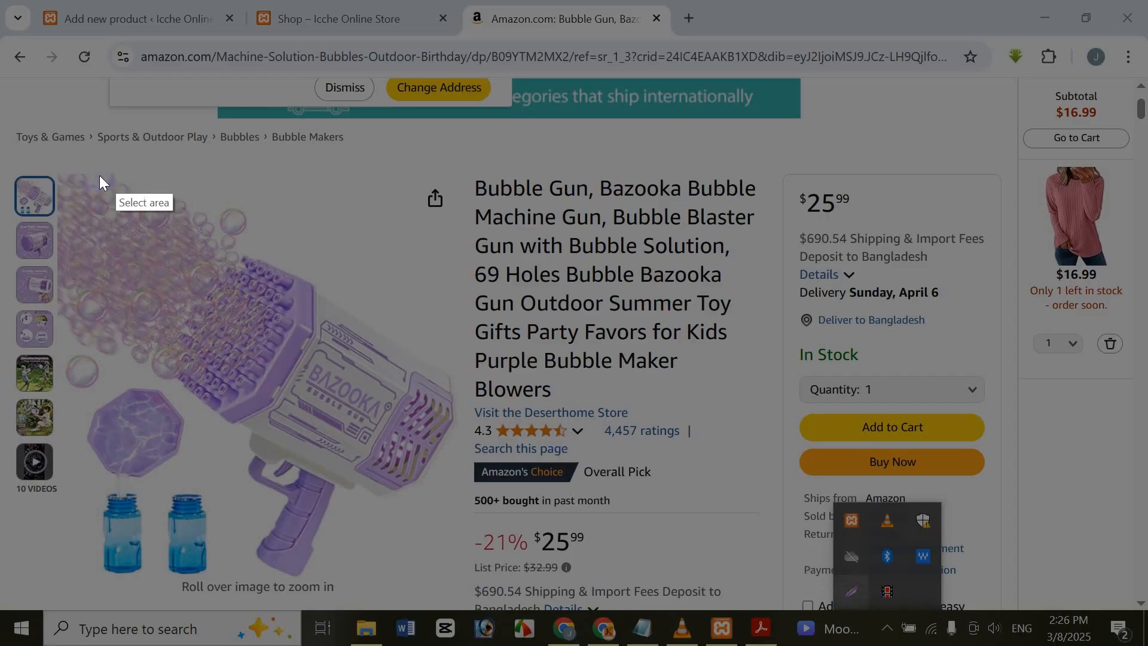
mouse_move(59, 174)
mouse_down()
mouse_move(226, 283)
mouse_move(330, 379)
mouse_move(440, 491)
mouse_move(465, 569)
mouse_up()
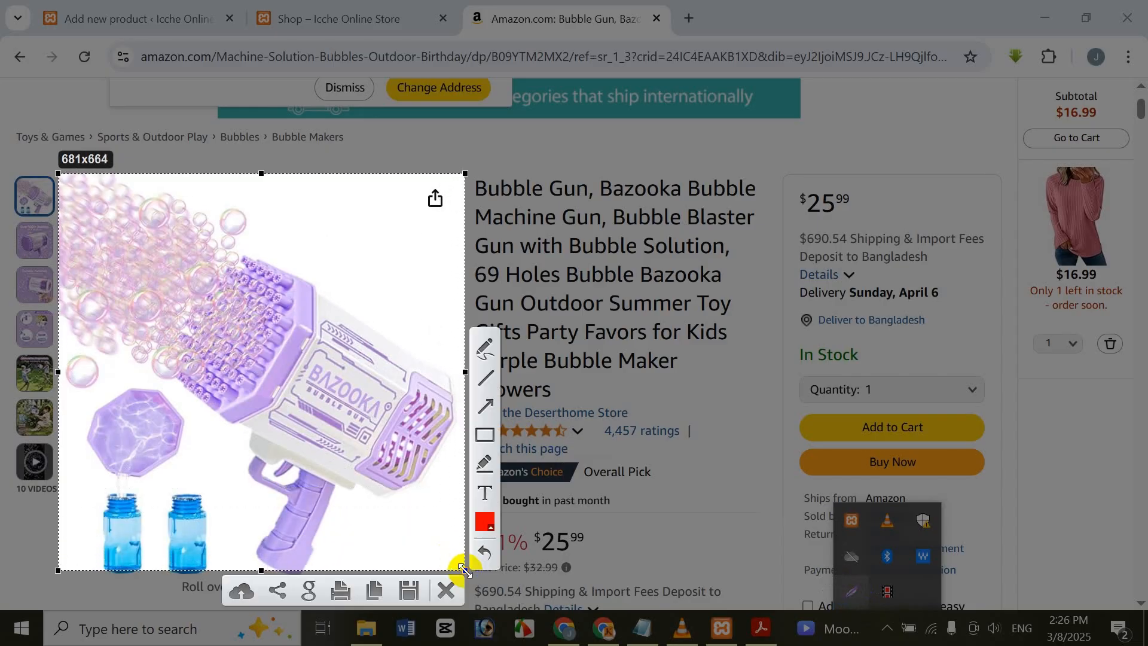
Step: Save the captured bubble gun image as a PNG named Bubble Gun 1122 in the Documents folder
click(411, 584)
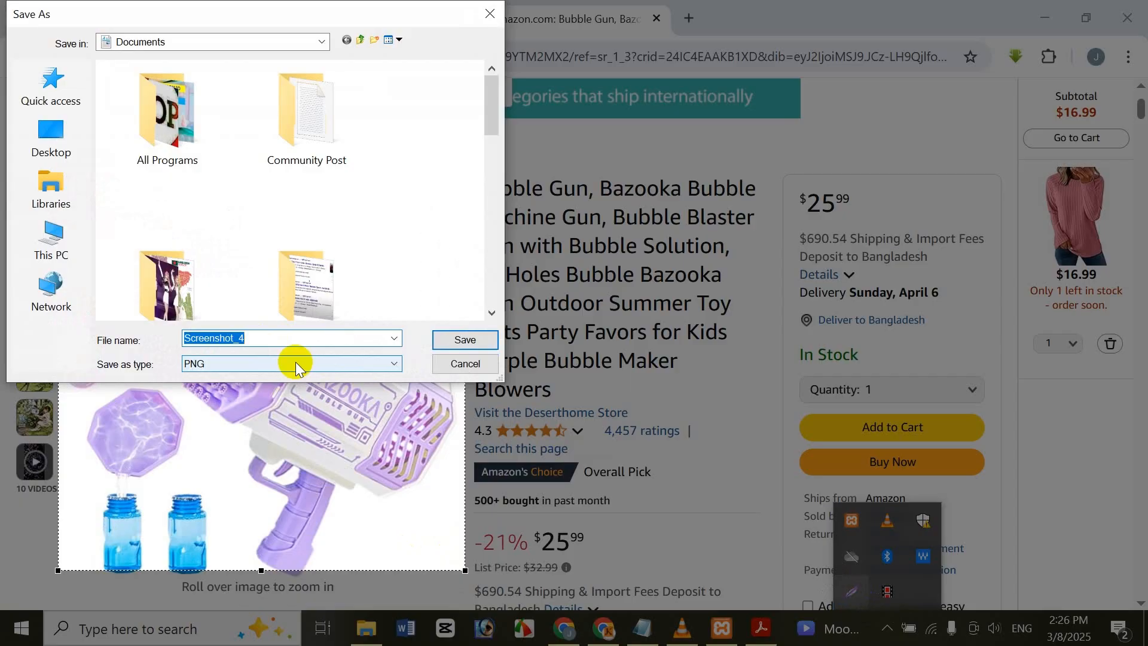
text(Bubble )
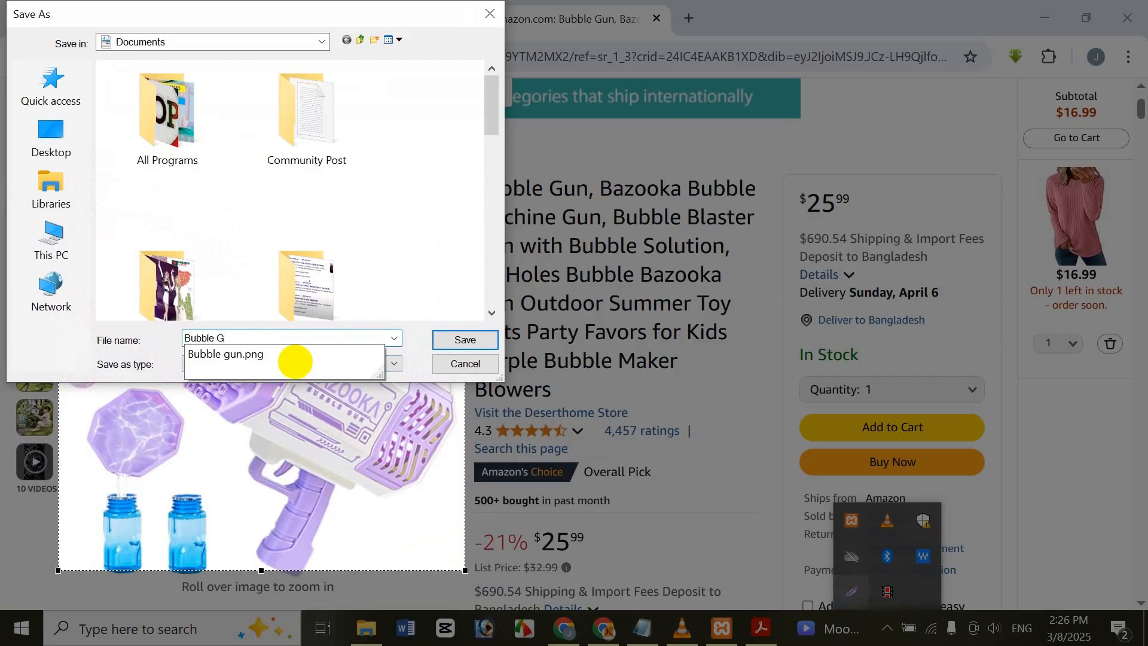
text(Gun 1122)
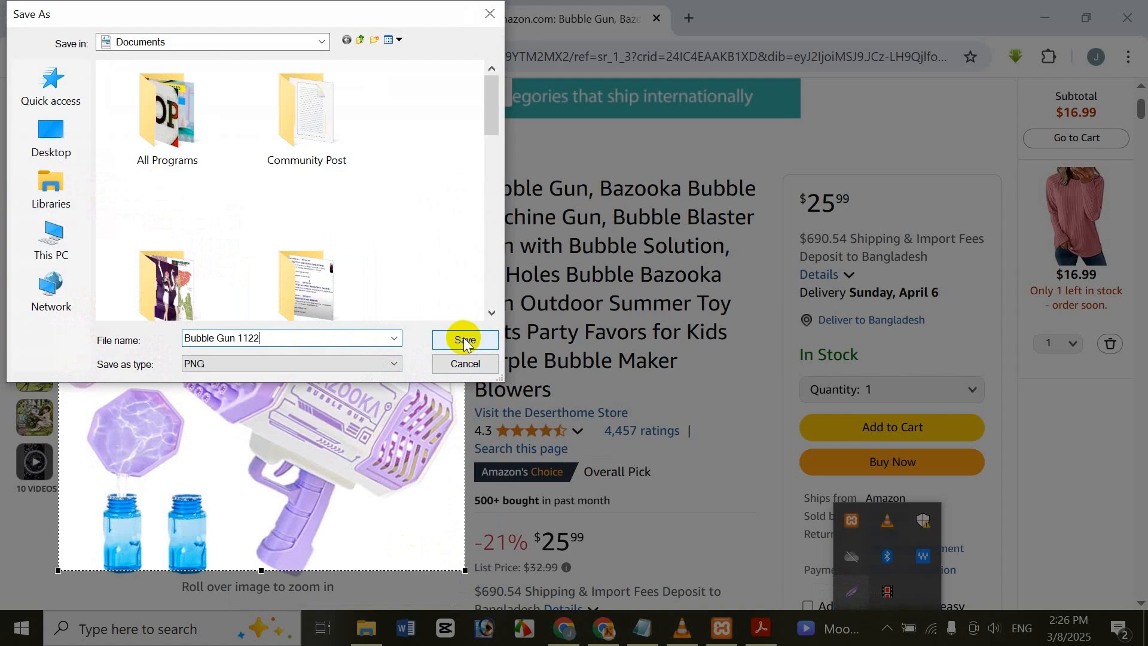
click(464, 340)
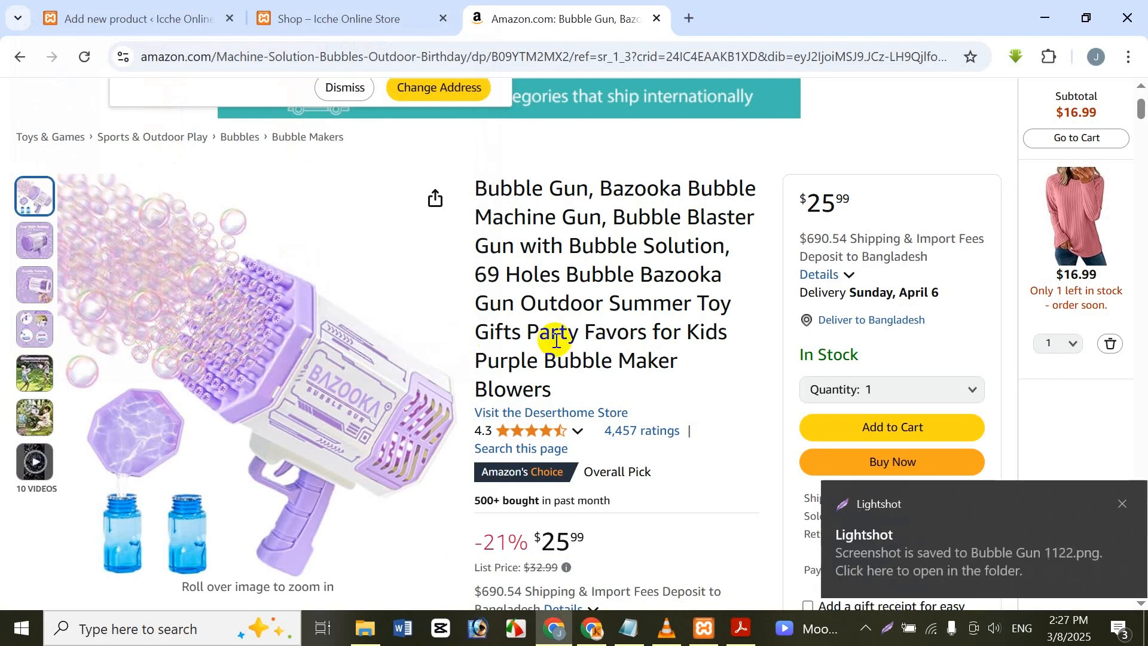
click(1106, 506)
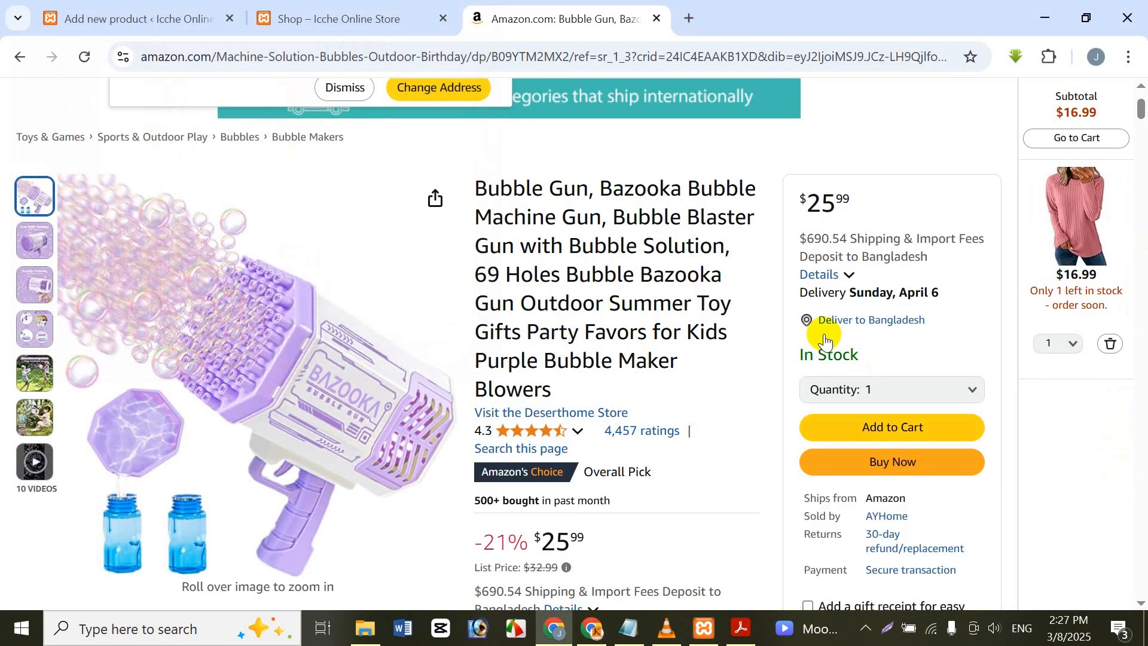
Step: Return to the new product page, upload Bubble Gun 1122 from Documents and set it as the product image
click(137, 7)
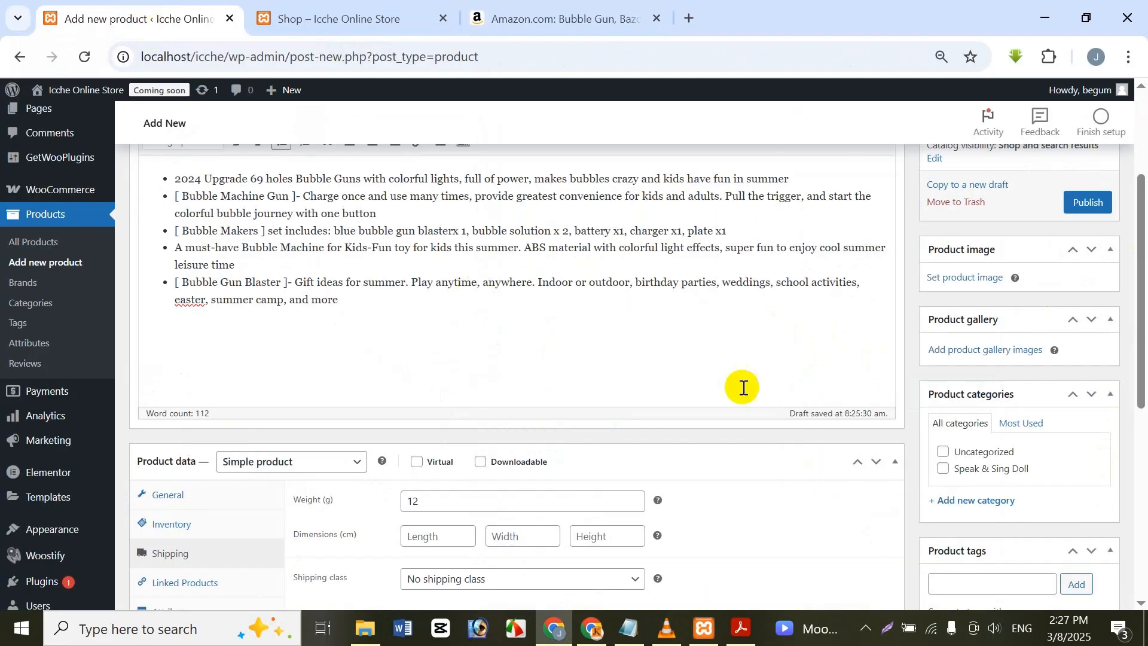
click(997, 277)
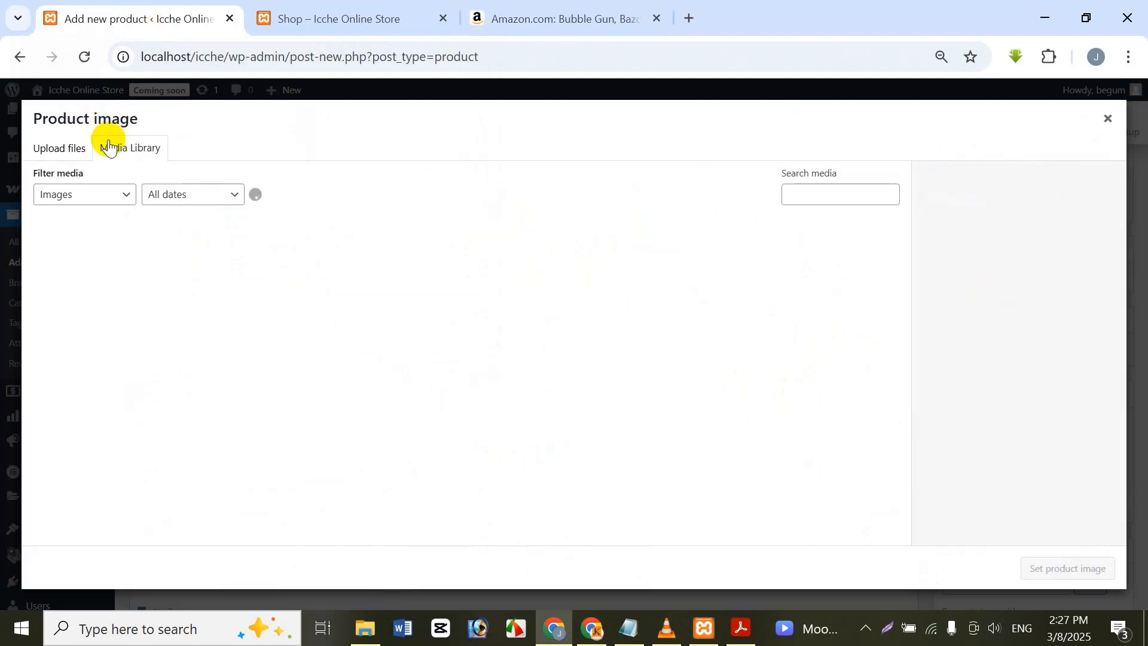
click(61, 147)
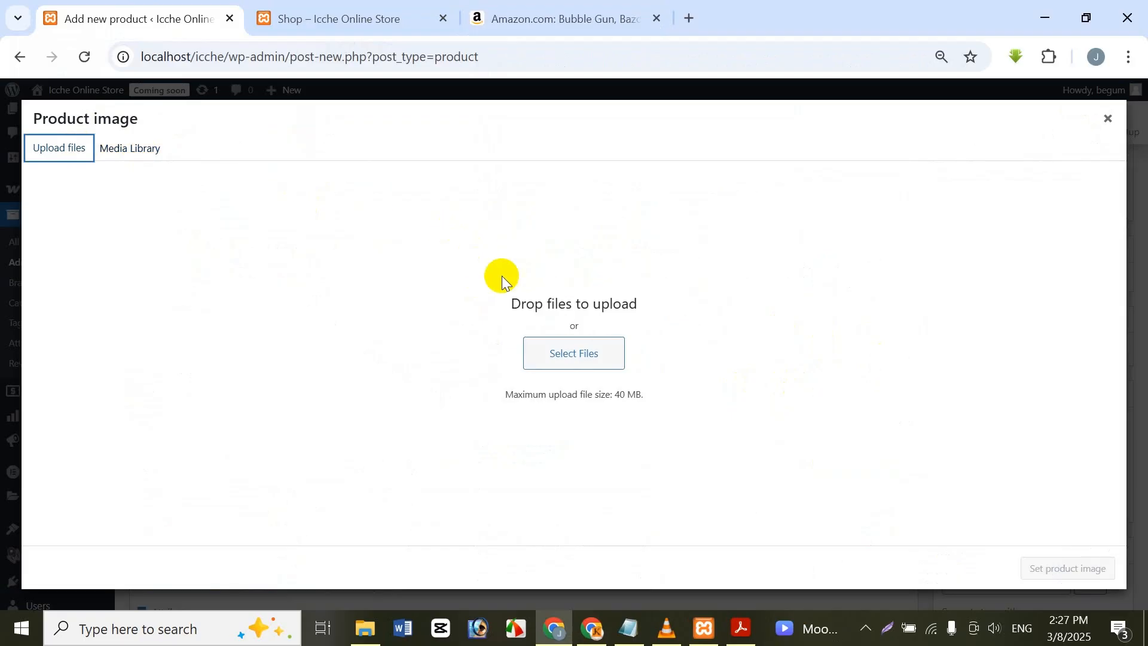
click(616, 350)
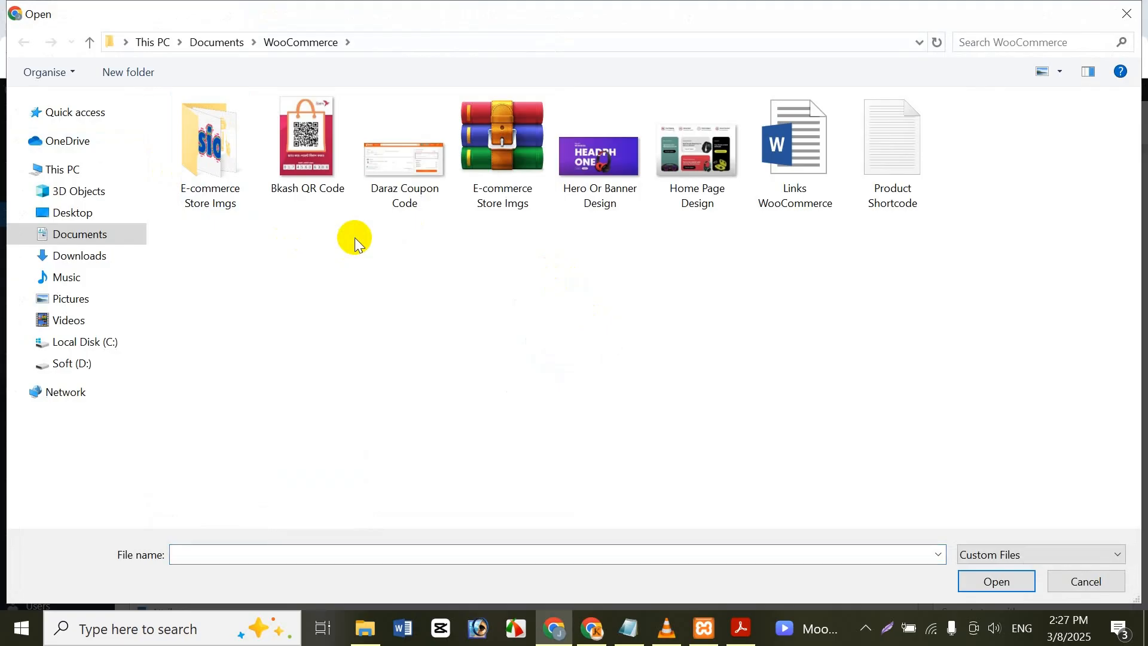
key(alt+Up)
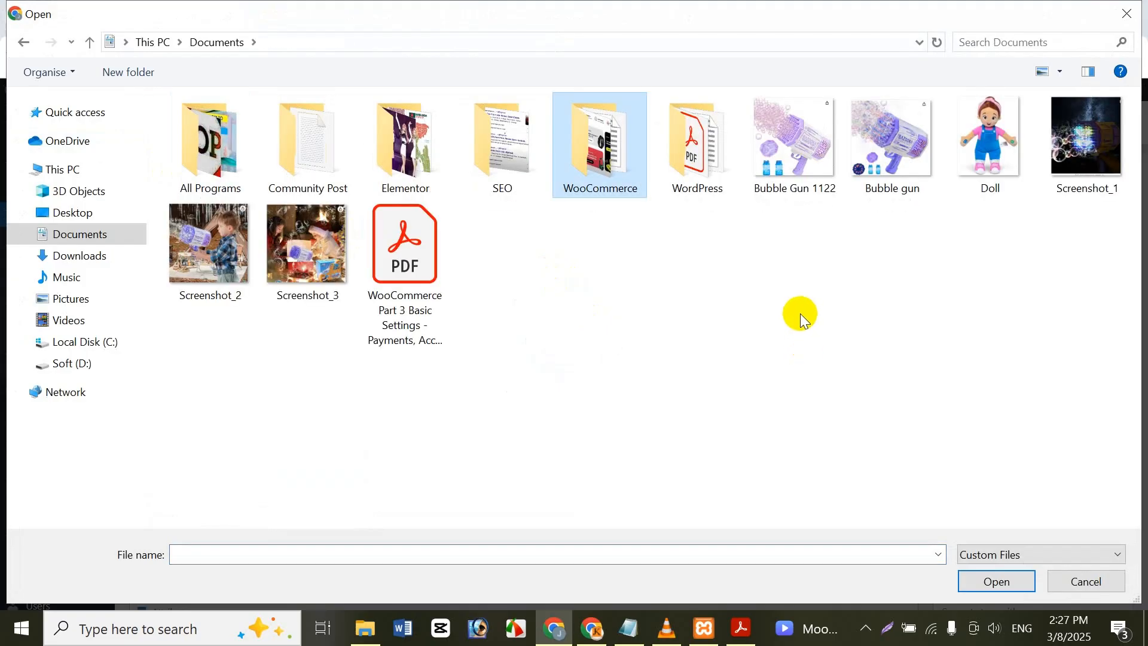
click(792, 165)
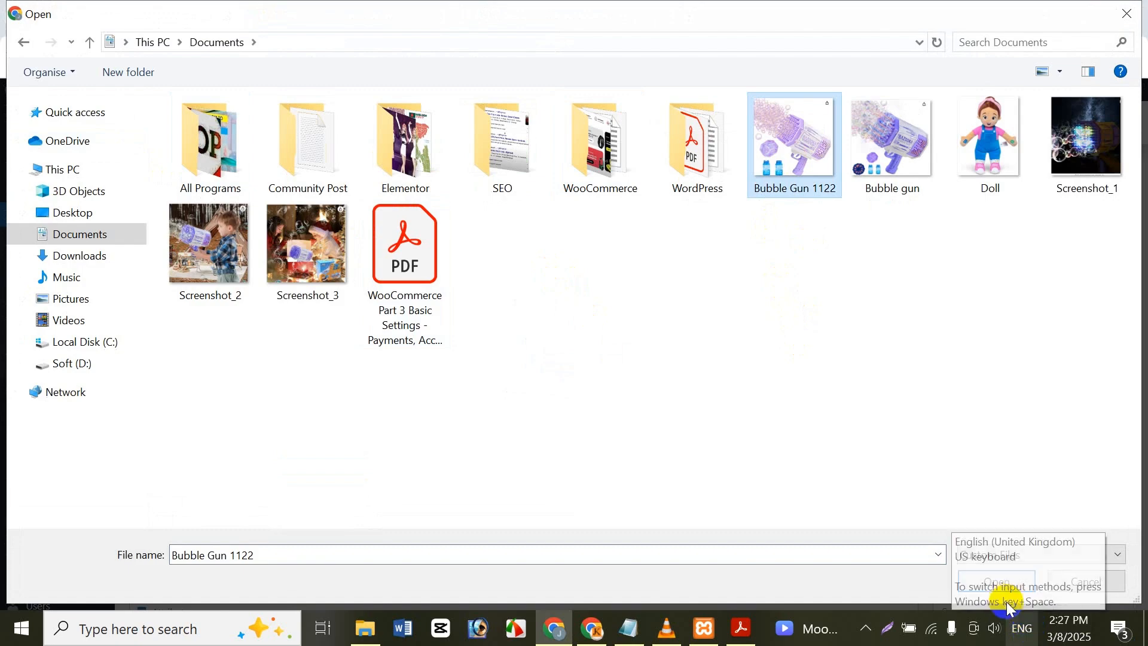
click(988, 582)
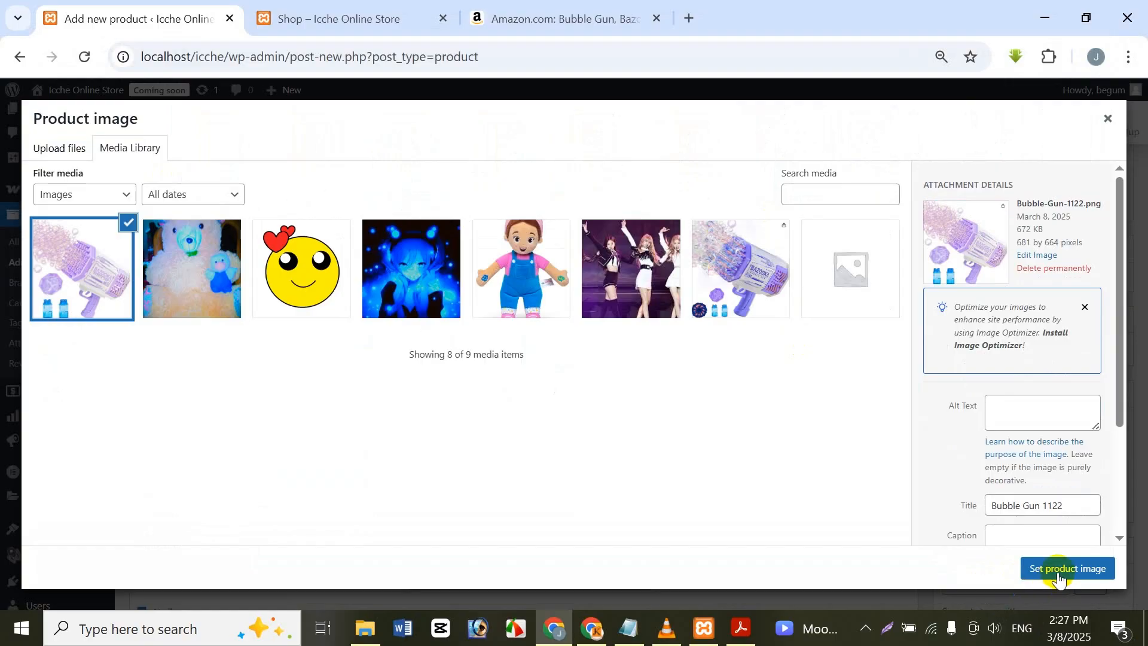
click(1056, 572)
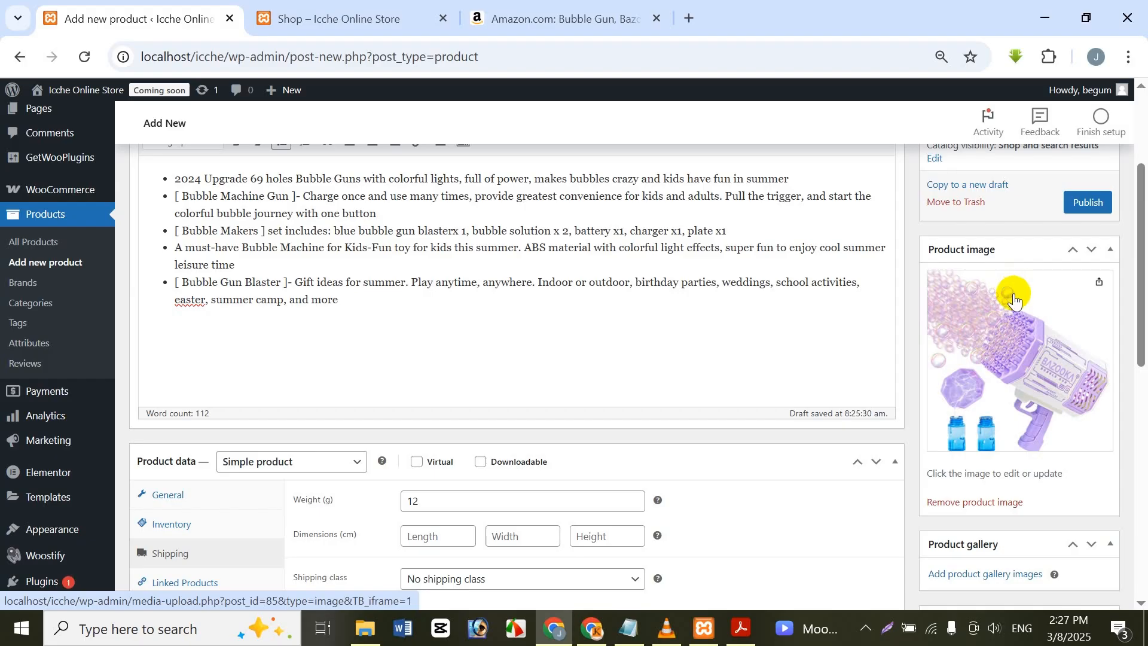
Step: Upload Bubble gun, Screenshot_1, Screenshot_2 and Screenshot_3 from Documents and add them to the product gallery
scroll(1015, 302, down, 3)
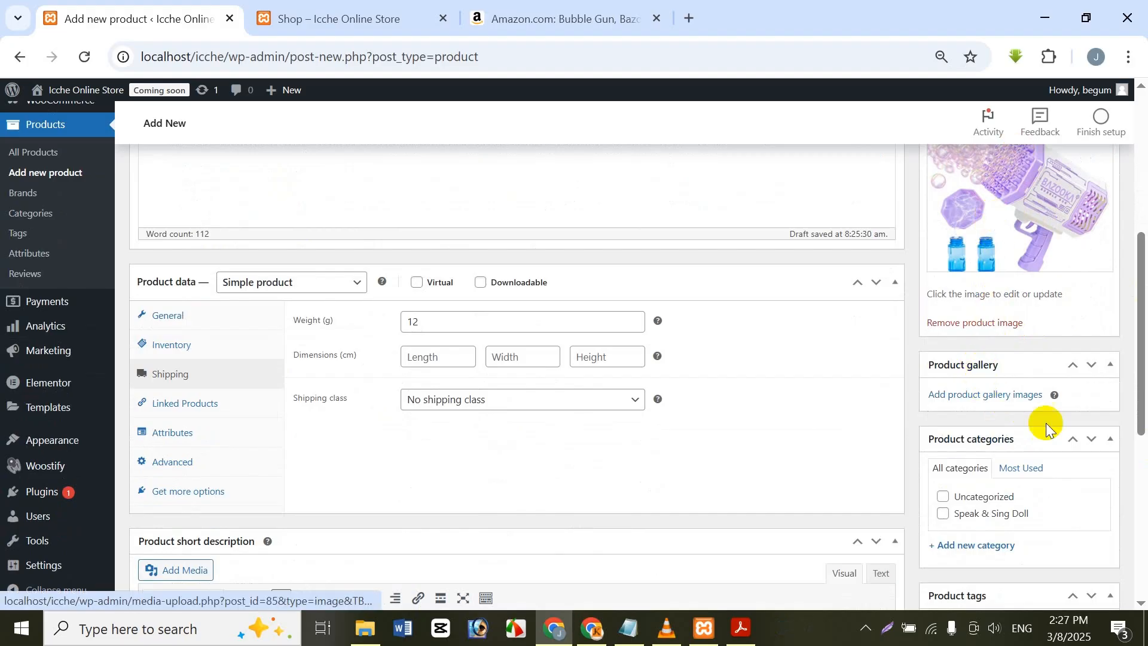
click(955, 394)
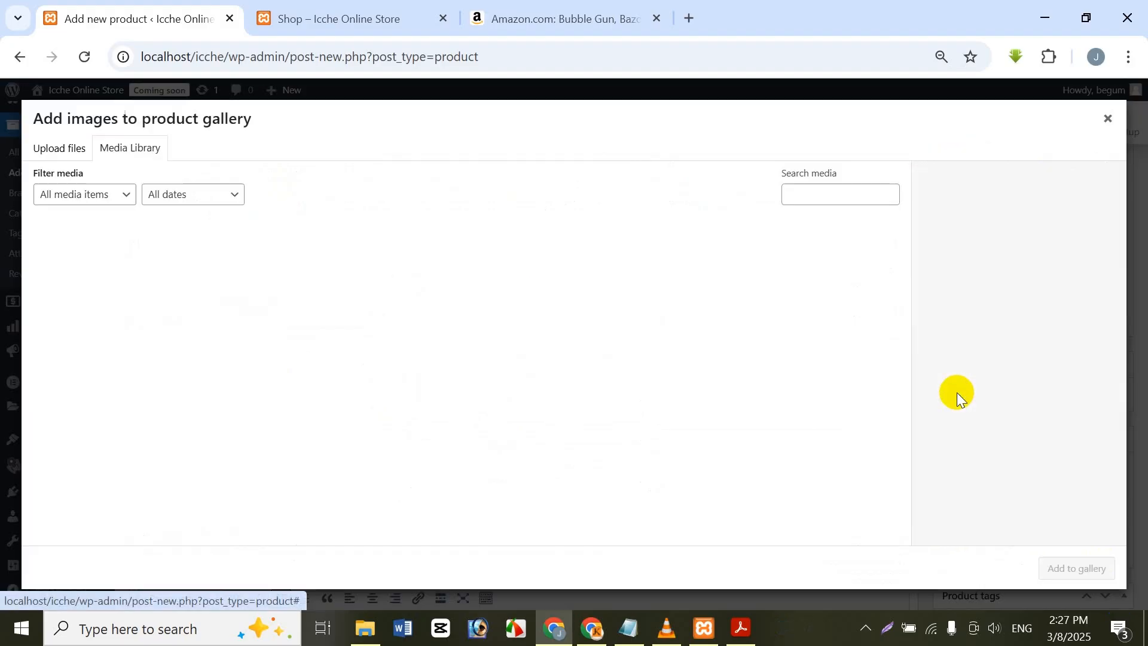
click(36, 148)
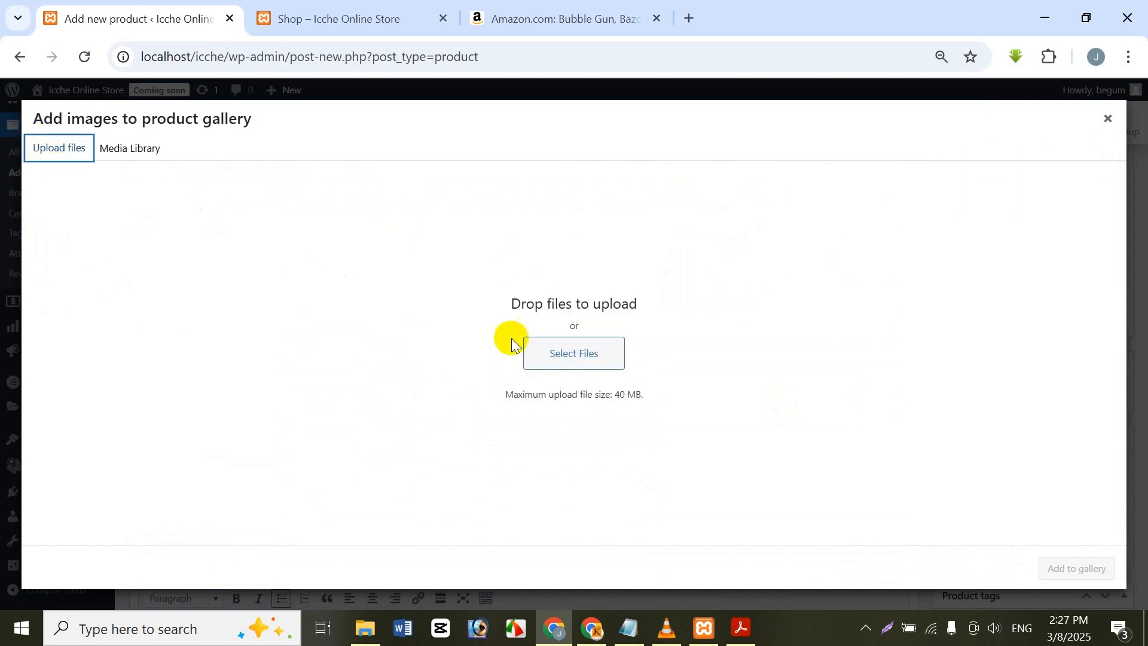
click(549, 352)
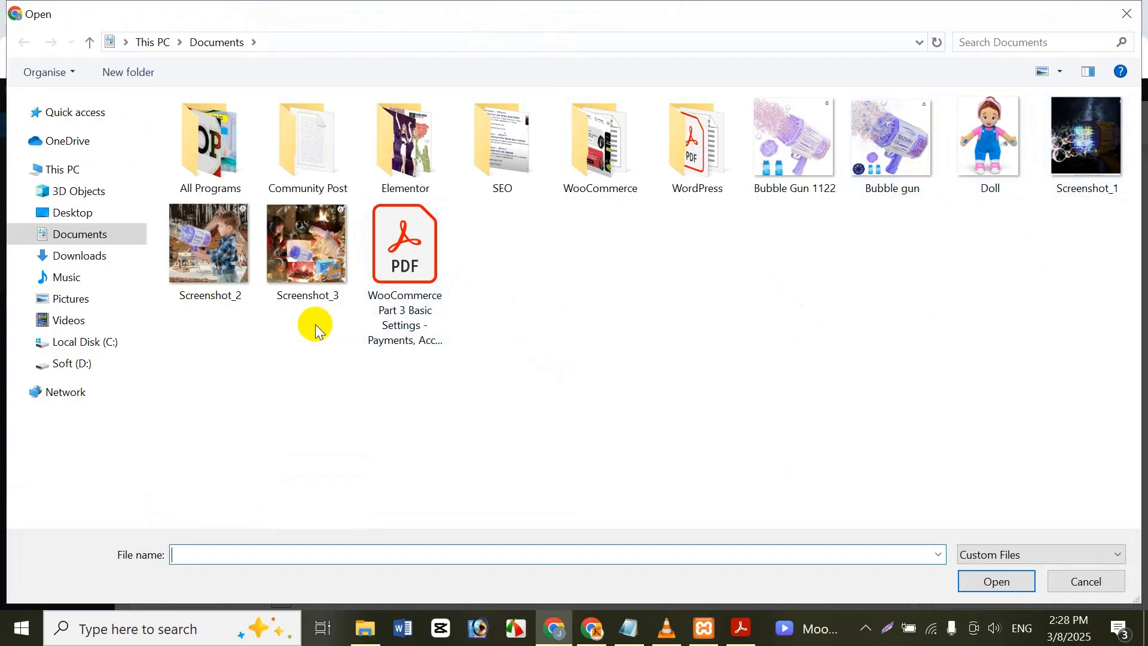
click(299, 257)
ctrl+click(193, 277)
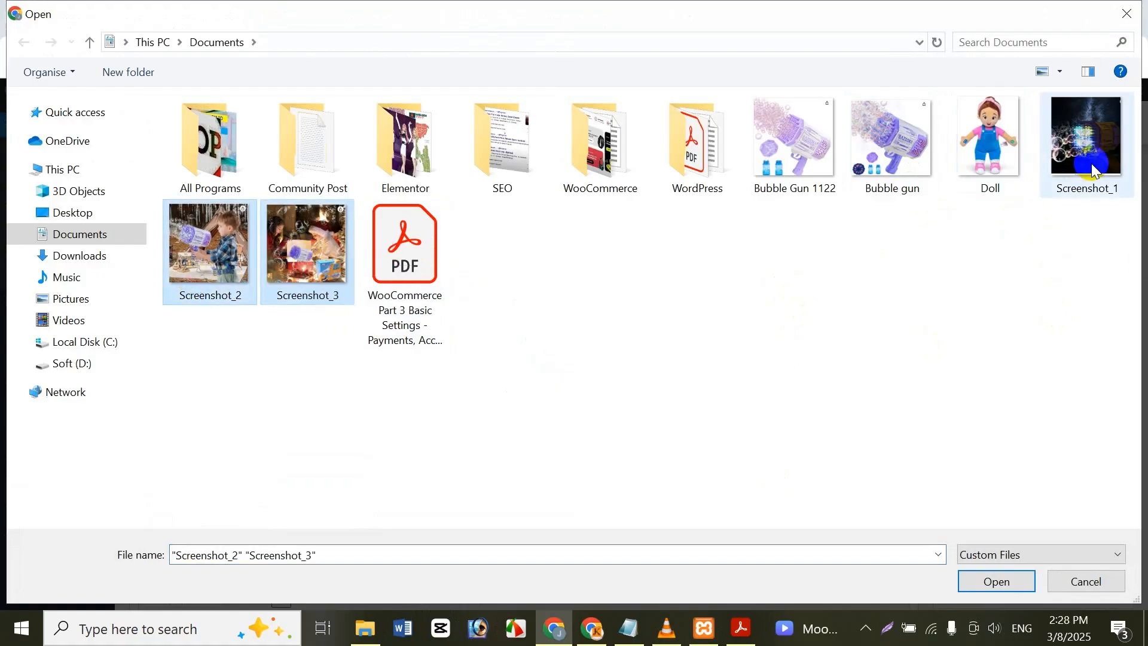
ctrl+click(1079, 149)
ctrl+click(925, 175)
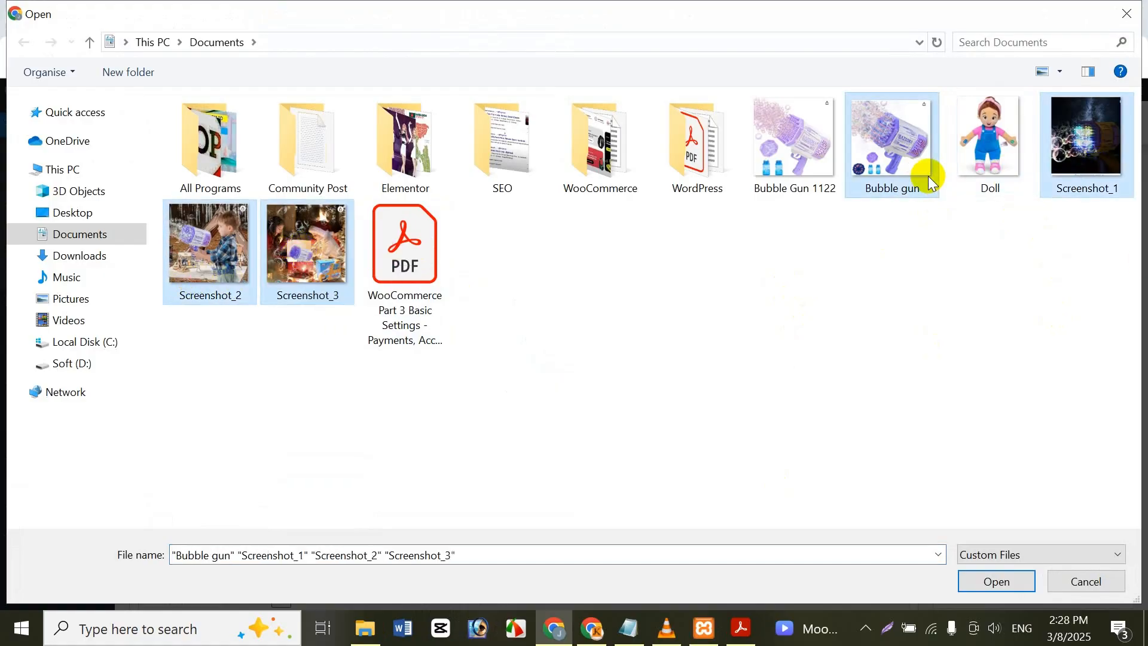
click(1022, 582)
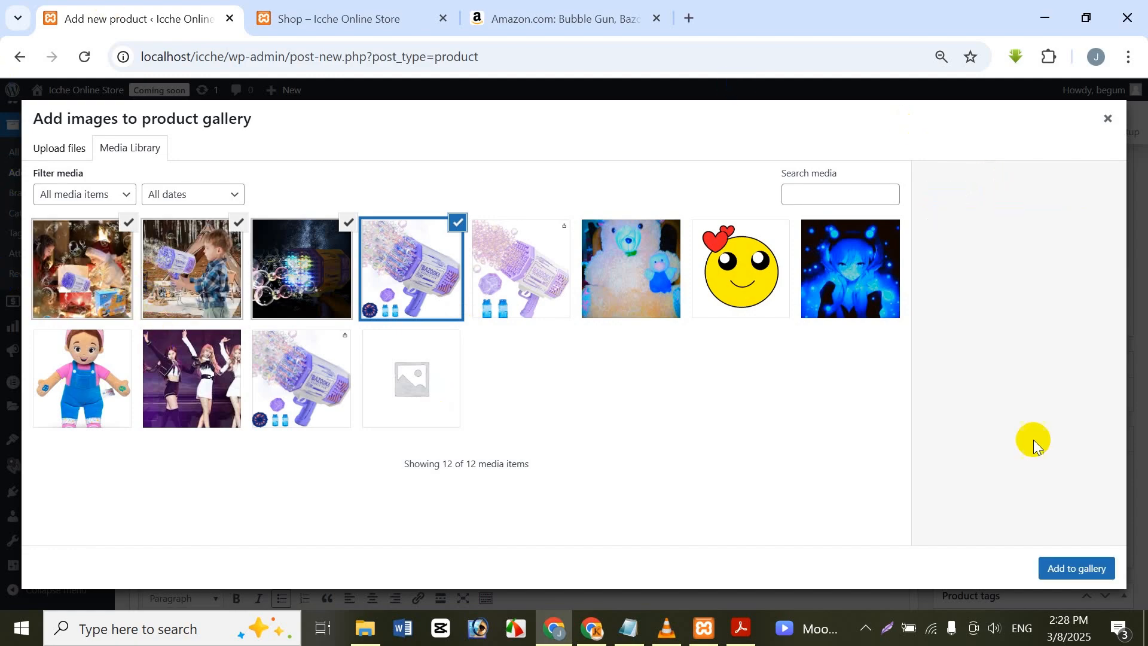
click(1076, 569)
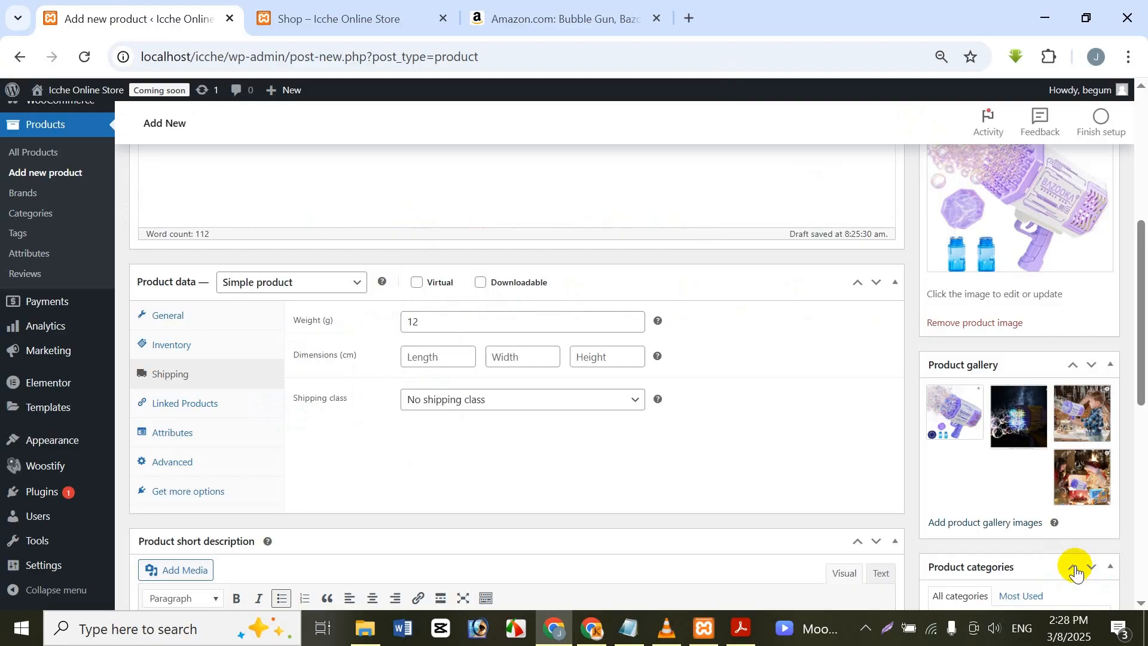
Step: Create a product category named Bubble Gun, copying the name from the Amazon listing's title, and assign it to the product
scroll(999, 525, down, 3)
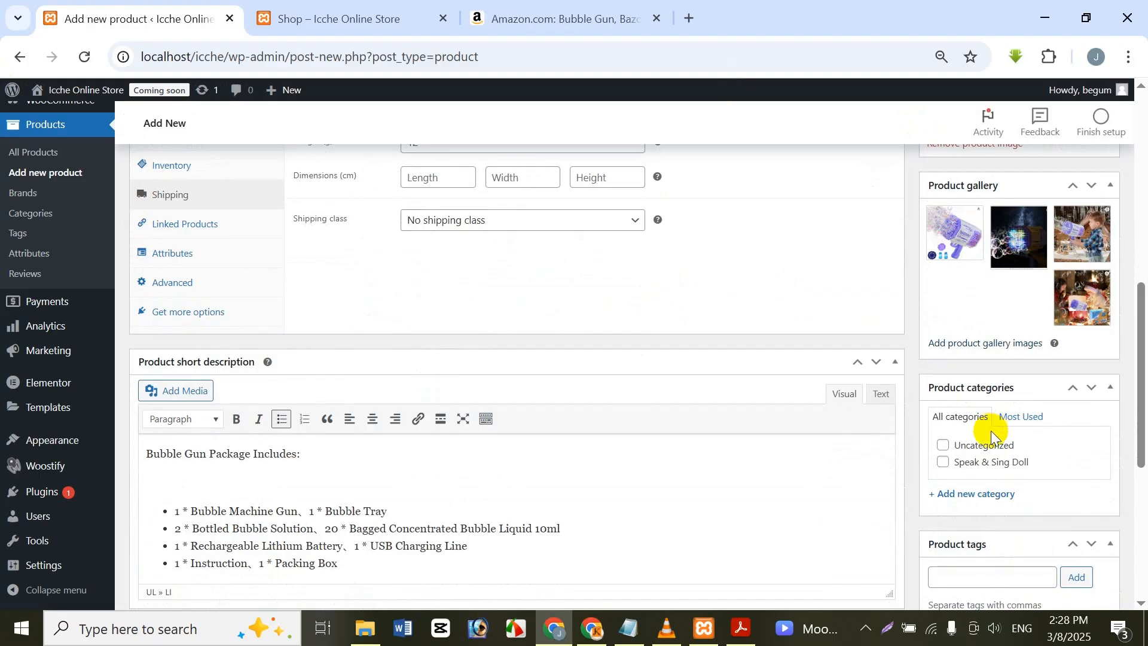
click(991, 496)
scroll(982, 486, down, 2)
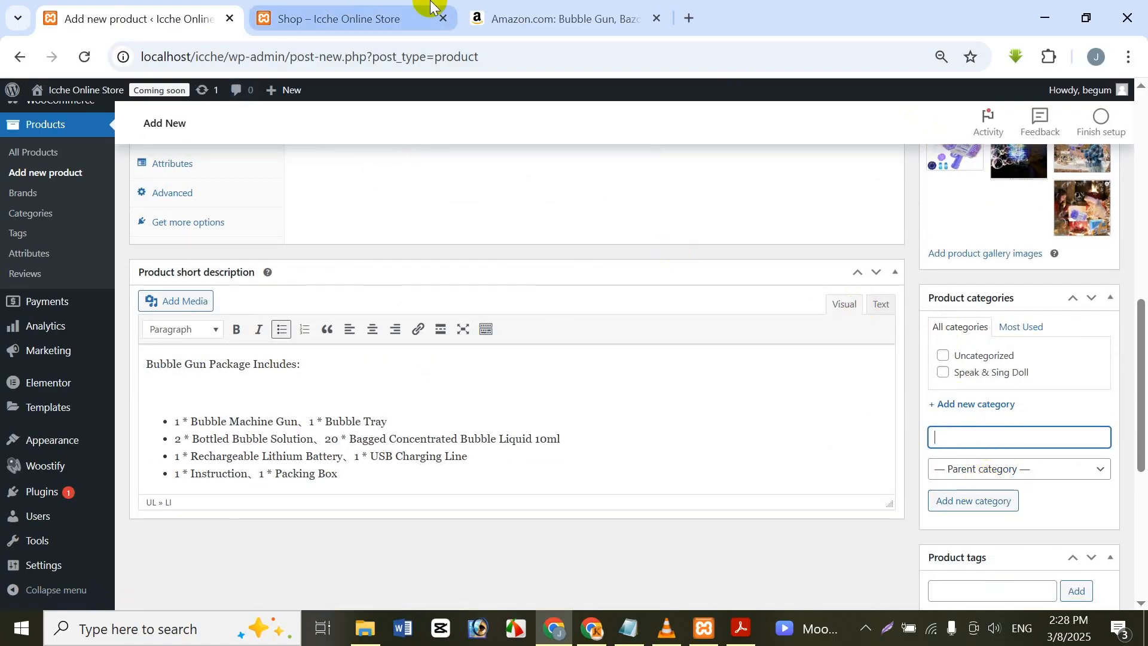
click(582, 14)
scroll(720, 301, up, 1)
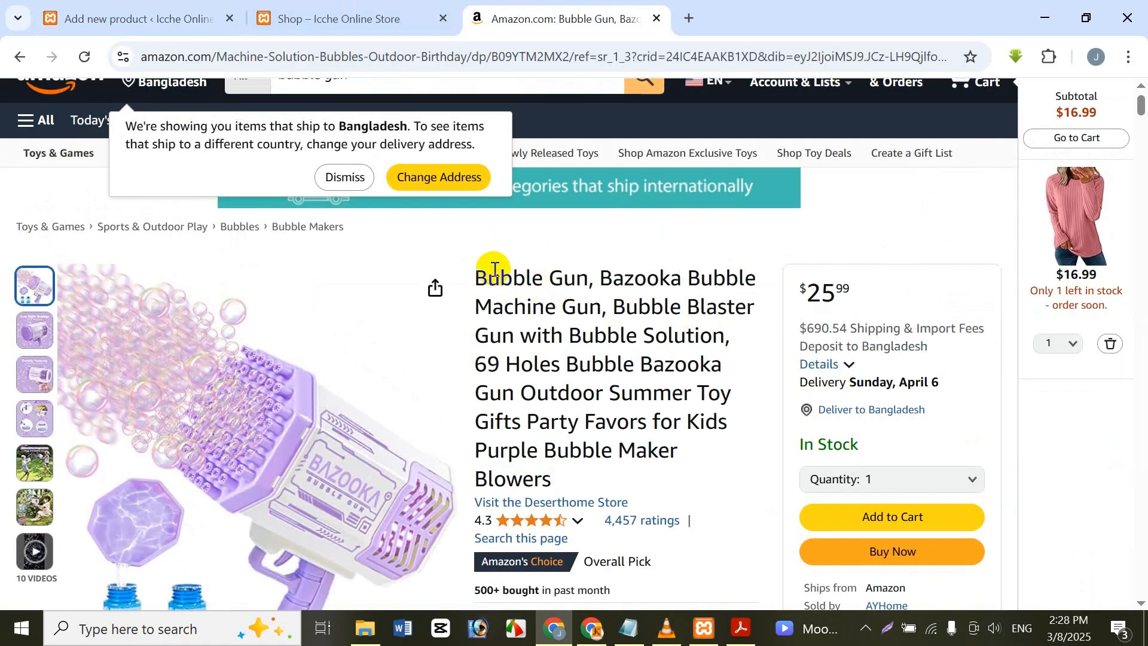
drag(480, 276, 588, 281)
key(ctrl+c)
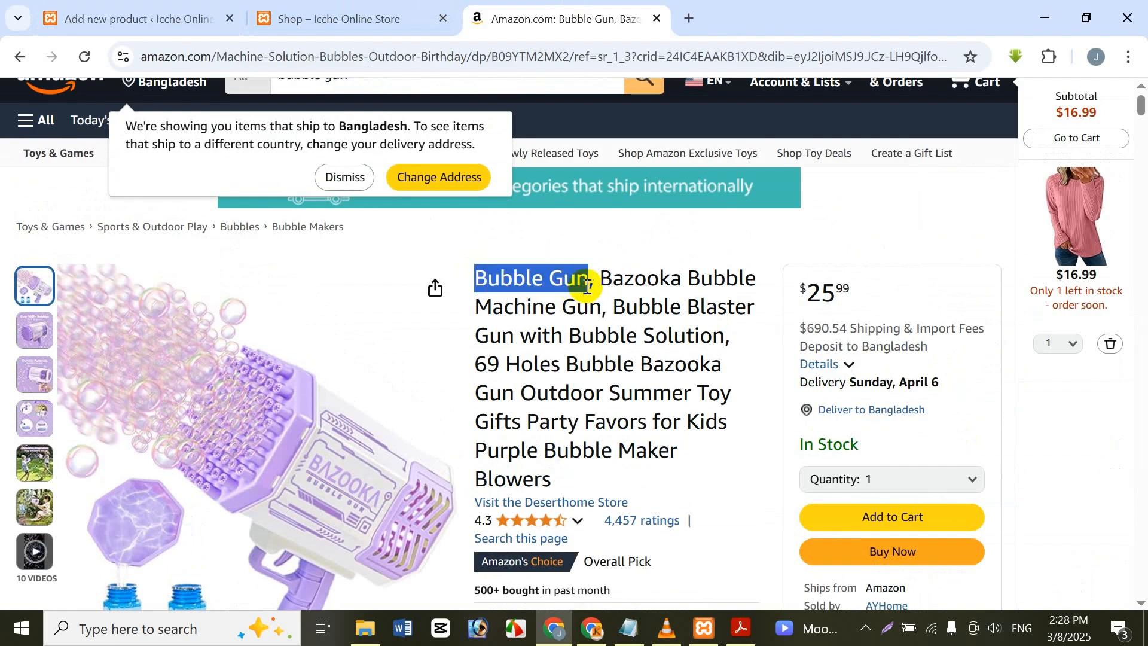
click(190, 7)
key(ctrl+v)
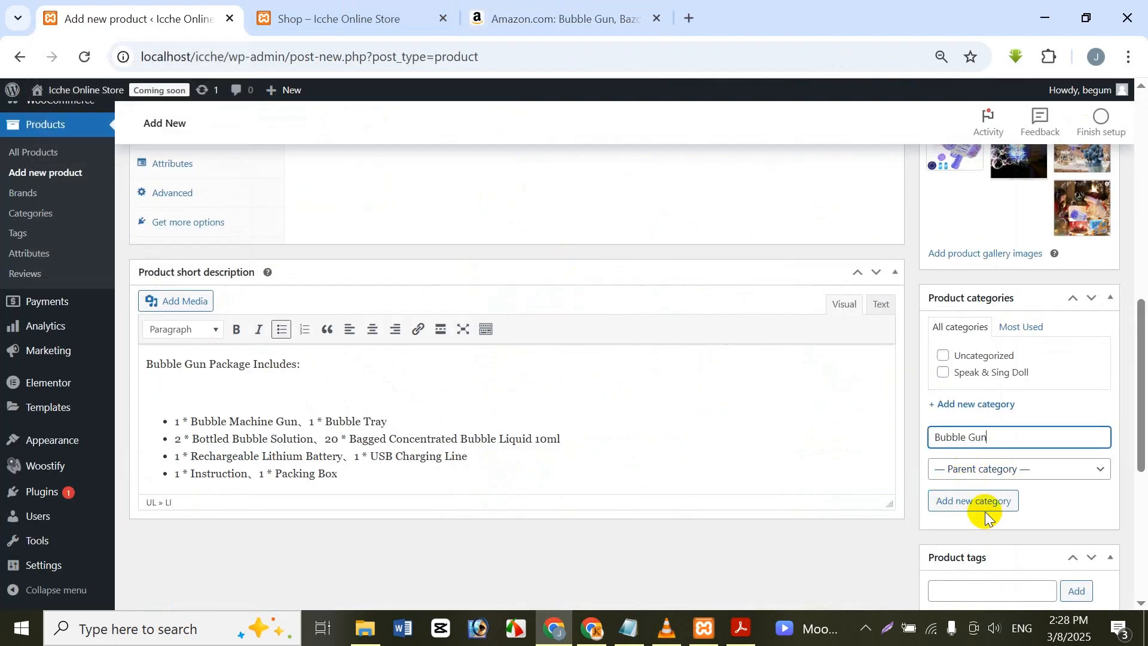
click(981, 506)
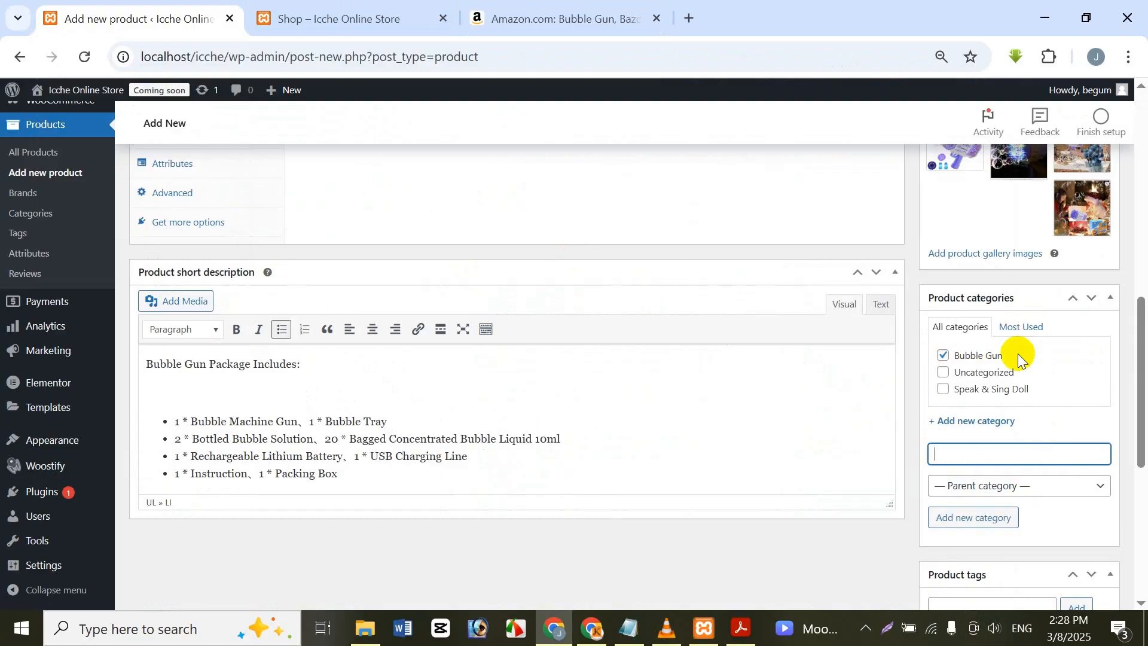
Step: Add the product tag Bubble Gun, reusing the copied name
scroll(1018, 358, down, 6)
click(1017, 249)
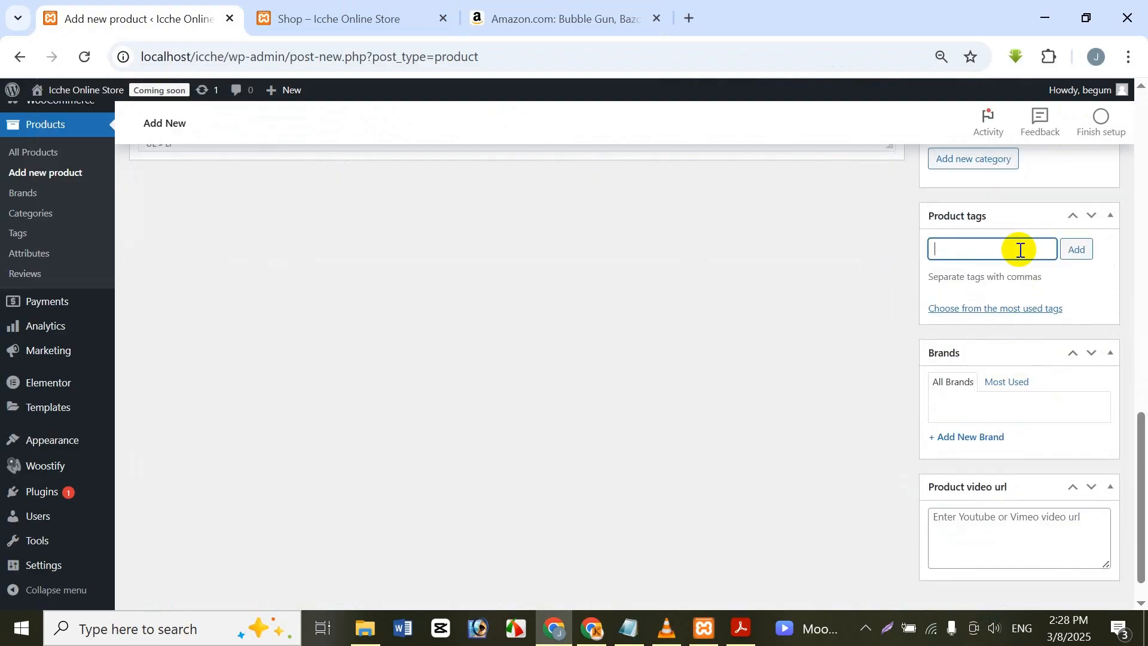
key(ctrl+v)
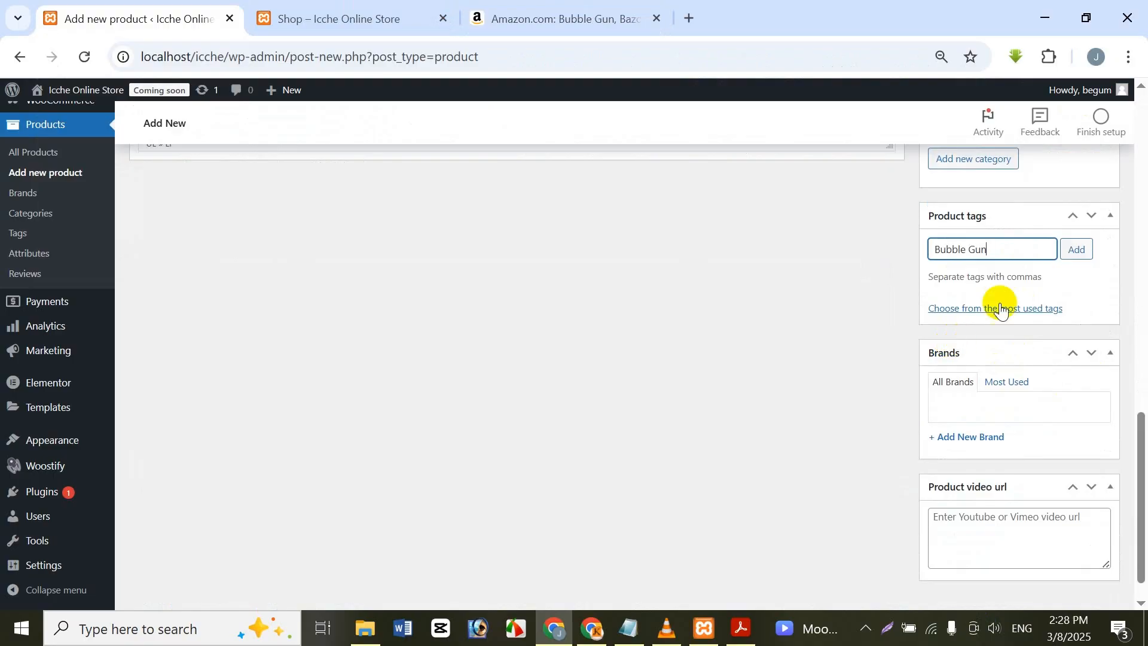
click(1075, 251)
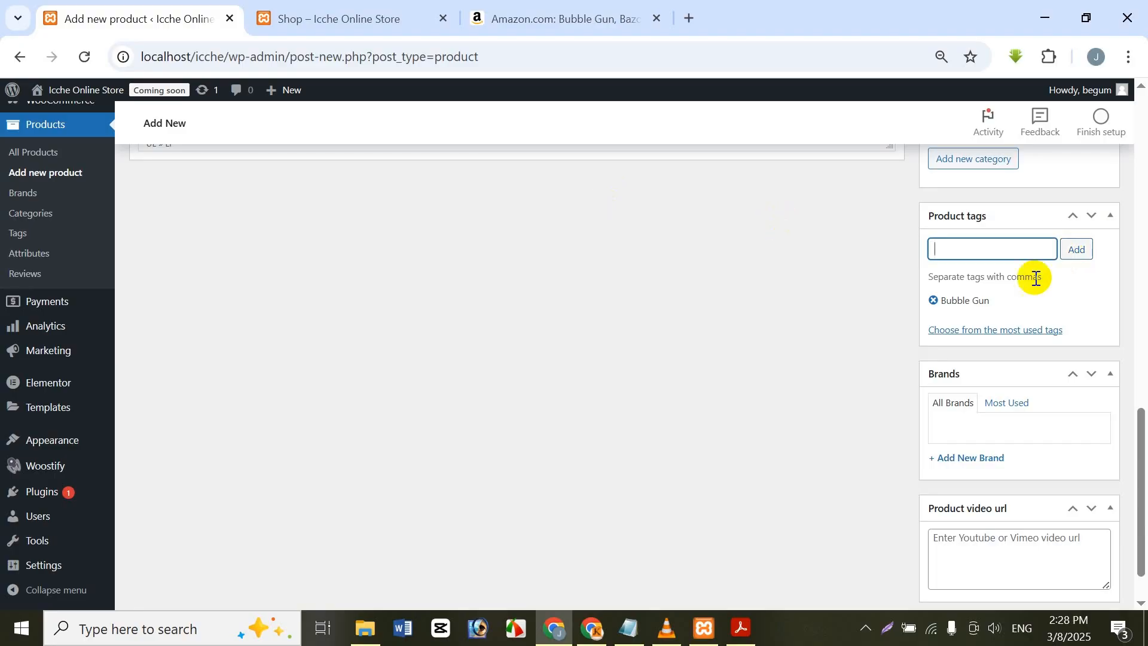
Step: Look over the remaining product fields and publish the bubble gun product
scroll(1005, 449, down, 2)
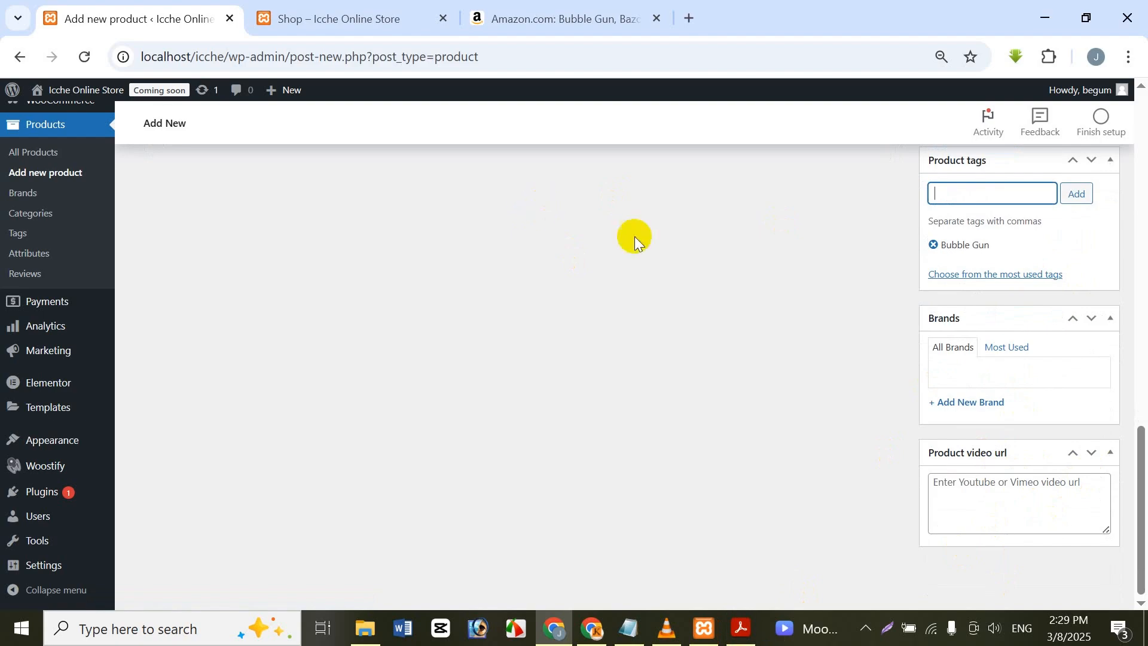
scroll(1005, 490, up, 8)
scroll(997, 454, up, 6)
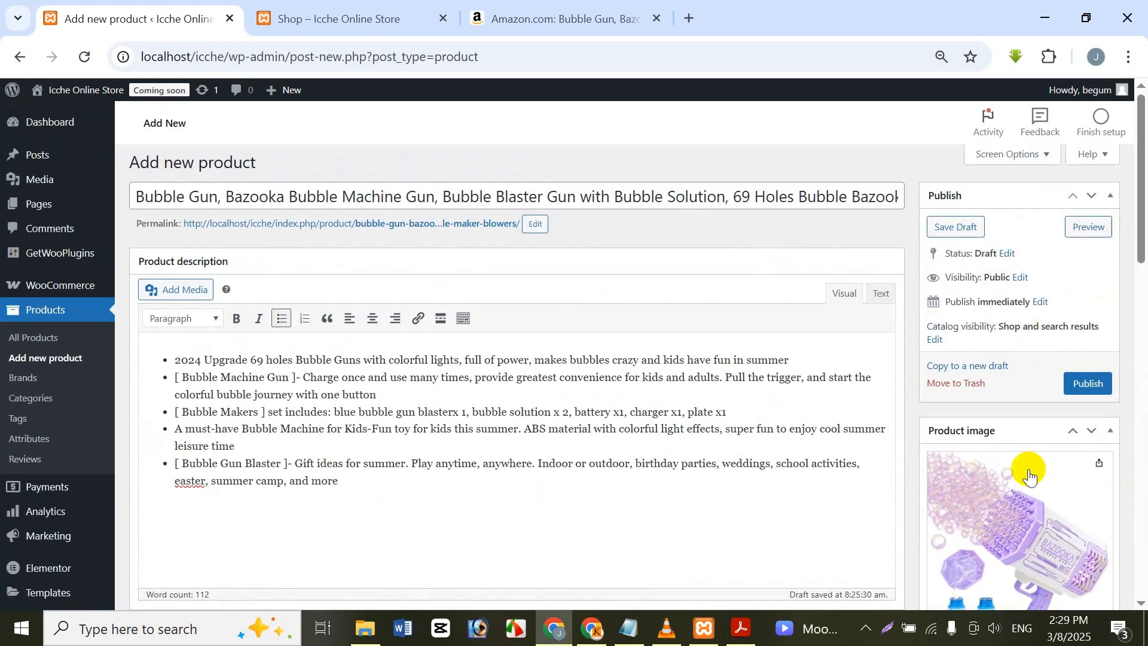
click(1102, 390)
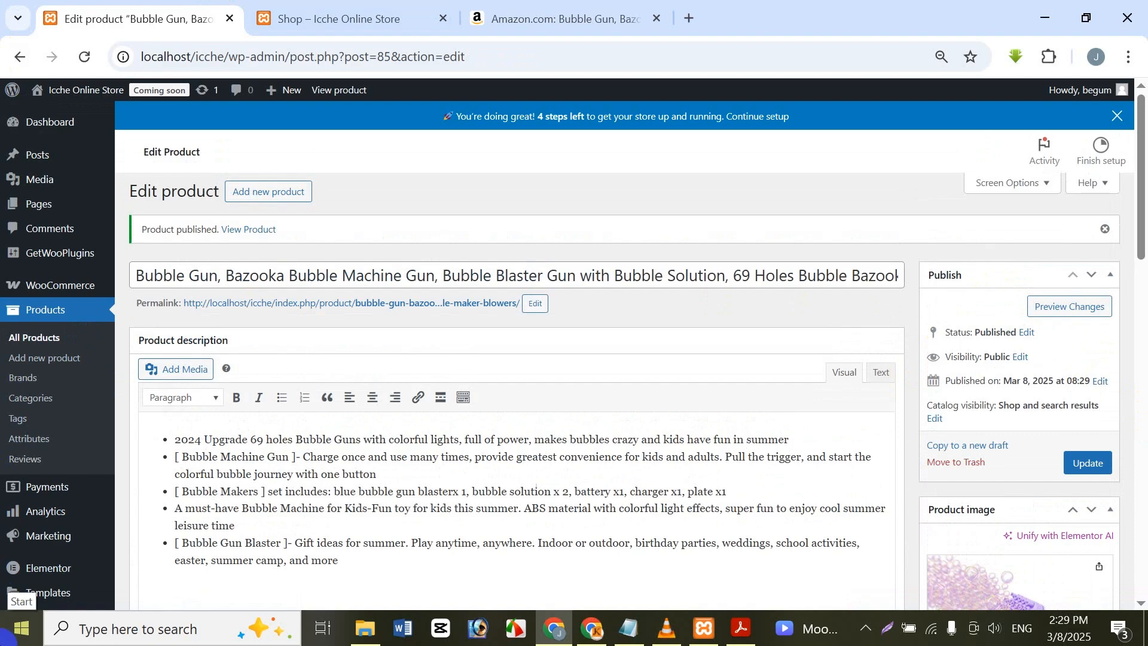
Step: Open the WooCommerce settings and reload the shop page to check the published bubble gun's image, title and price
click(75, 289)
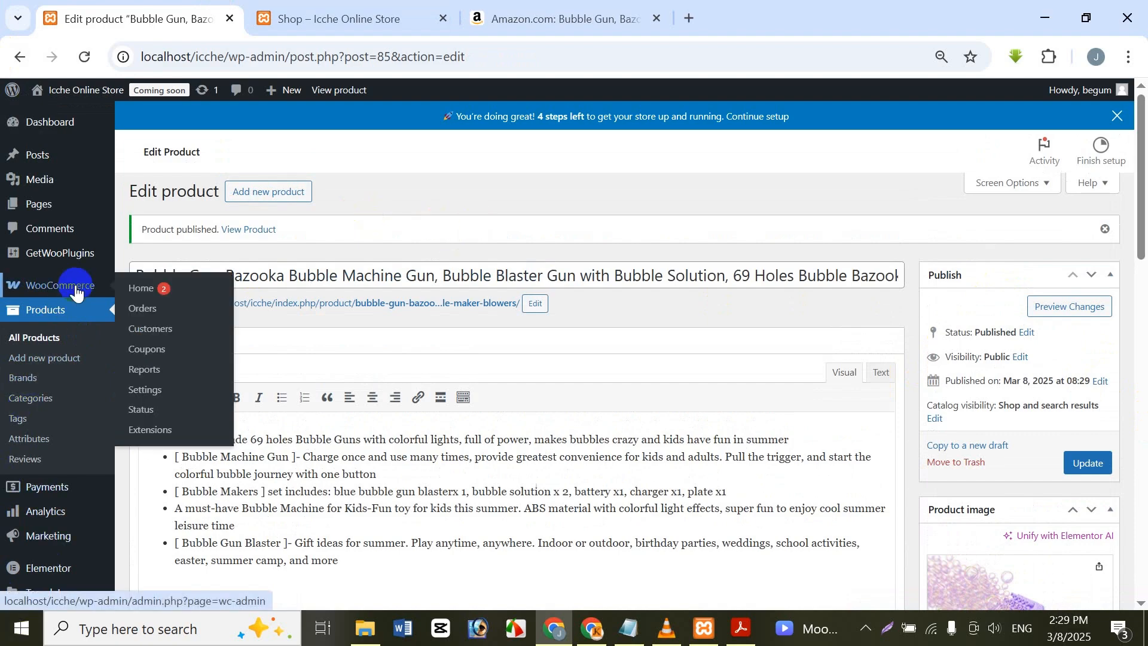
click(163, 392)
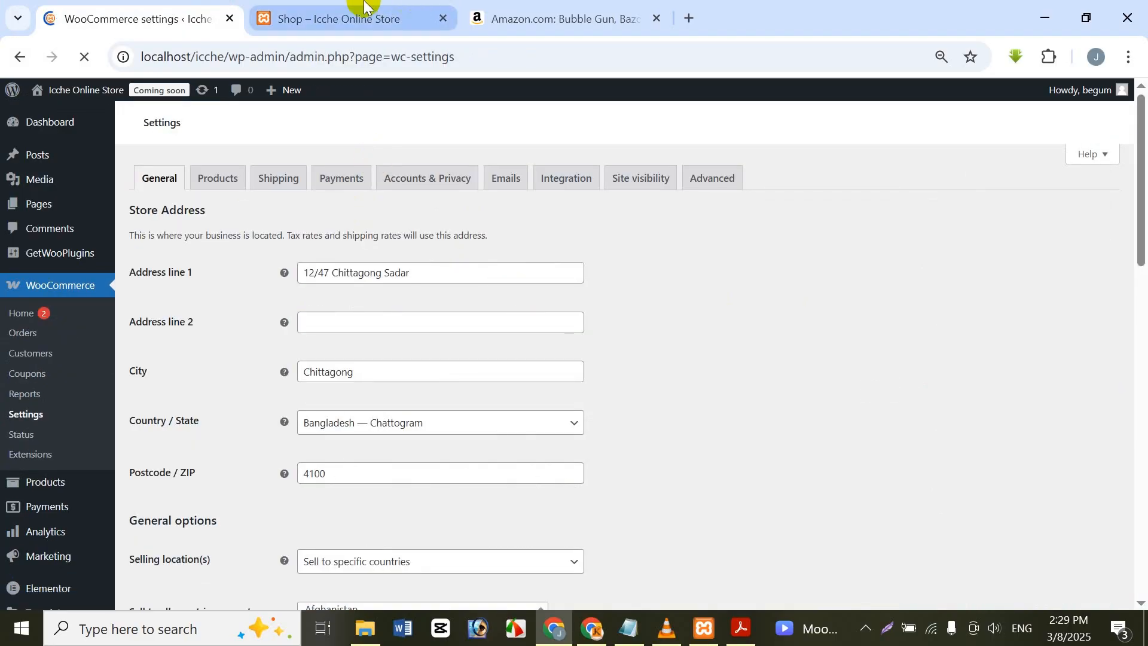
click(366, 12)
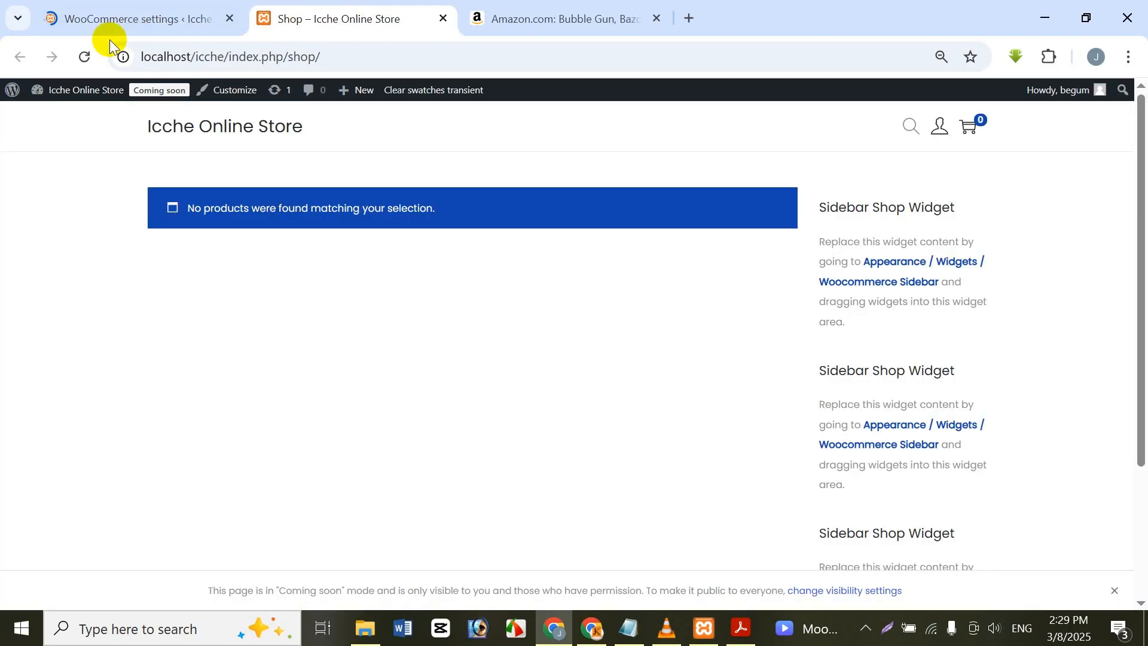
click(86, 52)
click(113, 8)
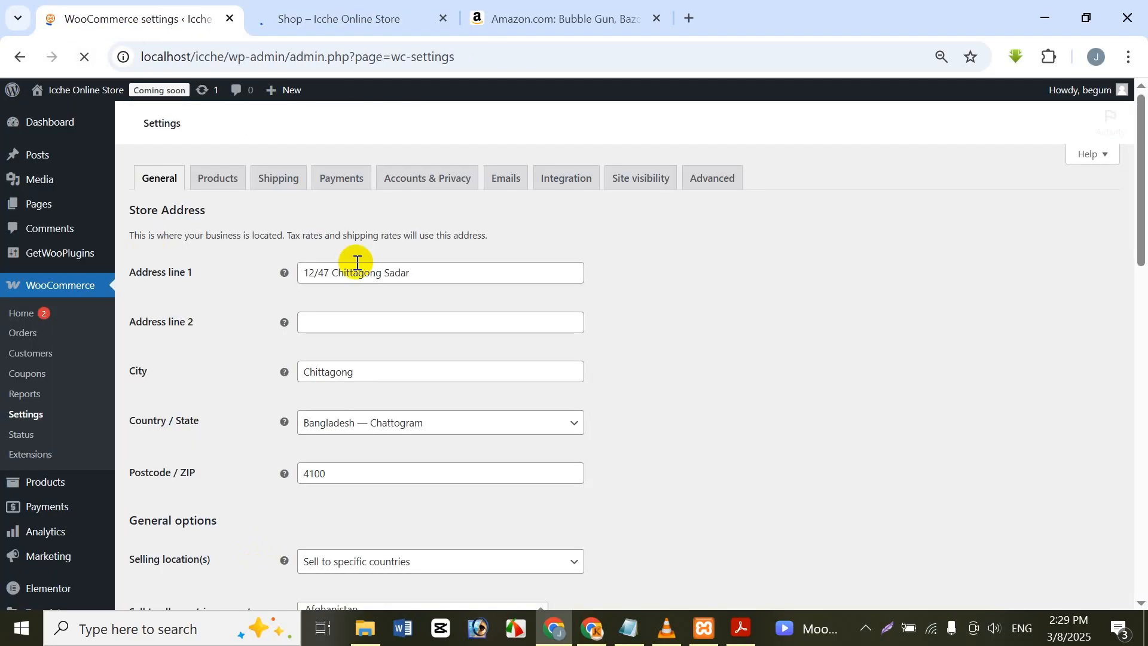
click(320, 6)
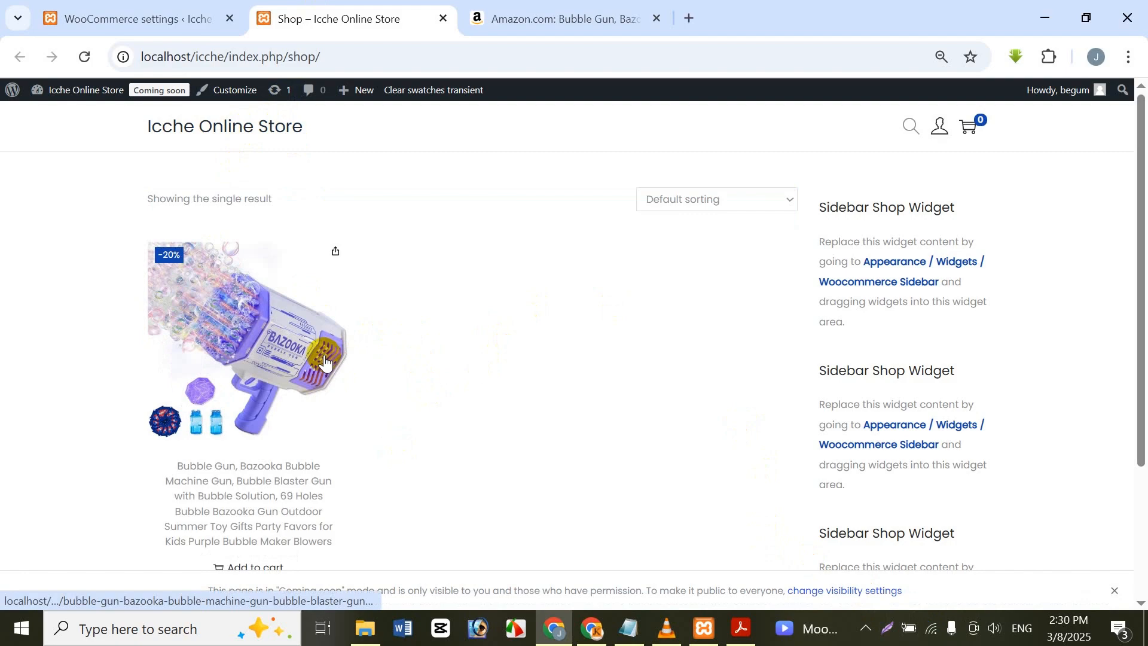
scroll(495, 310, down, 2)
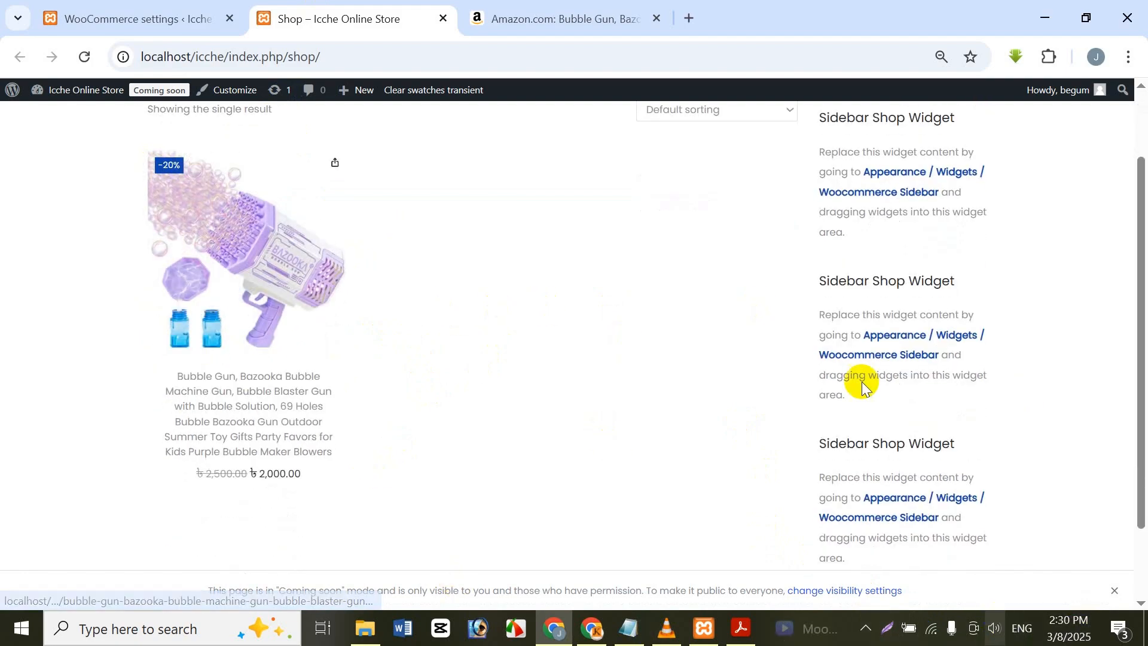
Step: Return to the WooCommerce settings and open the offline payment methods among the payment providers
click(69, 8)
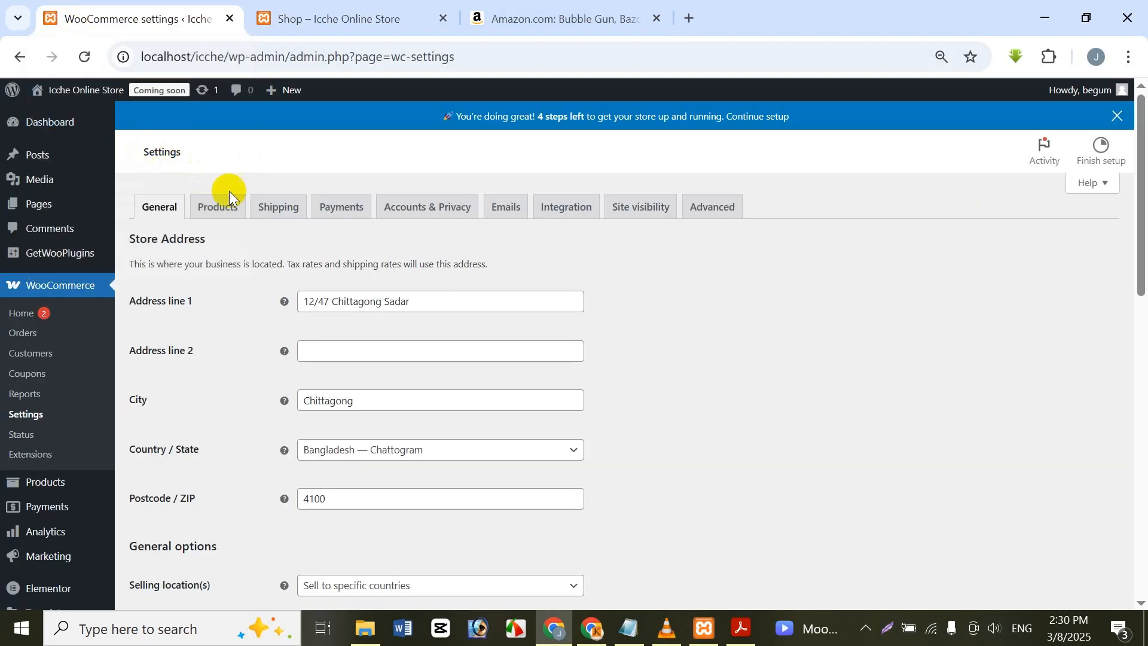
click(341, 208)
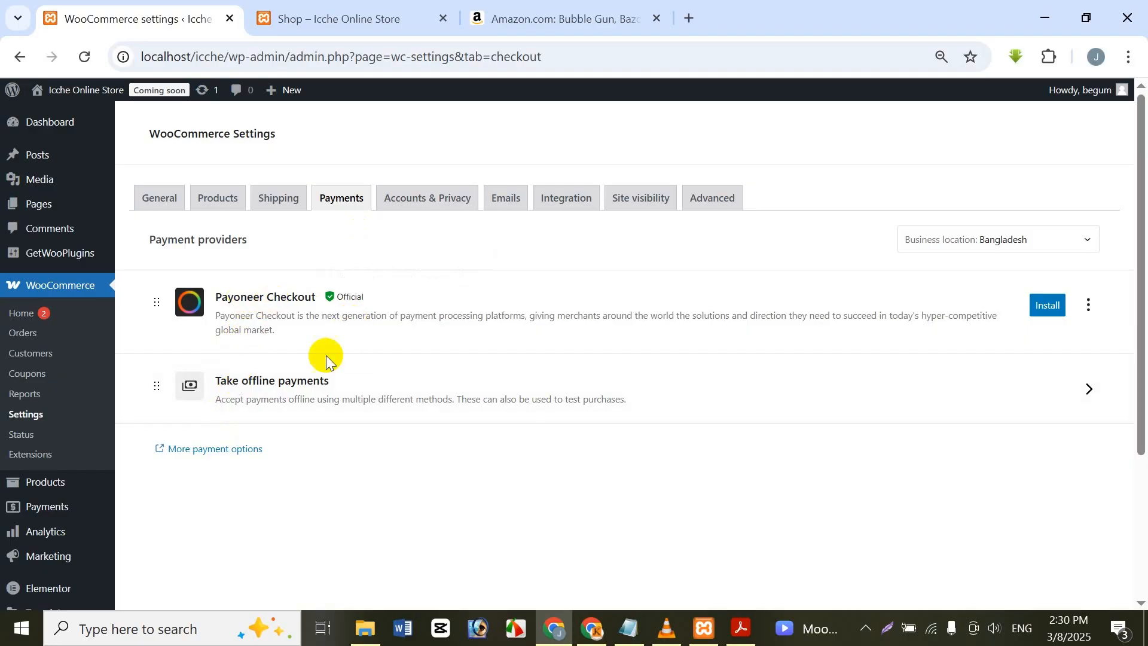
mouse_move(344, 298)
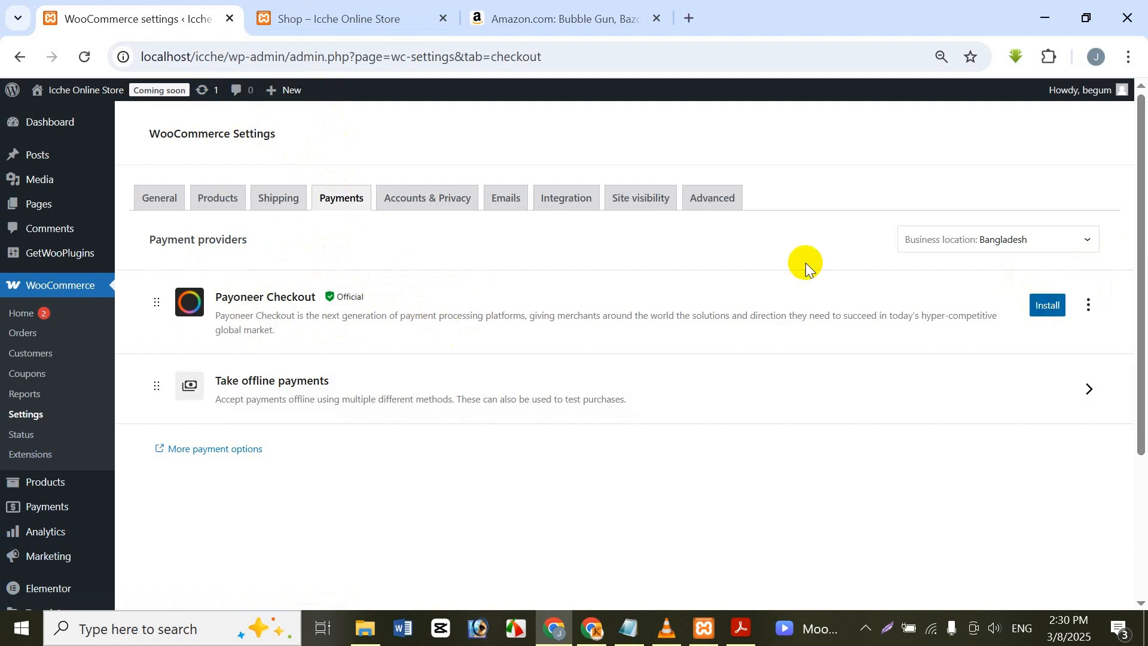
click(332, 373)
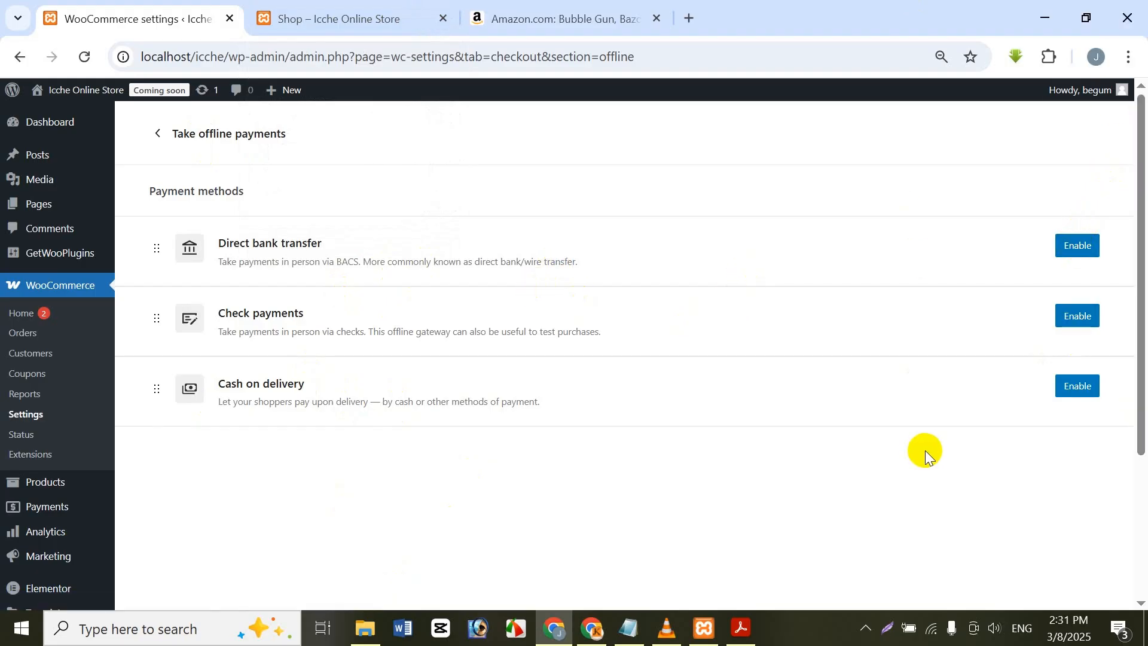
Step: Open the bubble gun's product page from the shop, look over its details and return to the shop page
click(342, 18)
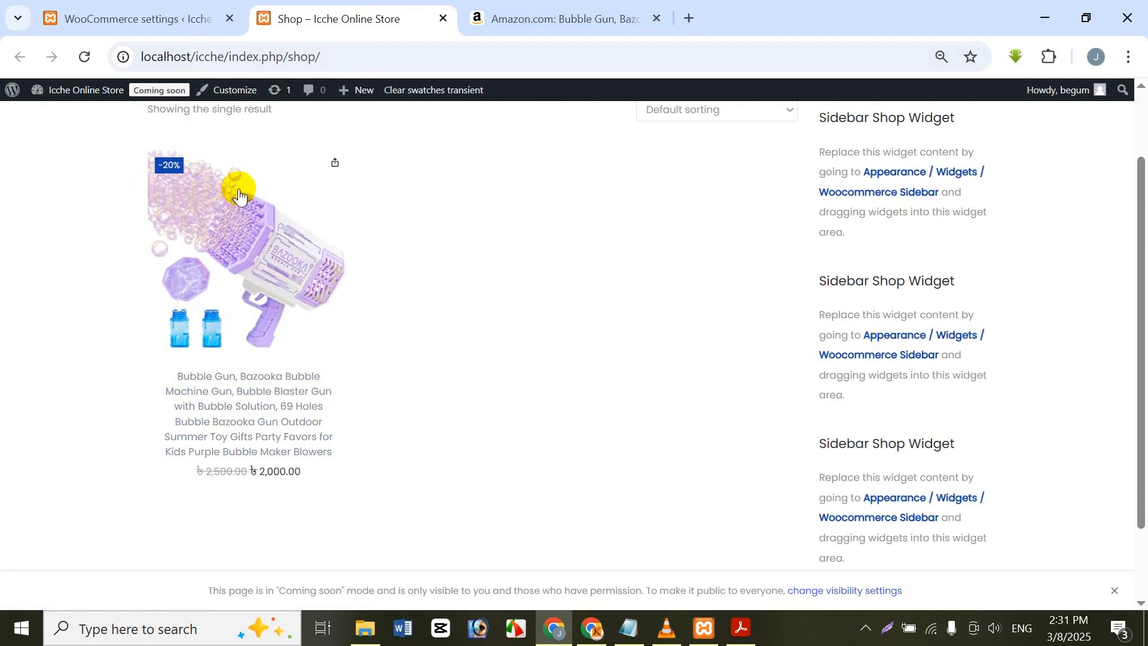
click(205, 490)
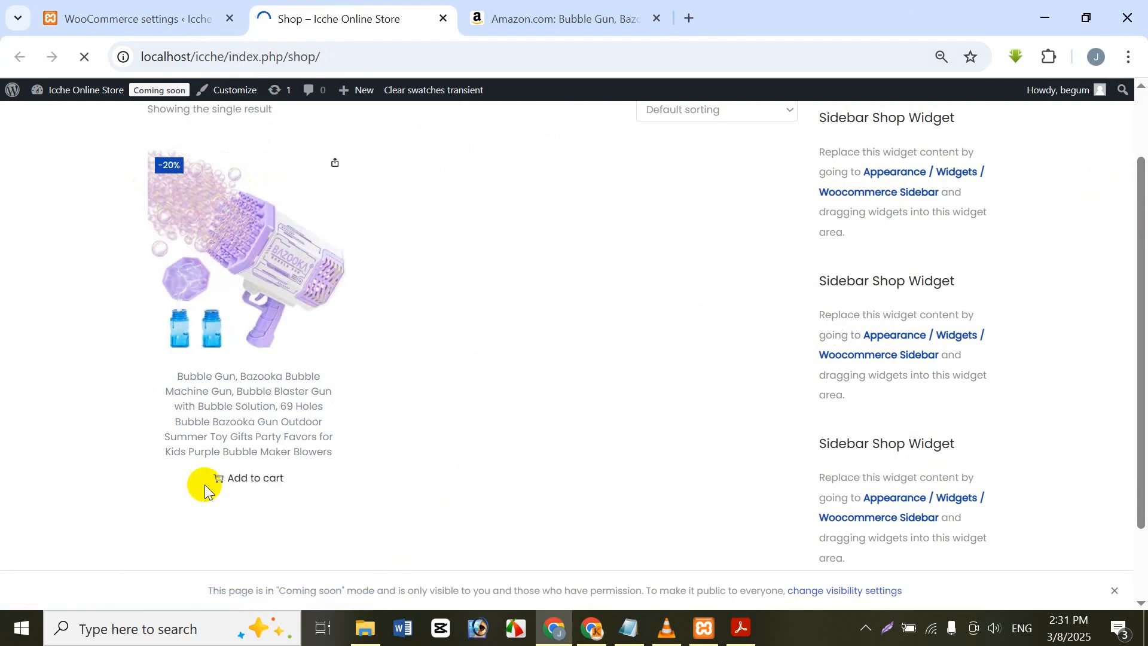
scroll(469, 469, down, 6)
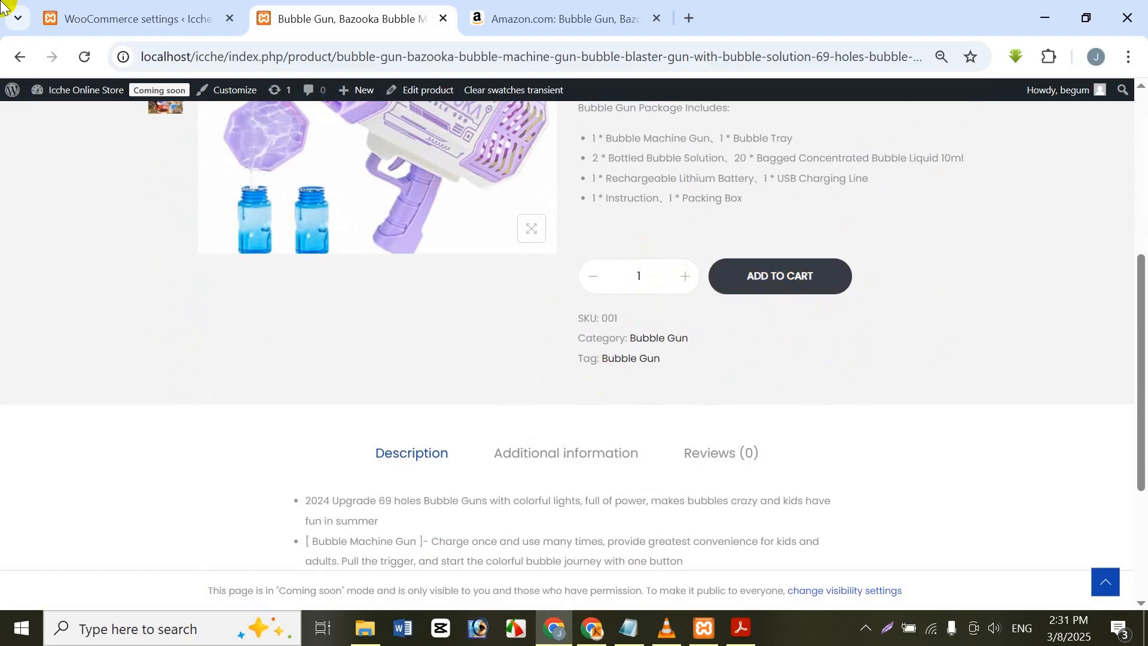
click(20, 56)
click(801, 287)
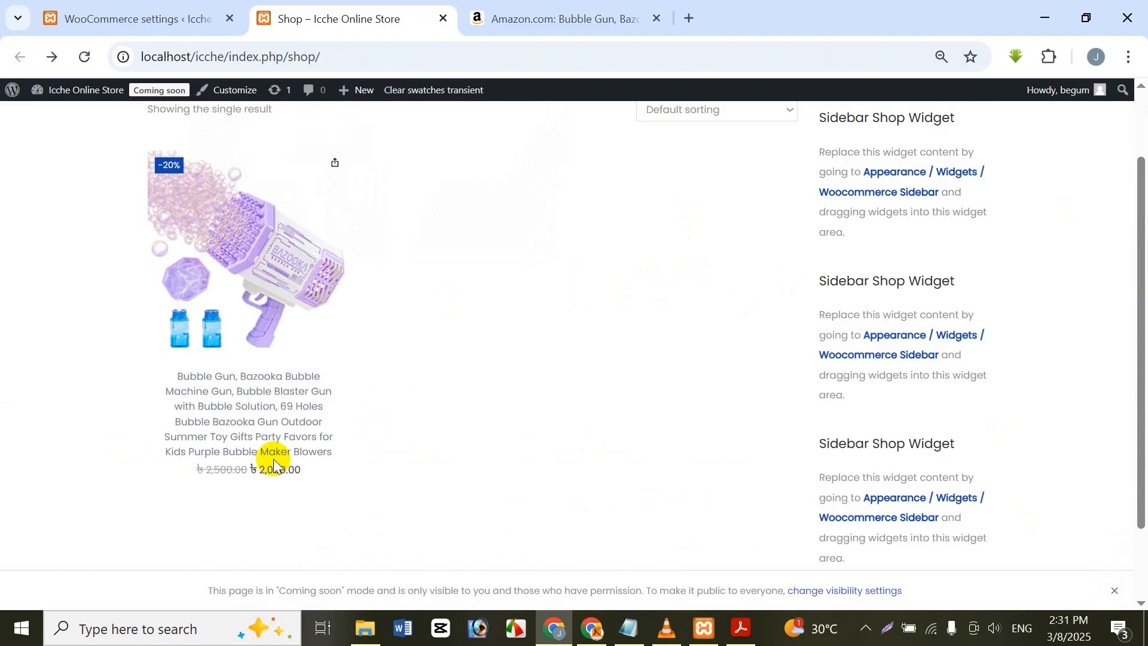
Step: Add the bubble gun to the cart, set its quantity to 2 and proceed to checkout
click(267, 486)
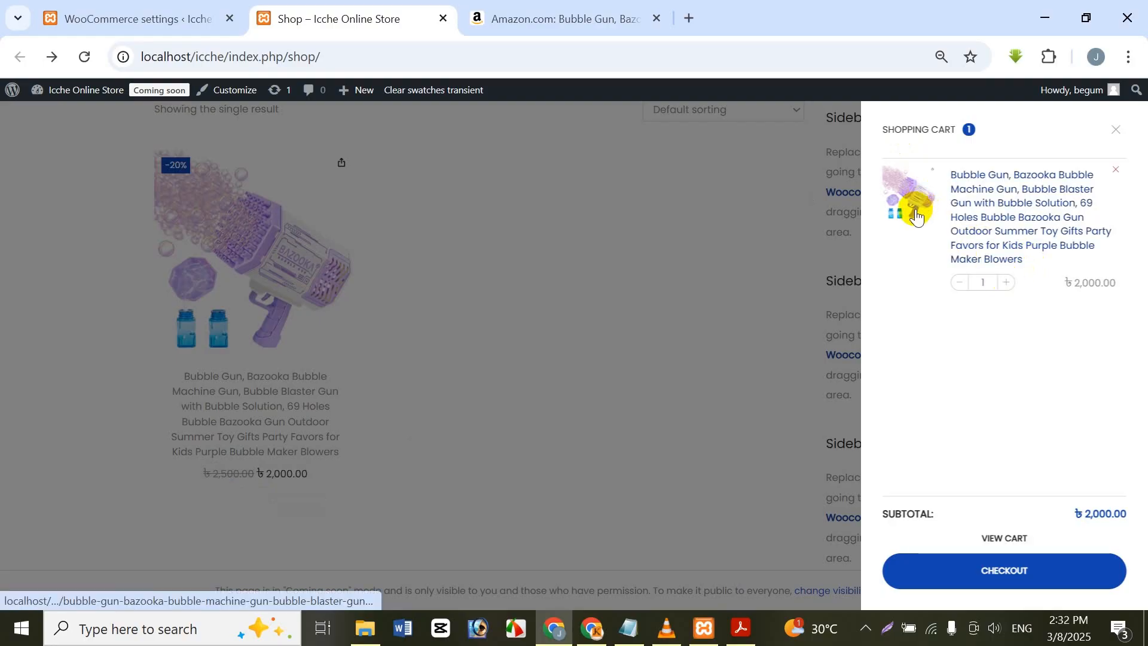
click(1009, 283)
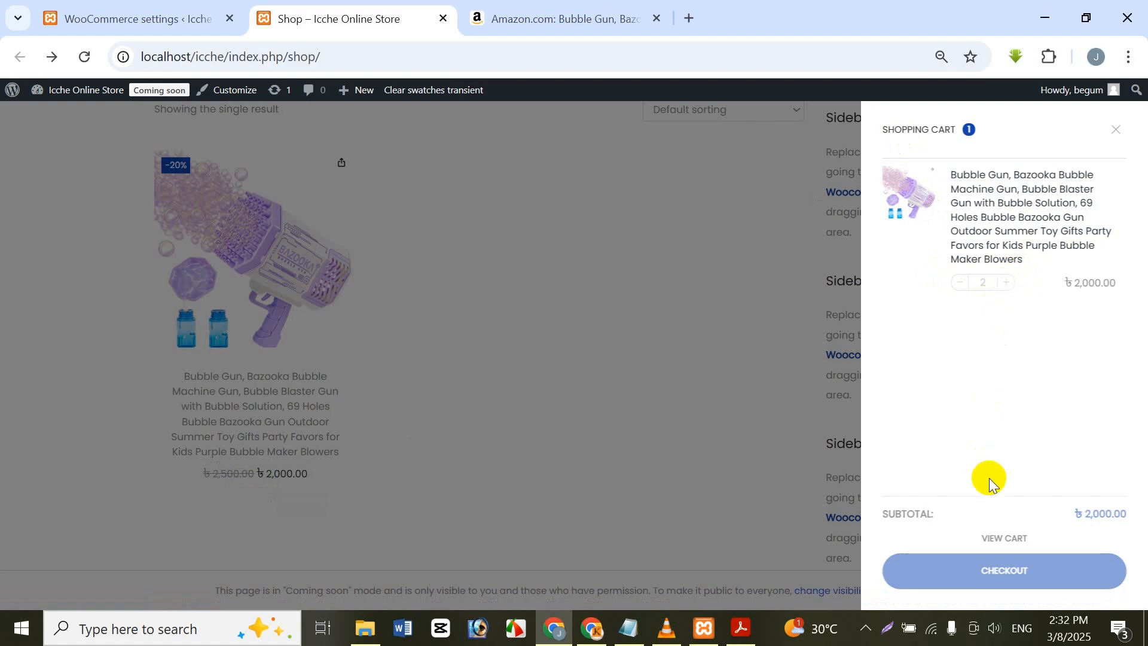
click(956, 577)
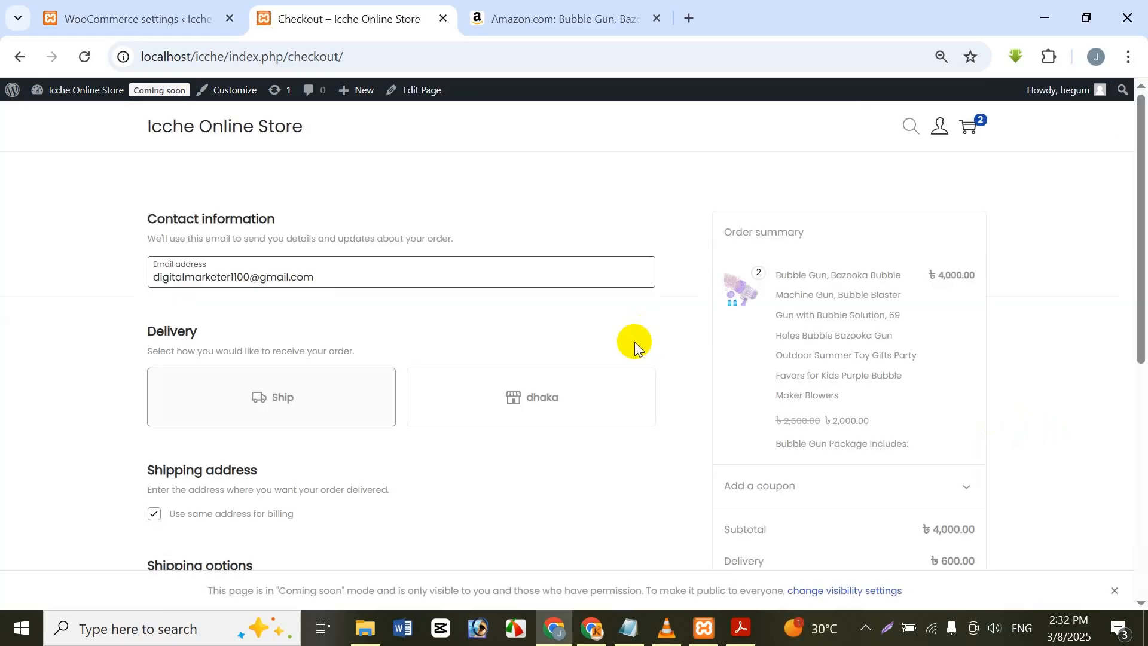
Step: Examine the checkout page's order summary, shipping and payment sections, trying dhaka pickup before switching delivery back to Ship
scroll(626, 347, down, 7)
scroll(622, 344, up, 7)
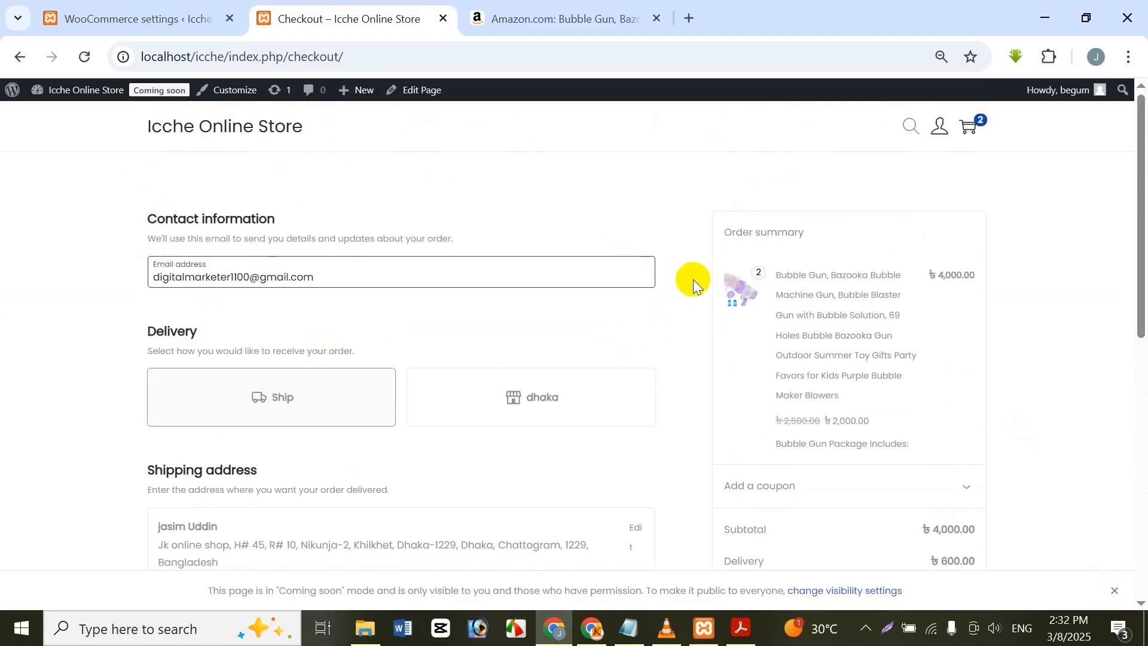
scroll(281, 350, down, 1)
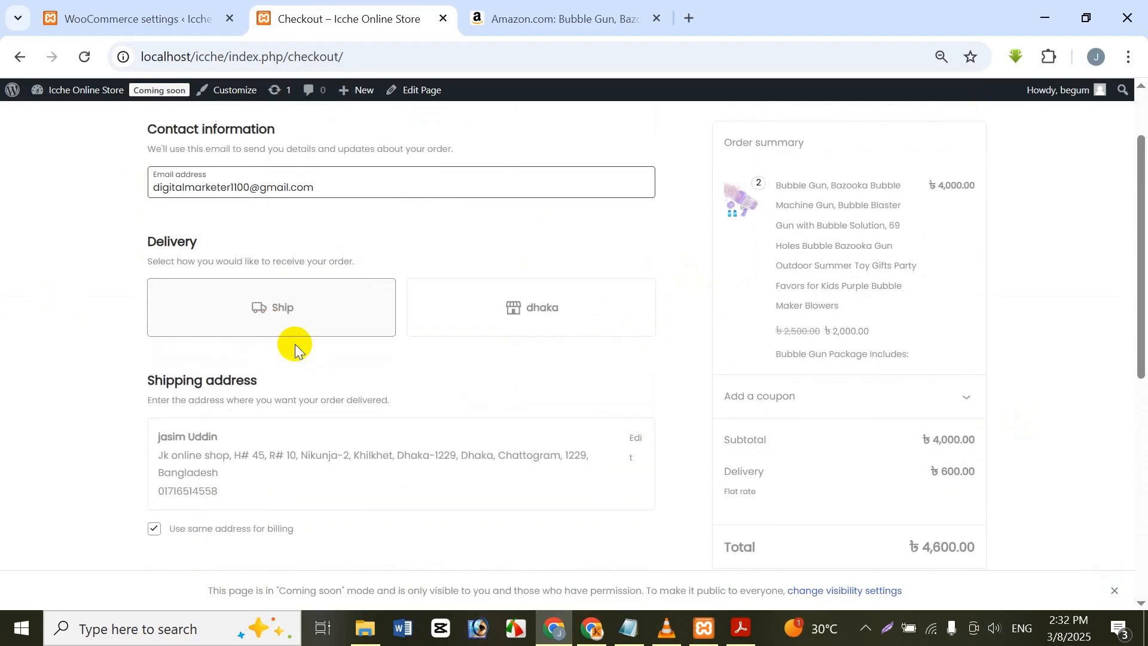
click(451, 312)
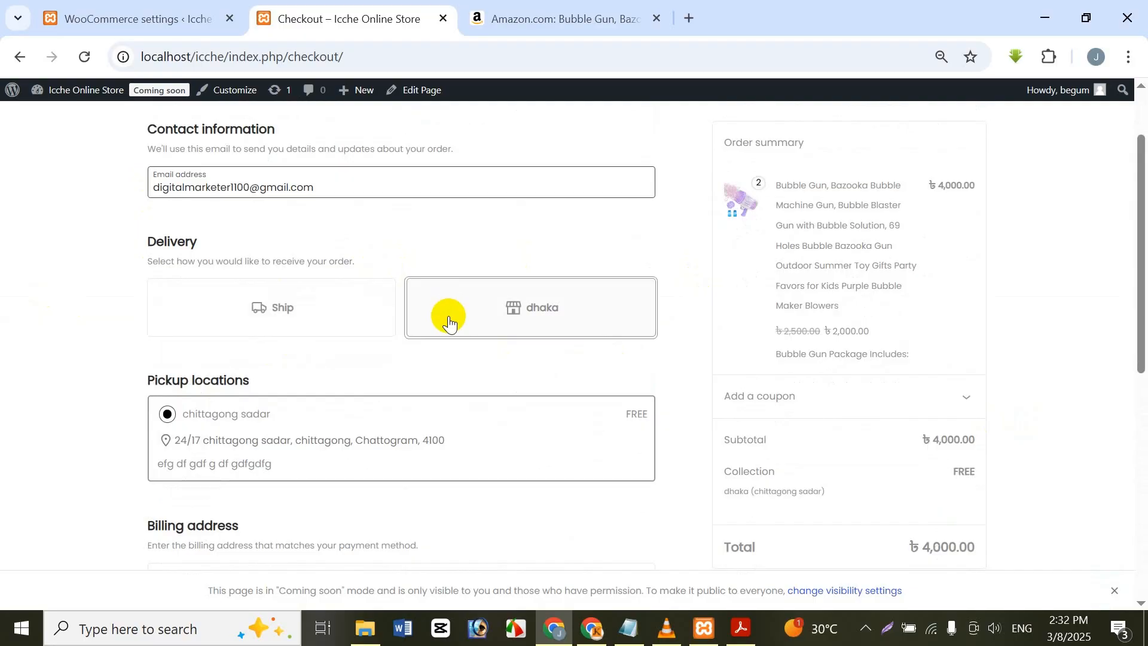
click(238, 312)
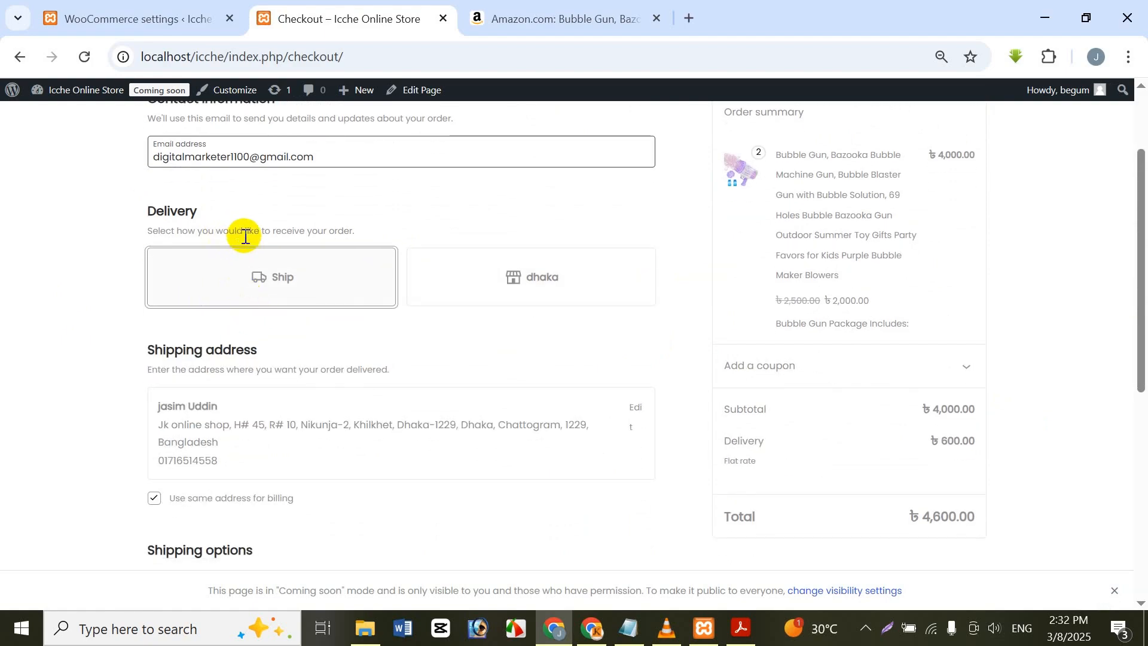
scroll(245, 236, down, 3)
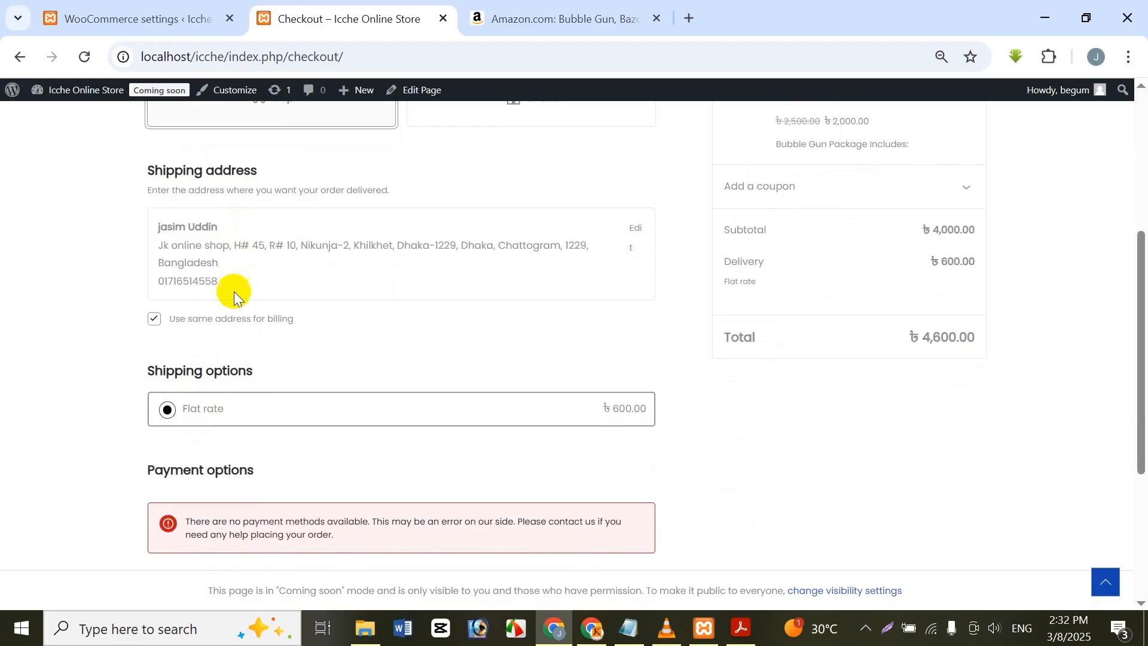
scroll(225, 253, up, 5)
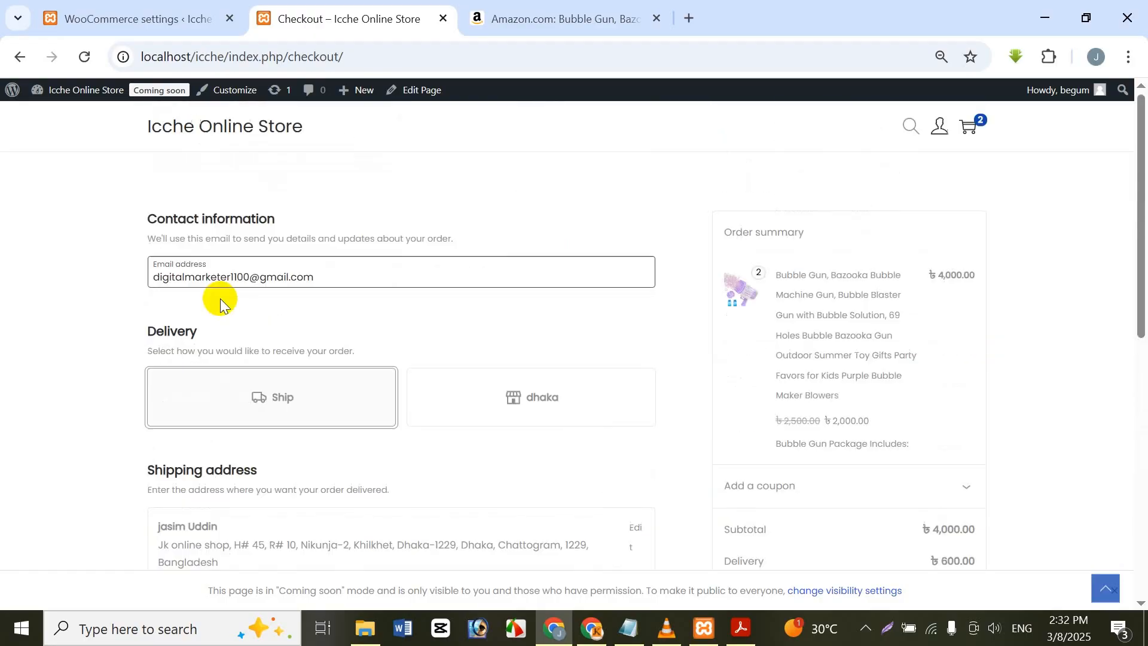
Step: Examine the checkout's shipping address, shipping options and payment options, and return to the offline payment methods in the WooCommerce settings
scroll(238, 272, down, 5)
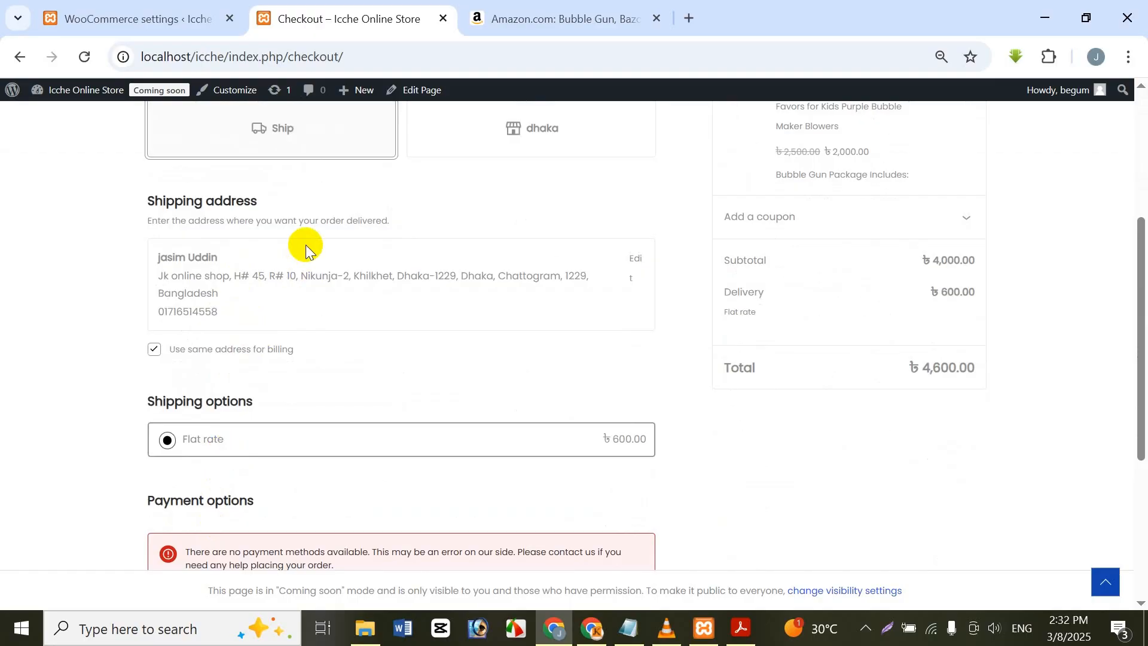
scroll(303, 243, down, 1)
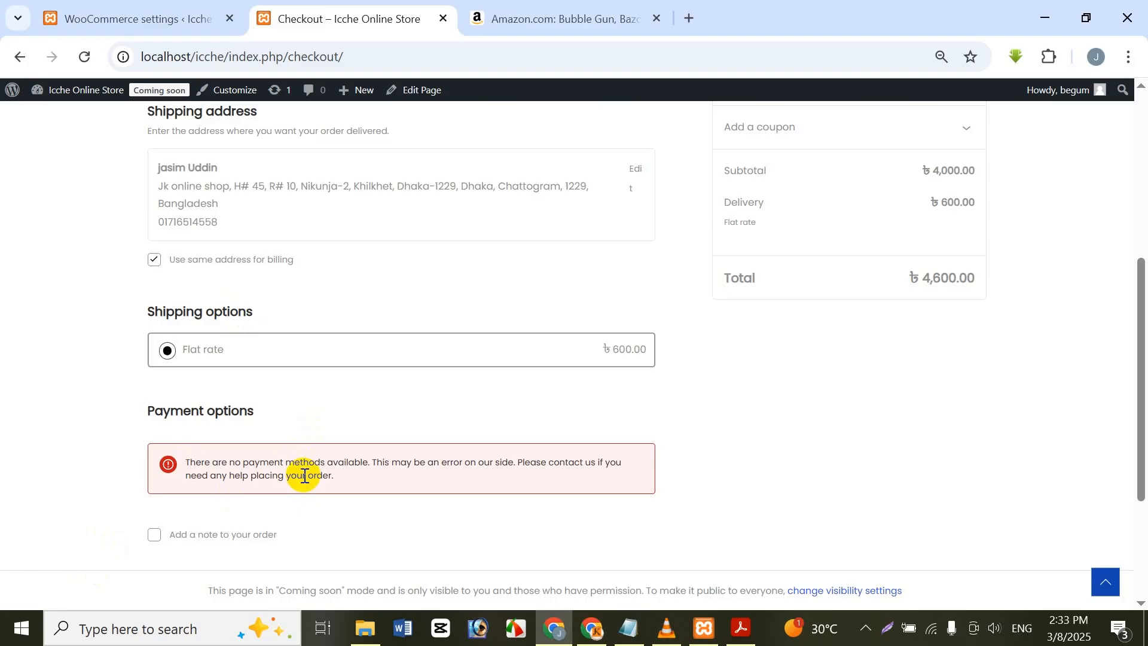
click(139, 12)
click(348, 12)
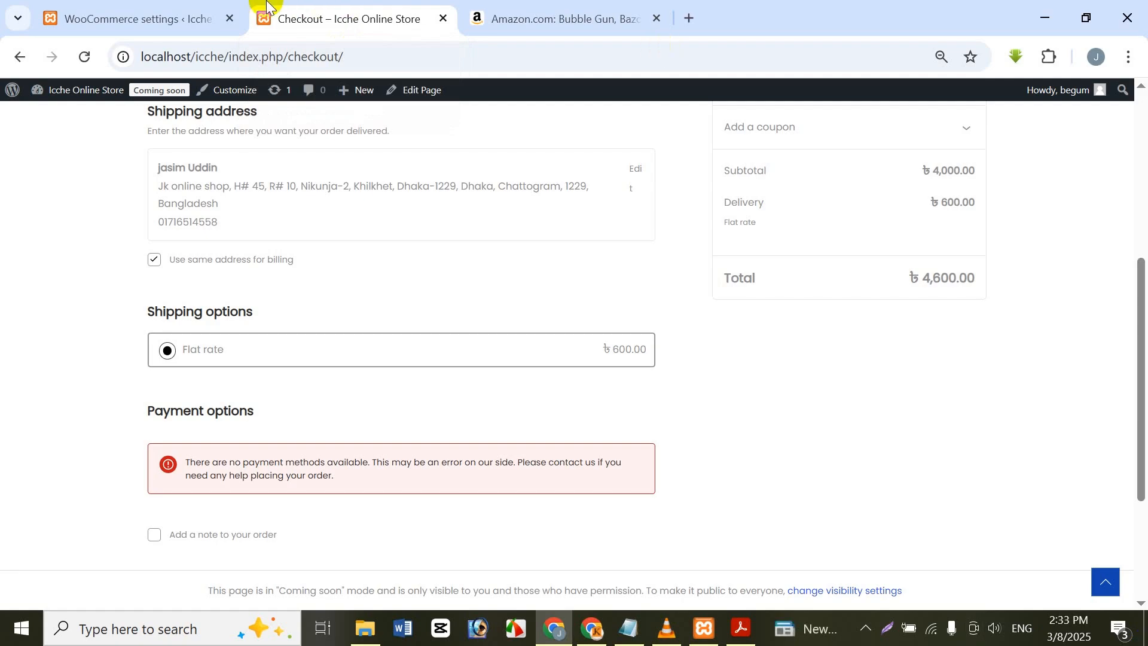
click(185, 10)
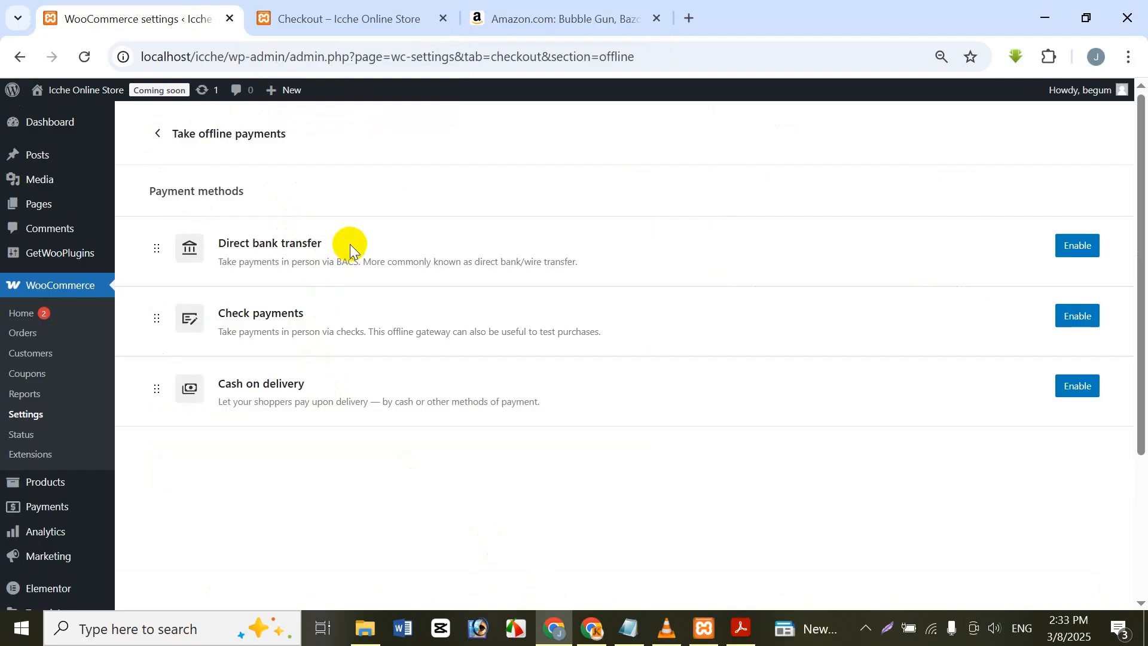
Step: Enable Direct bank transfer as an offline payment method and review its title, description, instructions and account details settings
click(1078, 247)
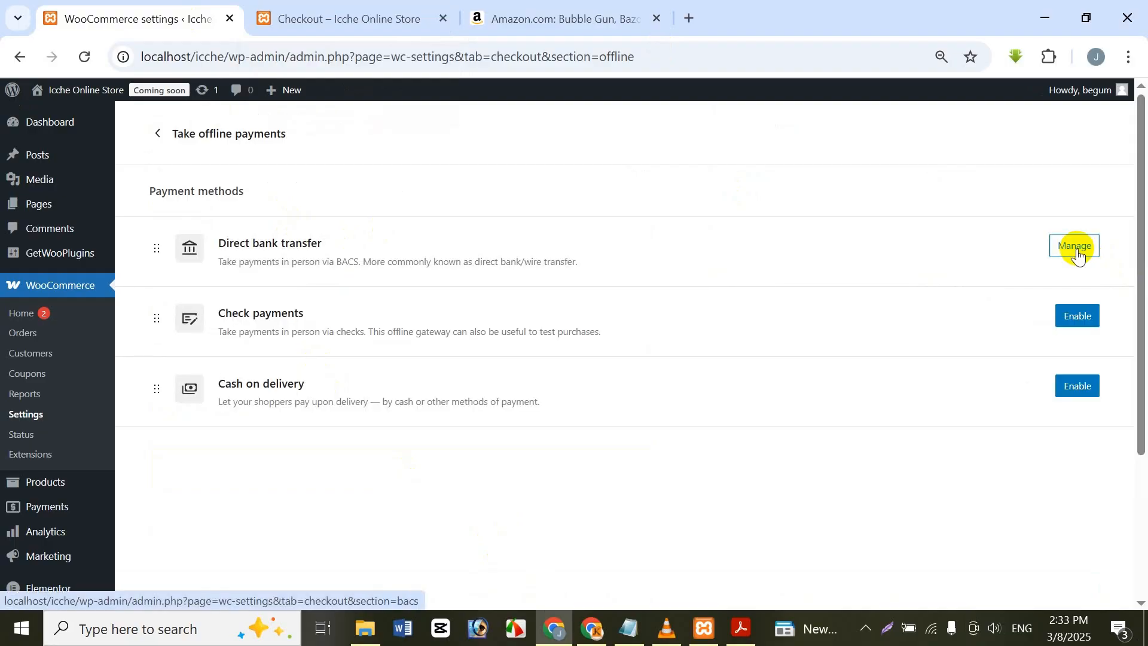
click(1078, 254)
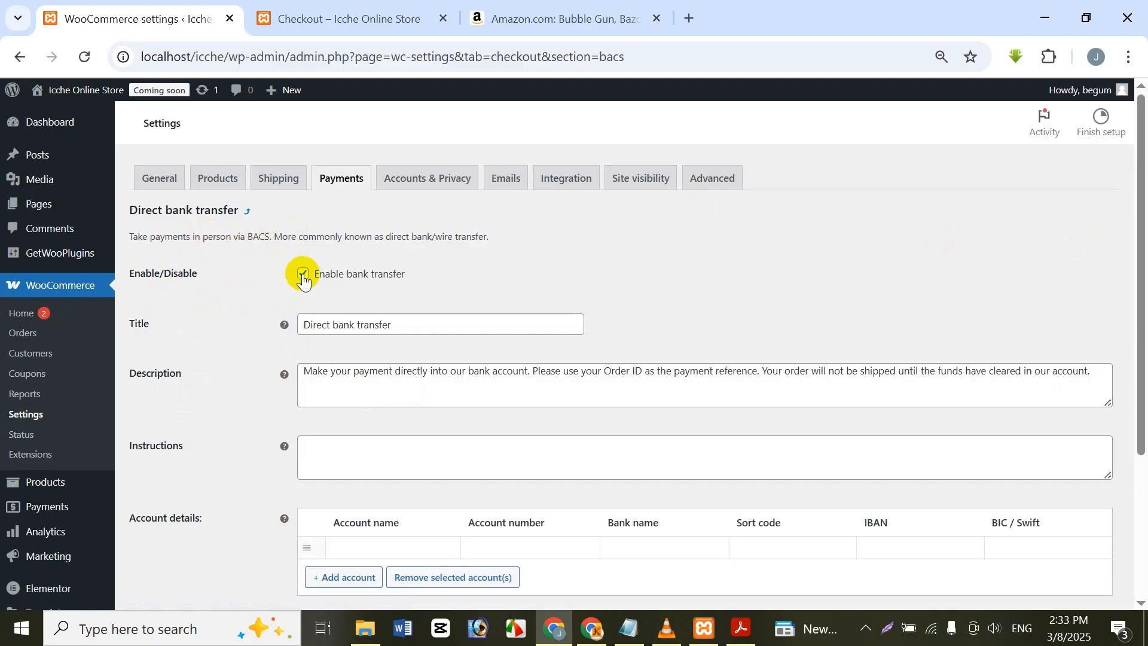
scroll(553, 210, down, 4)
scroll(310, 557, up, 4)
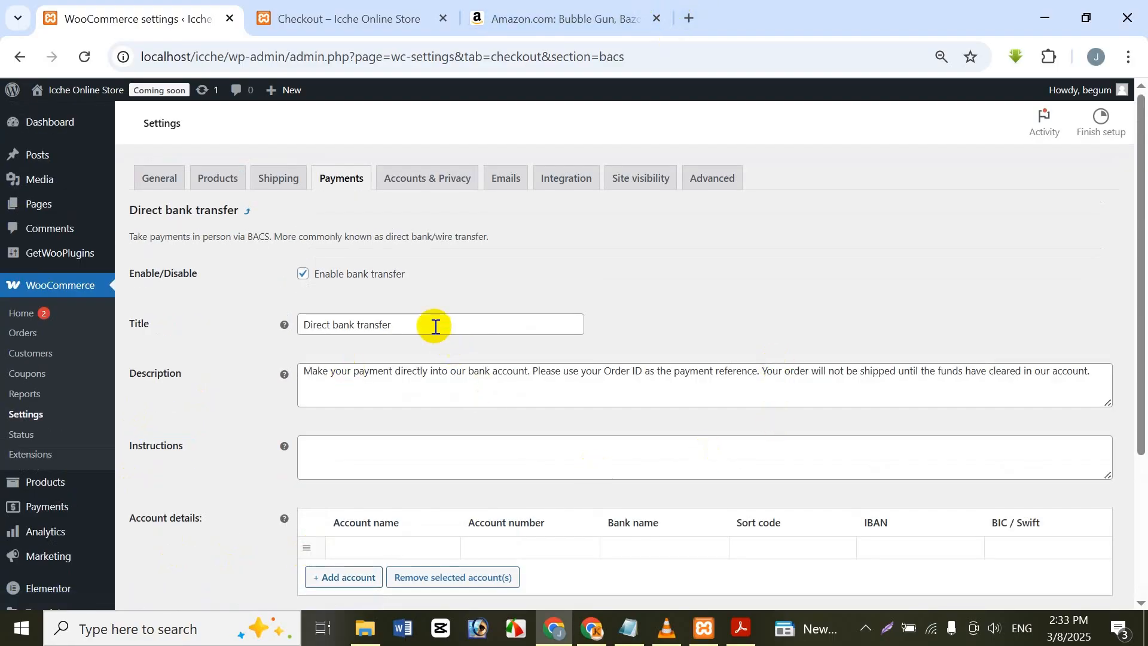
click(426, 322)
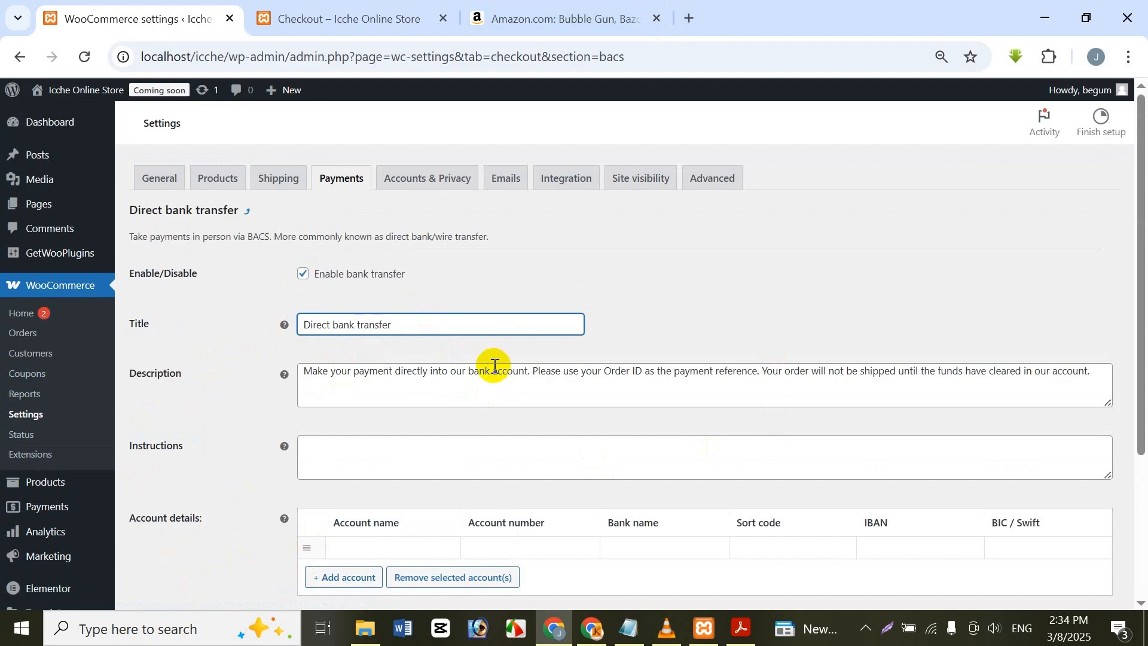
scroll(539, 392, down, 3)
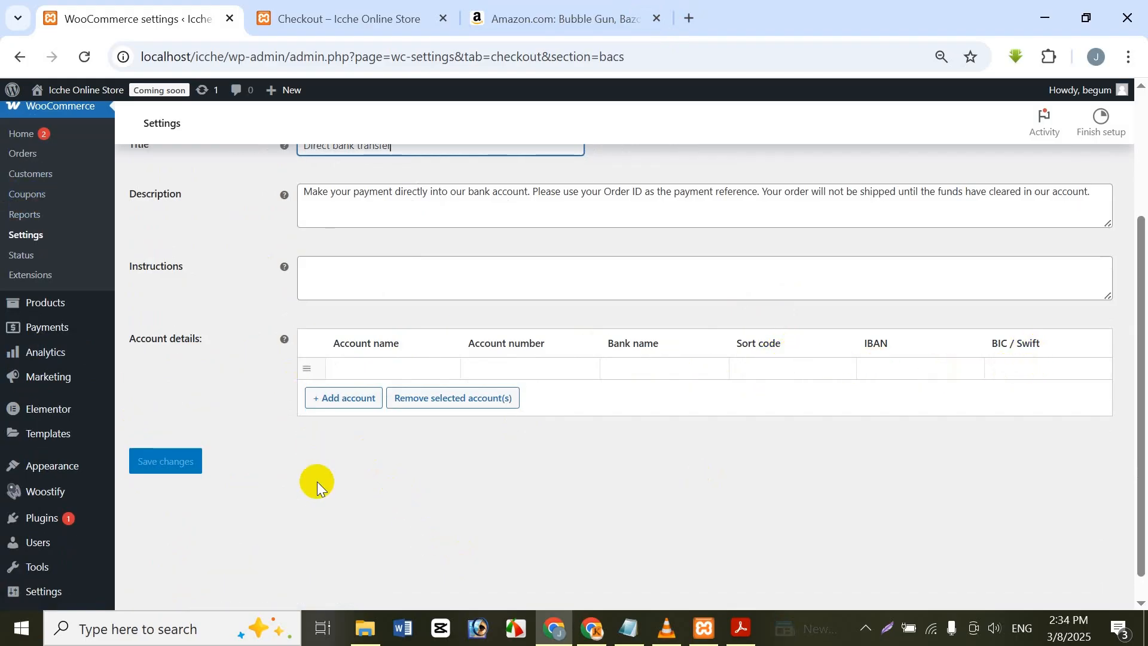
scroll(317, 485, up, 3)
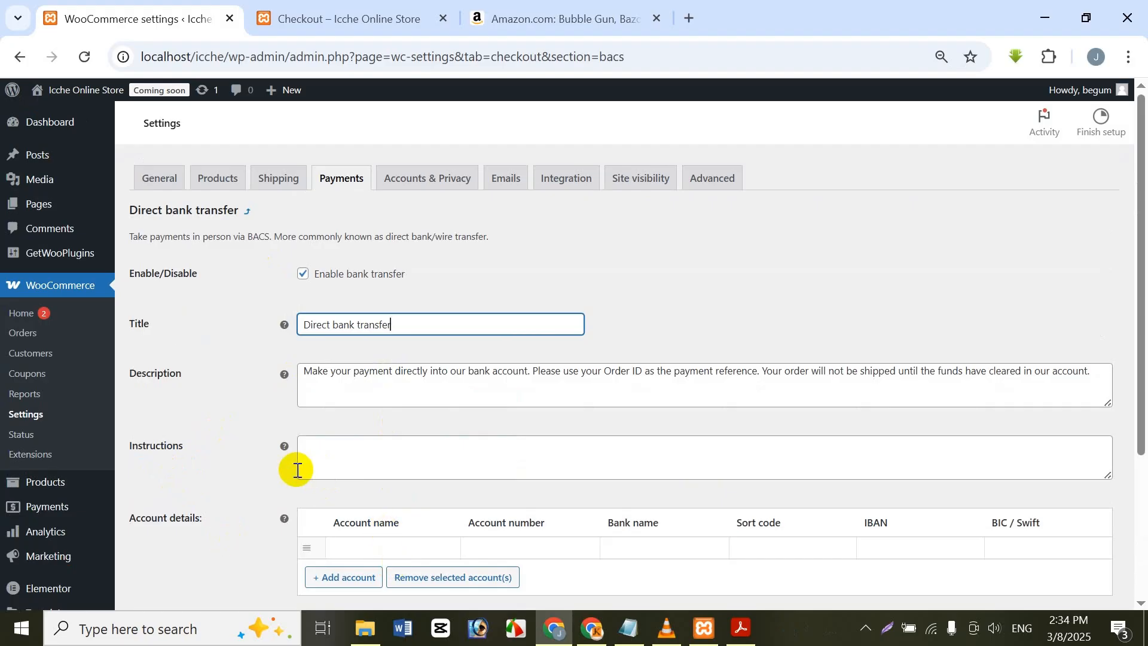
scroll(297, 470, down, 2)
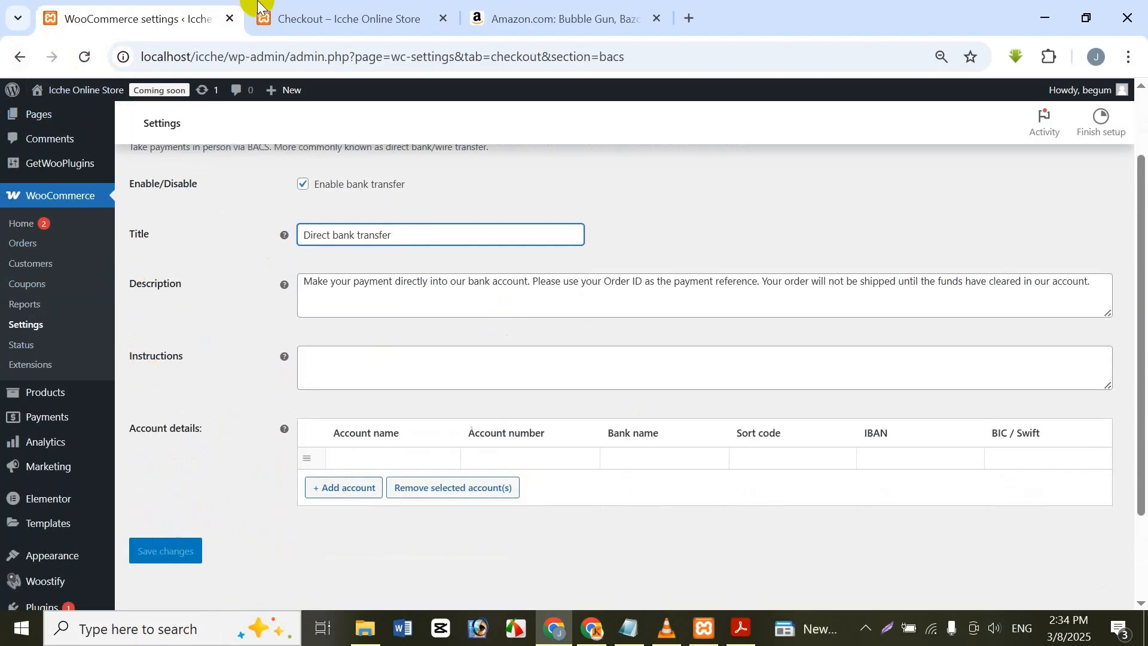
Step: Reload the checkout page and compare its payment options and order placement section with the Direct bank transfer settings
click(336, 9)
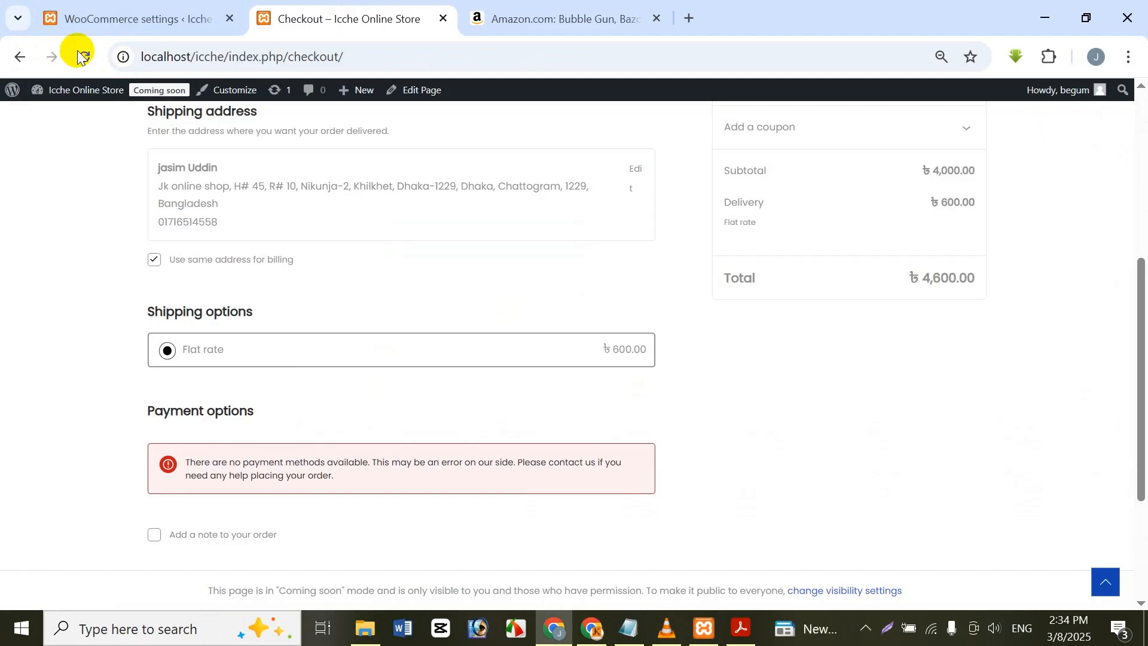
click(82, 55)
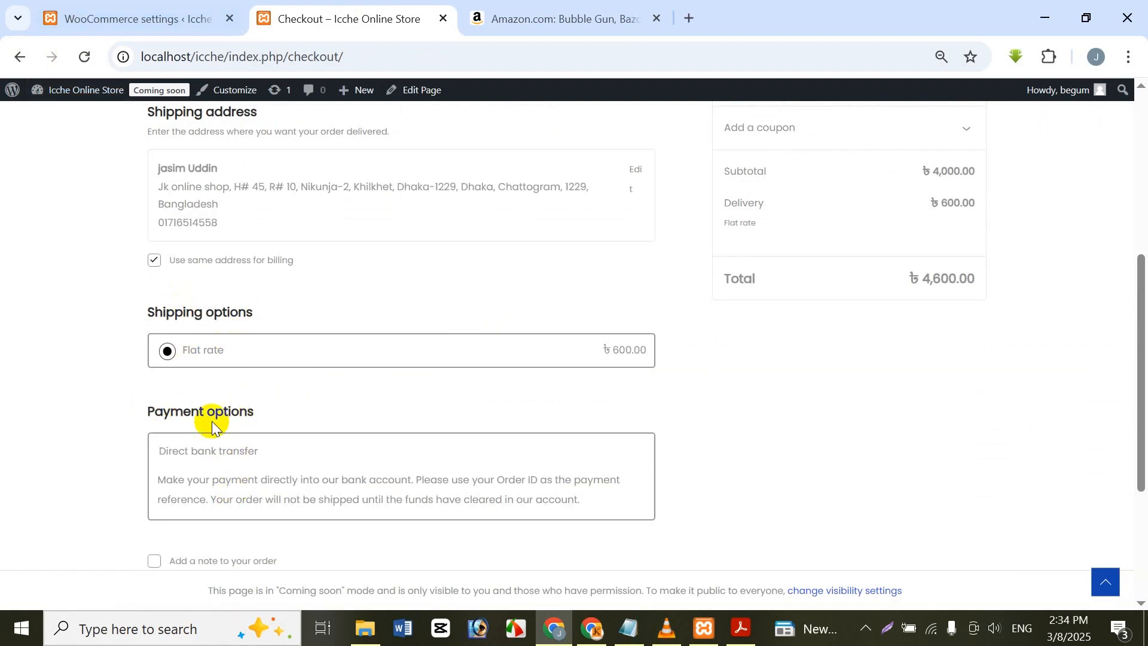
click(91, 5)
click(275, 9)
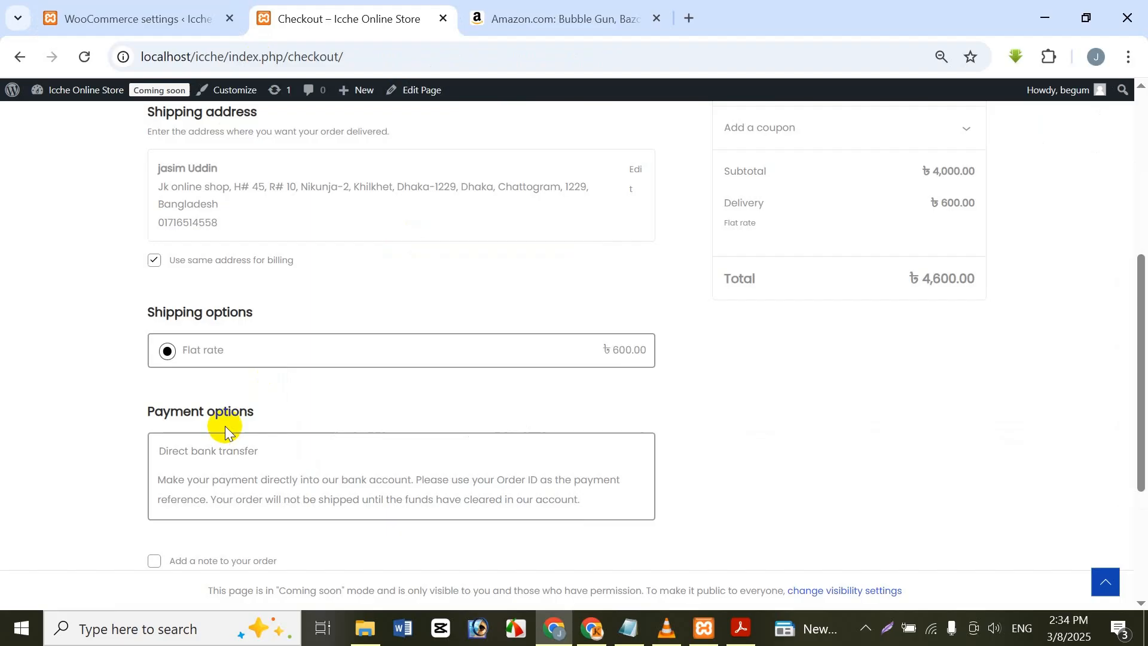
click(138, 11)
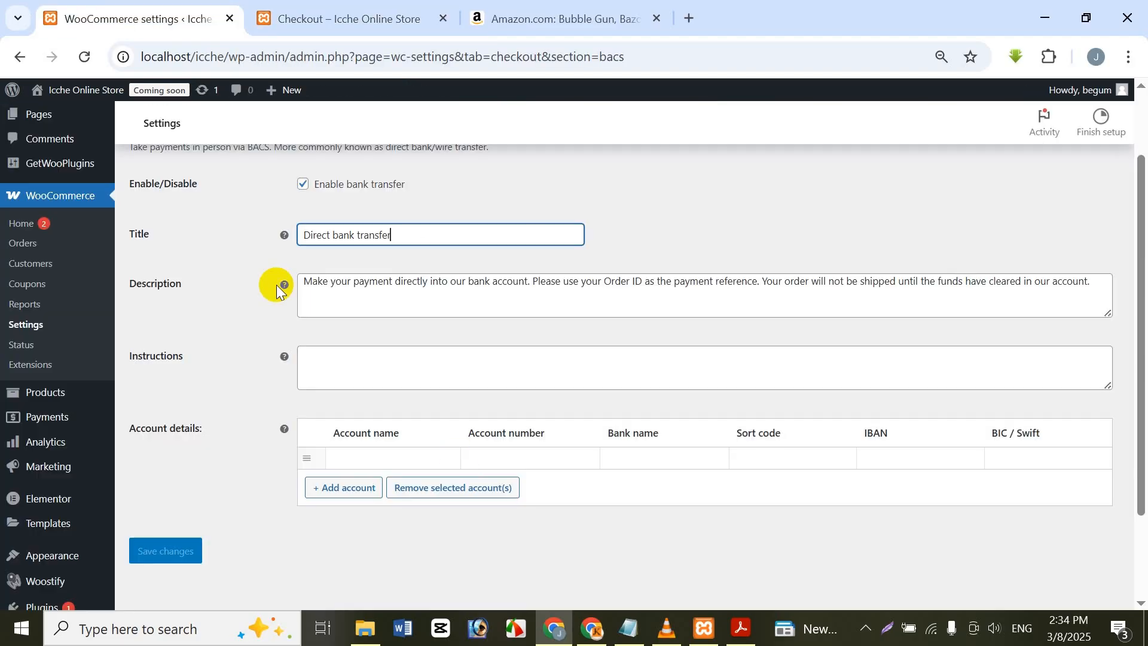
click(254, 6)
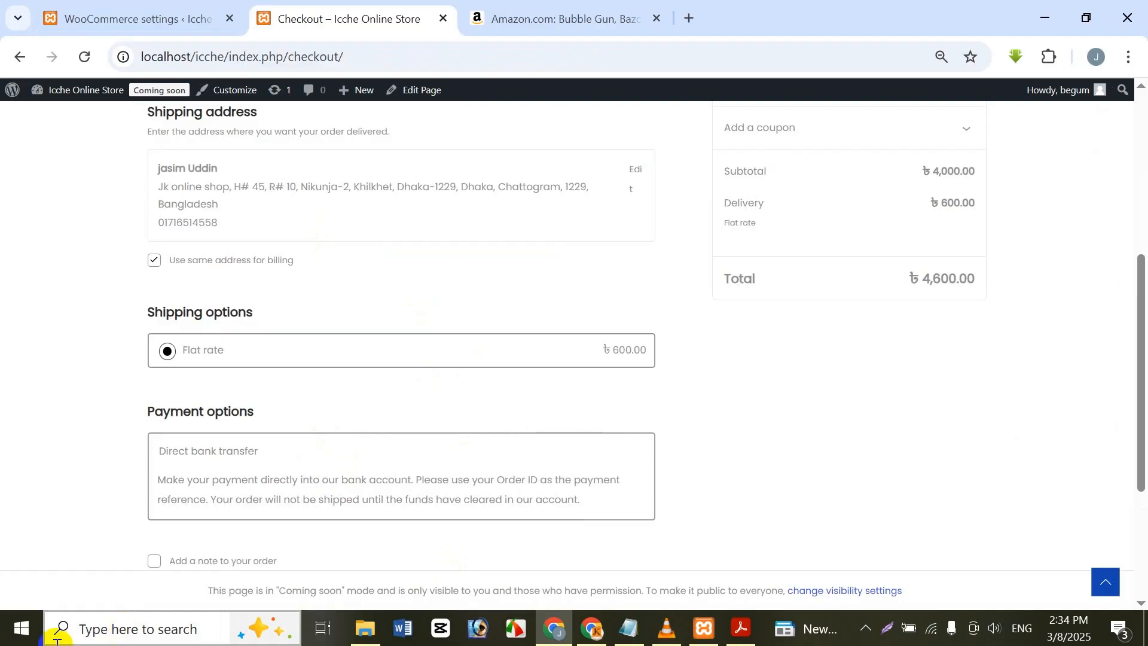
scroll(359, 466, down, 3)
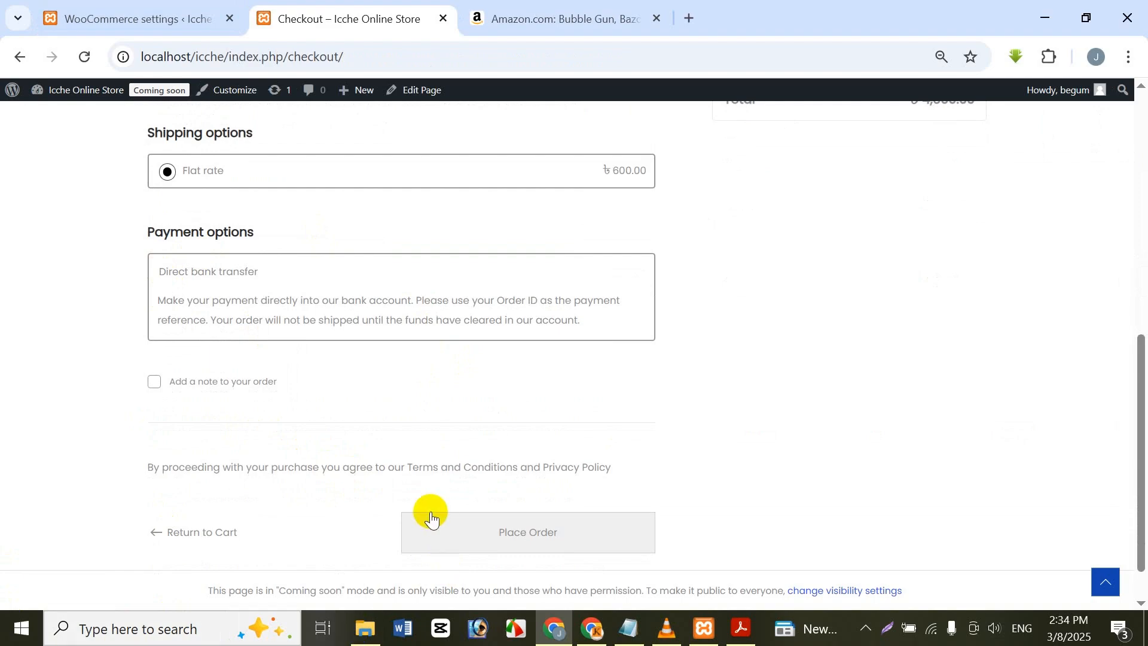
scroll(432, 519, down, 1)
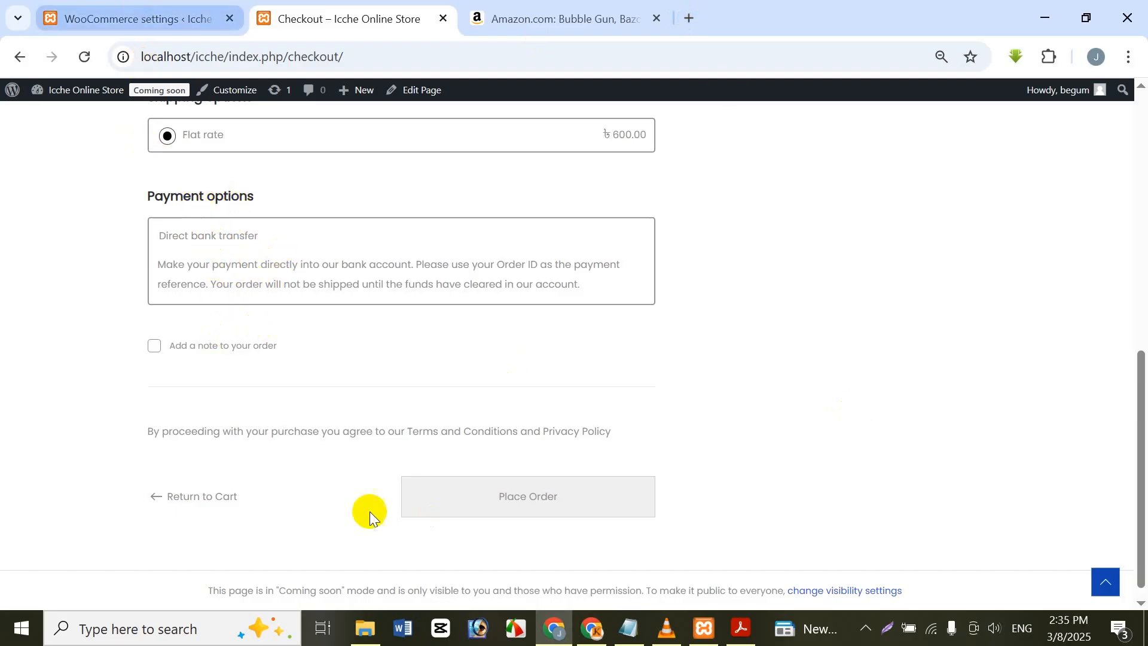
Step: Return to the offline payment methods, enable Cash on delivery and look over its settings
click(104, 14)
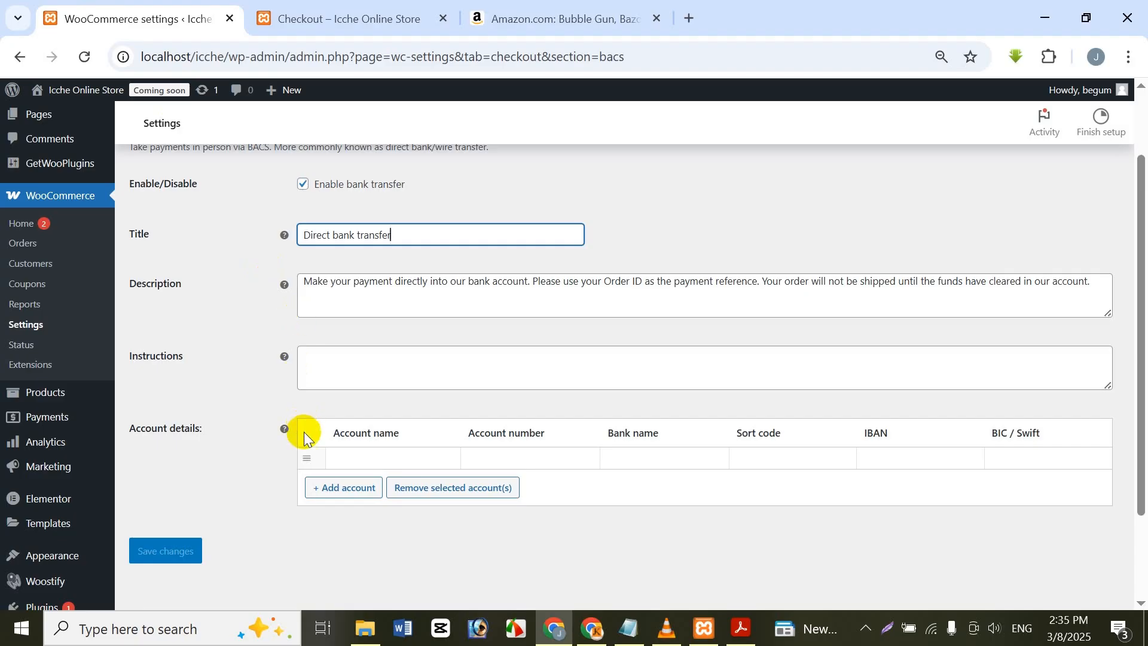
scroll(303, 437, up, 2)
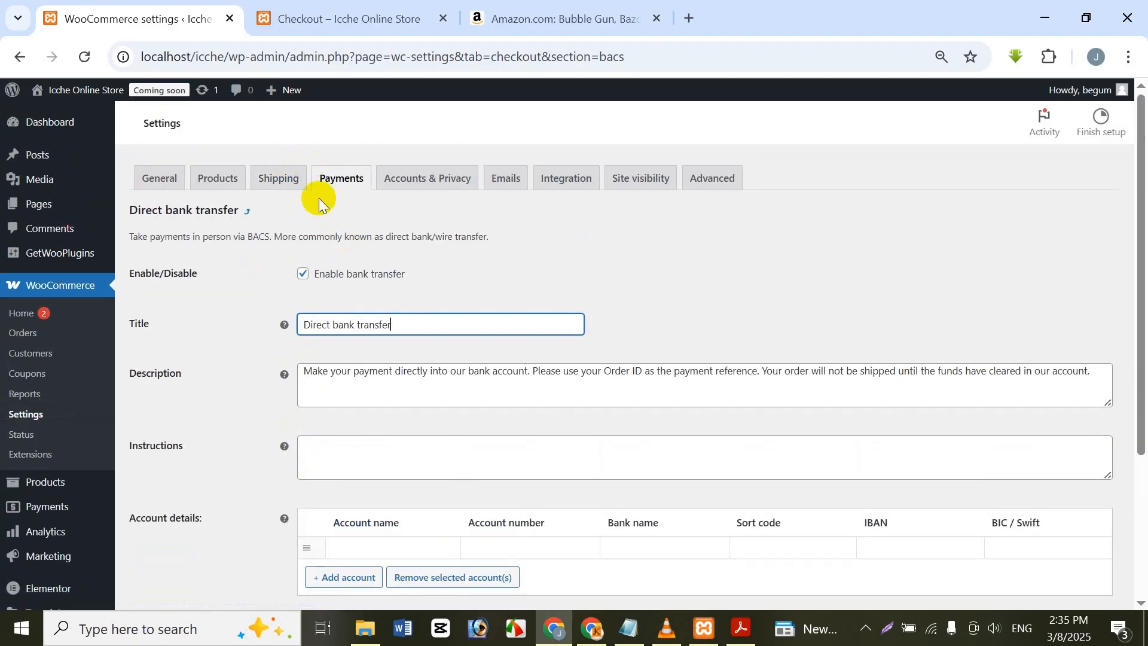
click(372, 192)
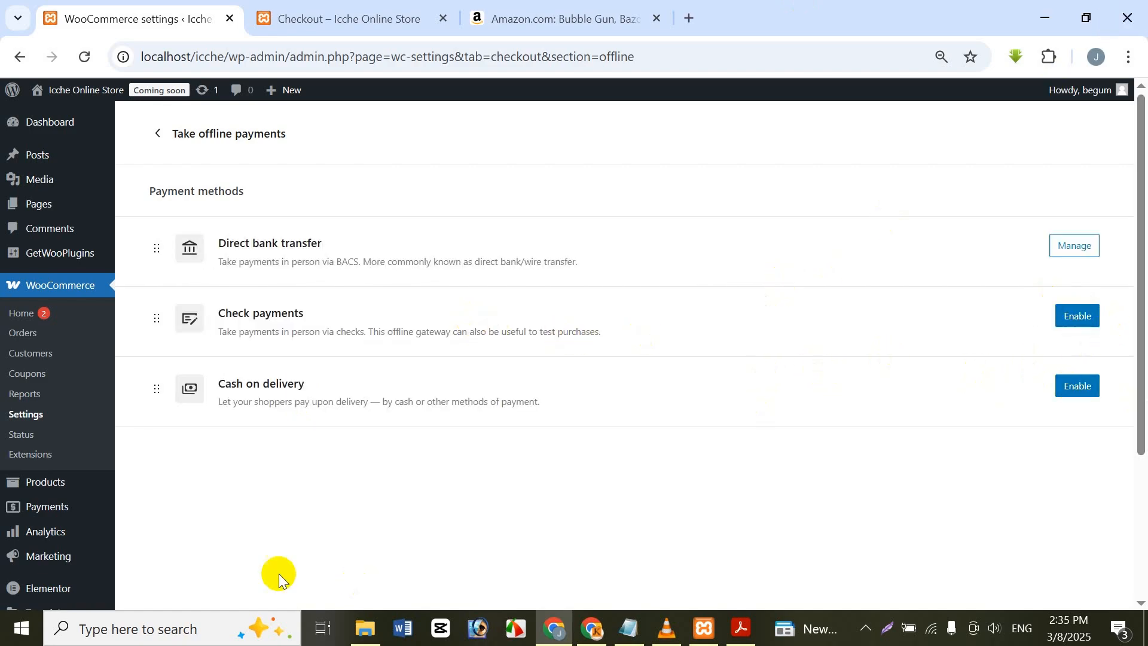
click(1071, 387)
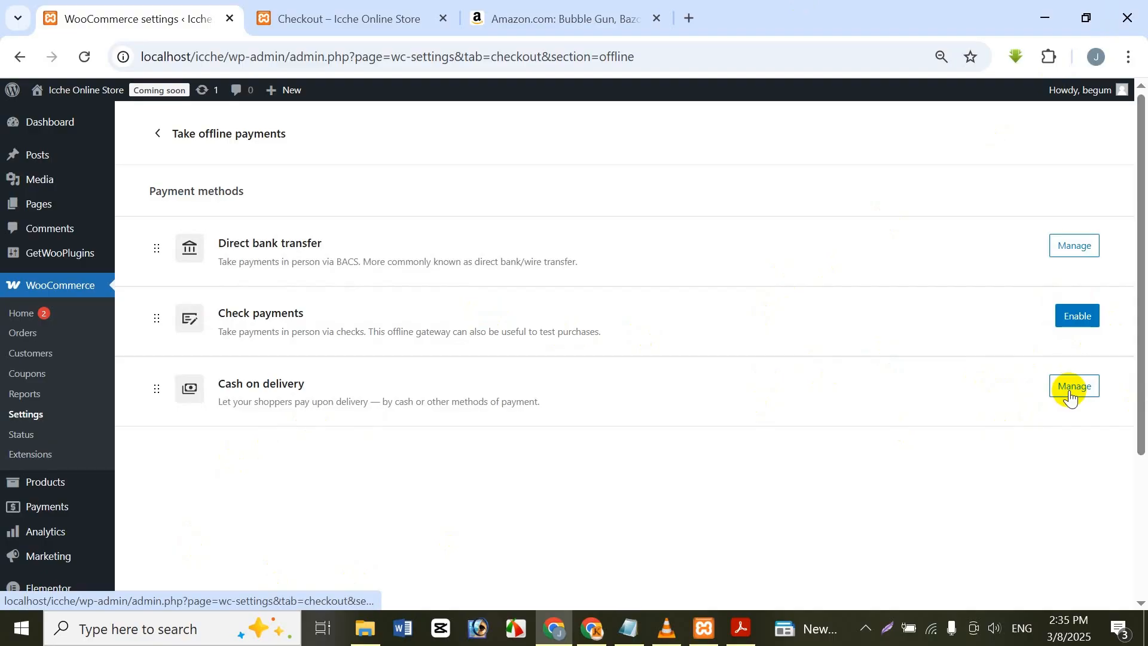
click(1070, 387)
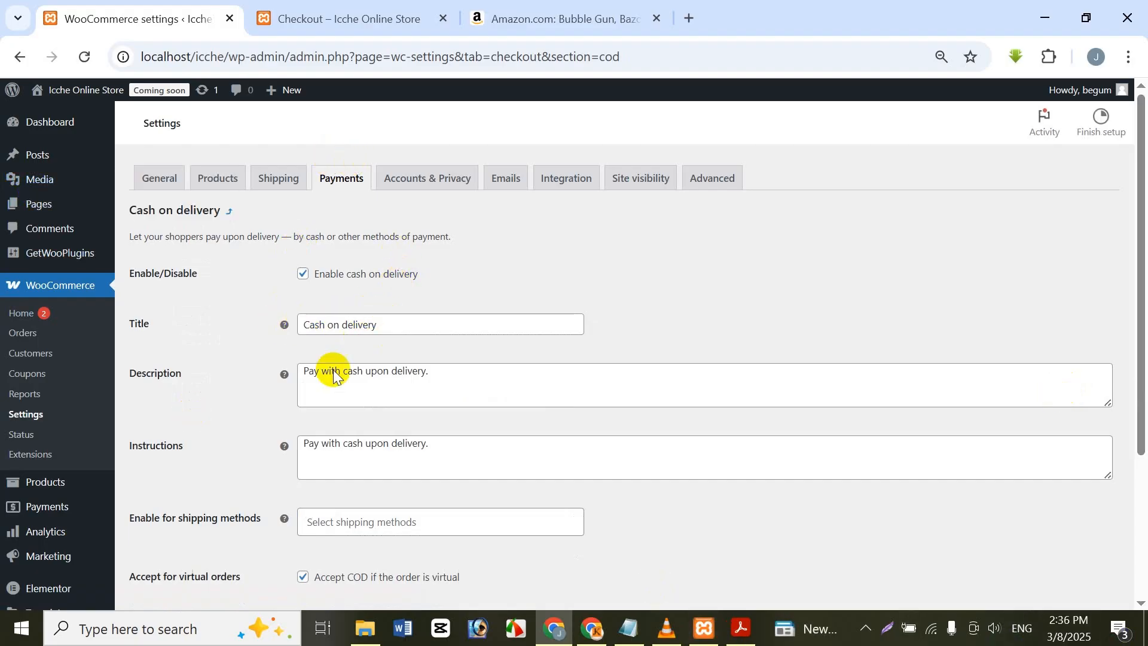
scroll(487, 506, down, 3)
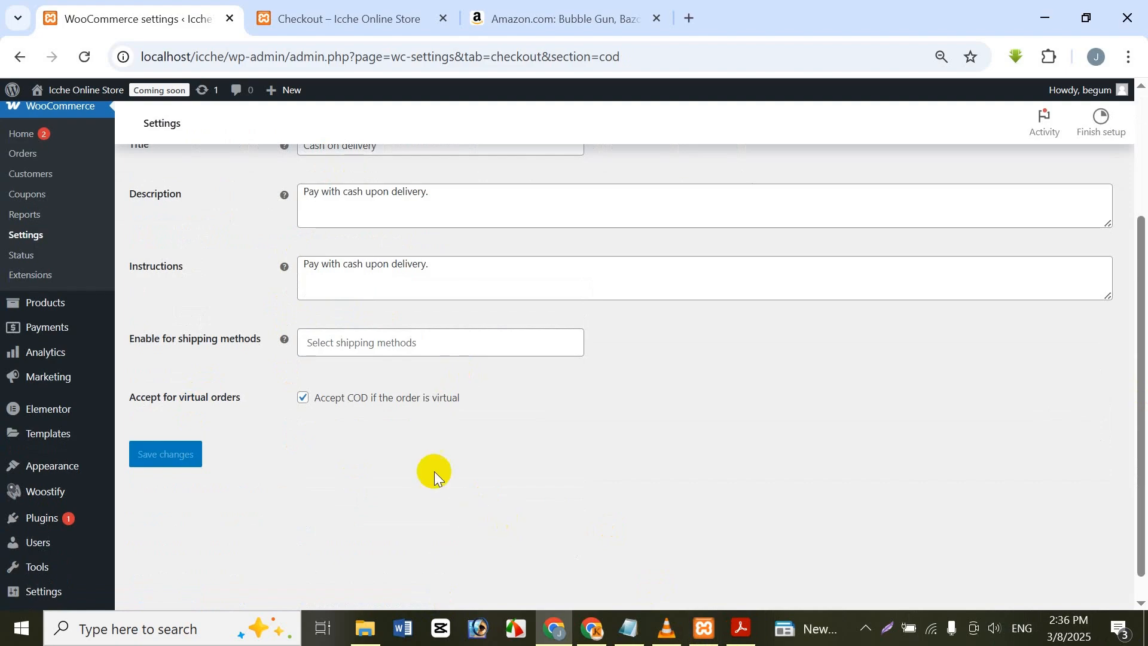
Step: Reload the checkout page and review its contact, delivery, shipping and payment sections
click(263, 10)
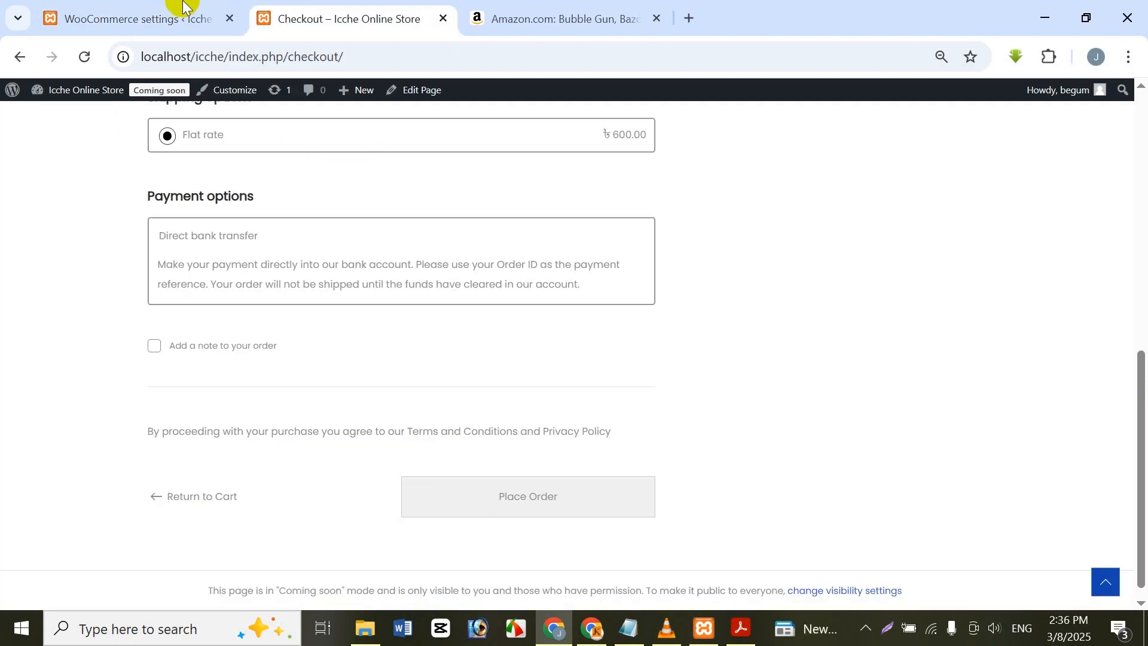
click(84, 56)
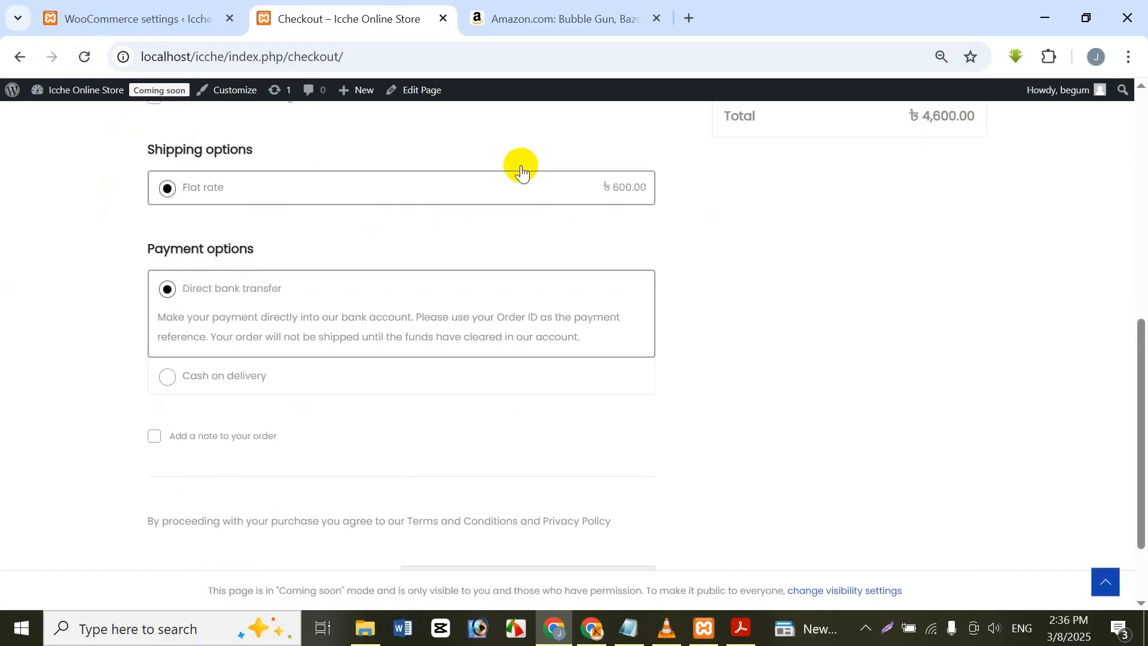
scroll(478, 157, up, 10)
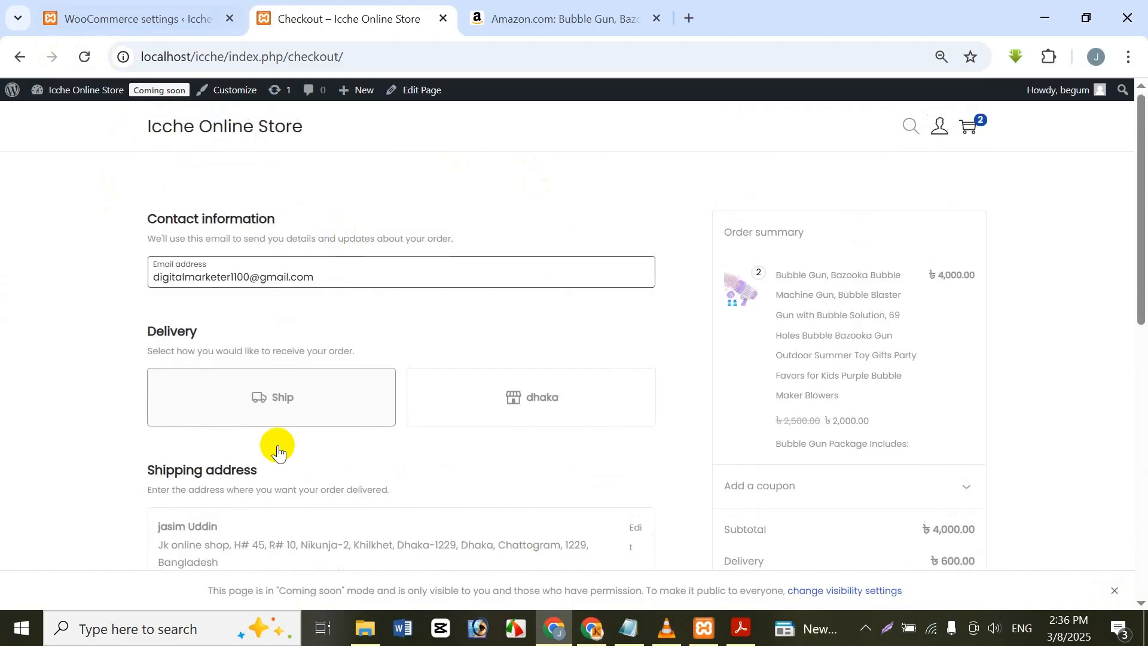
scroll(293, 419, down, 8)
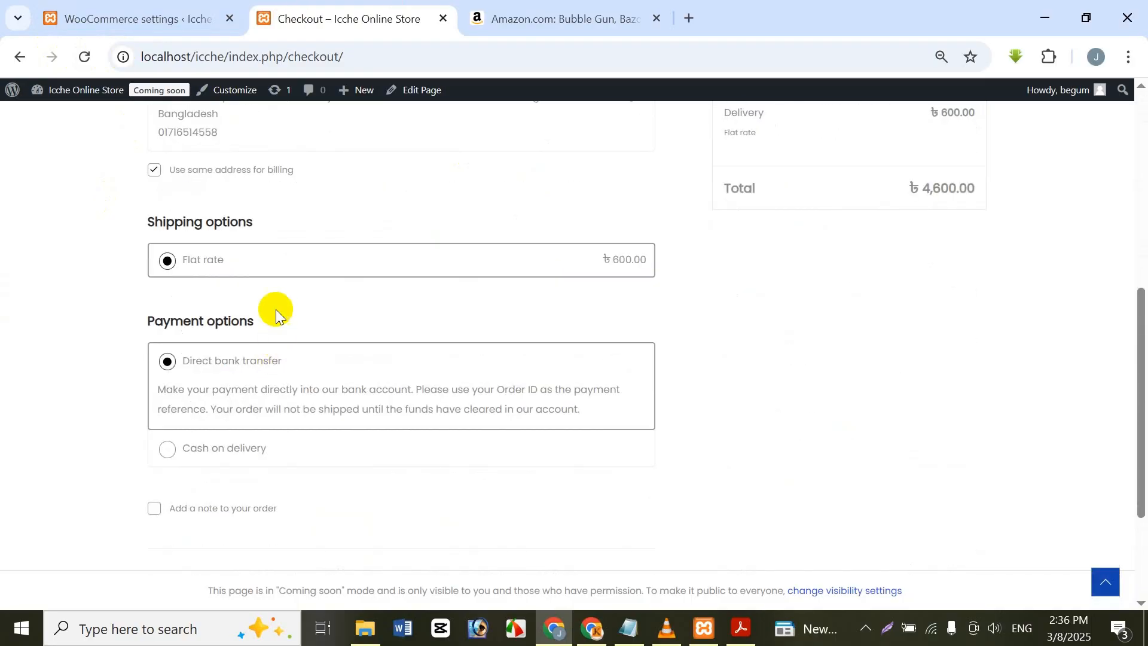
Step: Keep Flat rate shipping, try Cash on delivery as the payment option and switch back to Direct bank transfer
click(167, 261)
scroll(211, 354, down, 1)
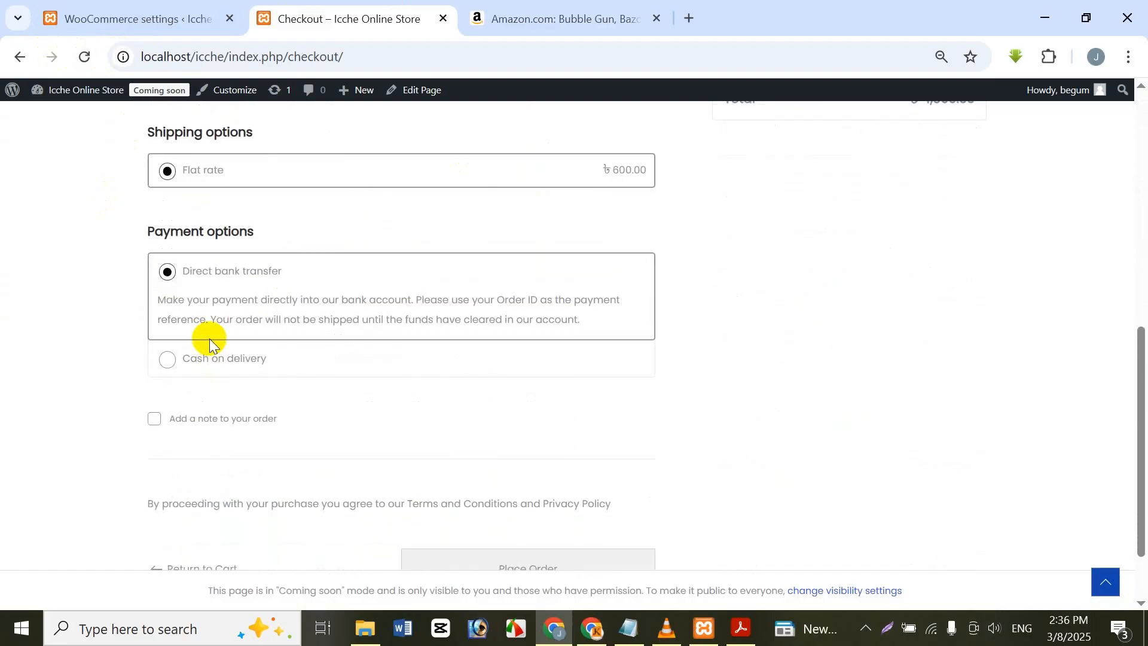
click(179, 360)
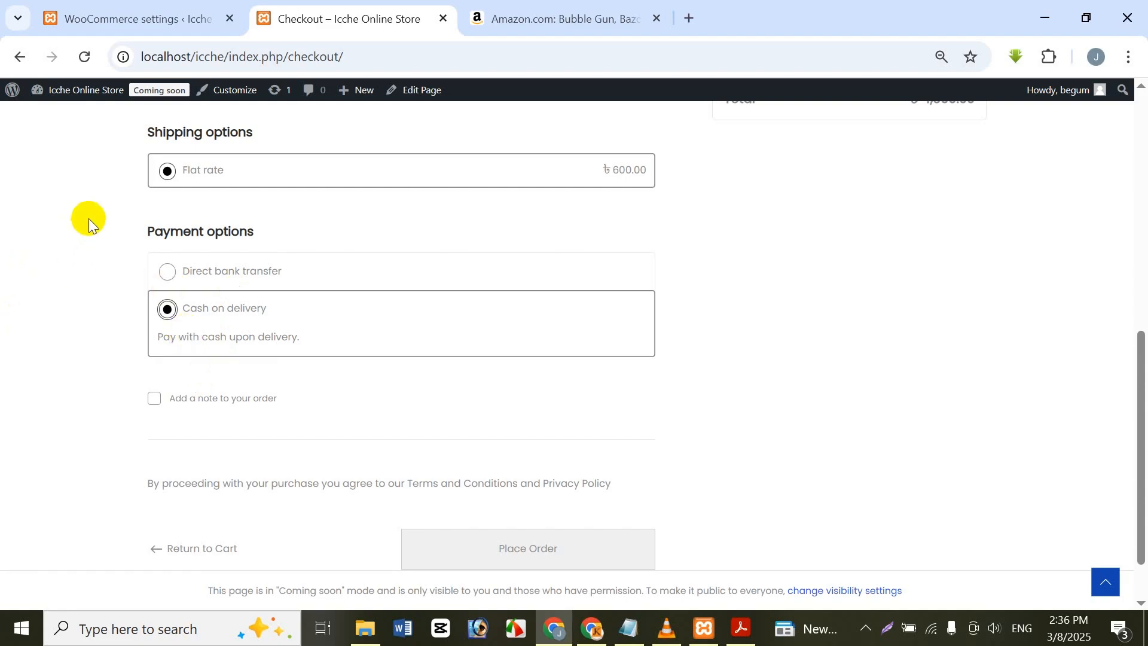
click(174, 269)
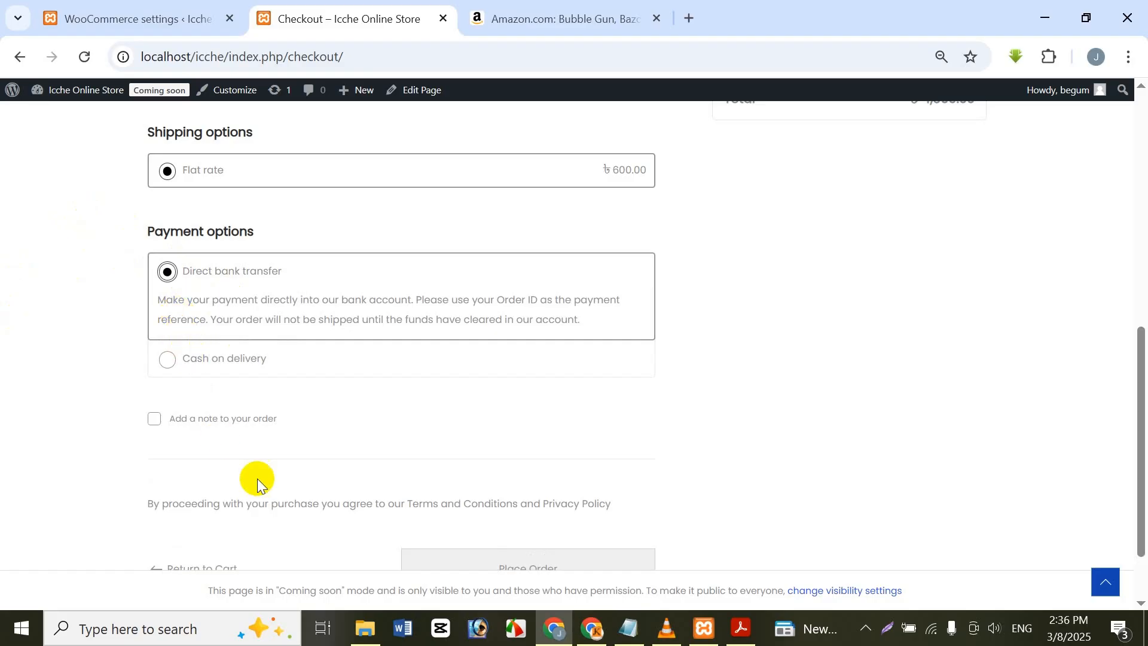
scroll(477, 465, down, 1)
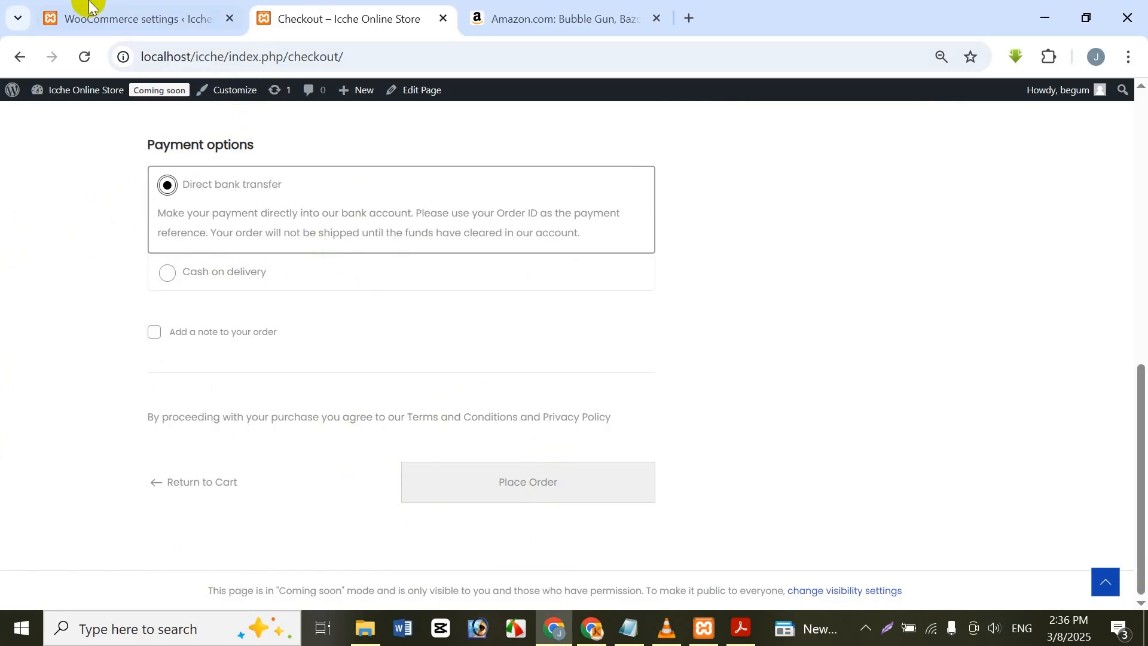
mouse_move(89, 5)
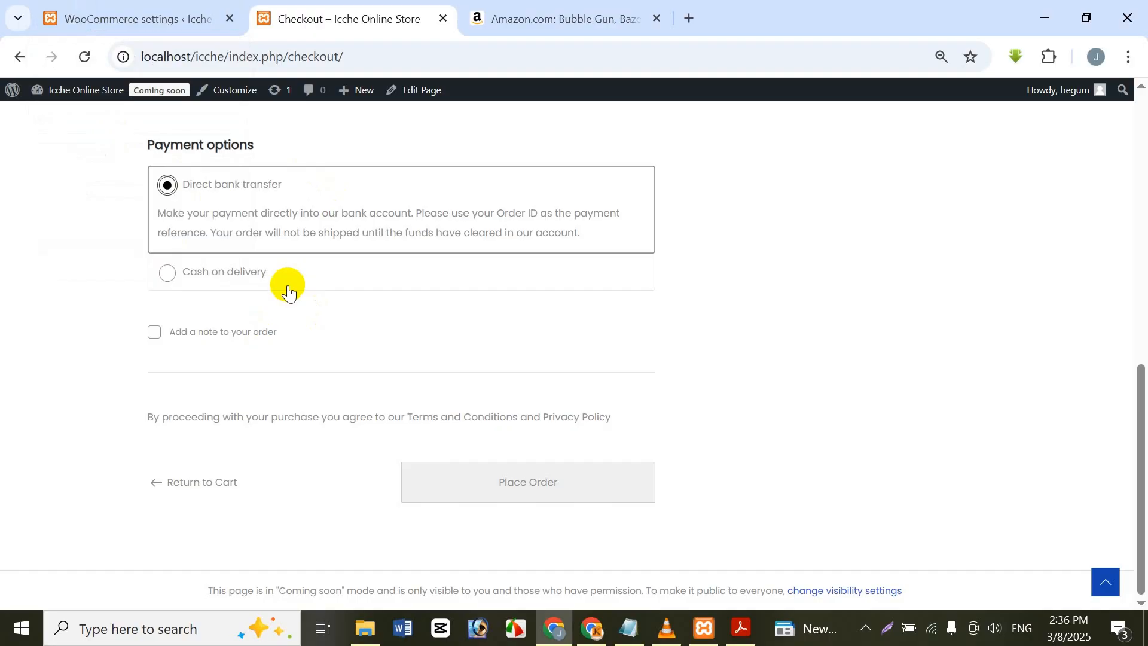
Step: Return to the store admin, go to adding a new plugin and search the plugin directory for "bkash"
click(113, 11)
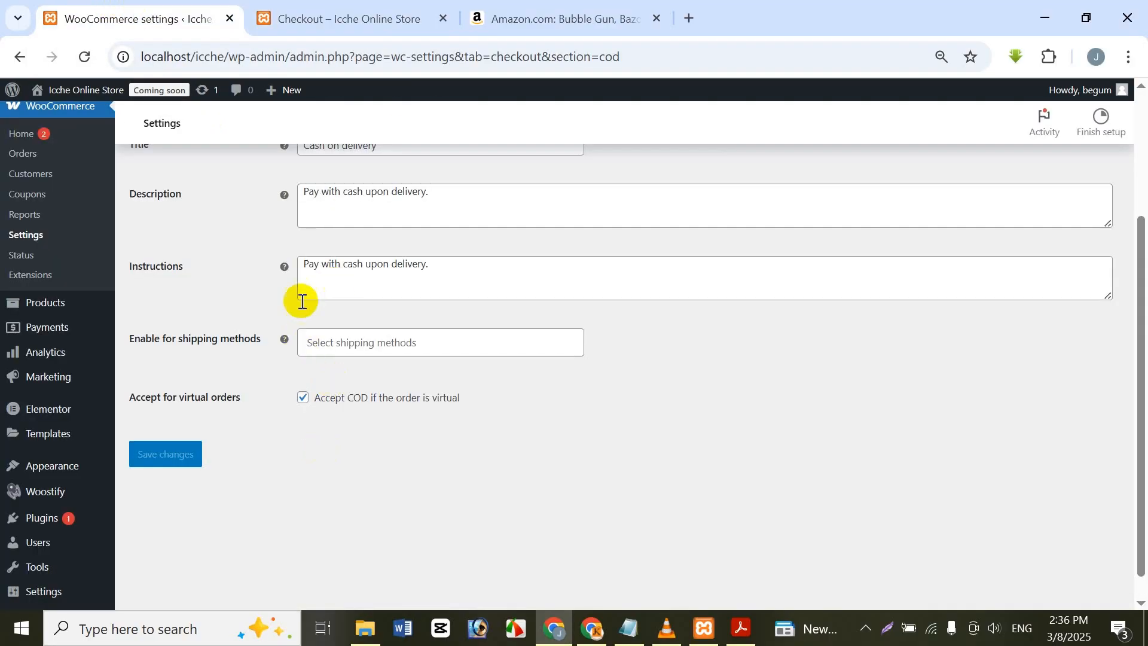
click(48, 519)
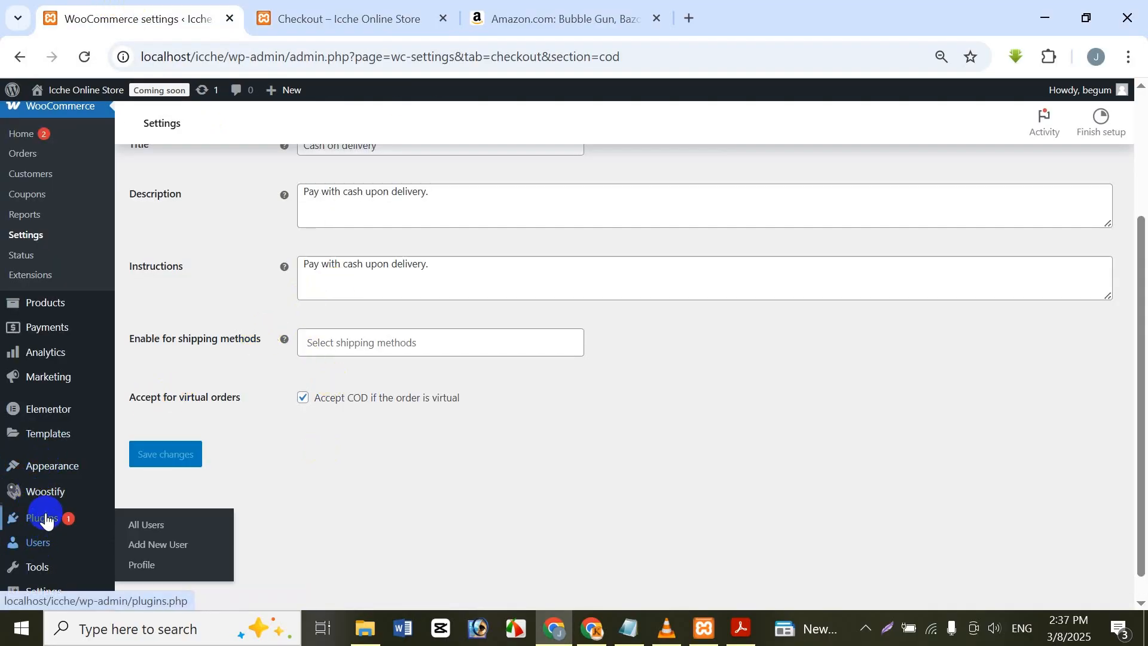
click(46, 519)
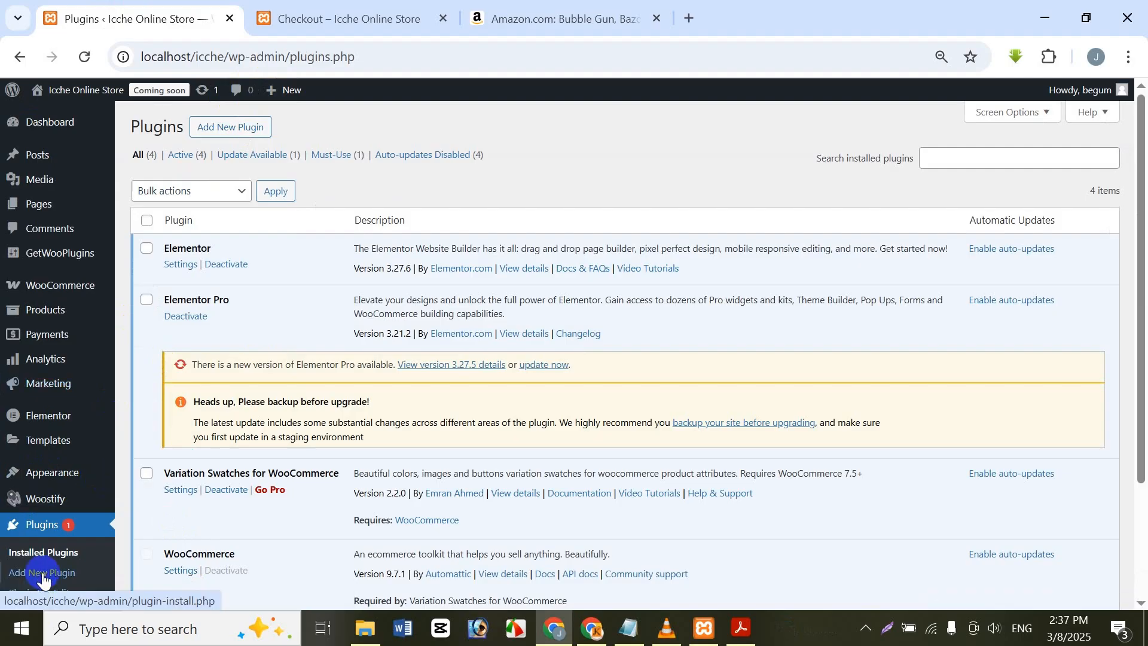
click(242, 128)
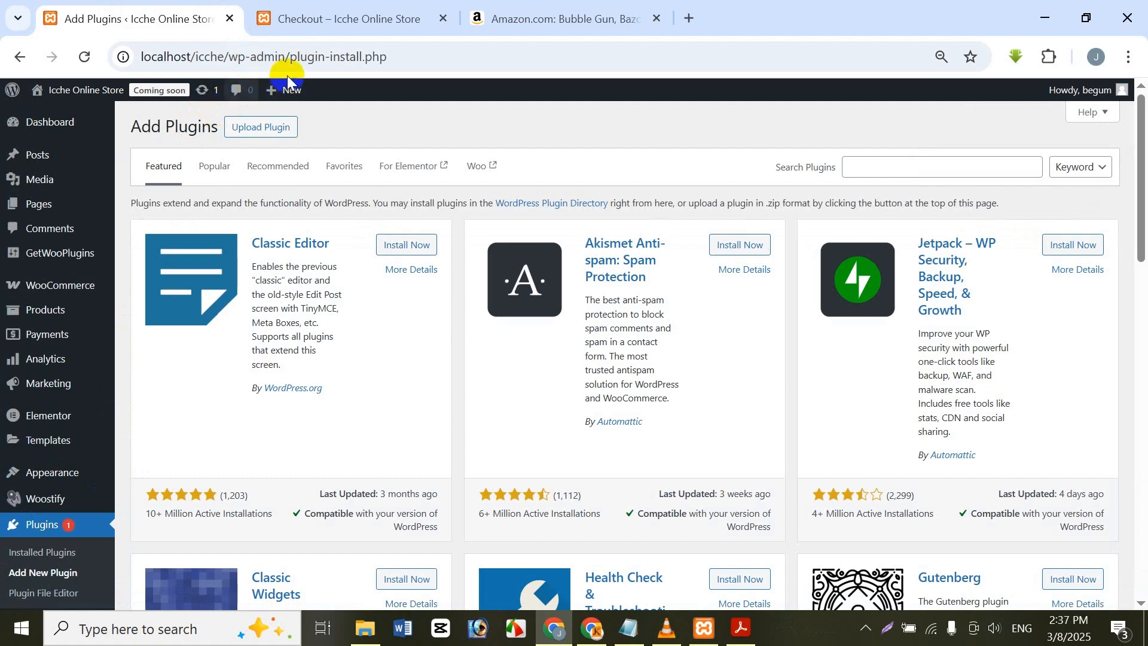
click(879, 168)
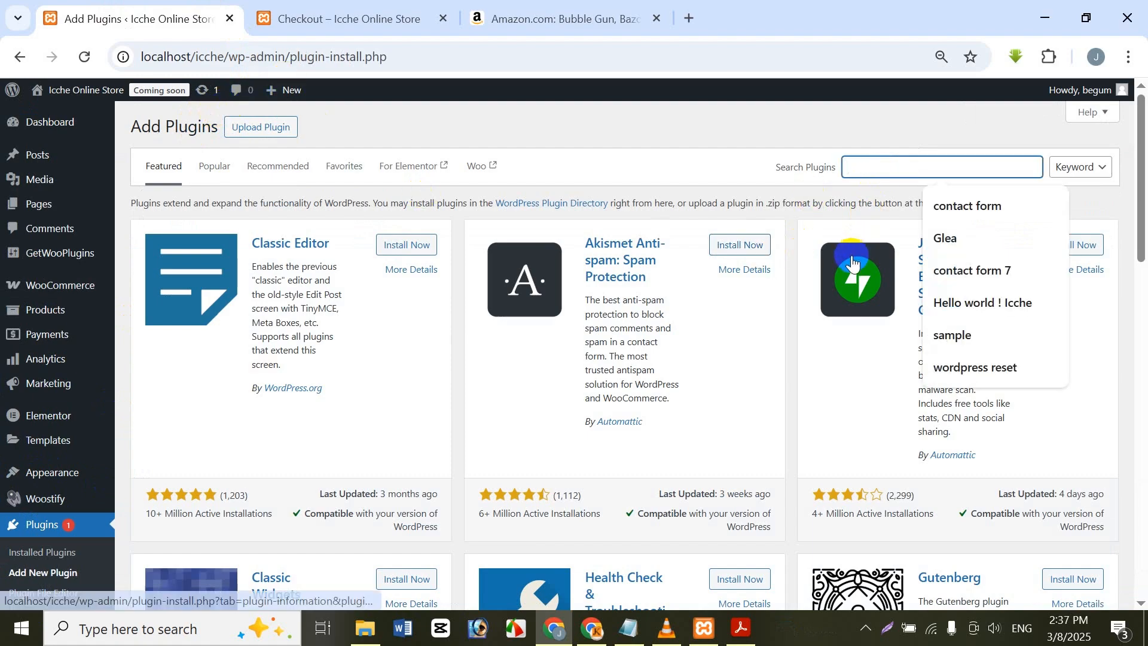
text(bkash)
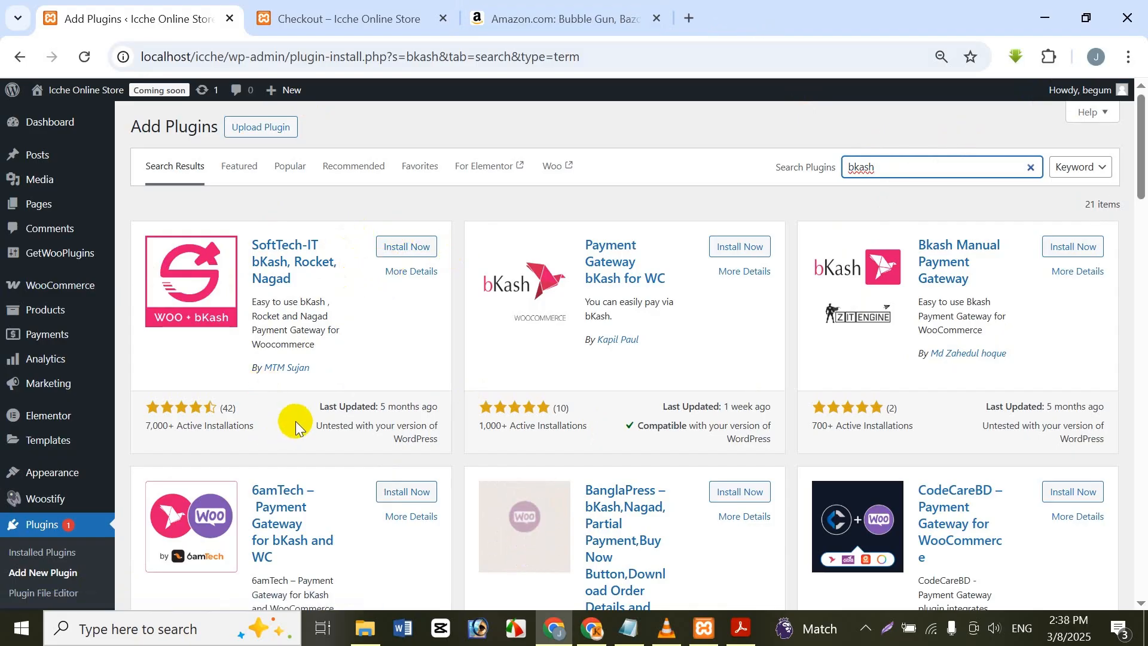
Step: Check the details of the SoftTech-IT bKash, Rocket, Nagad plugin, and install and activate it
click(418, 269)
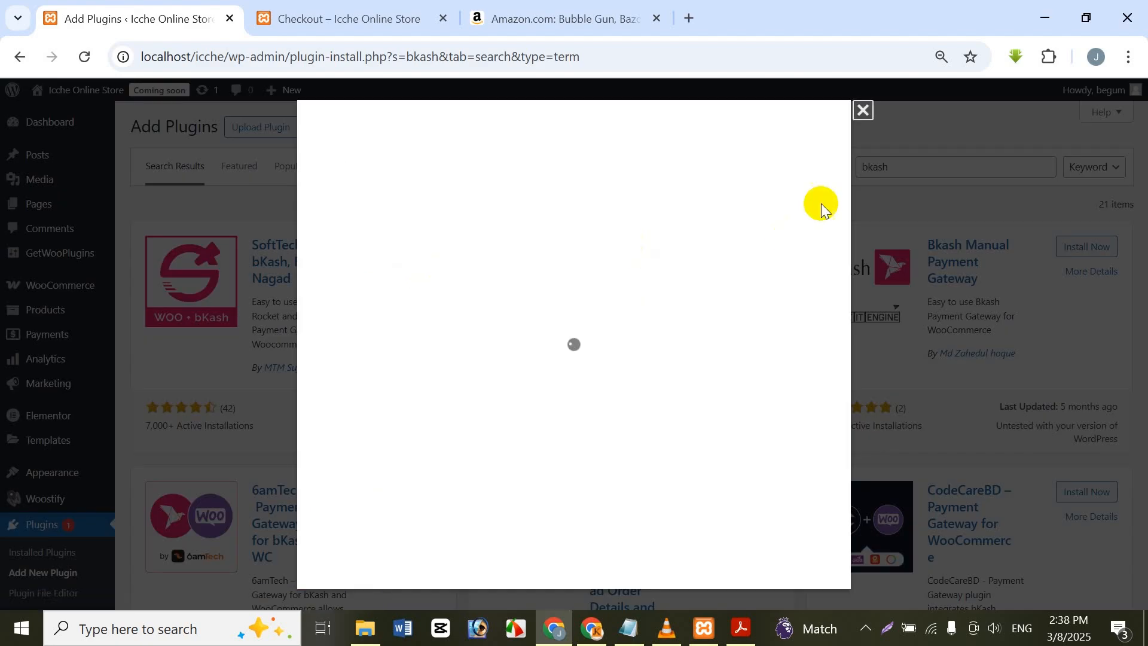
click(862, 110)
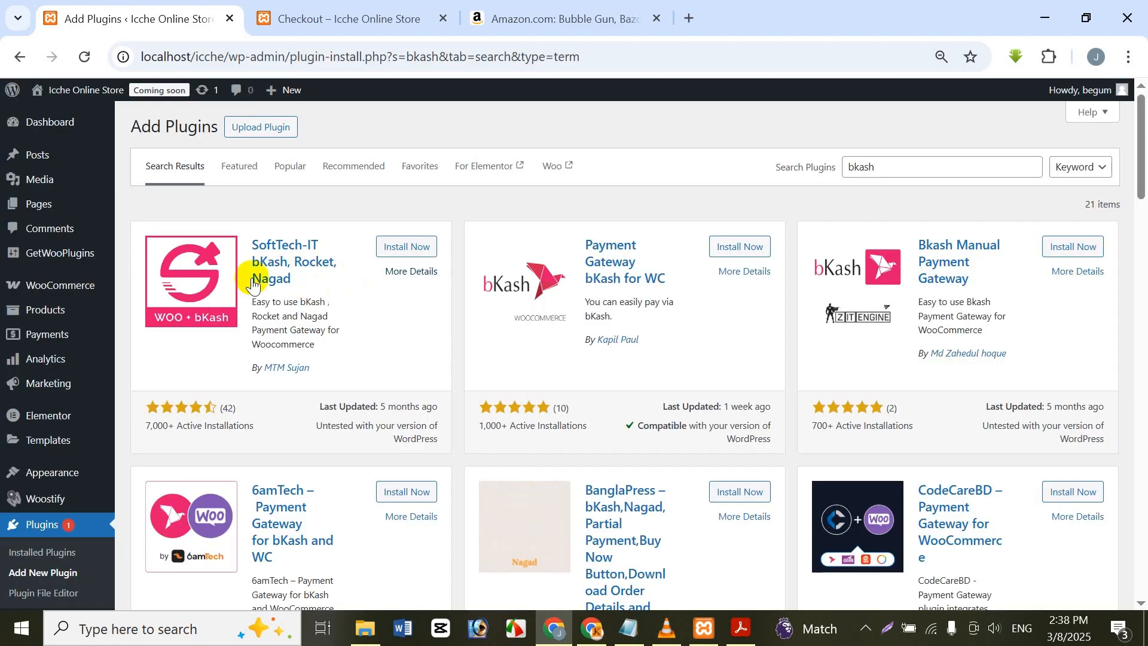
click(189, 263)
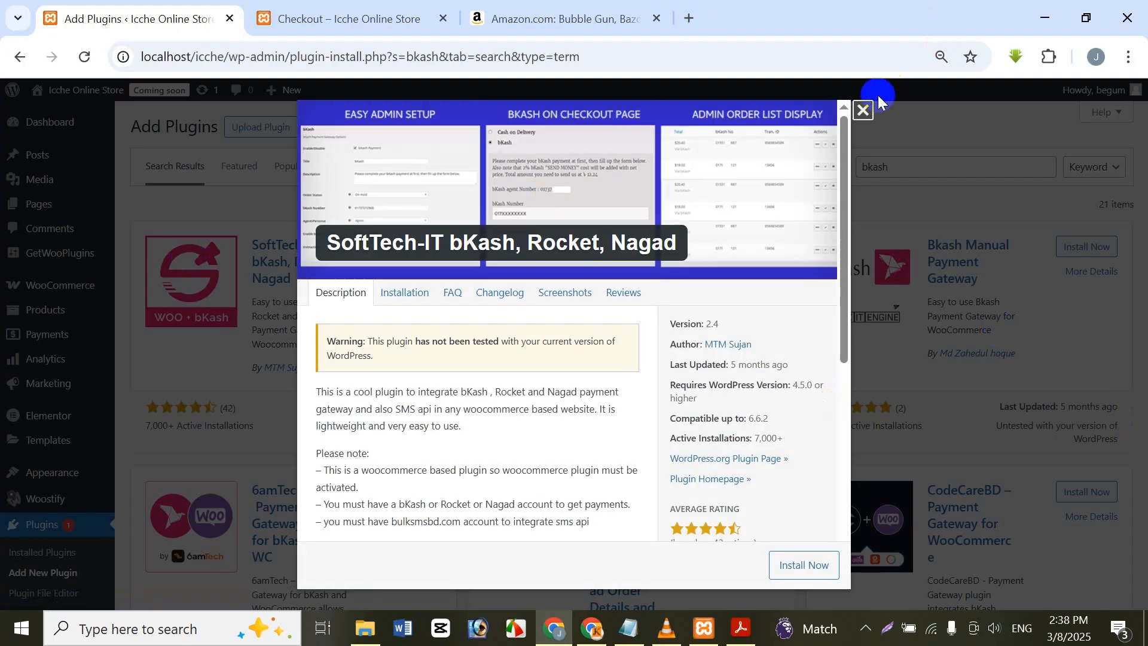
click(865, 110)
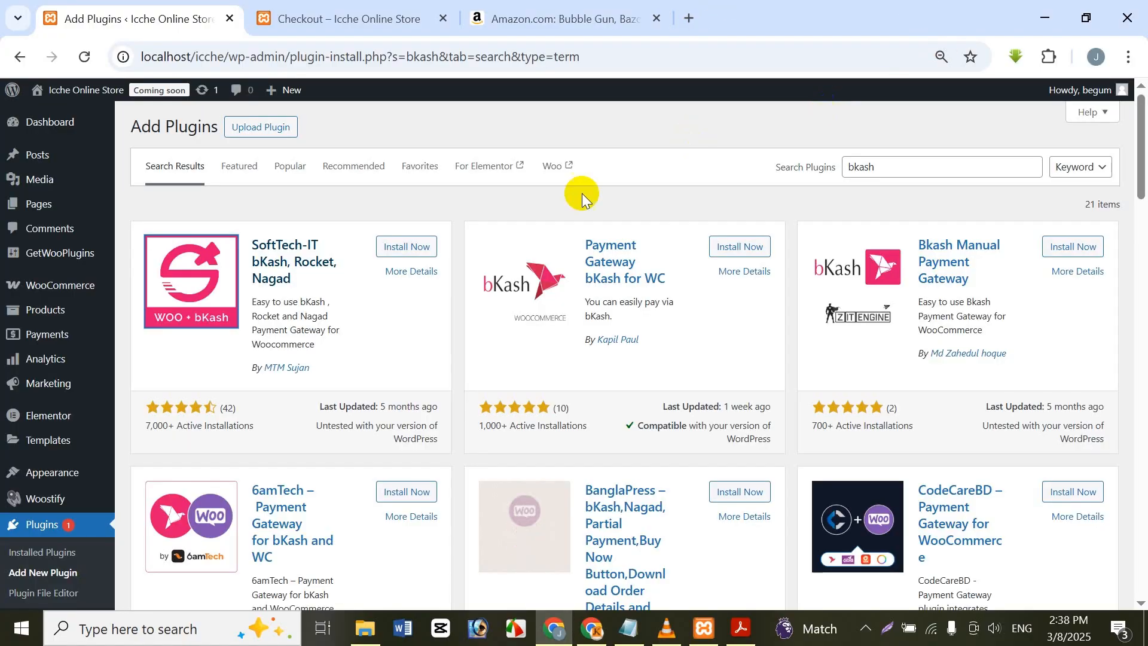
click(407, 247)
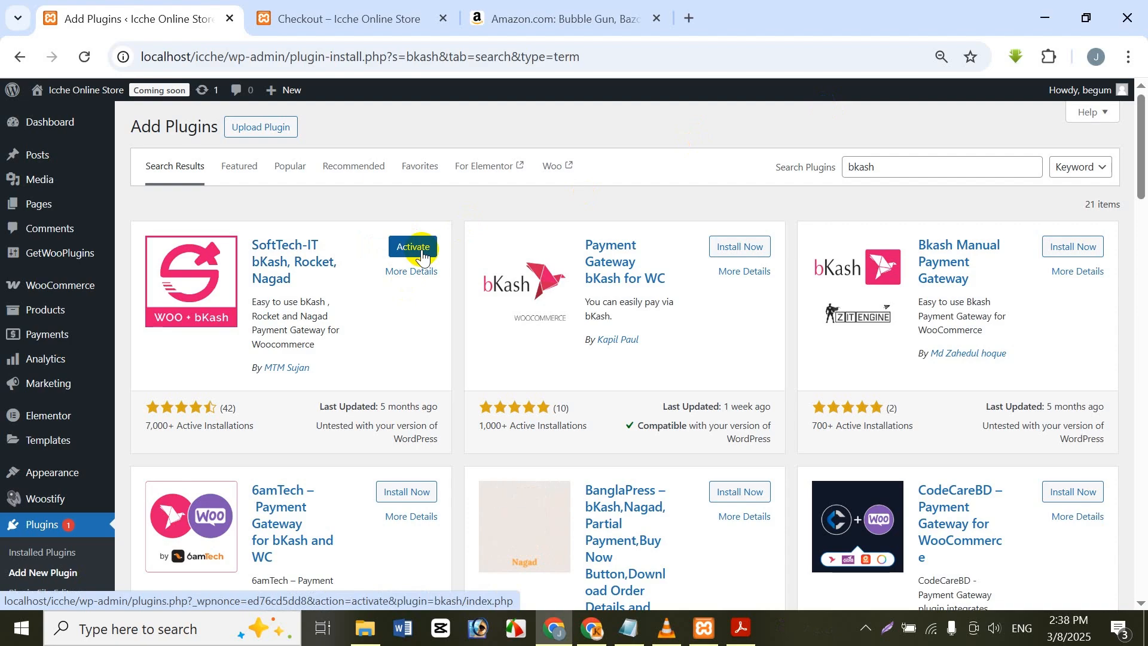
click(422, 256)
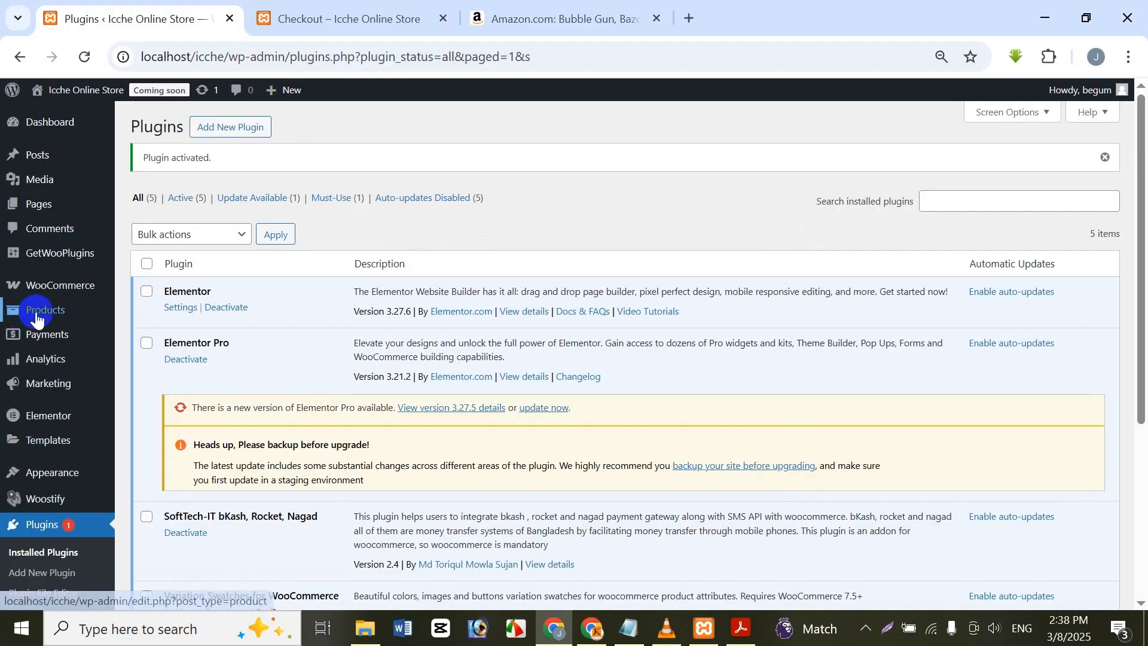
Step: Look over the payment providers in the WooCommerce settings and open the bKash gateway's settings
mouse_move(66, 285)
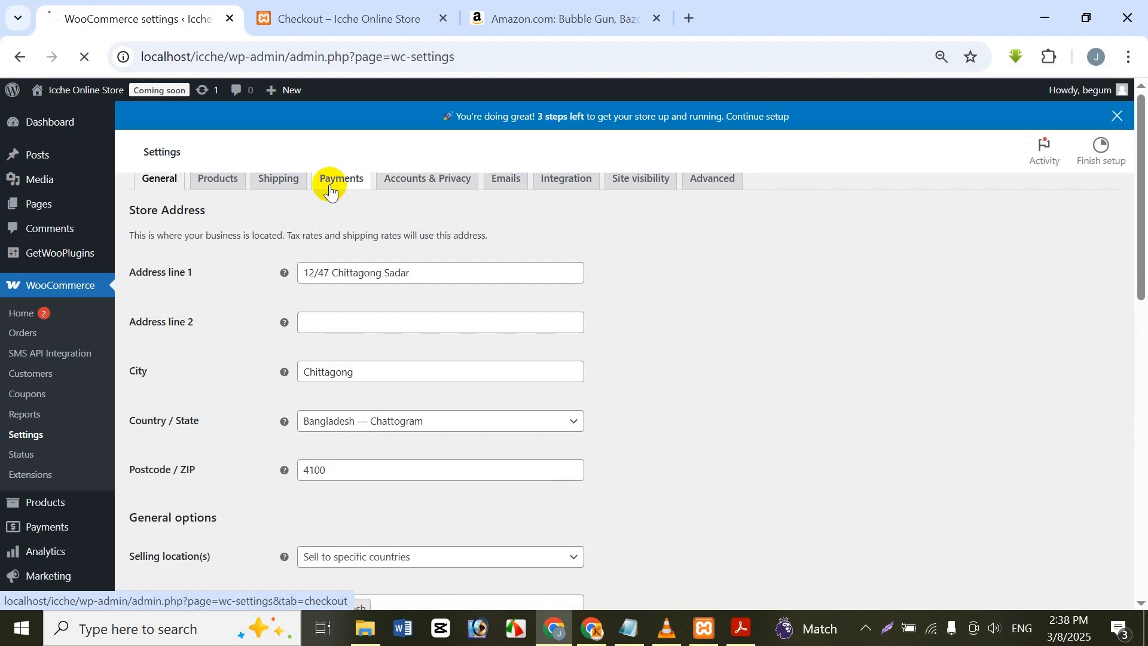
click(330, 191)
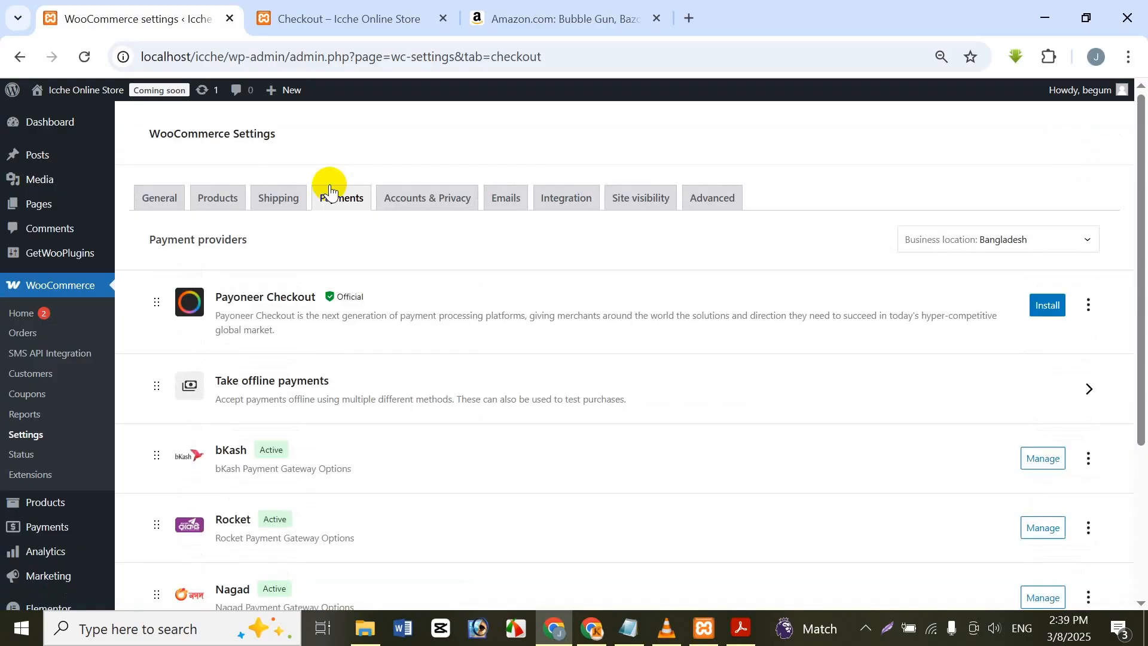
scroll(321, 313, down, 3)
scroll(251, 430, down, 2)
scroll(148, 443, up, 3)
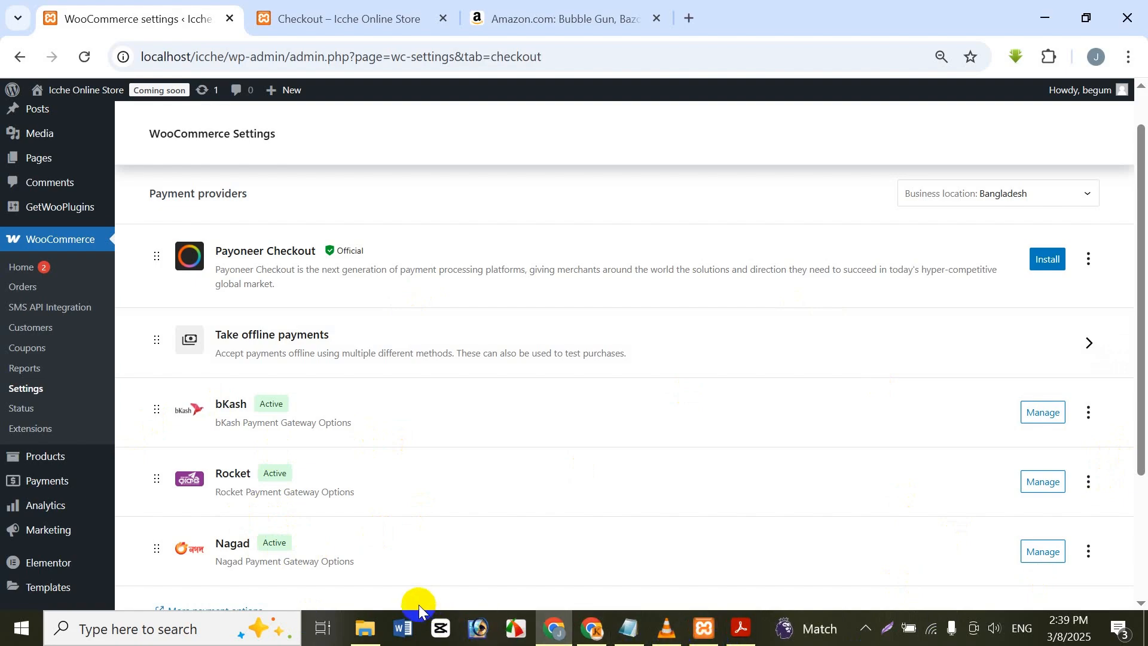
click(1046, 413)
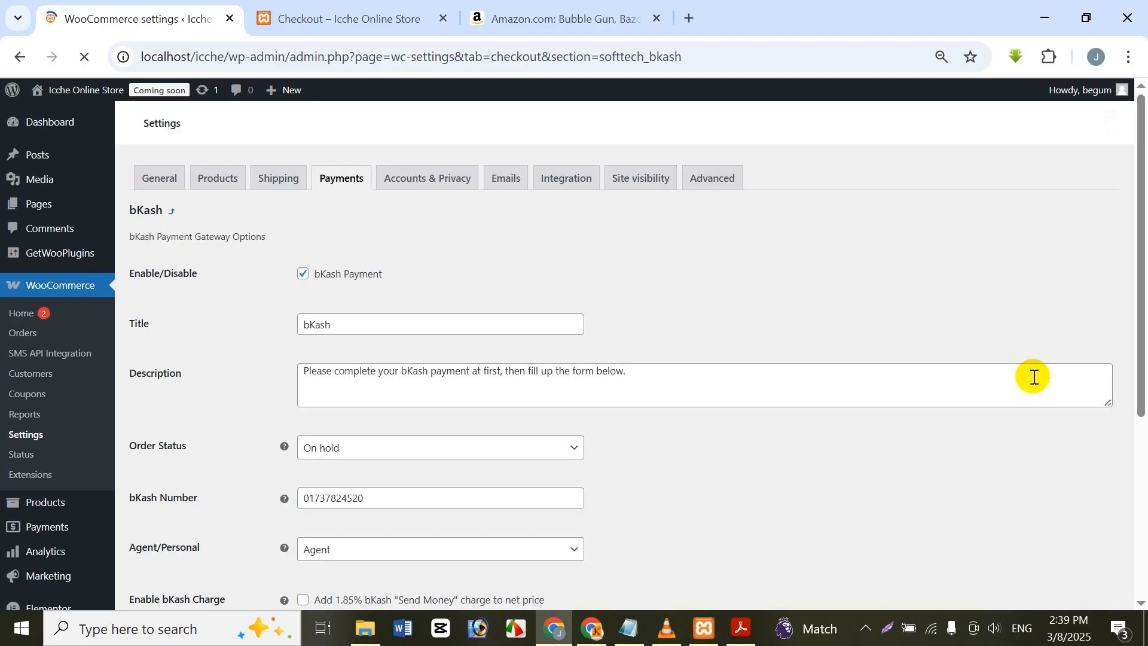
Step: Replace the bKash number with the store's mobile account number and keep Agent as the account type
mouse_move(30, 107)
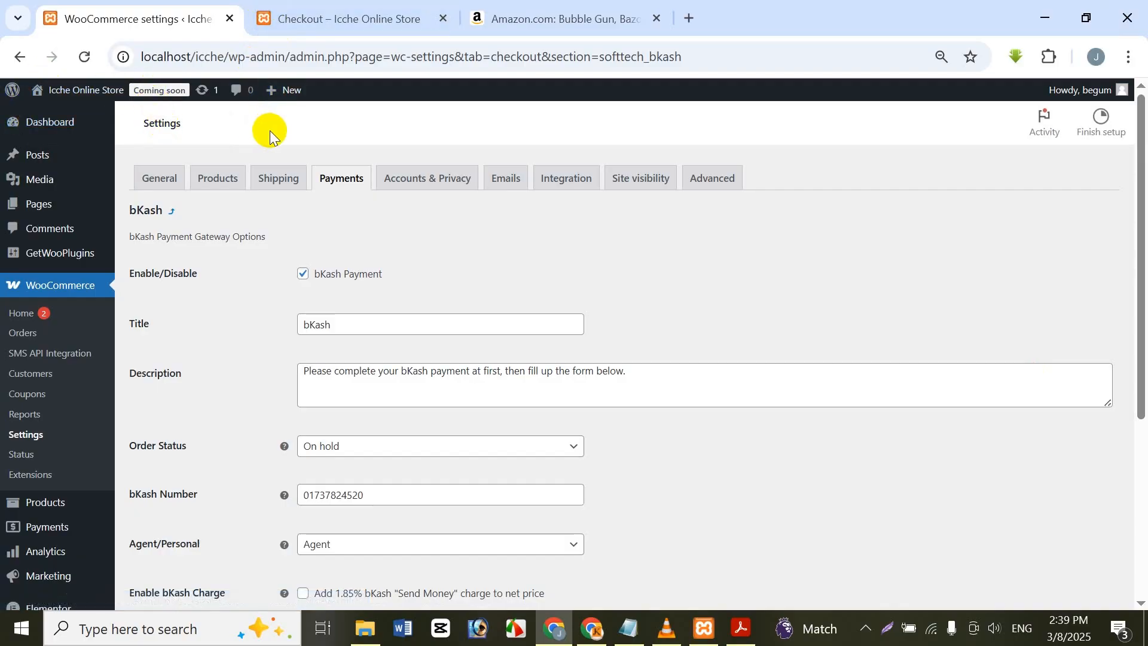
click(350, 323)
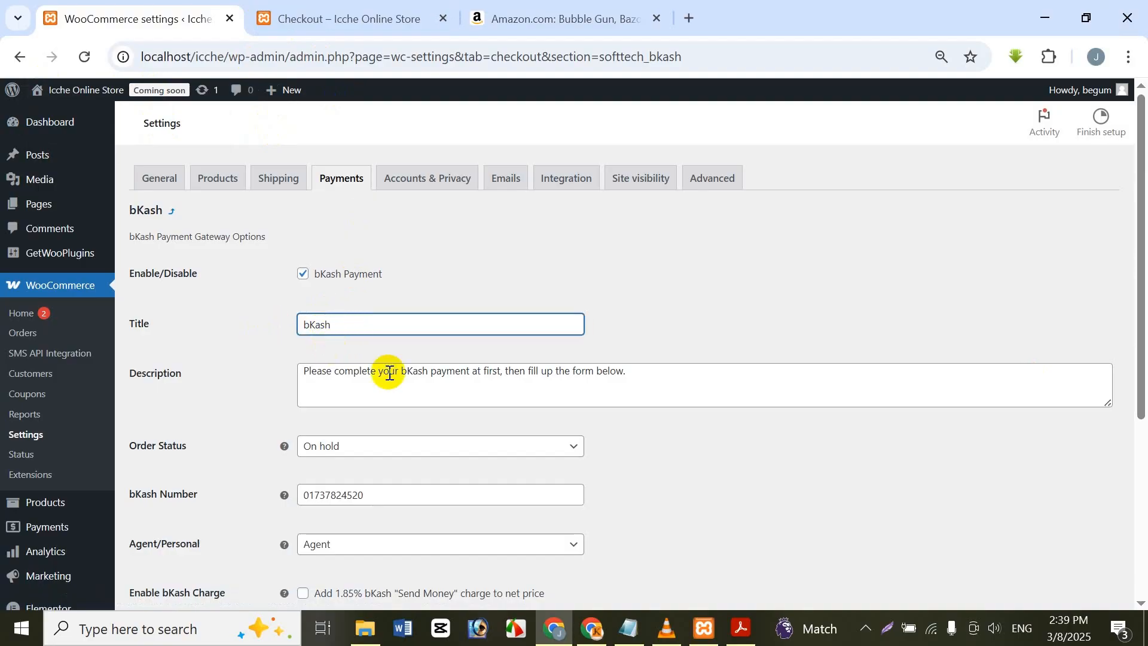
scroll(384, 558, down, 1)
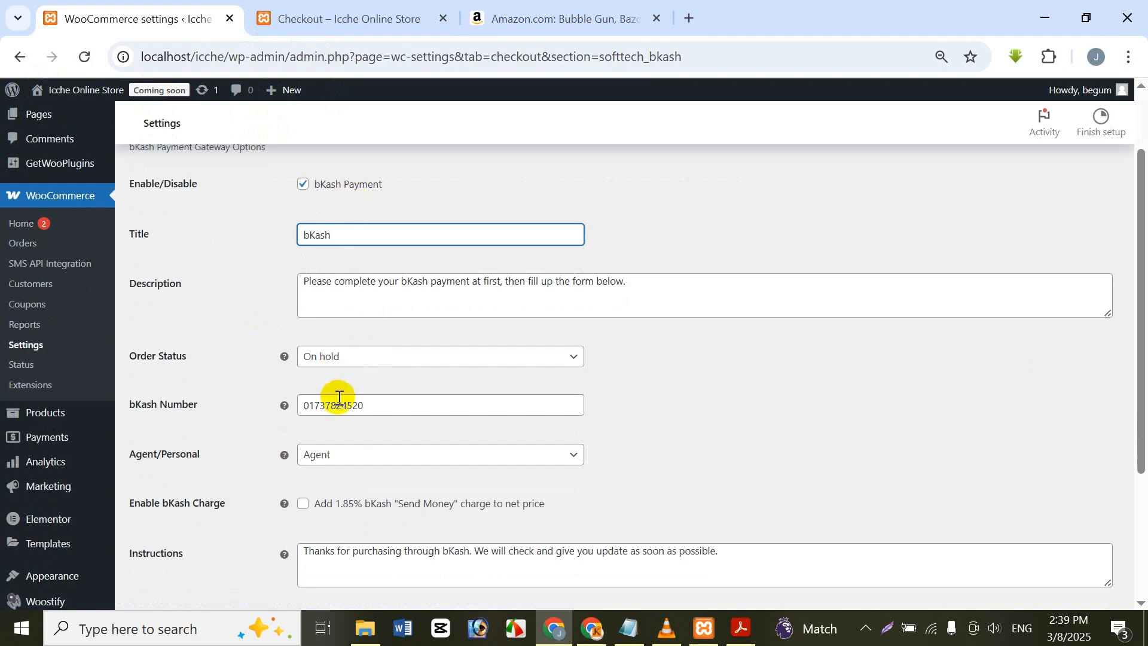
click(375, 407)
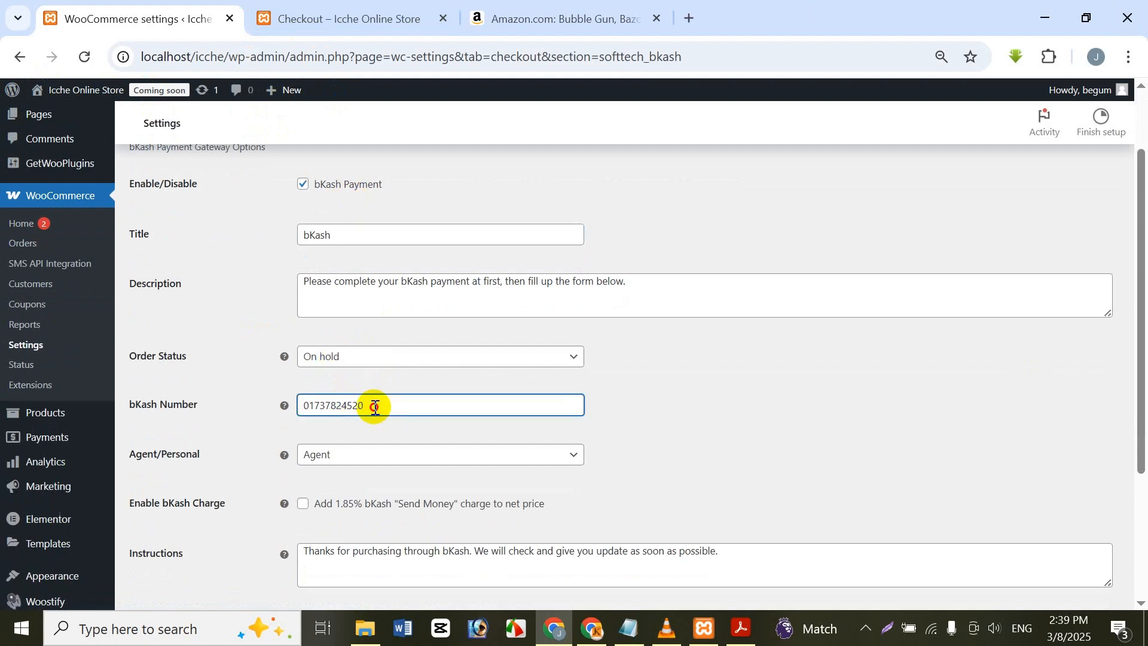
drag(375, 407, 318, 393)
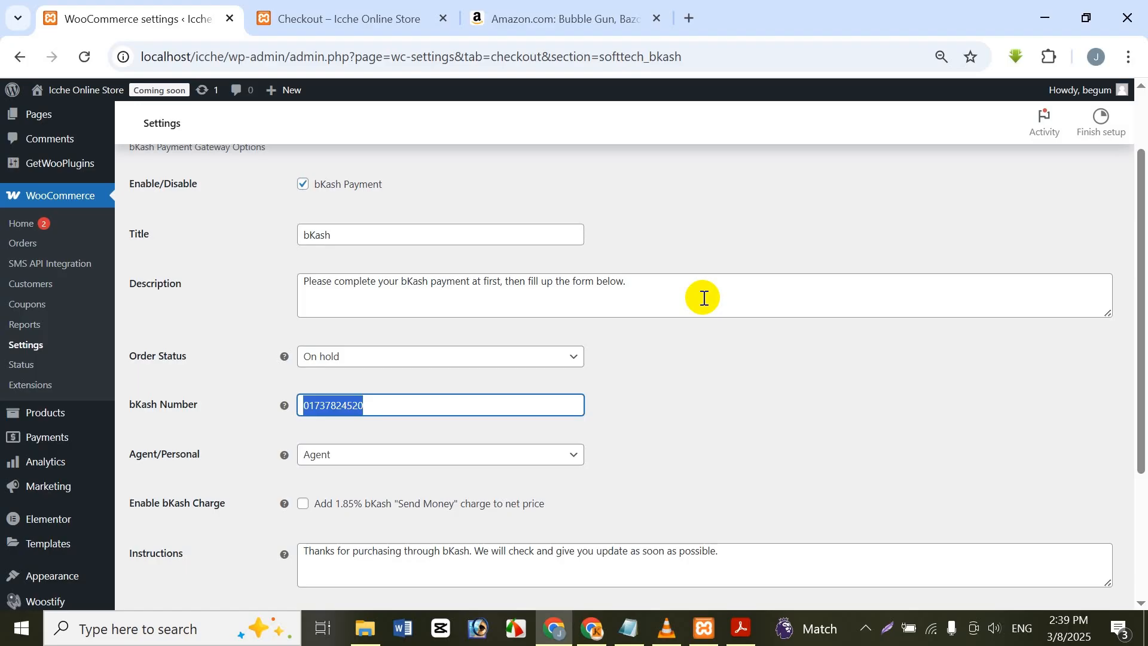
scroll(704, 297, down, 3)
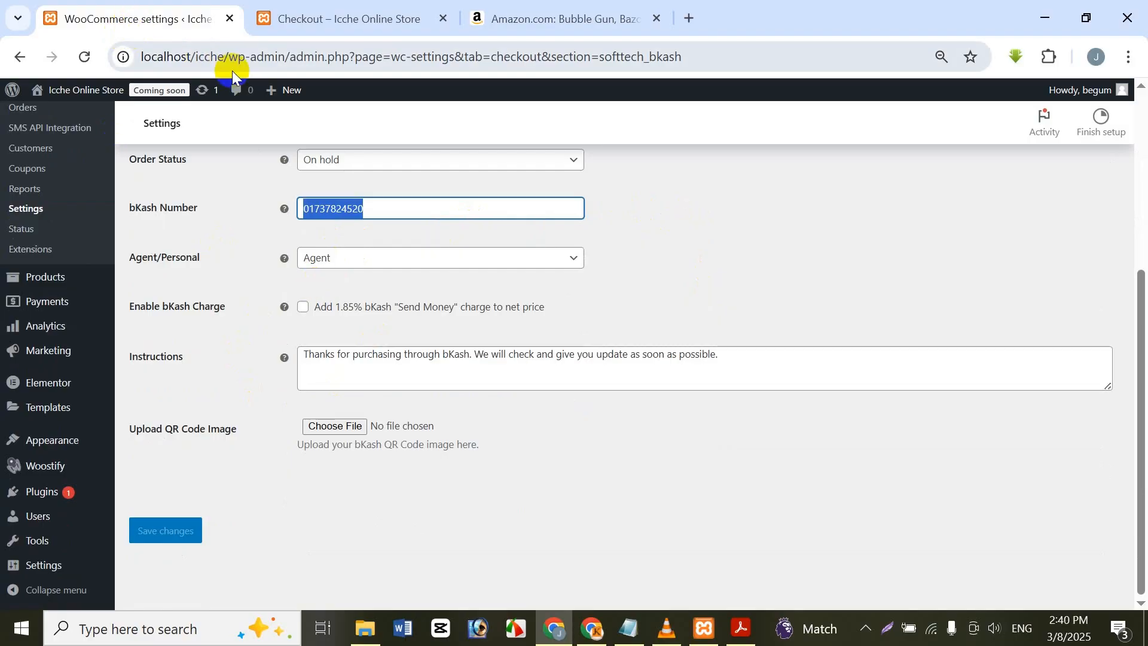
key(BackSpace)
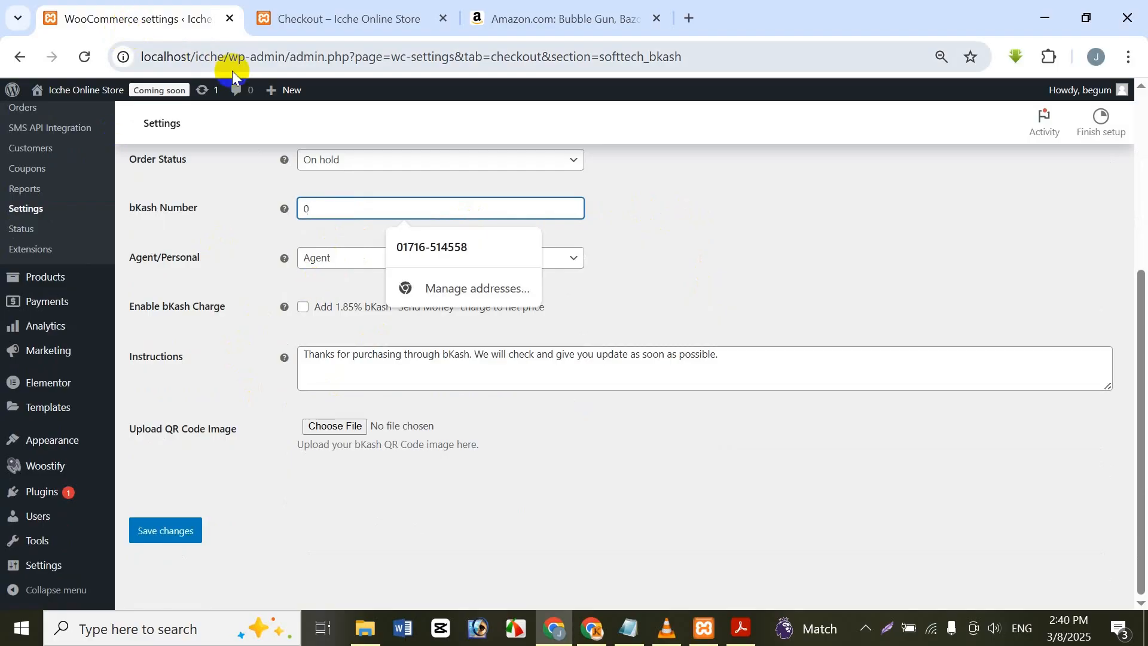
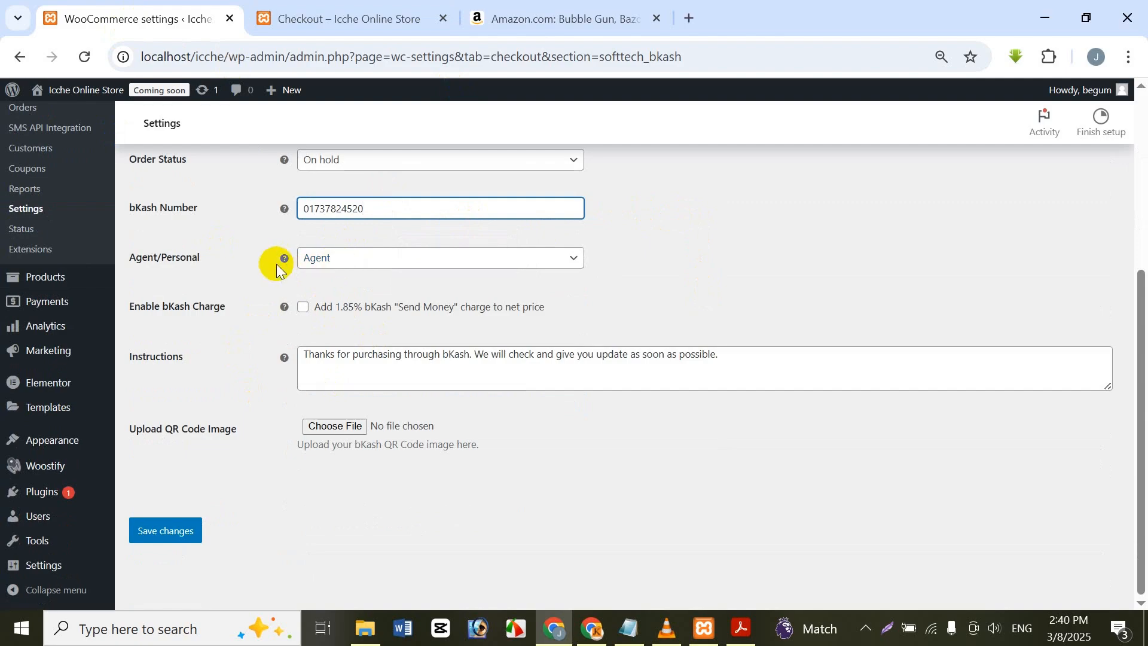
click(329, 259)
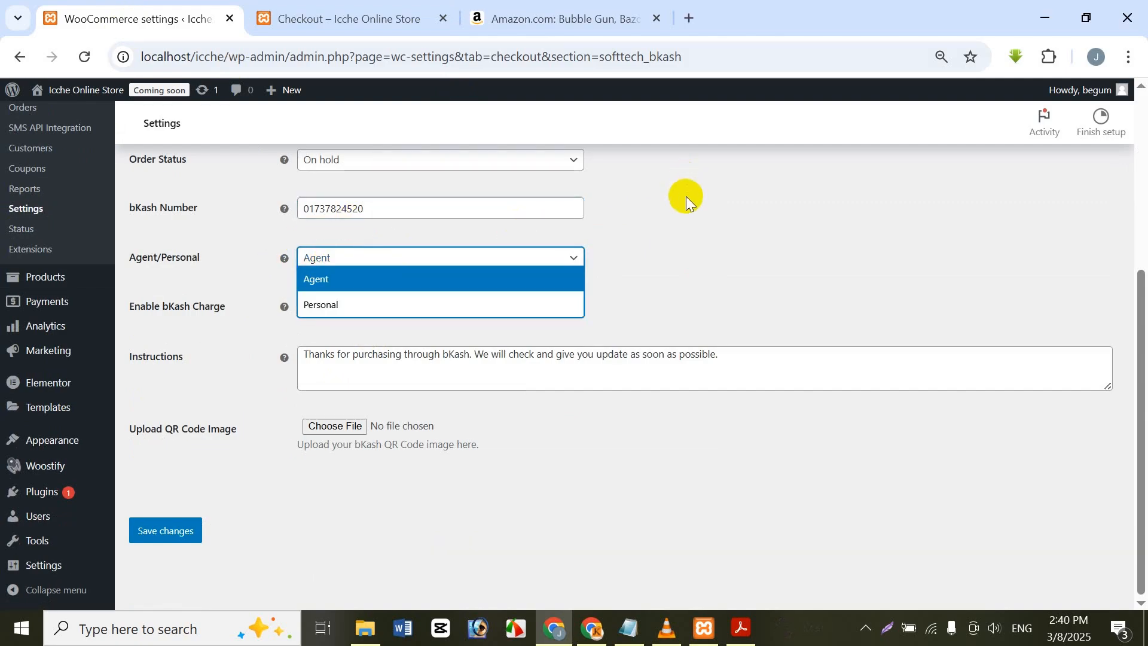
click(680, 171)
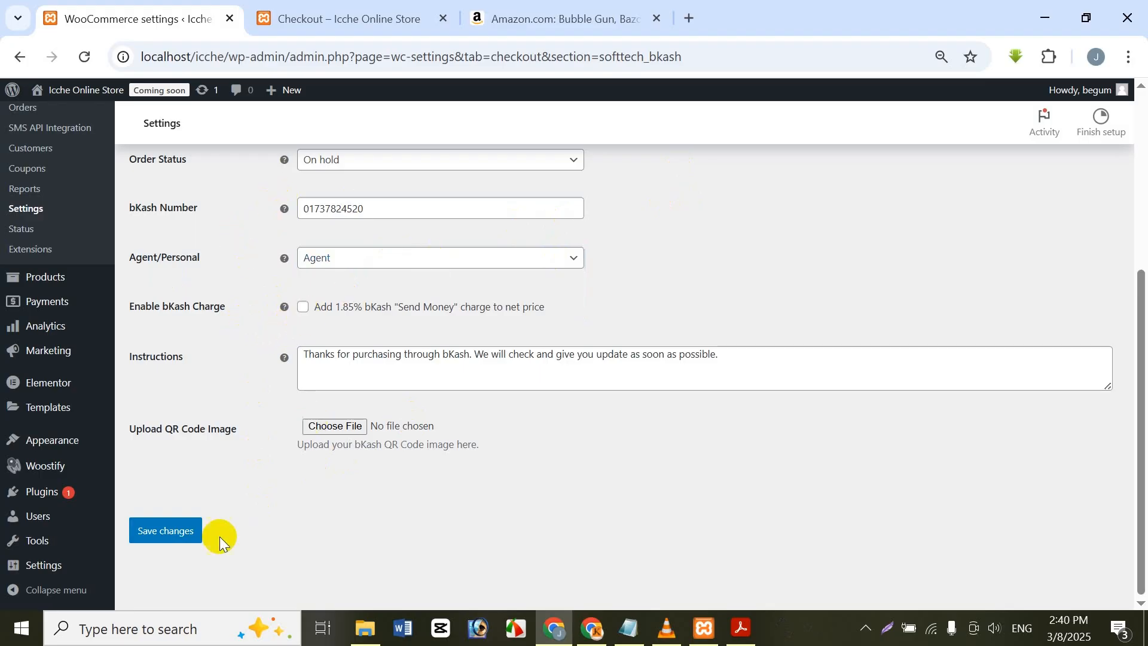
Step: Attach the Bkash QR Code image from the Documents WooCommerce folder as the gateway's QR code and save the bKash settings
click(362, 429)
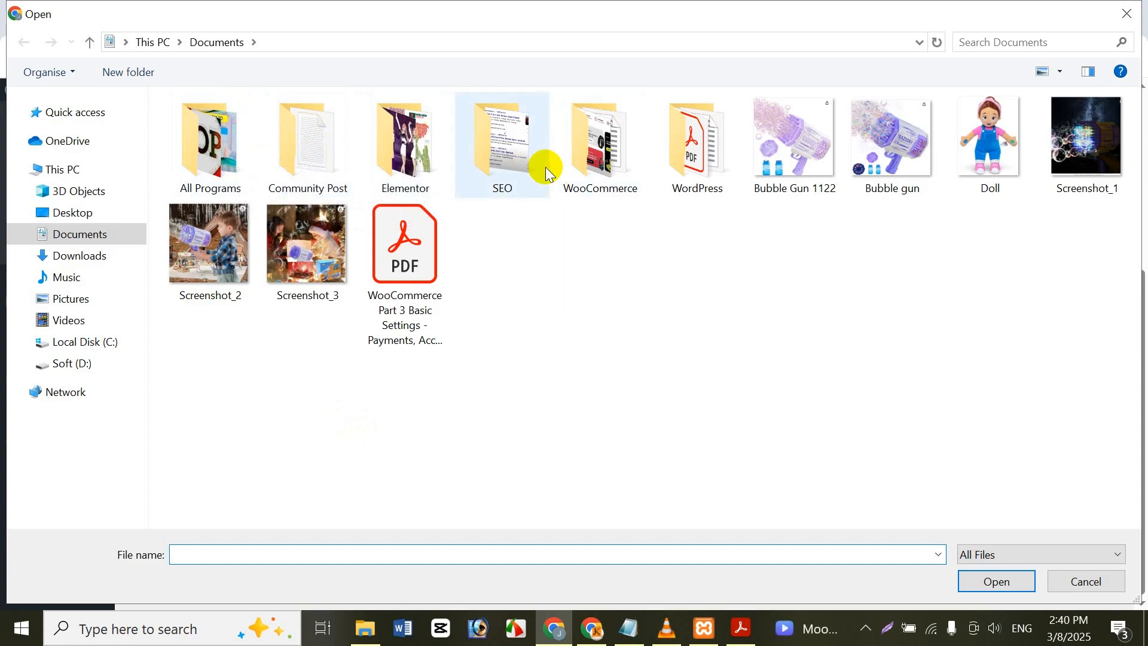
double_click(579, 177)
click(314, 173)
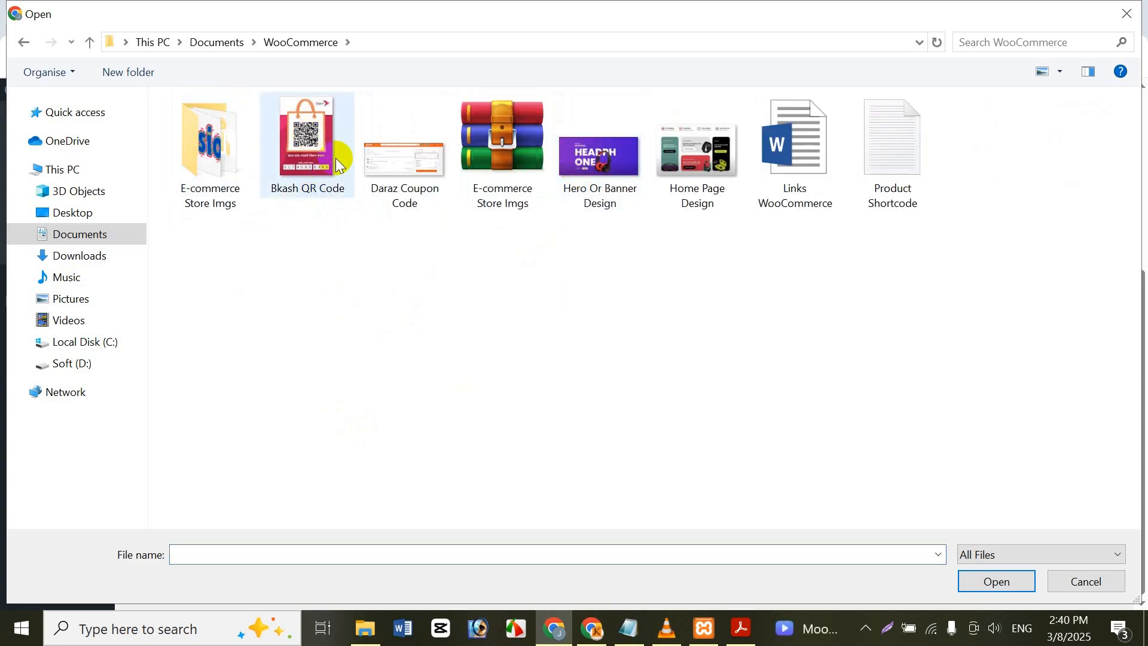
click(996, 580)
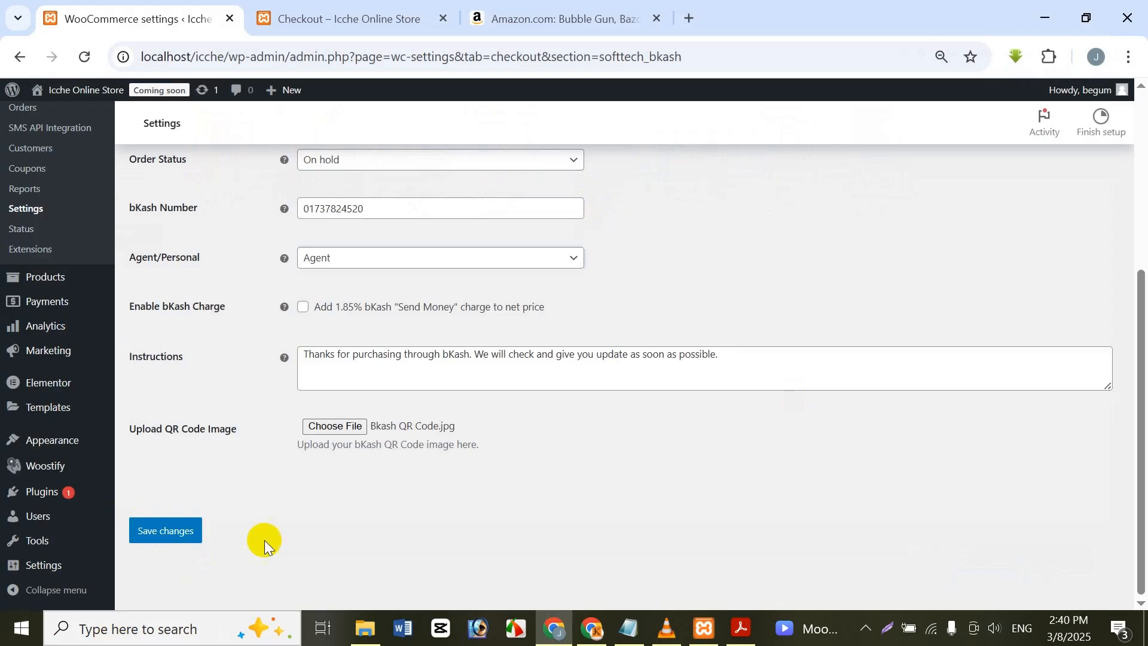
click(179, 530)
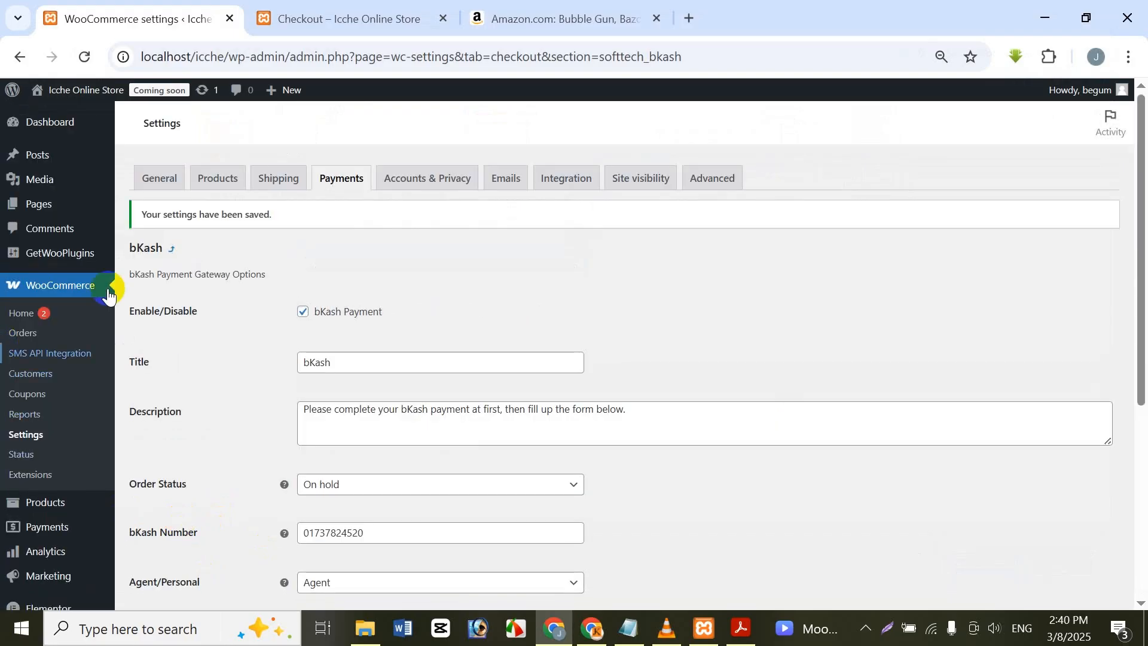
Step: Return to the list of payment providers and open the Rocket gateway's settings
click(342, 190)
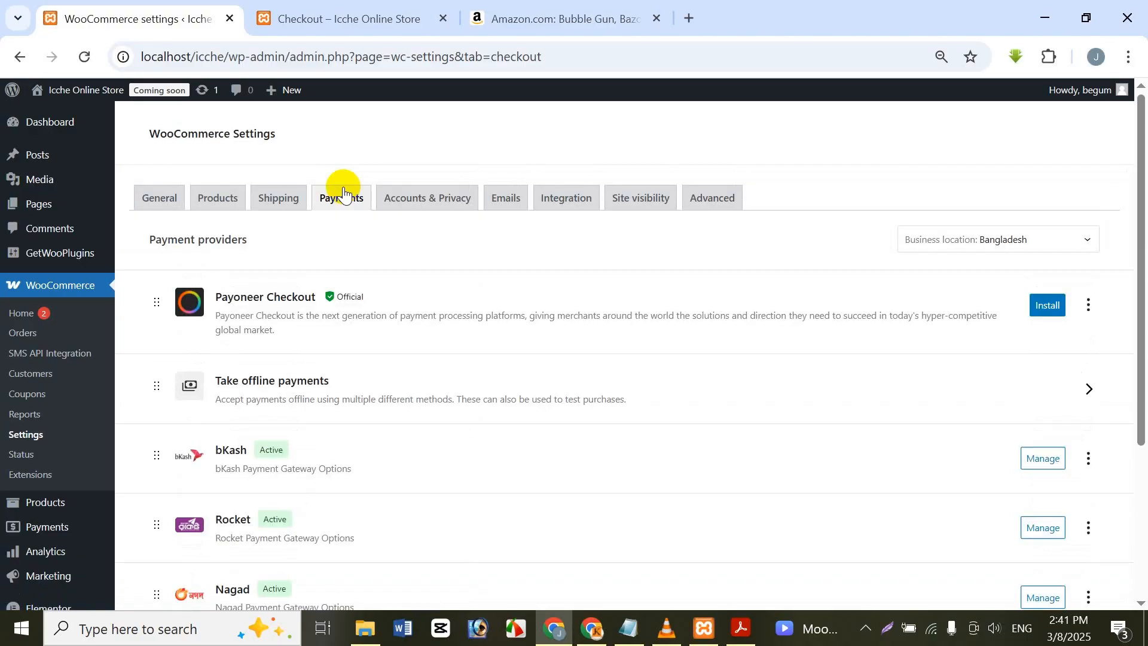
scroll(479, 324, down, 3)
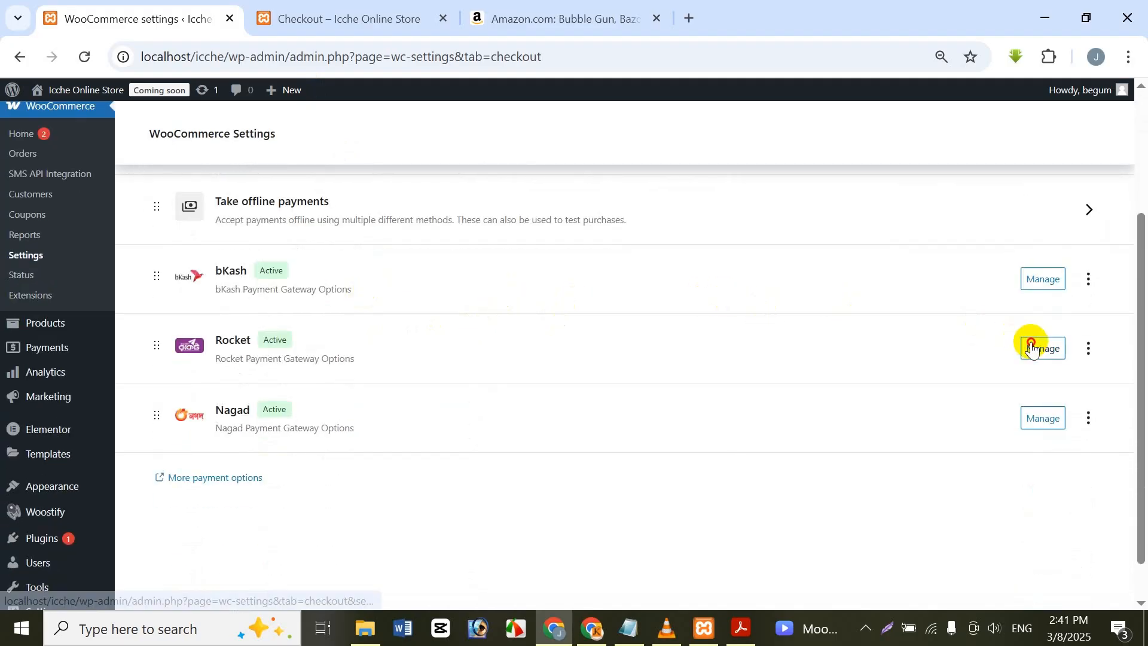
click(1030, 348)
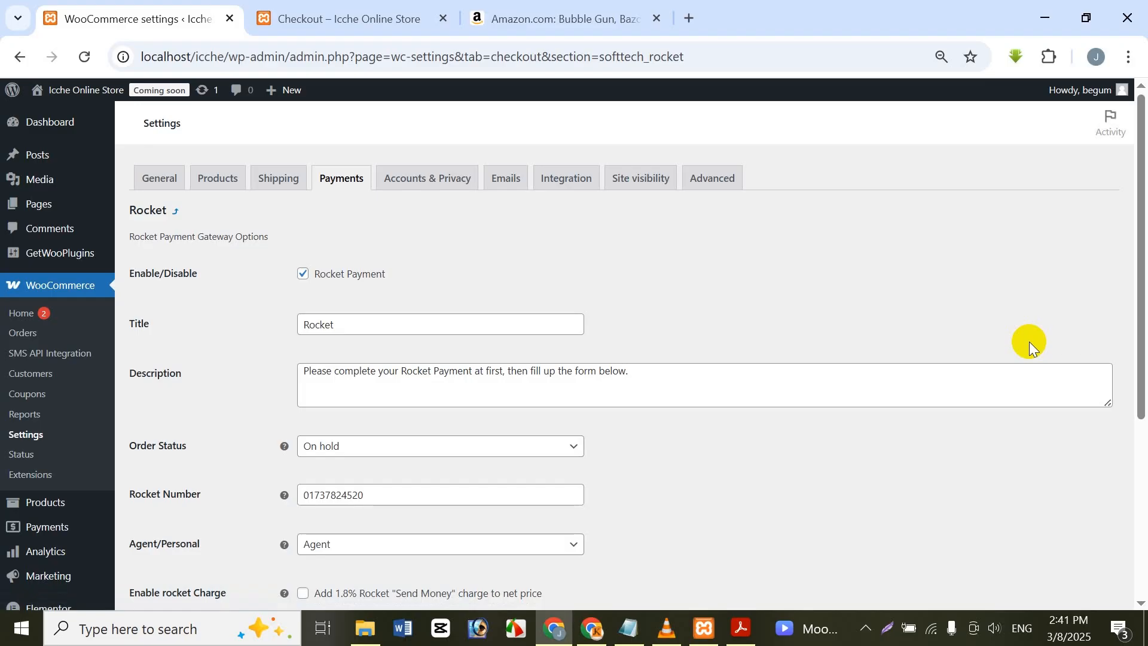
scroll(561, 350, down, 1)
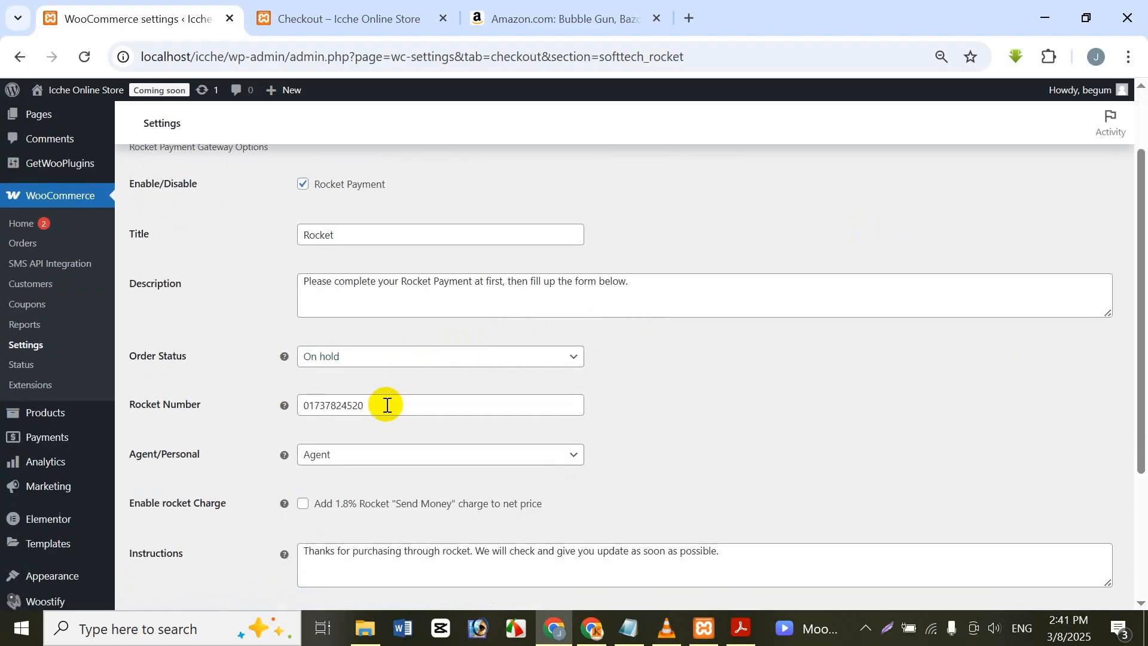
Step: Replace the Rocket number with the store's mobile account number and save the Rocket settings
drag(385, 402, 249, 410)
key(BackSpace)
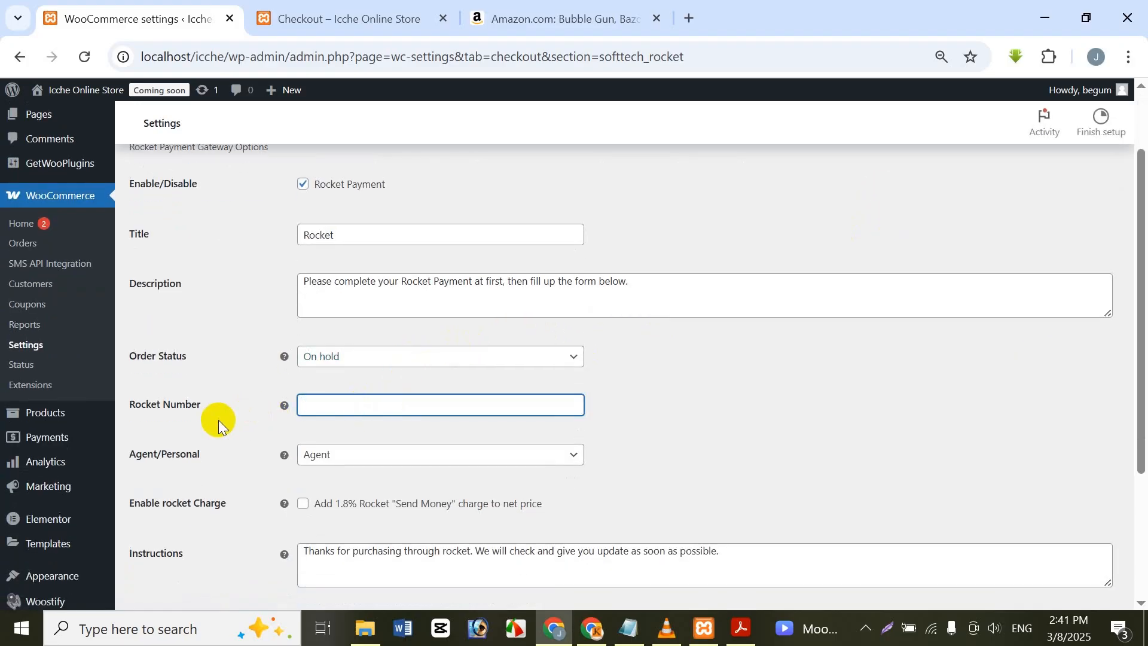
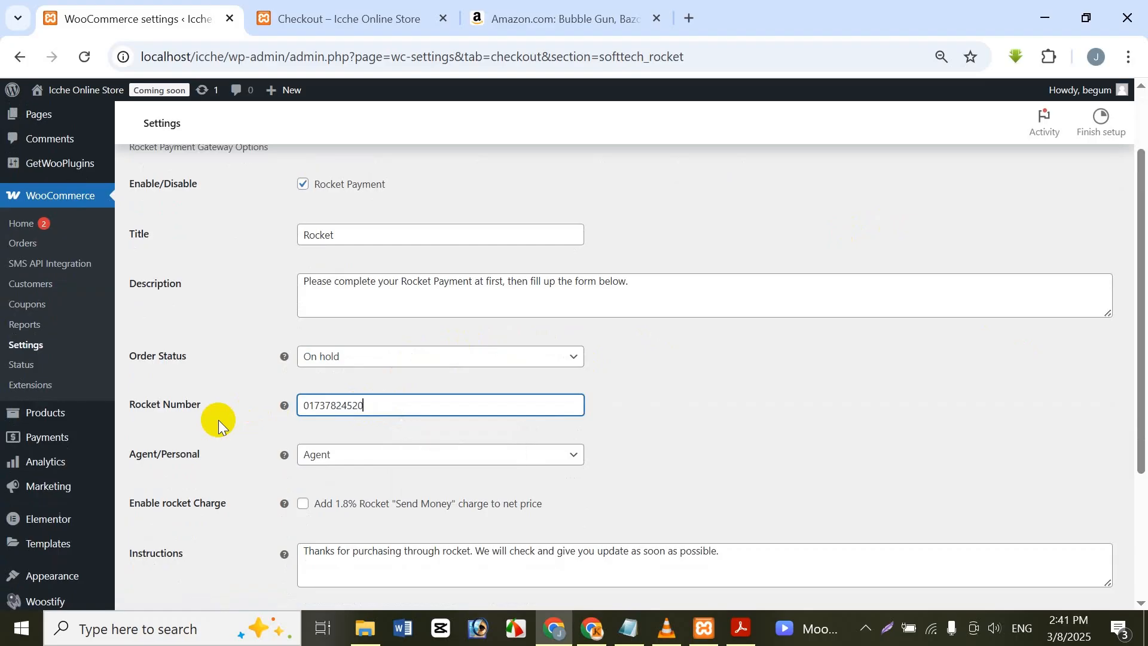
scroll(265, 464, down, 3)
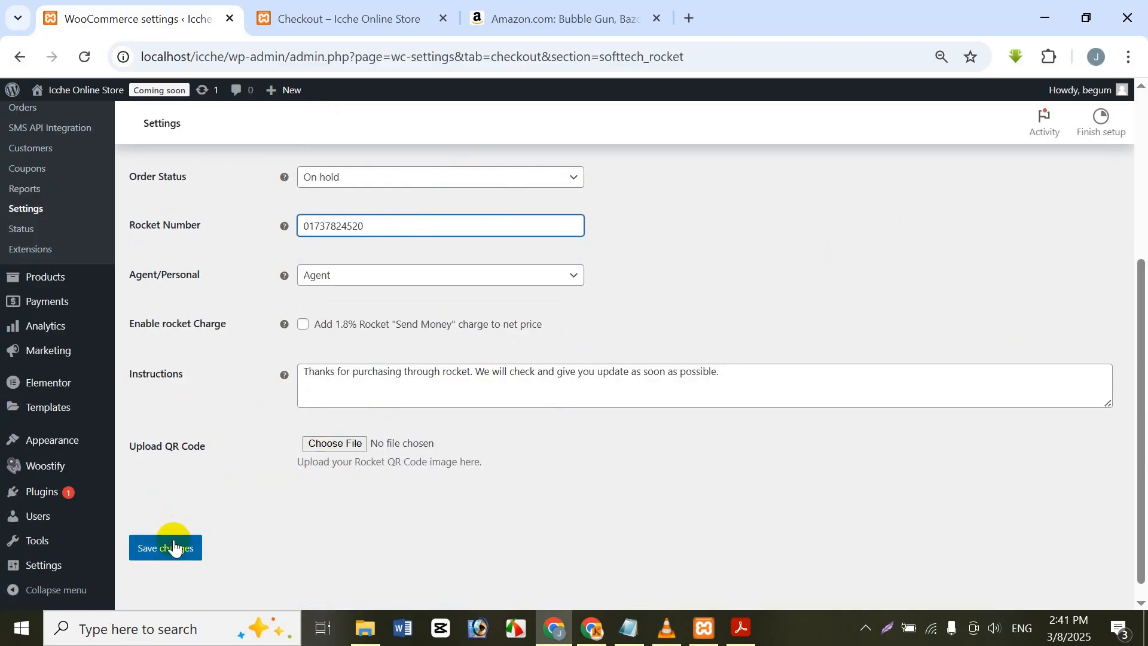
click(162, 556)
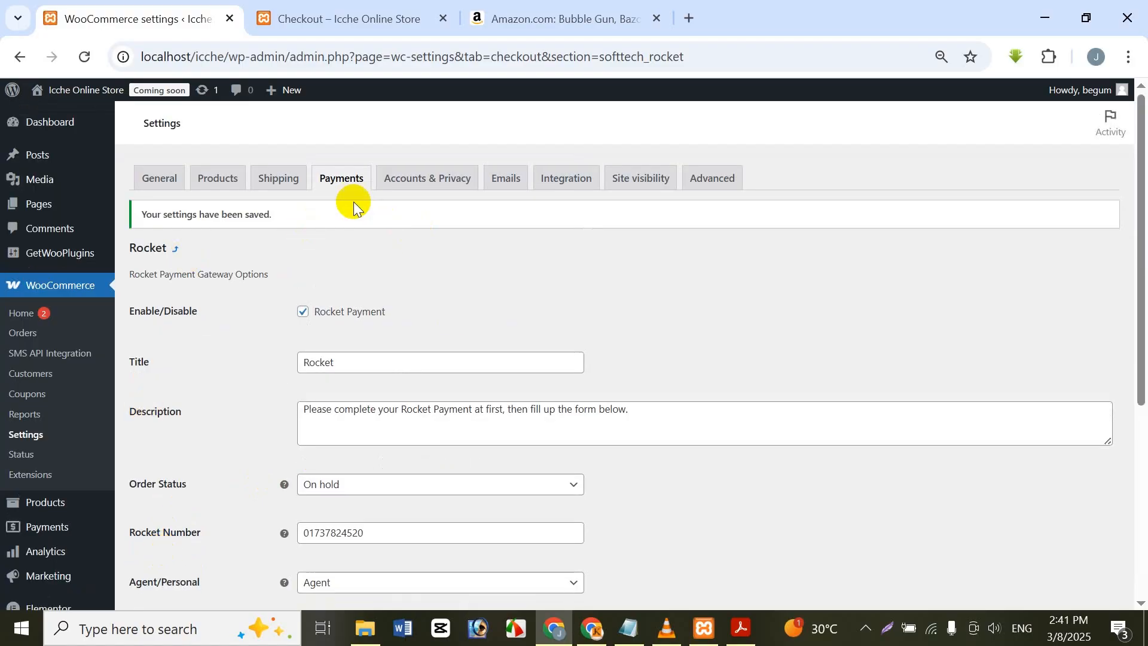
Step: Go back to the payment providers and open the Nagad gateway's settings
click(344, 181)
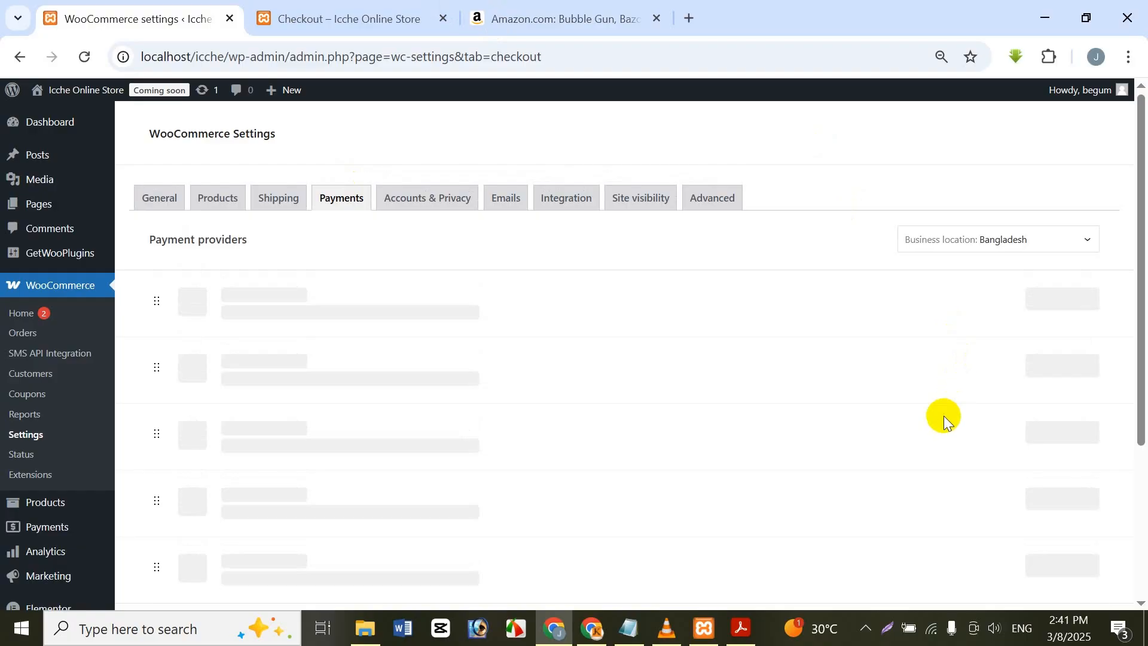
scroll(944, 415, down, 4)
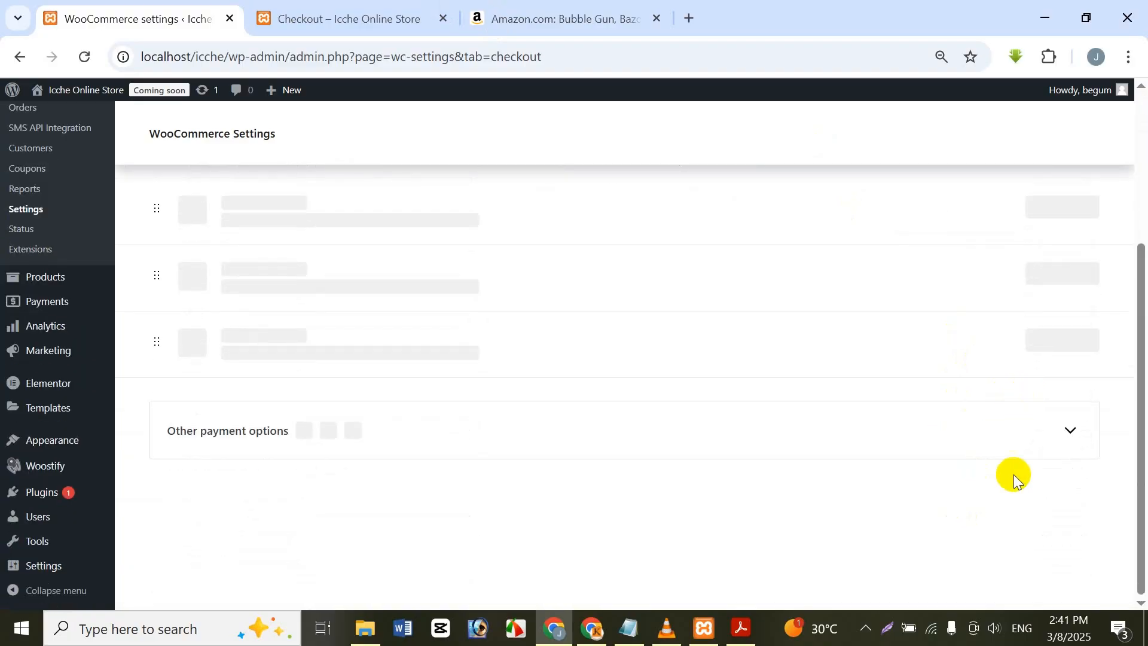
click(1042, 373)
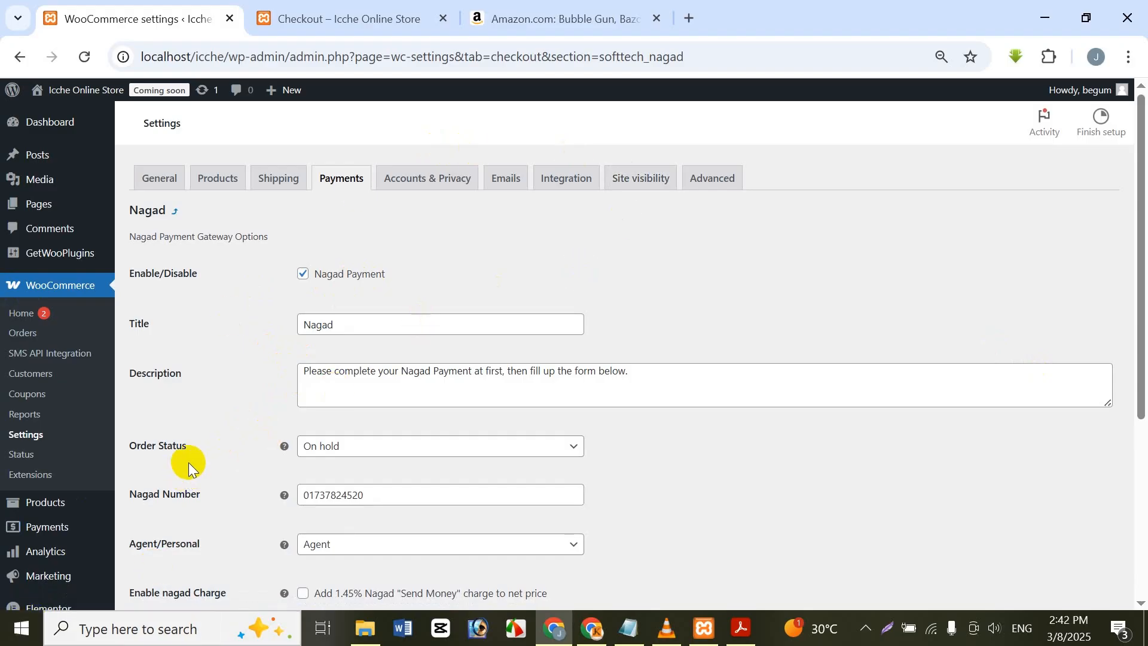
Step: Replace the Nagad number with the store's mobile account number and save the gateway's settings
click(372, 482)
key(ctrl+a)
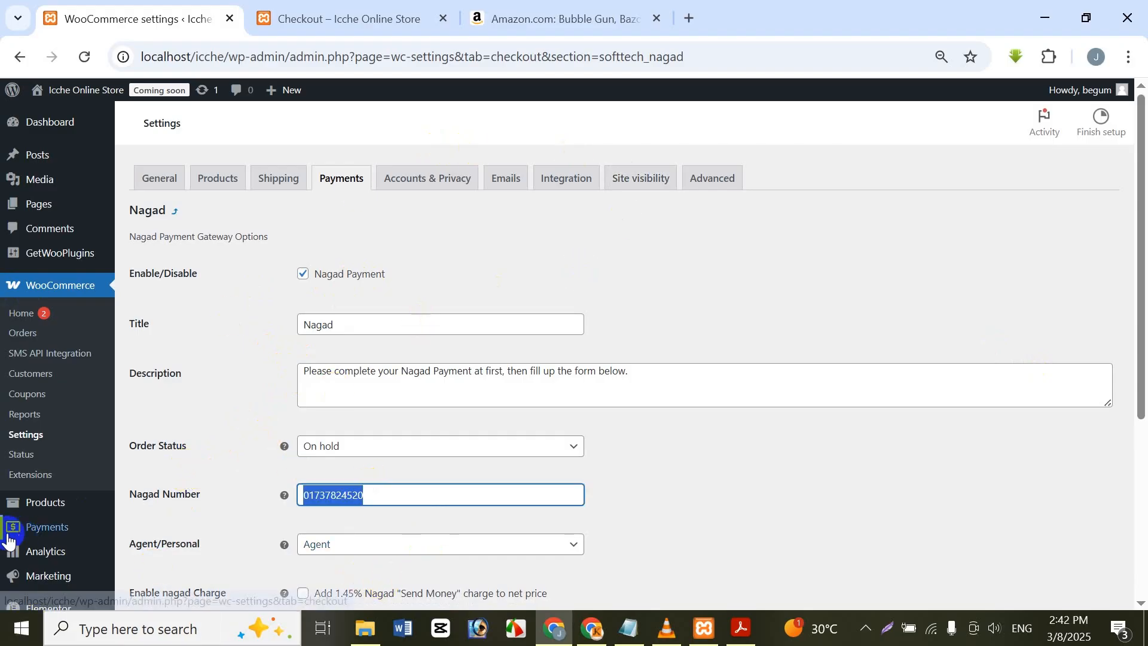
key(BackSpace)
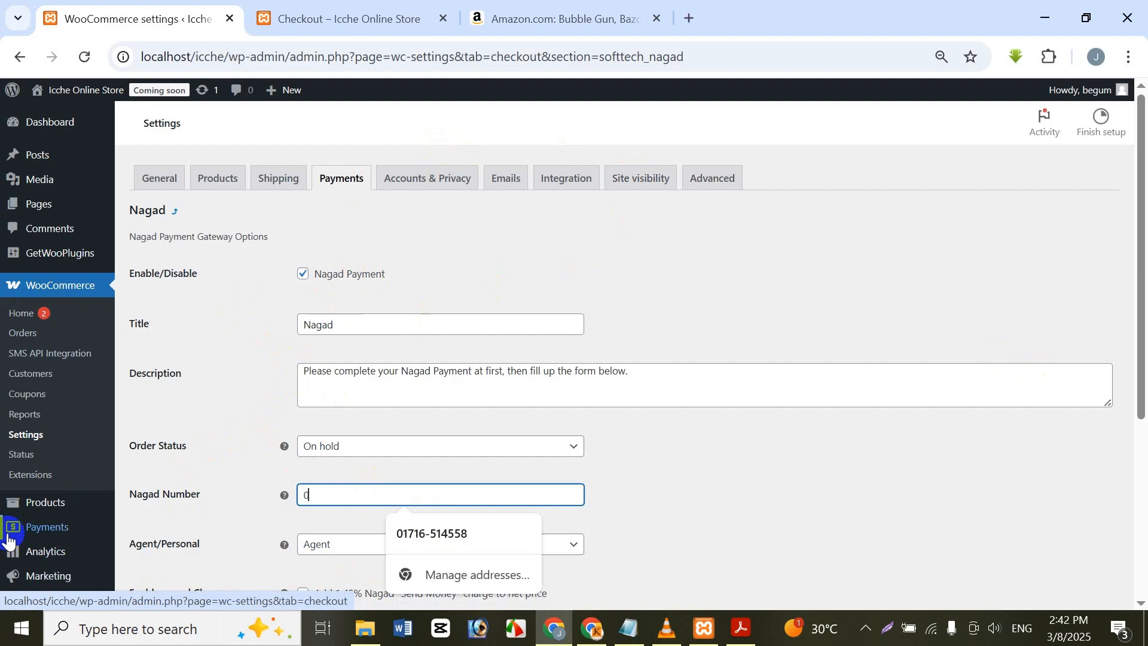
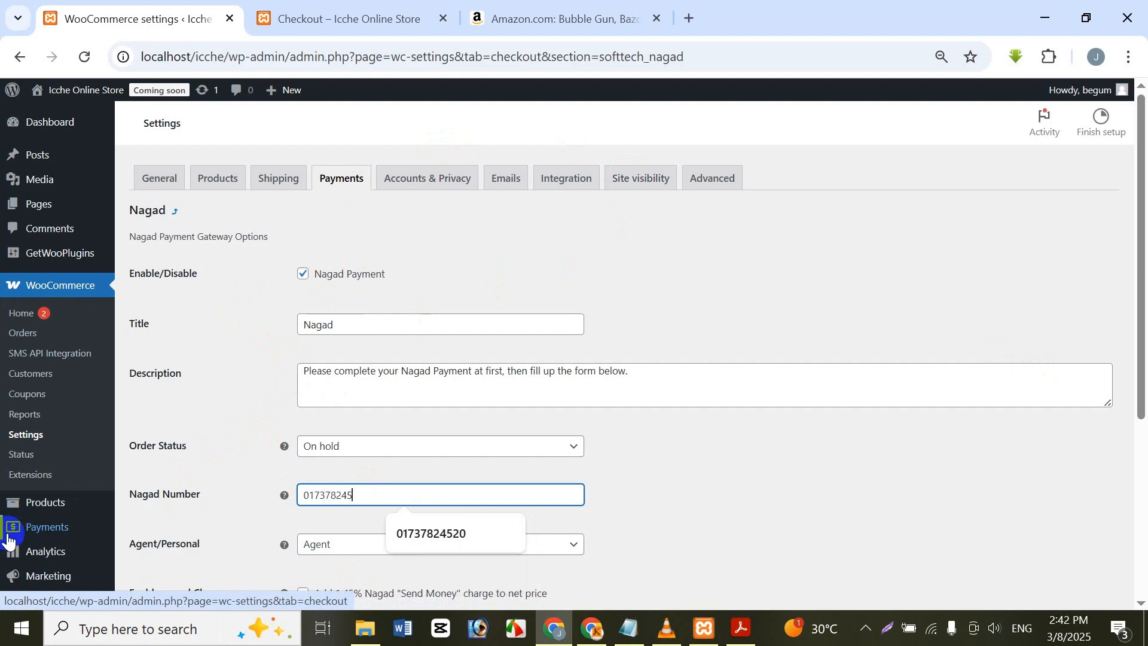
scroll(257, 413, down, 5)
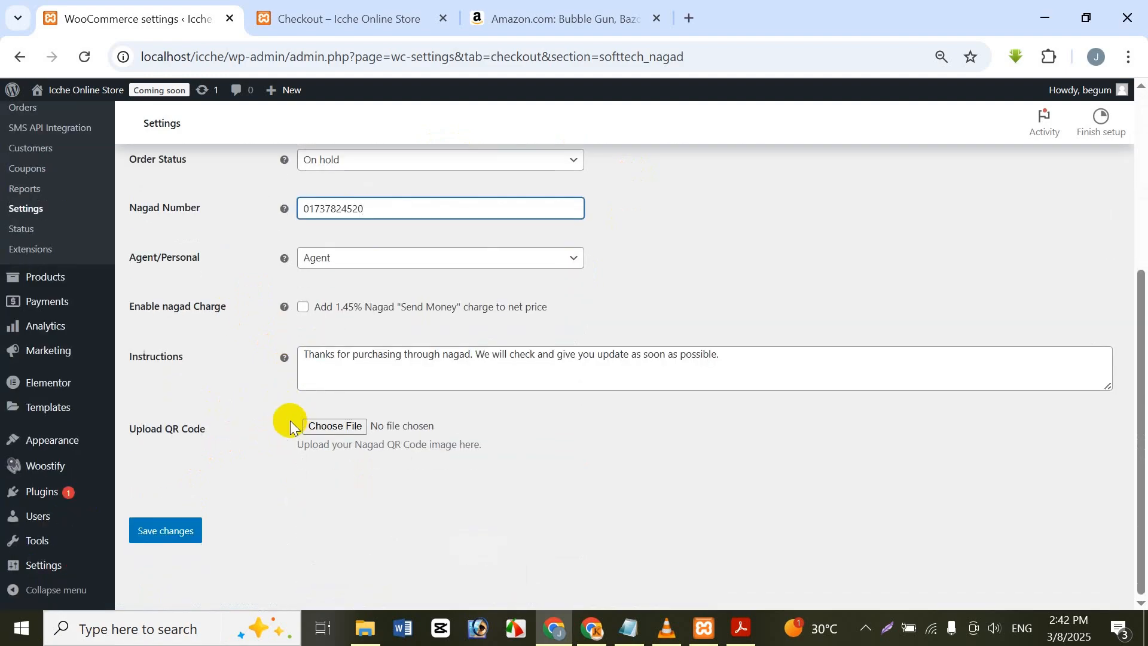
click(195, 530)
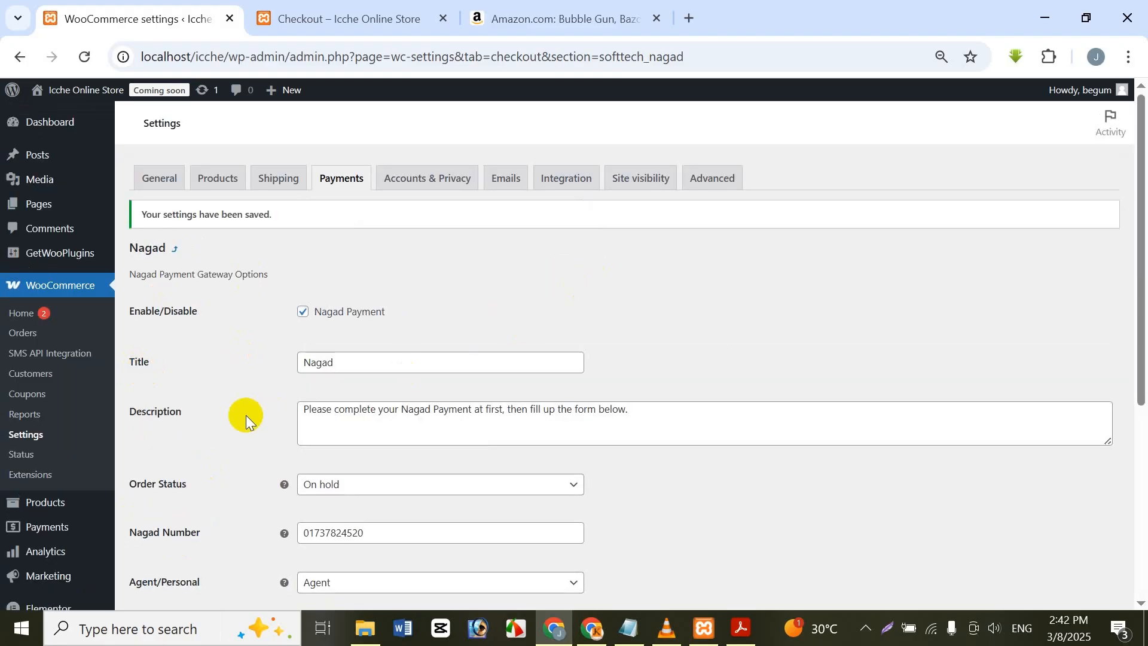
Step: Reload the store's checkout page and check which payment options it offers
click(357, 173)
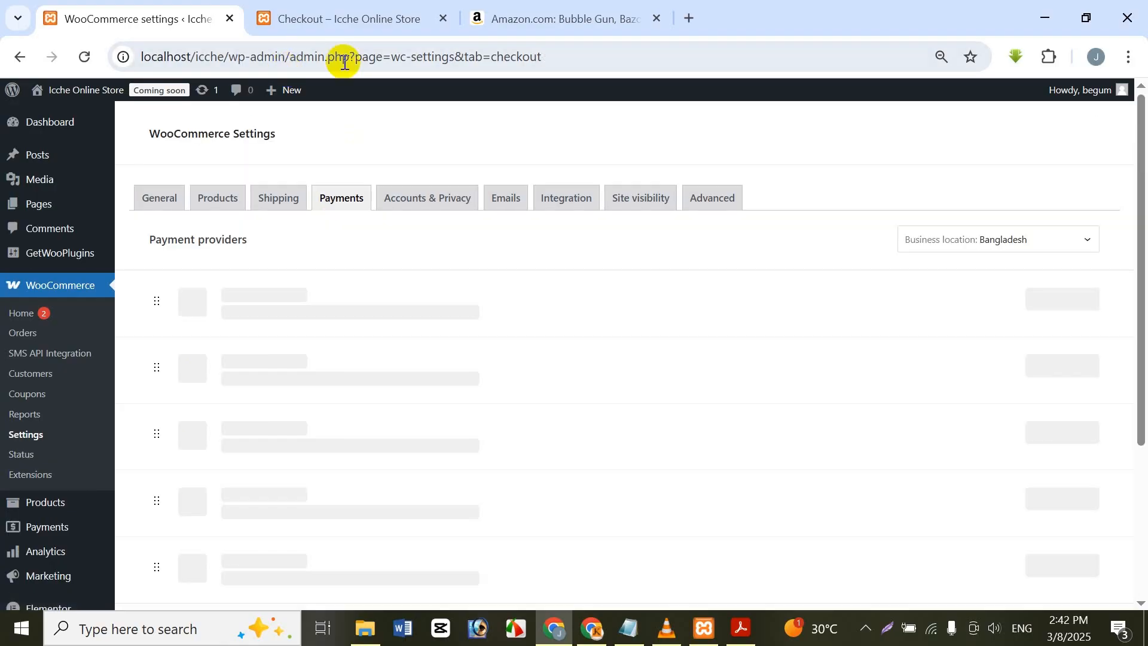
click(359, 15)
click(77, 57)
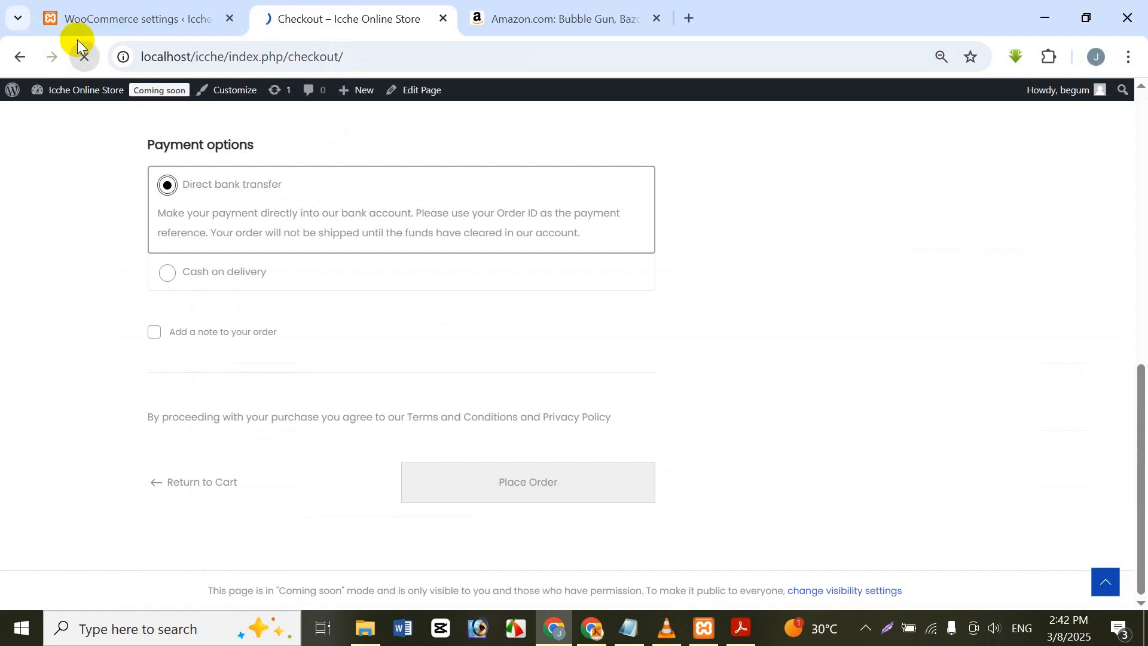
scroll(205, 257, up, 3)
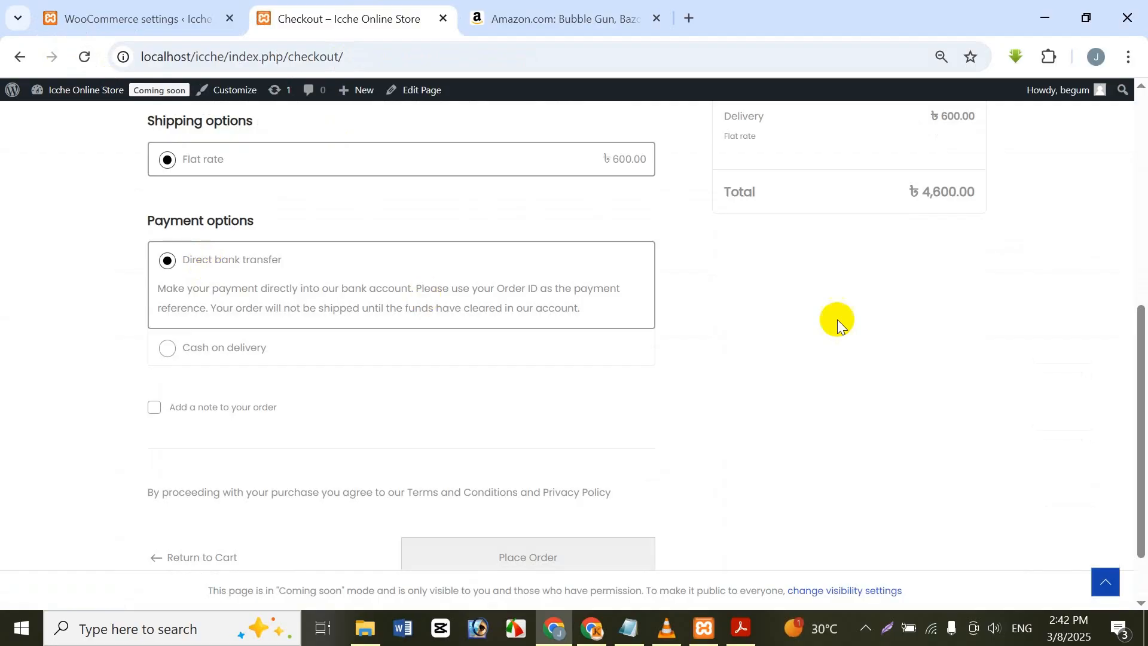
scroll(1097, 409, up, 2)
click(1100, 408)
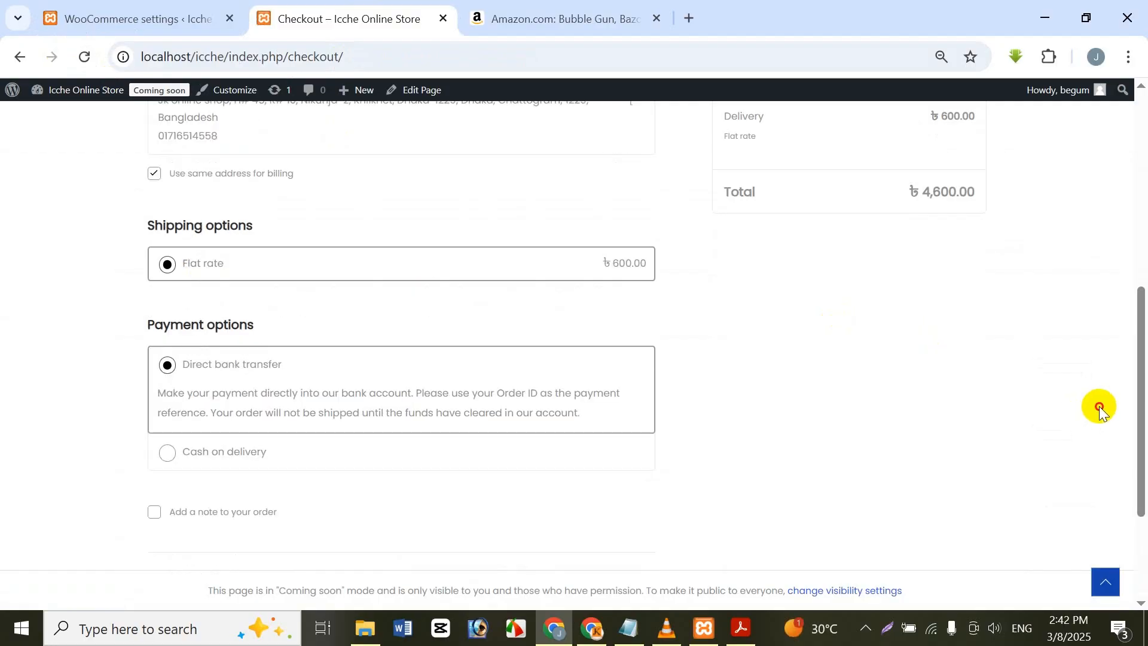
scroll(1130, 335, up, 7)
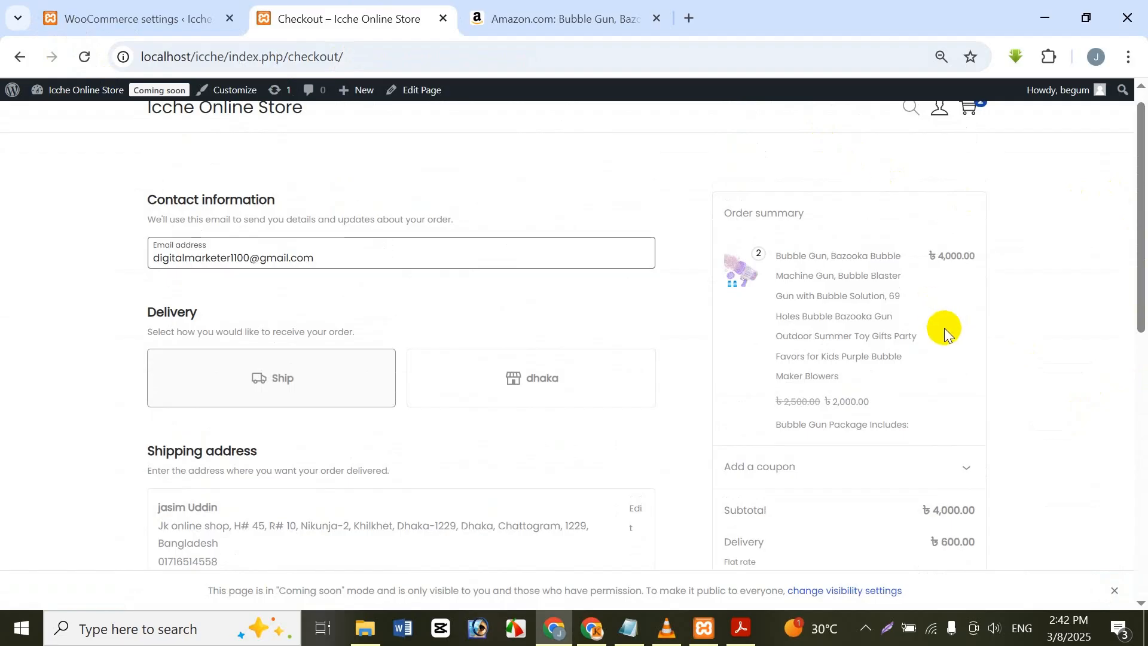
scroll(936, 317, down, 4)
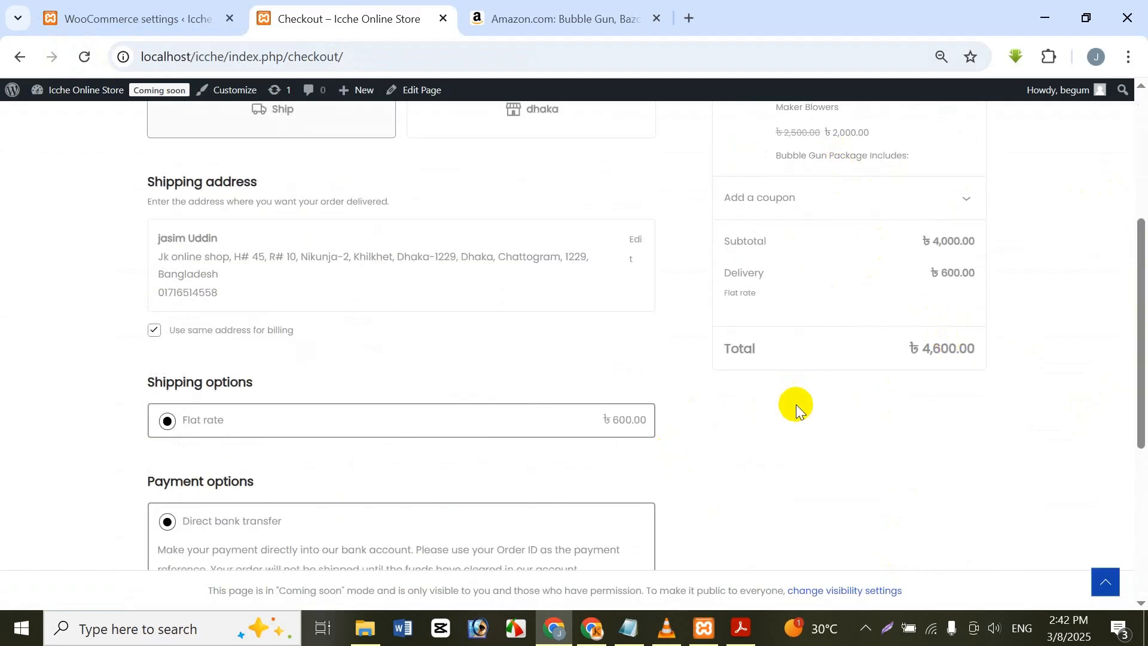
Step: Go back to the store's admin area and open the Checkout page for editing from the list of all pages
click(141, 18)
mouse_move(93, 208)
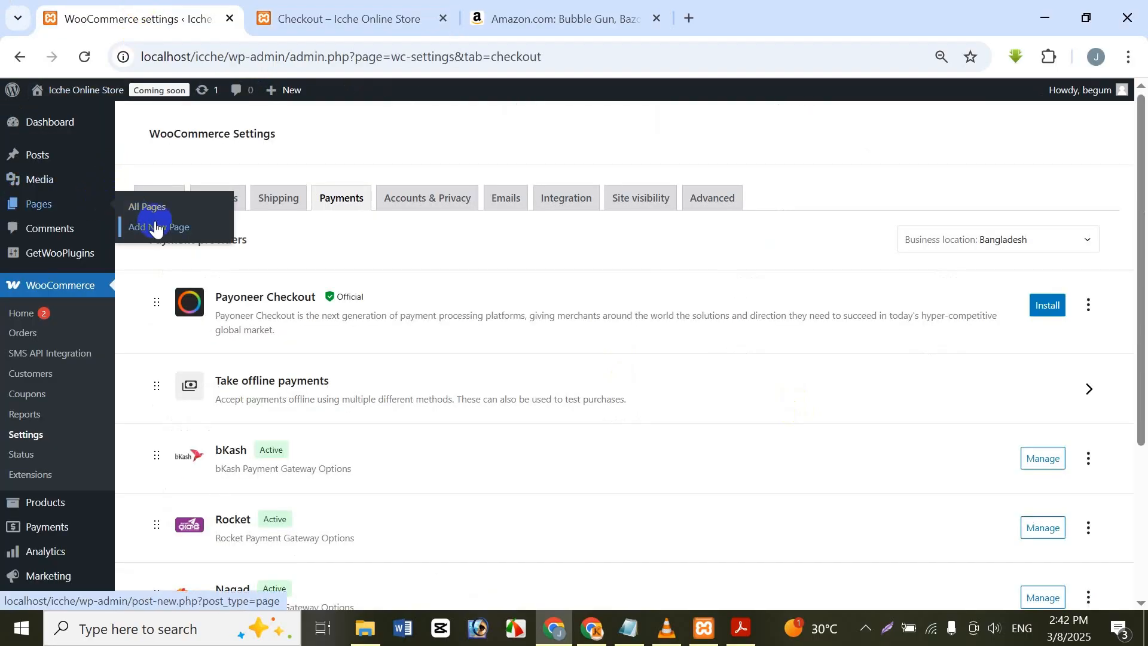
click(178, 213)
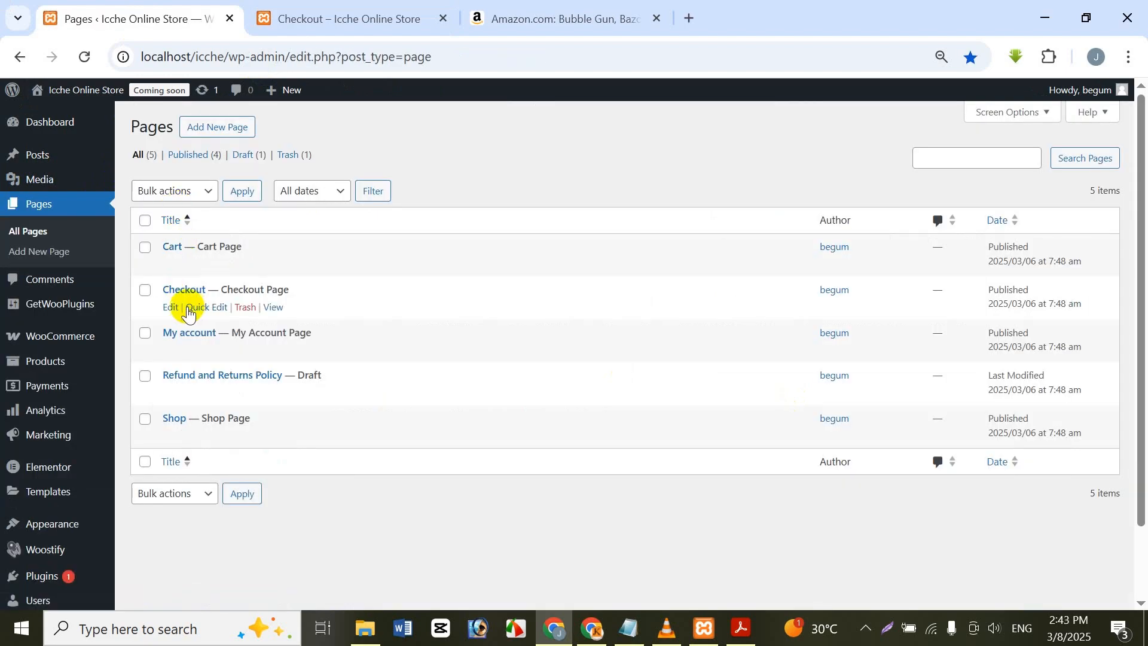
click(168, 308)
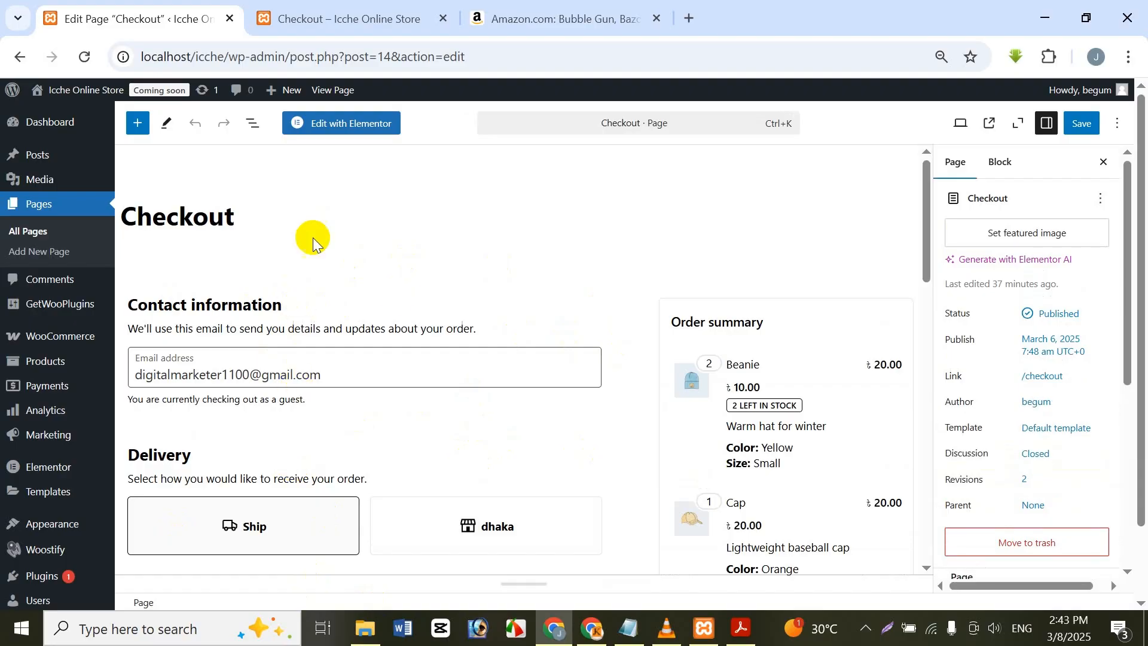
Step: Copy the Checkout block to the clipboard and delete it from the Checkout page
click(641, 386)
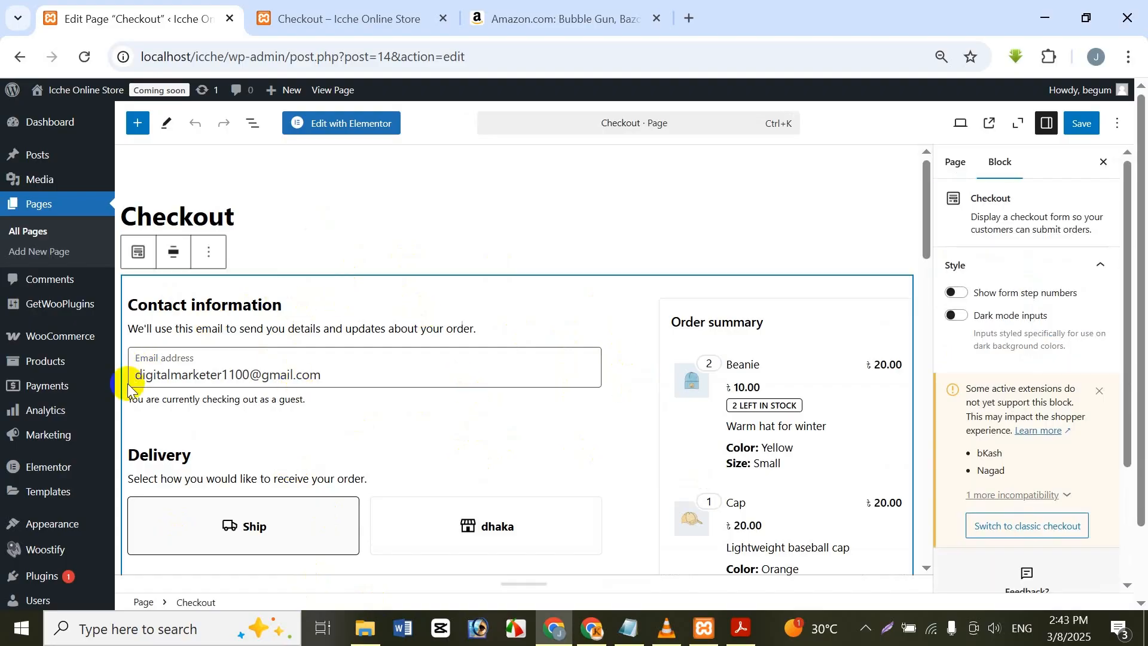
click(99, 445)
key(ctrl+c)
key(ctrl+c)
key(ctrl+c)
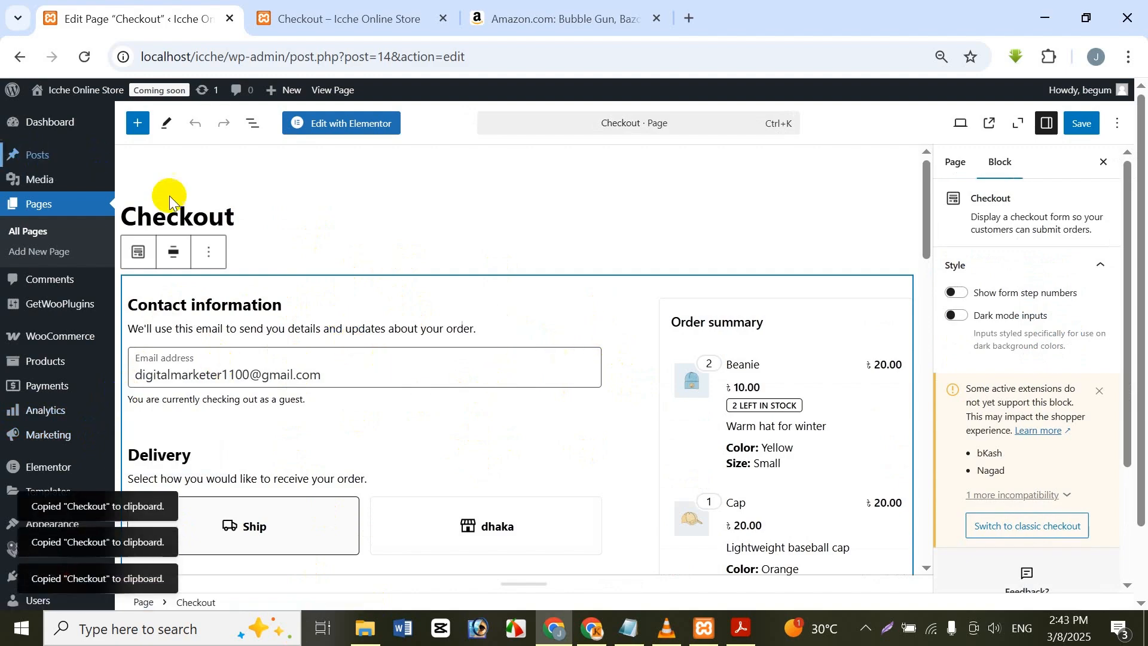
click(210, 252)
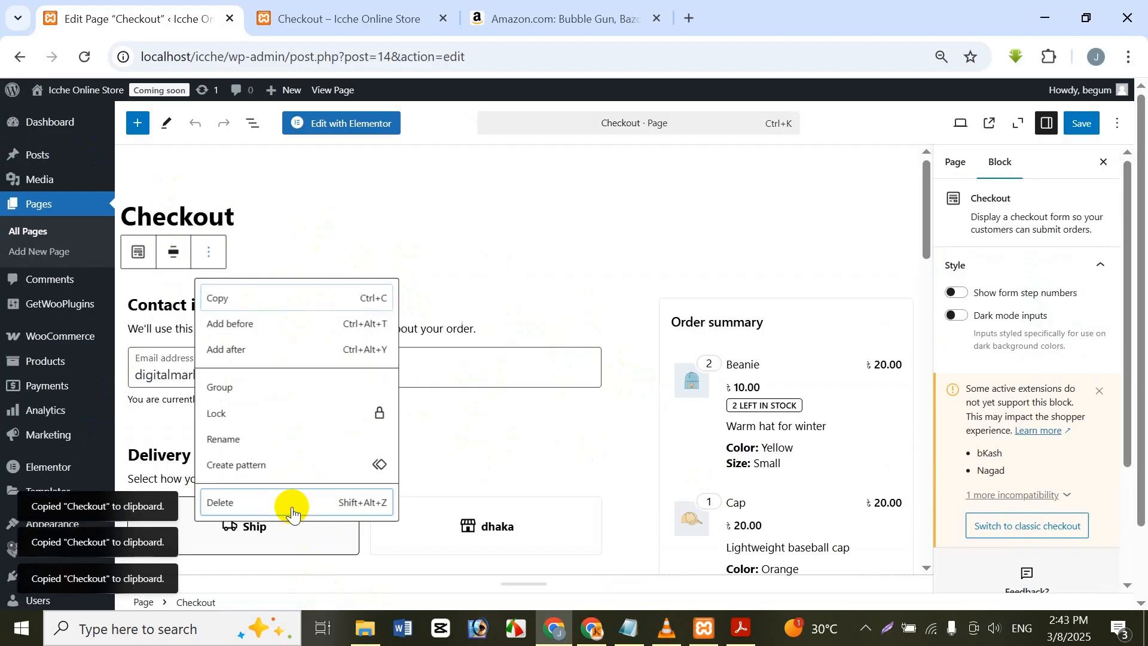
click(290, 505)
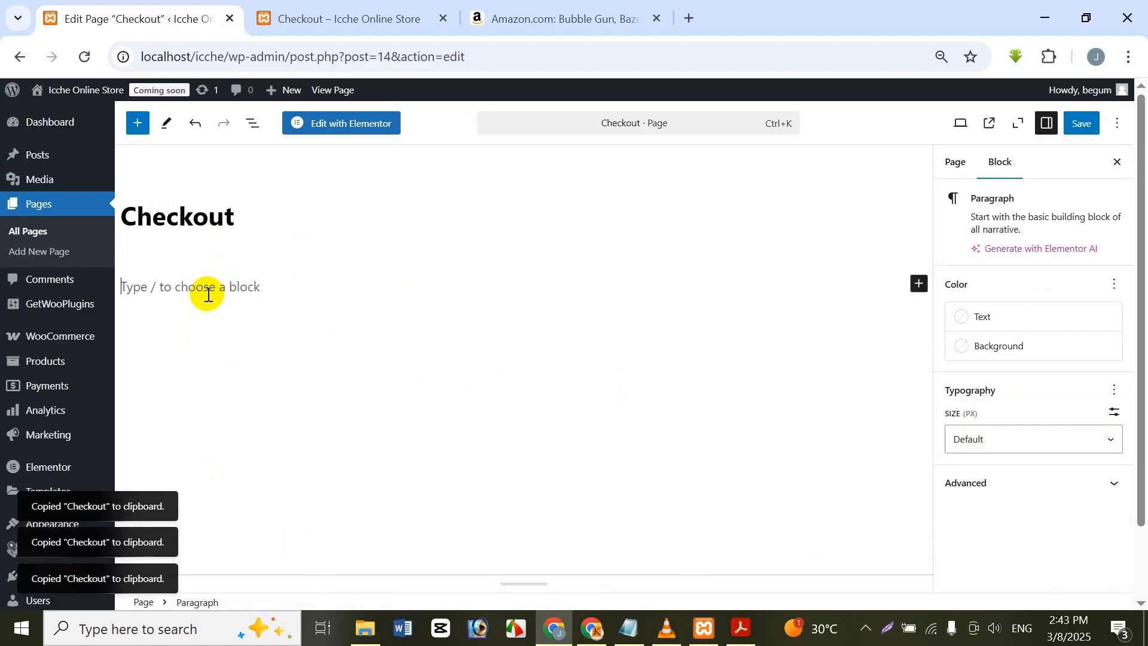
Step: Enter the shortcode [woocomerce_checkout] in the empty paragraph under the Checkout title and save the page
text([)
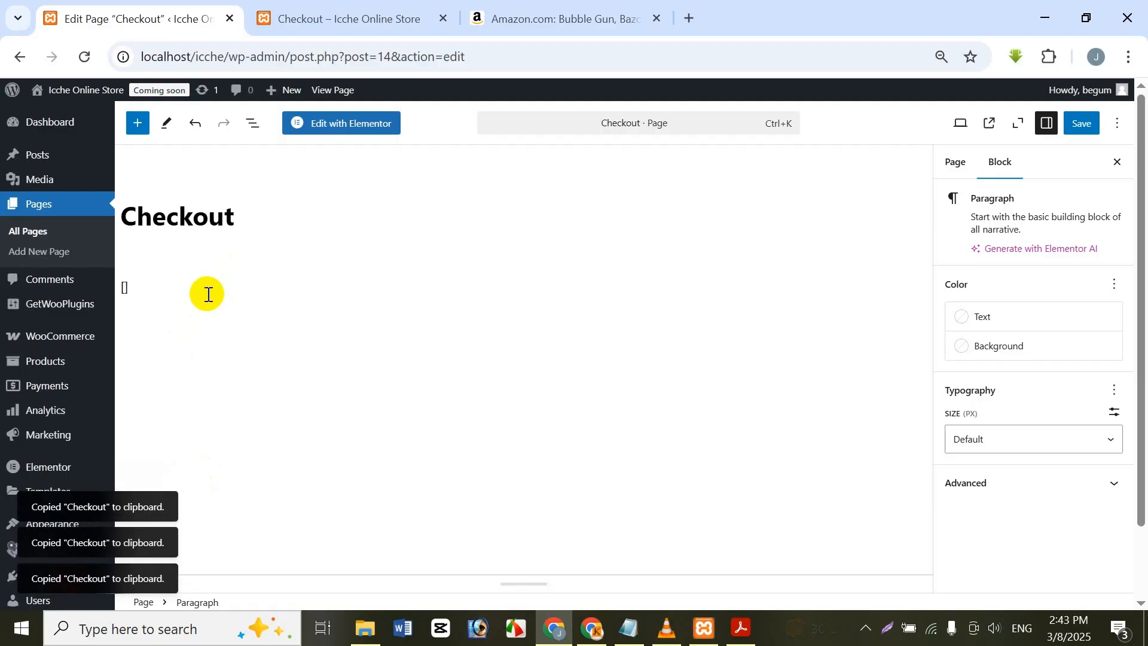
text(woocomerce)
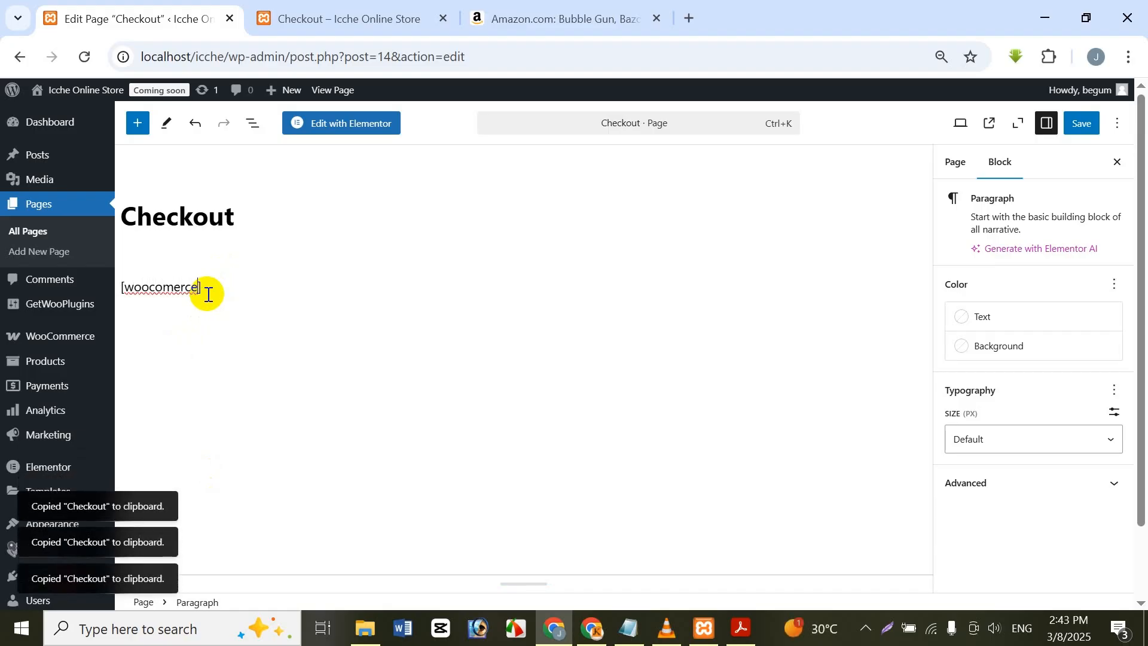
text(_)
text(eckout)
click(1097, 126)
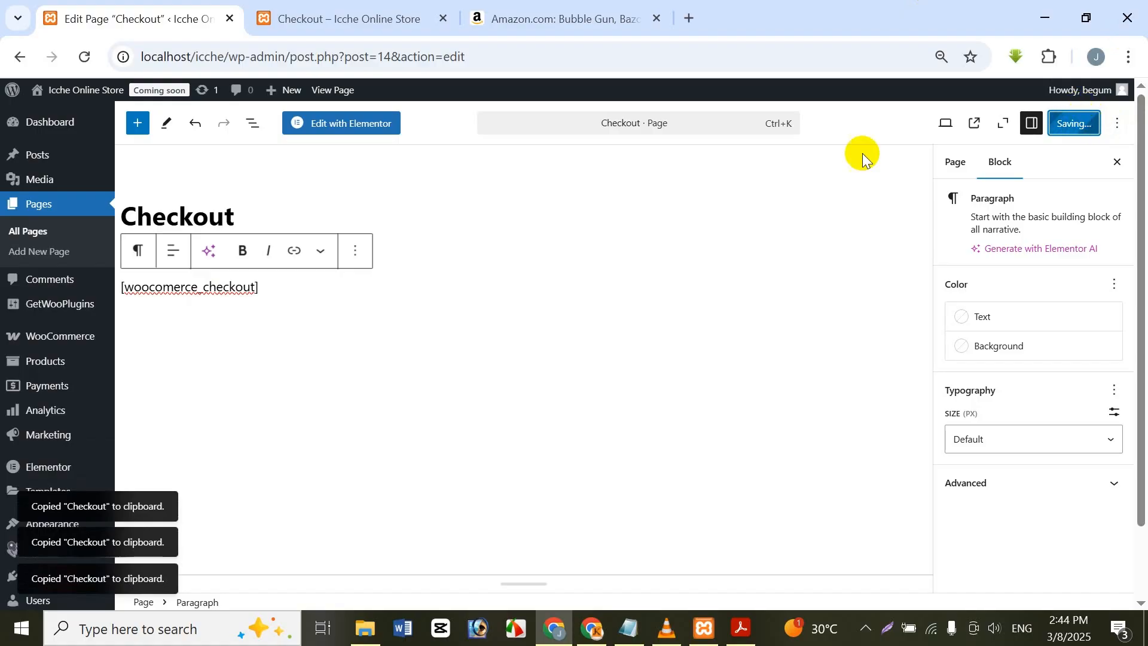
Step: Reload the store's checkout page to check how the shortcode renders, and return to the Checkout page editor
click(290, 8)
click(86, 55)
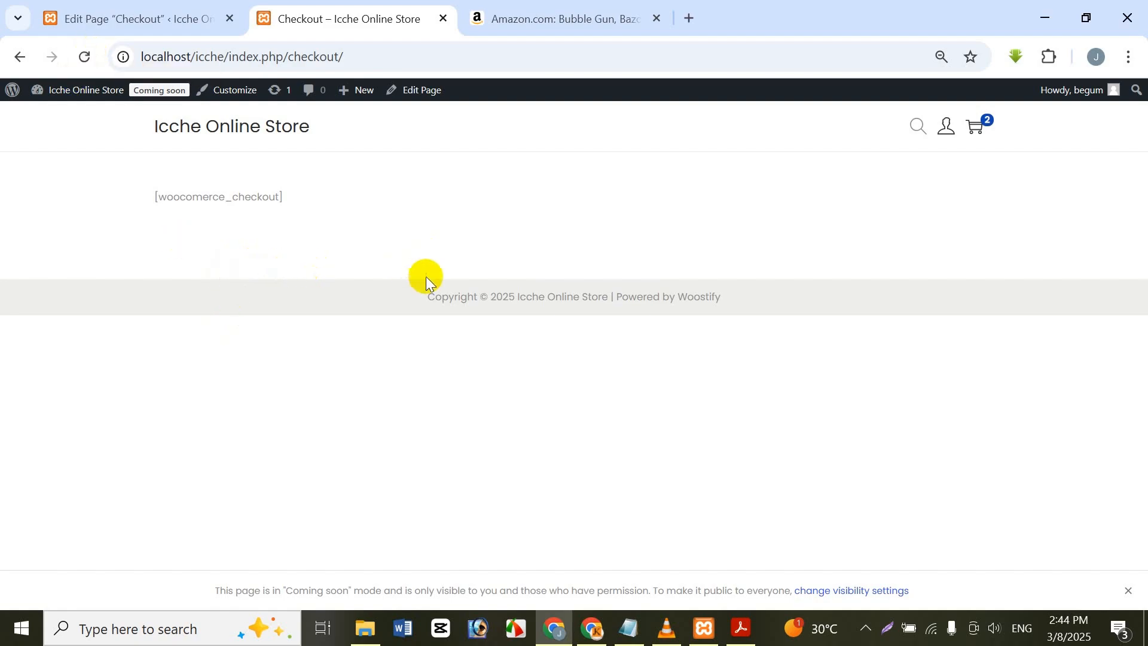
click(163, 19)
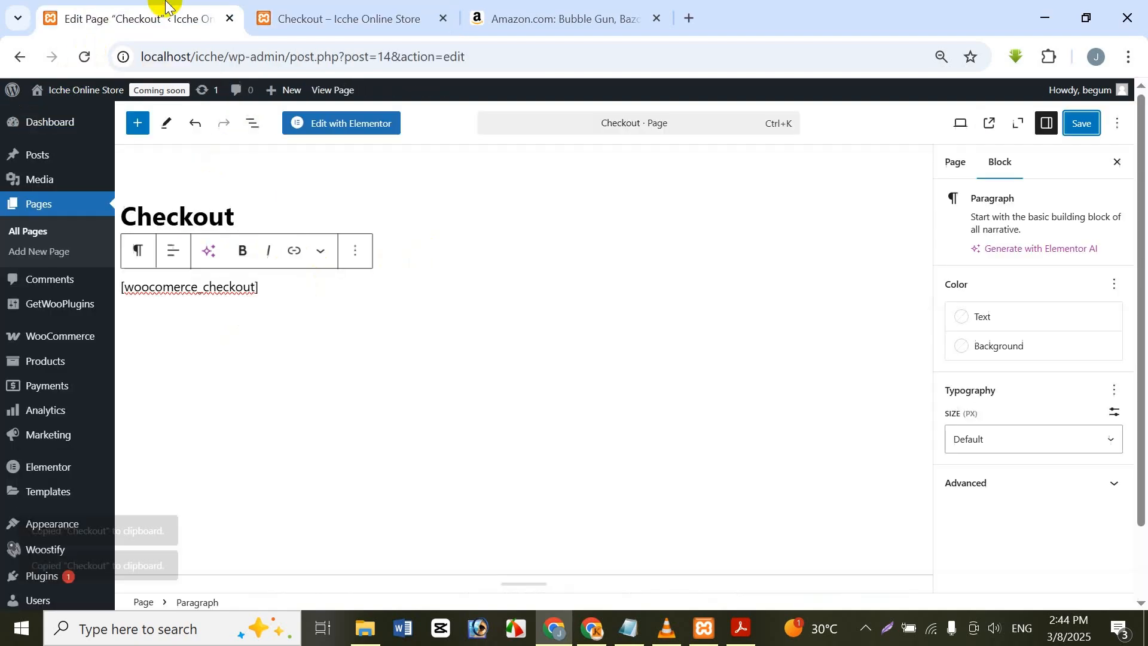
click(207, 288)
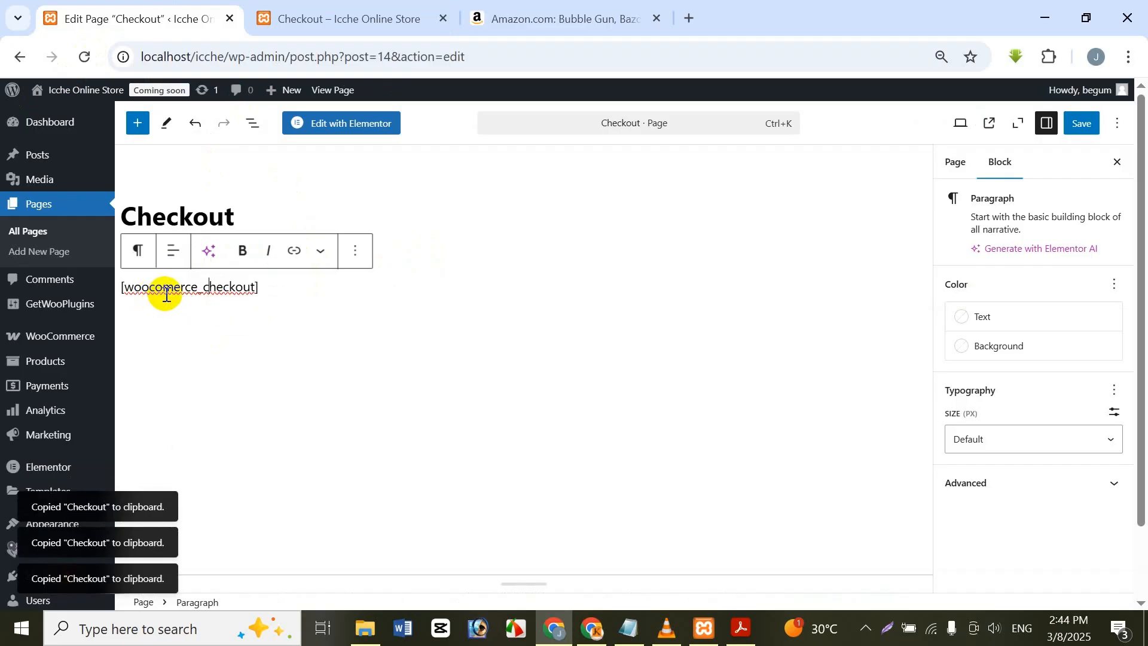
key(Delete)
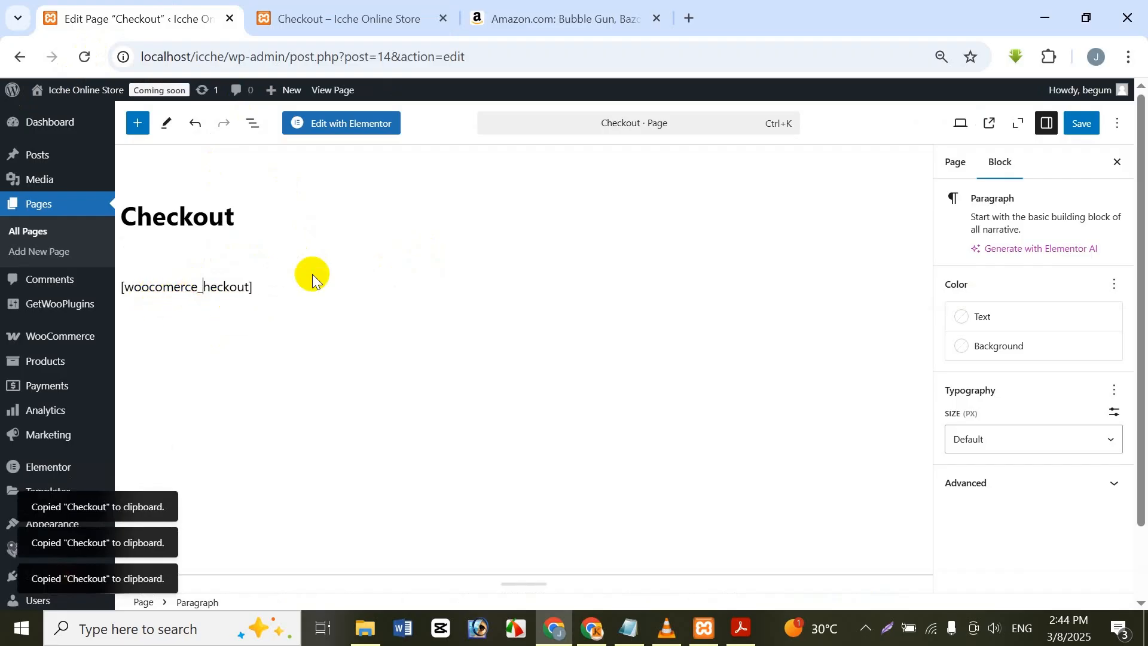
text(C)
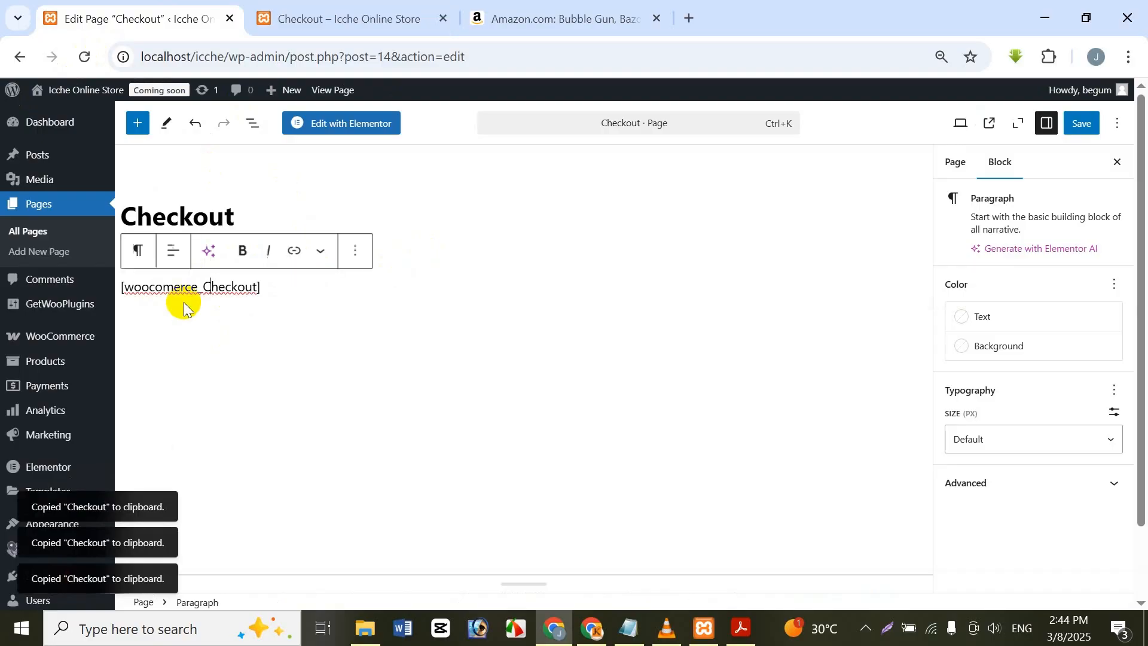
key(BackSpace)
text(c)
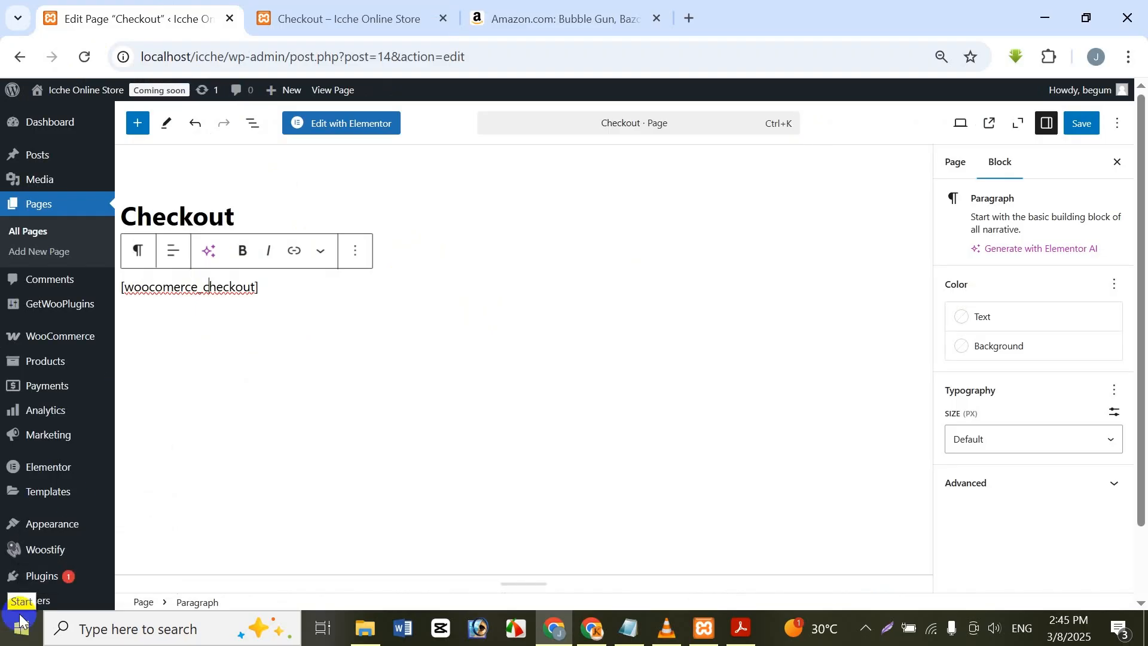
Step: Correct the shortcode's spelling to [woocommerce_checkout] and save the Checkout page
click(163, 289)
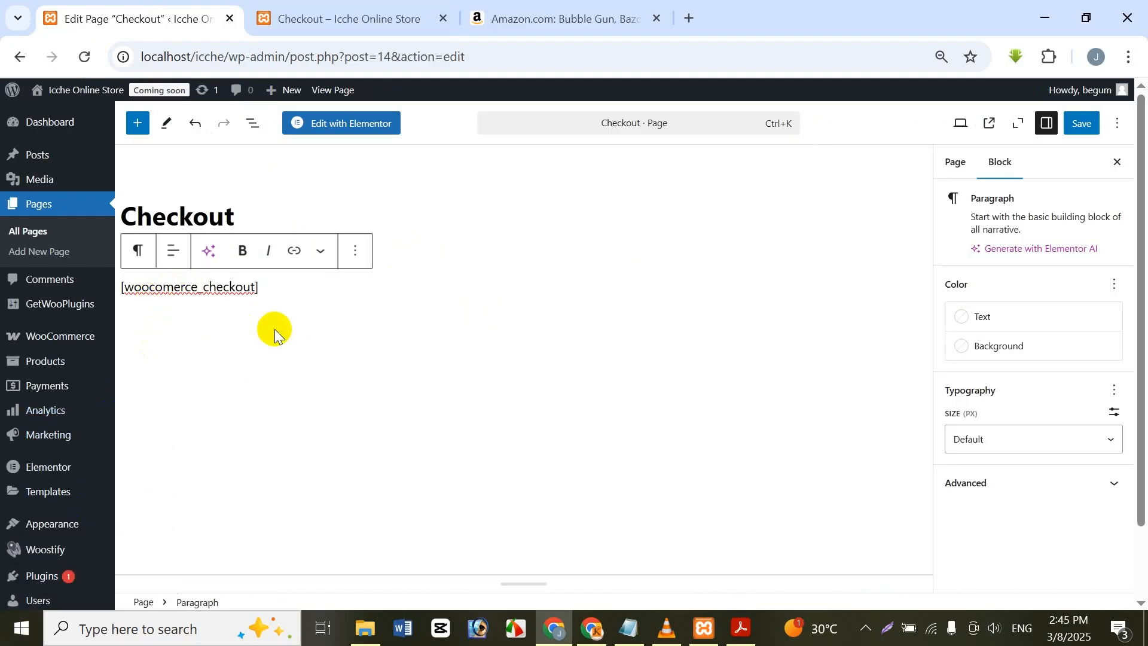
text(m)
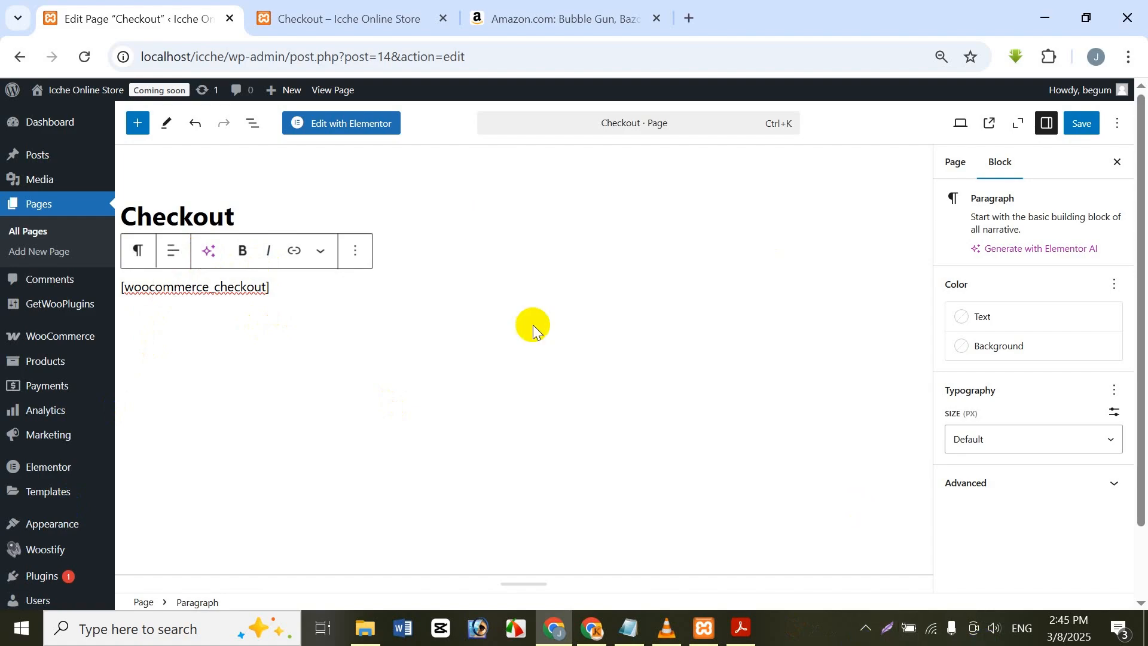
click(1092, 128)
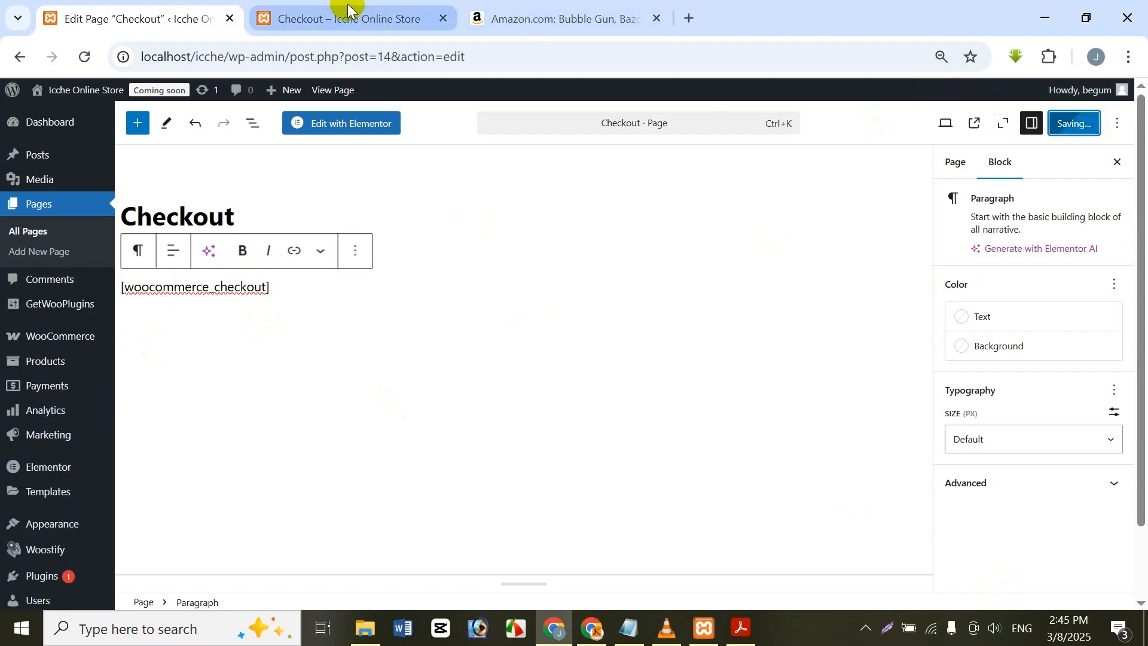
Step: Reload the store's checkout page and look through the order form and its payment methods, including bKash, Rocket and Nagad
mouse_move(348, 10)
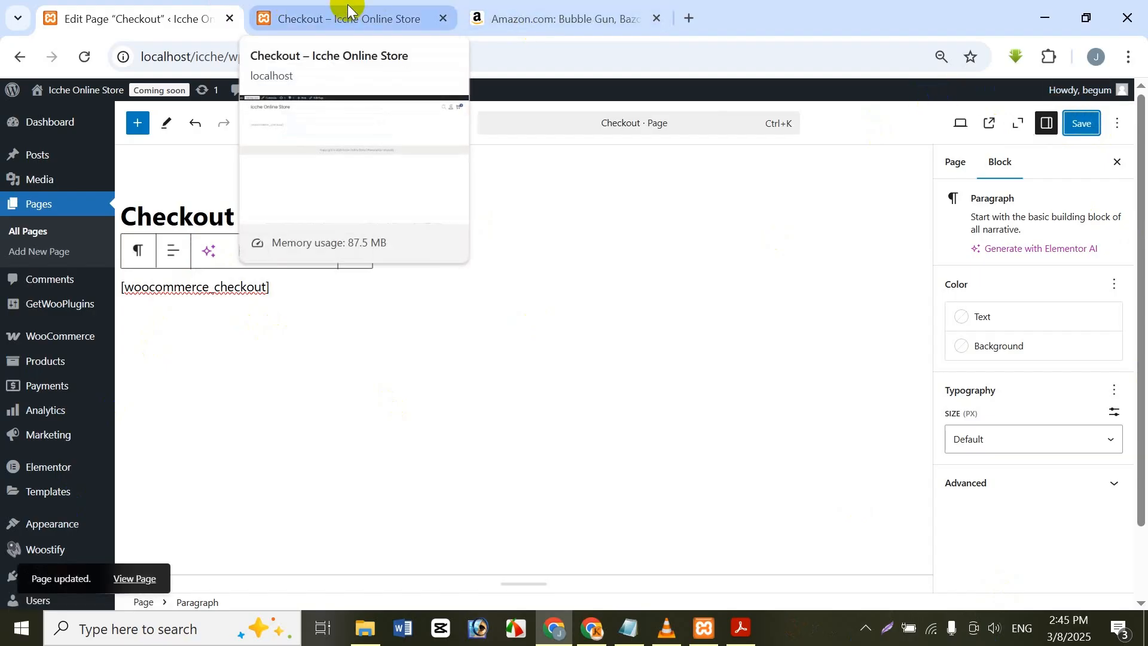
click(348, 10)
click(83, 57)
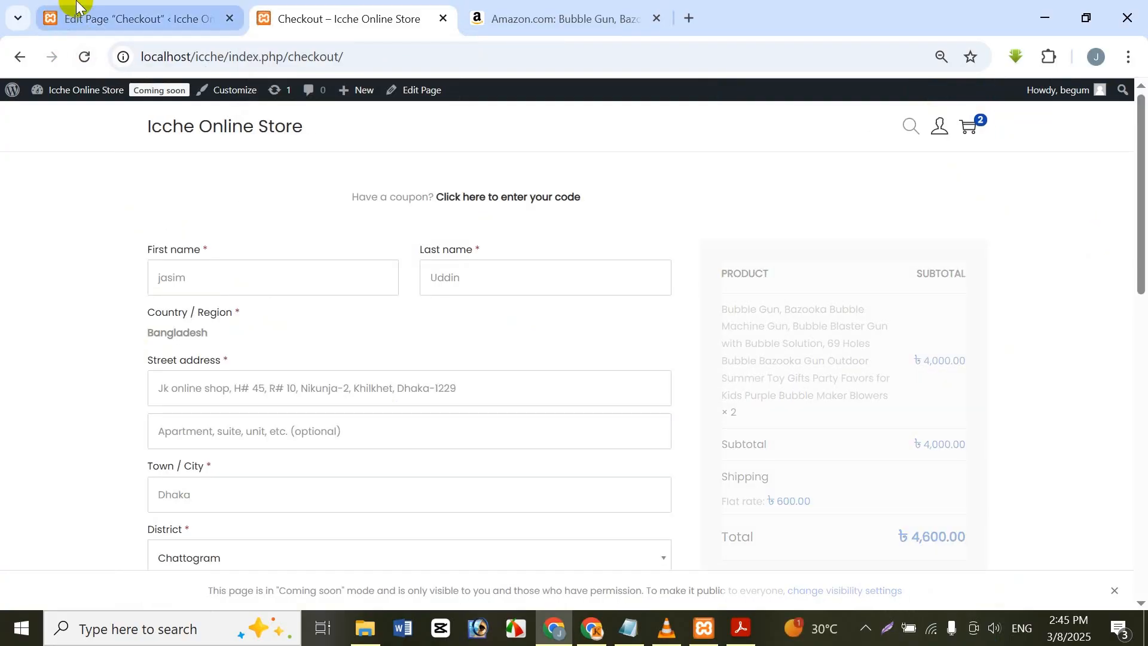
drag(1136, 192, 1123, 344)
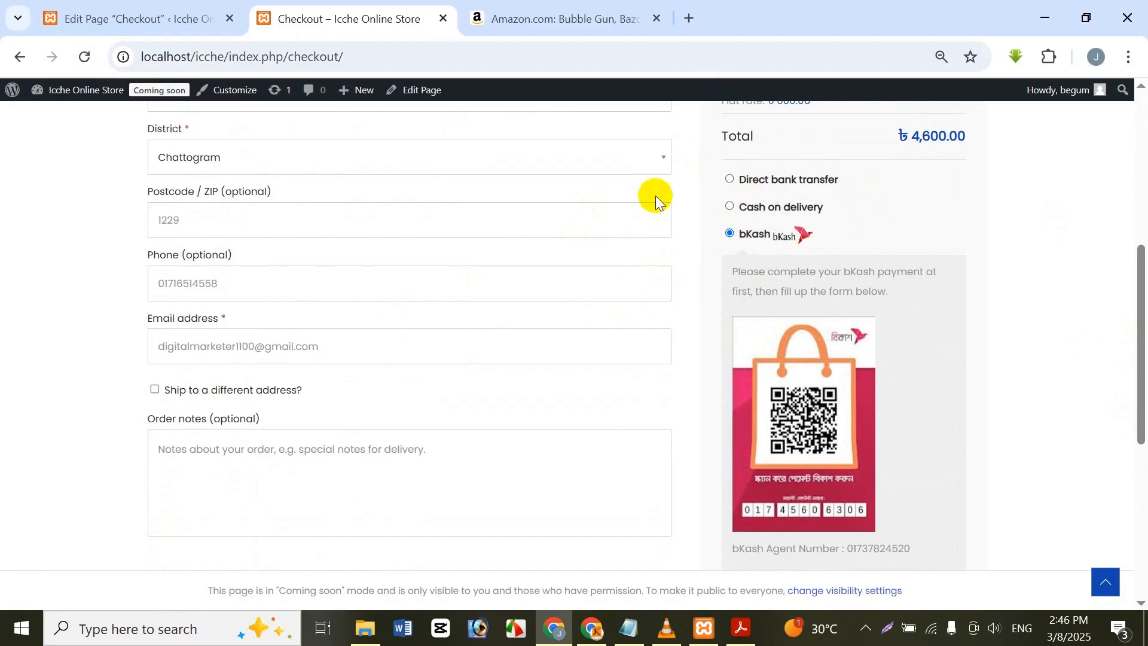
scroll(751, 346, down, 5)
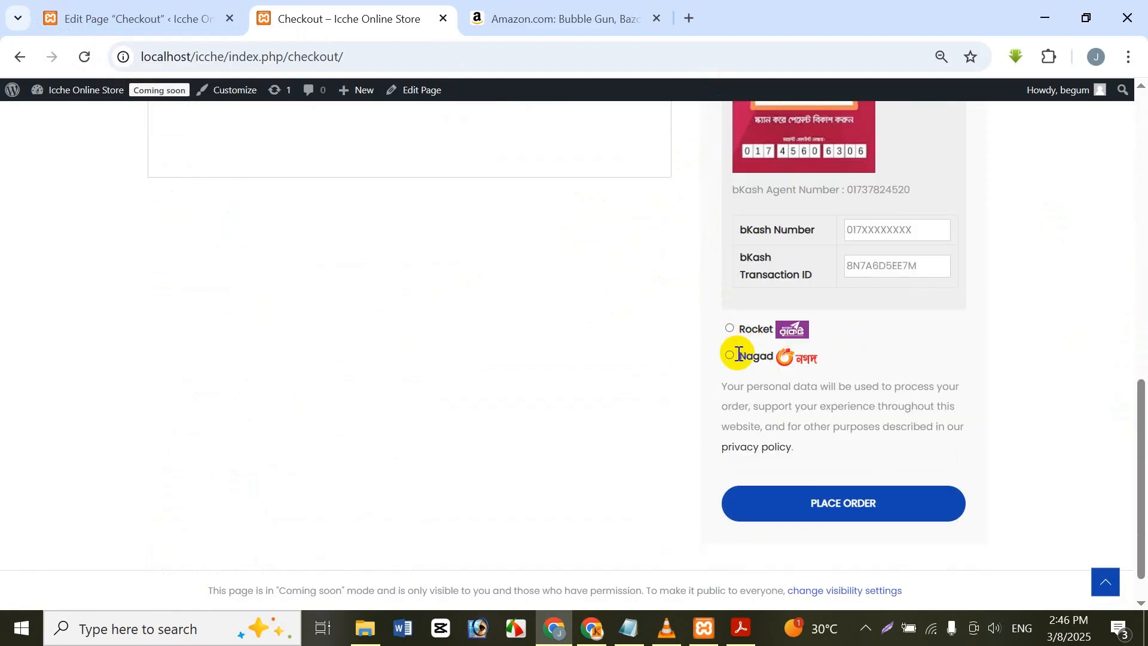
scroll(757, 312, up, 5)
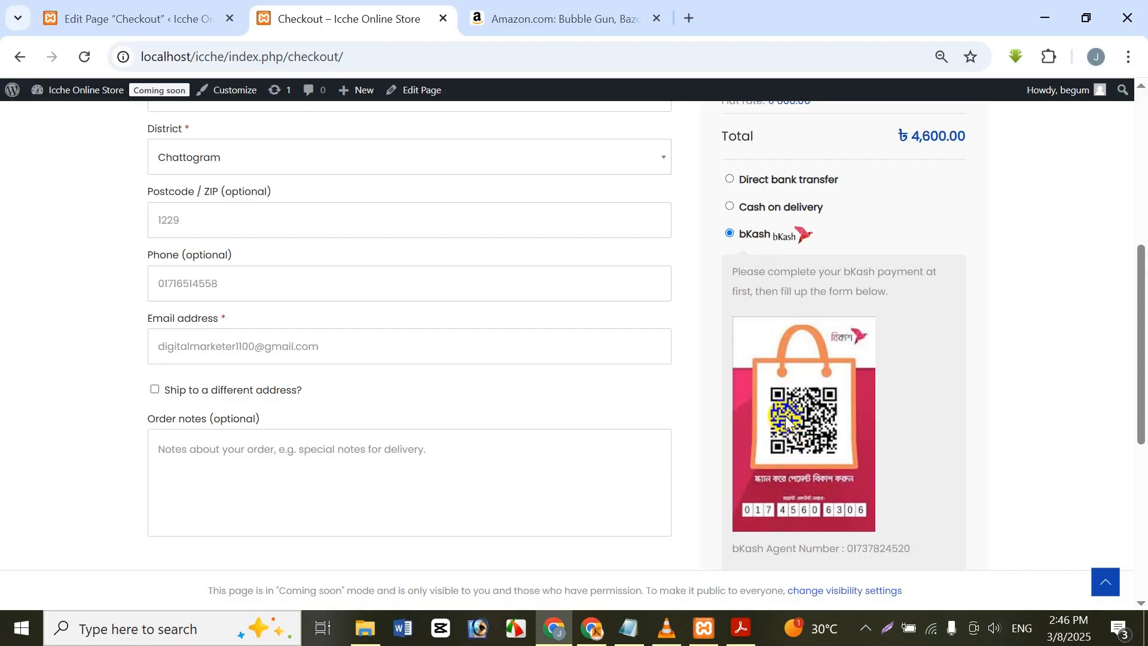
scroll(785, 415, down, 3)
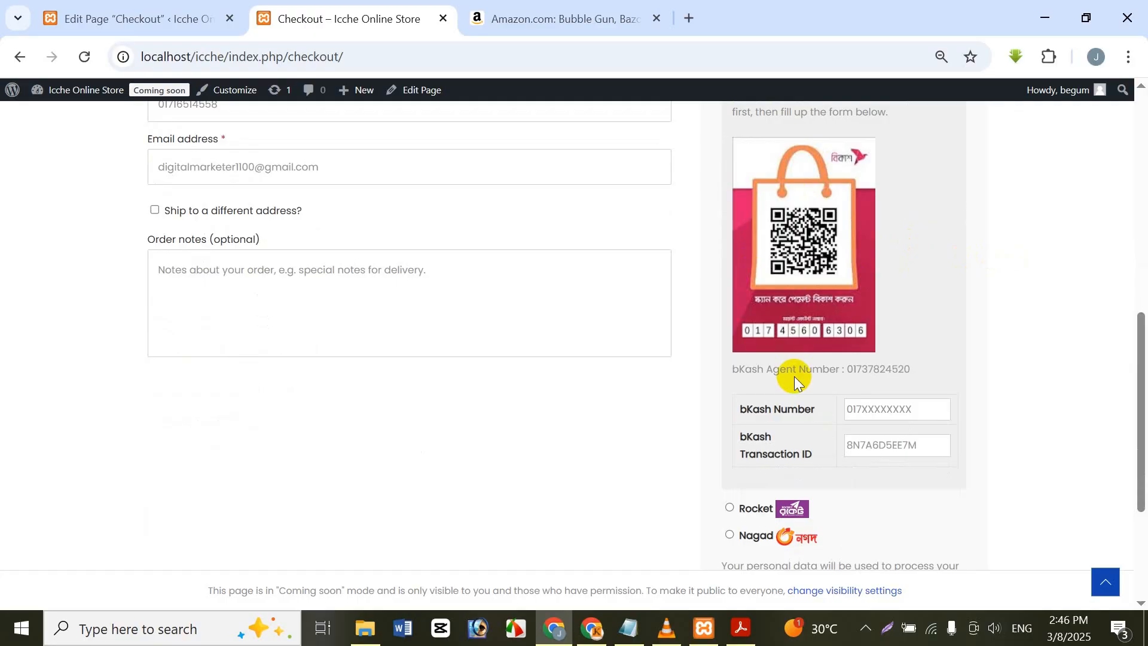
scroll(646, 239, down, 3)
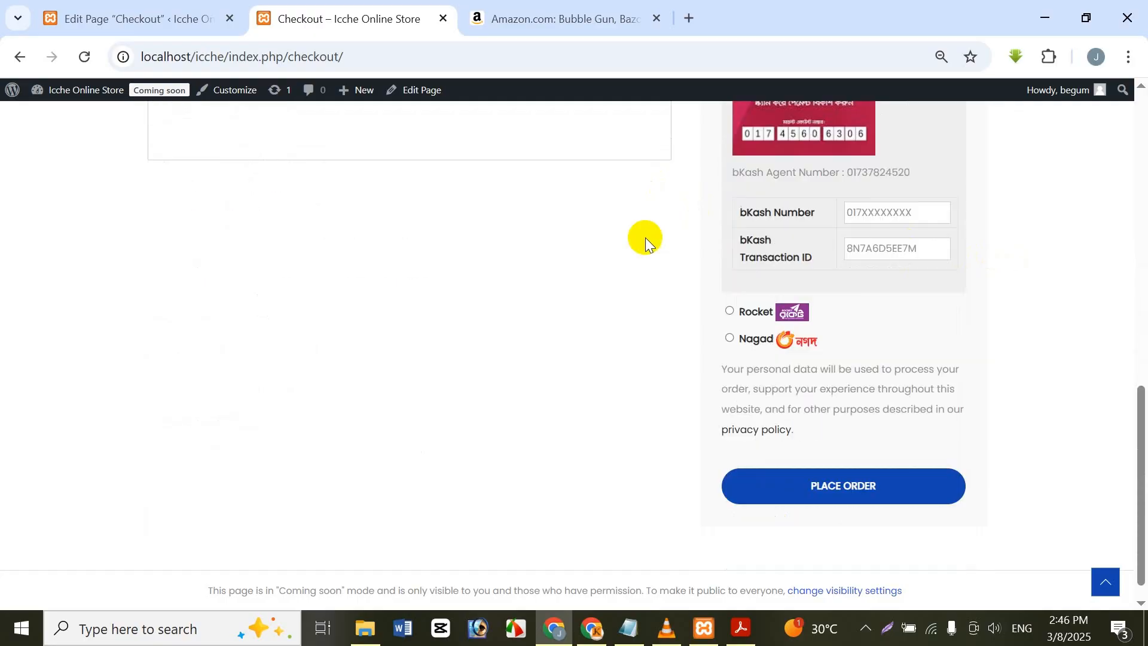
scroll(682, 351, up, 5)
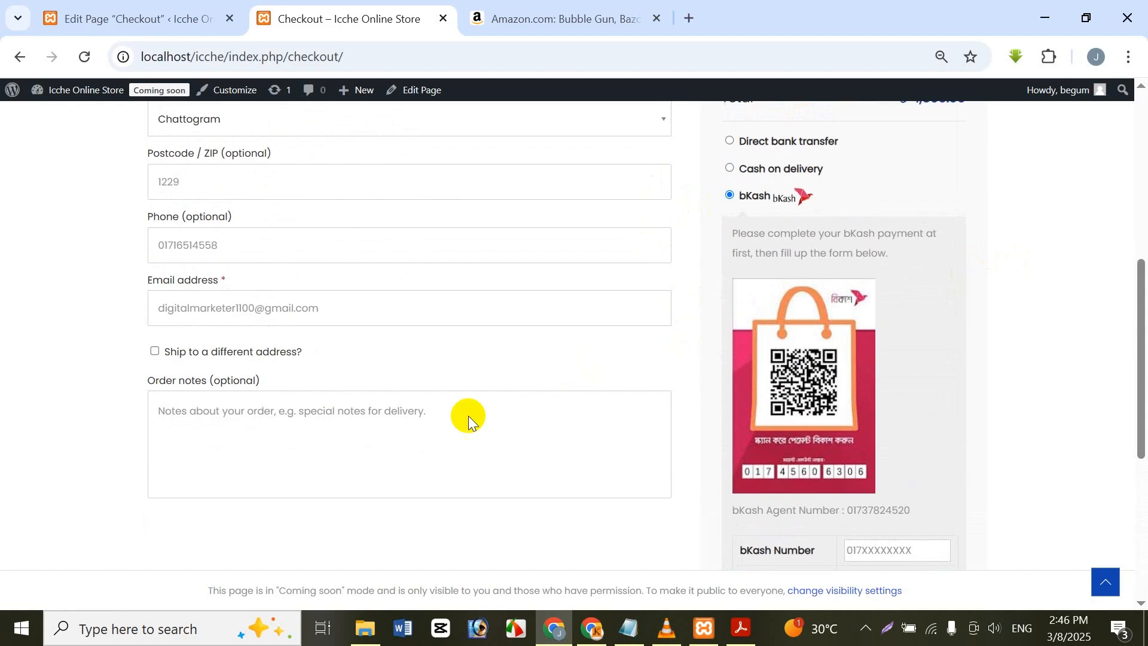
scroll(468, 416, up, 7)
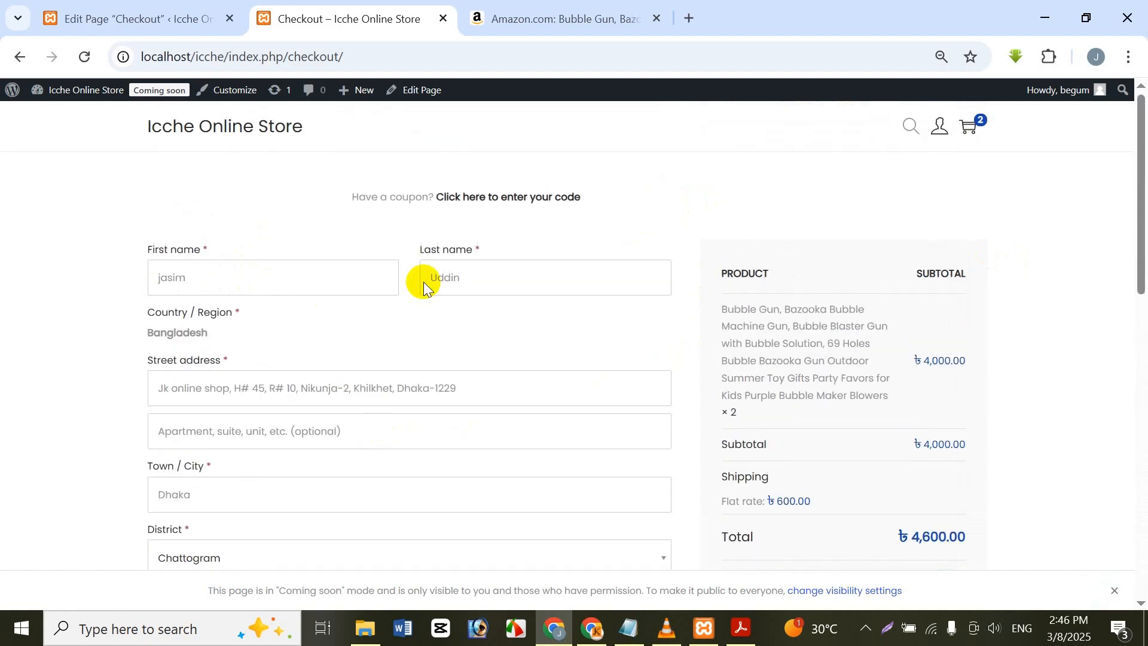
Step: Fill in the customer's first name, last name and street address in the checkout form from the saved autofill entries
click(336, 289)
click(288, 329)
drag(333, 274, 133, 263)
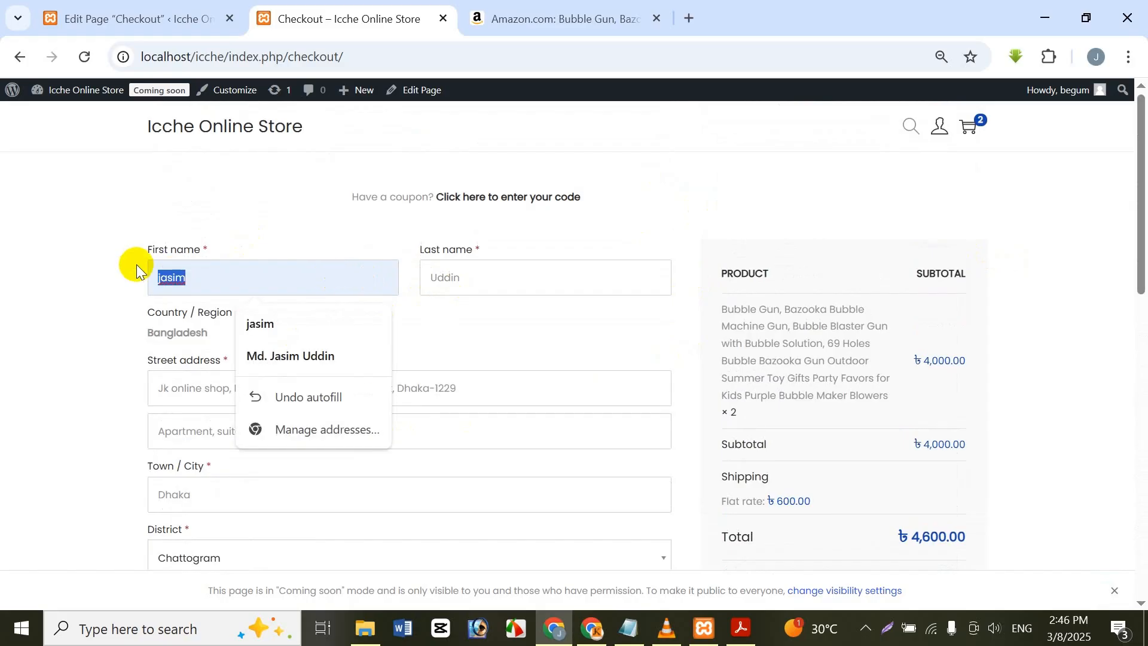
click(463, 291)
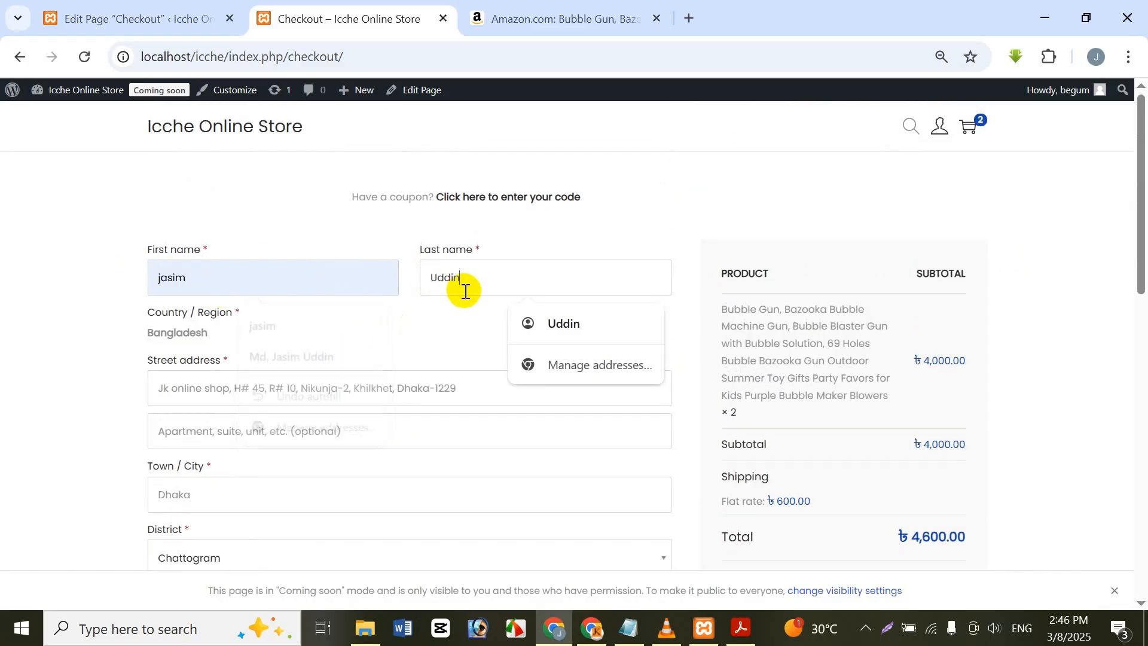
click(520, 318)
click(367, 389)
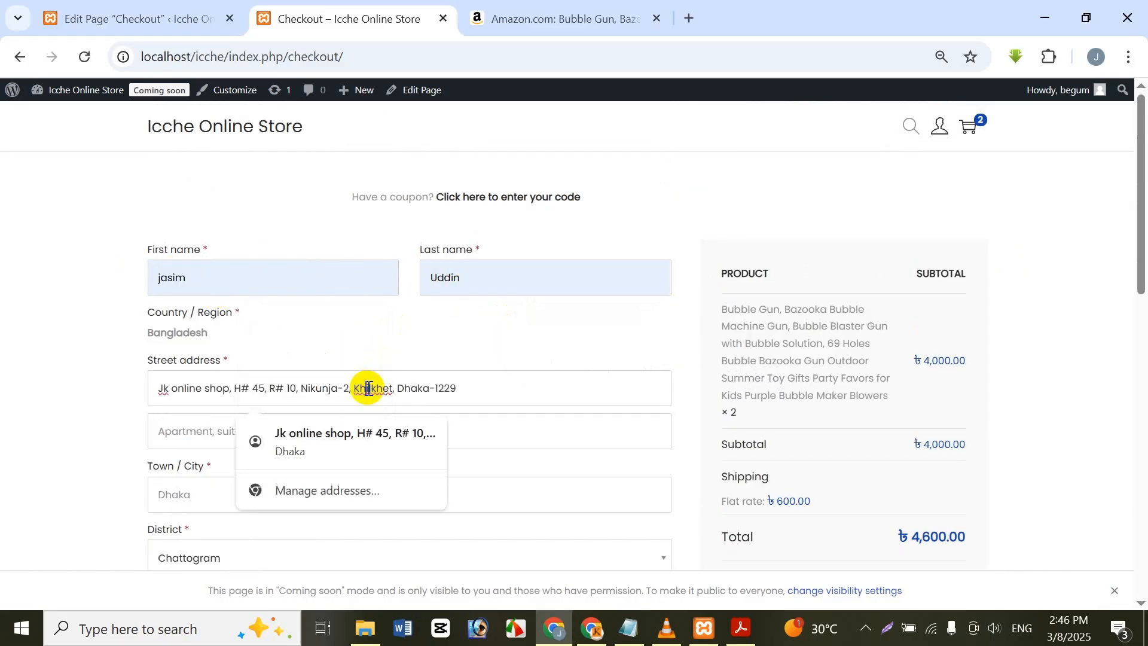
click(353, 433)
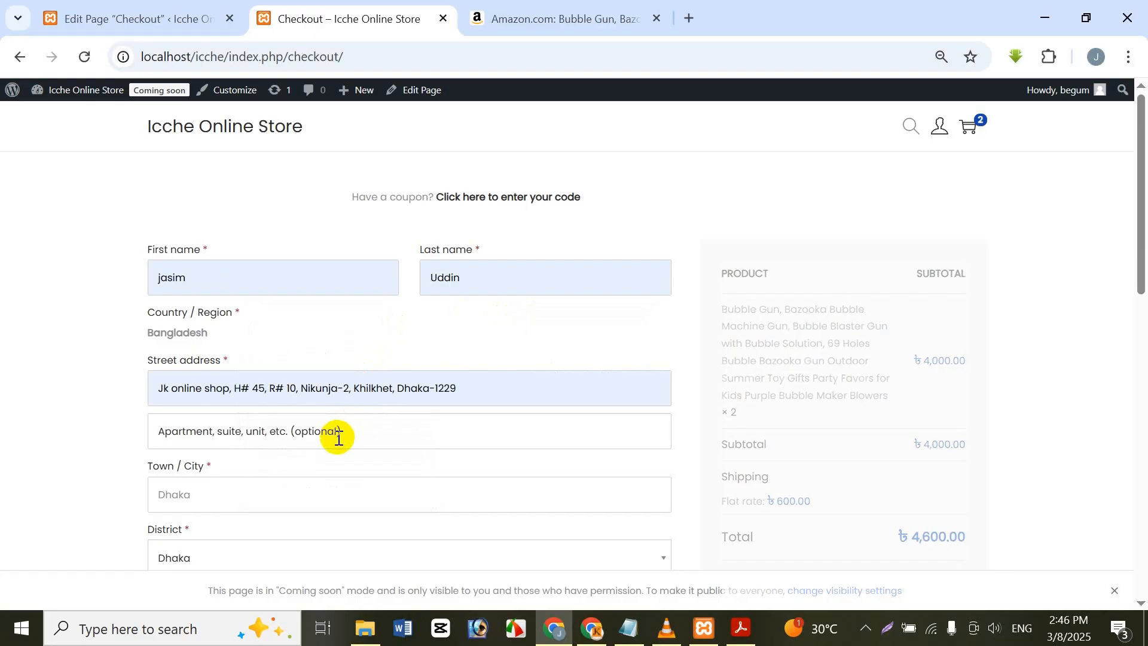
Step: Fill in the customer's town from the saved entry and go through the district, postcode, phone and email fields
scroll(326, 444, down, 1)
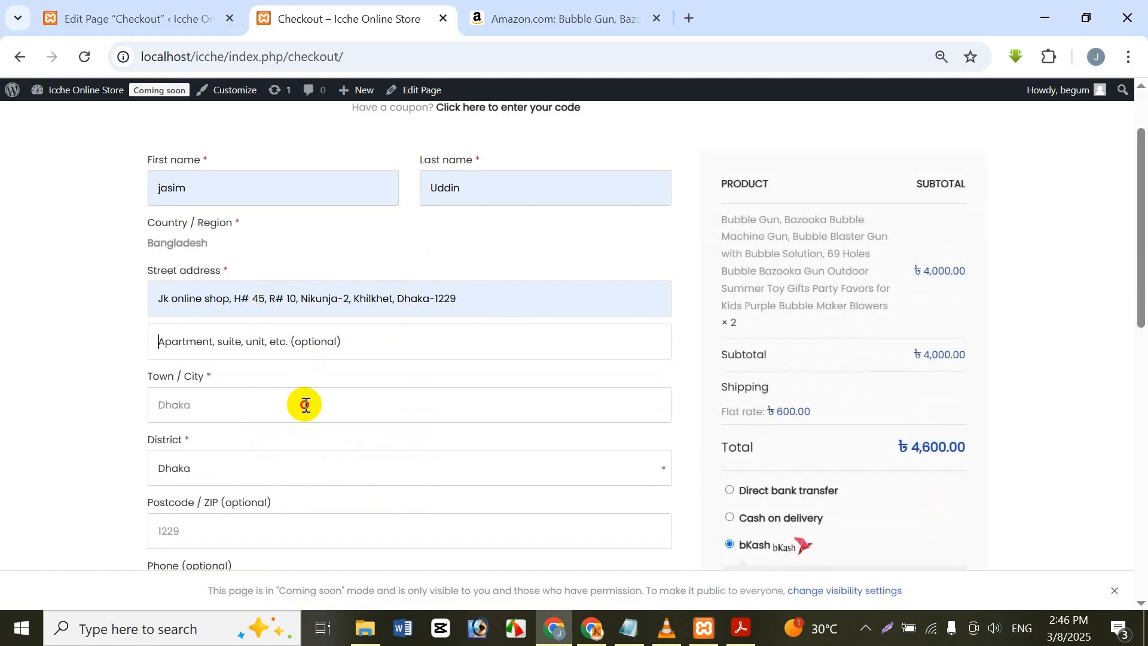
click(303, 403)
click(315, 453)
click(324, 468)
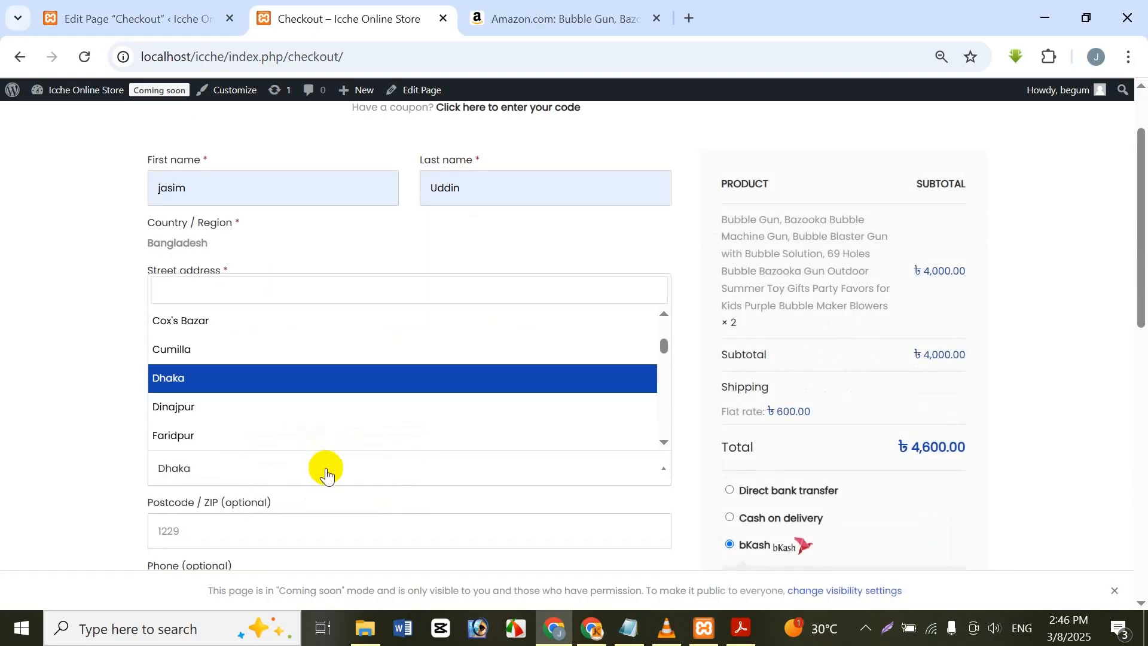
click(299, 512)
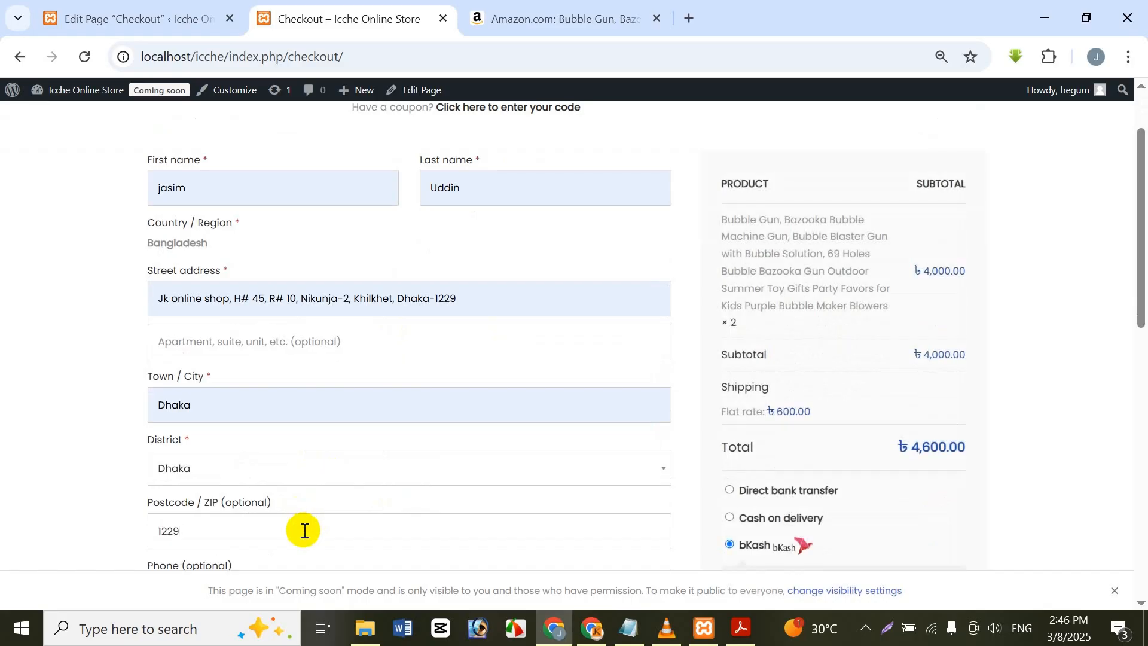
scroll(307, 500, down, 5)
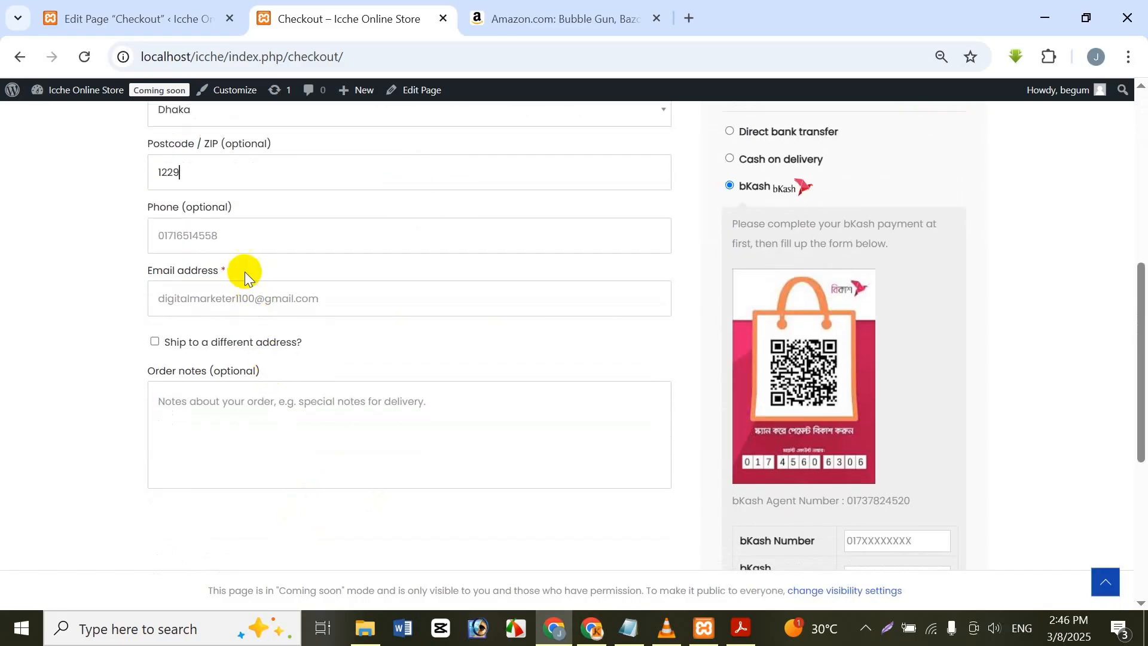
click(239, 247)
click(167, 289)
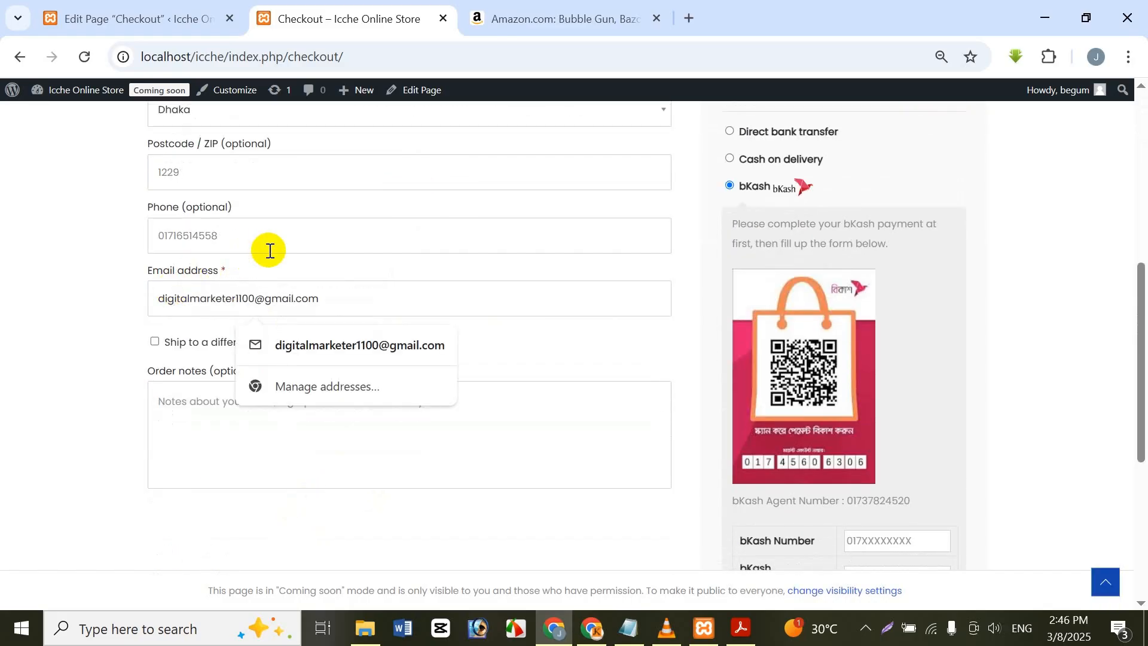
Step: Review the bKash number and transaction ID fields, the Rocket and Nagad options, the place-order area and the order summary
scroll(644, 218, down, 4)
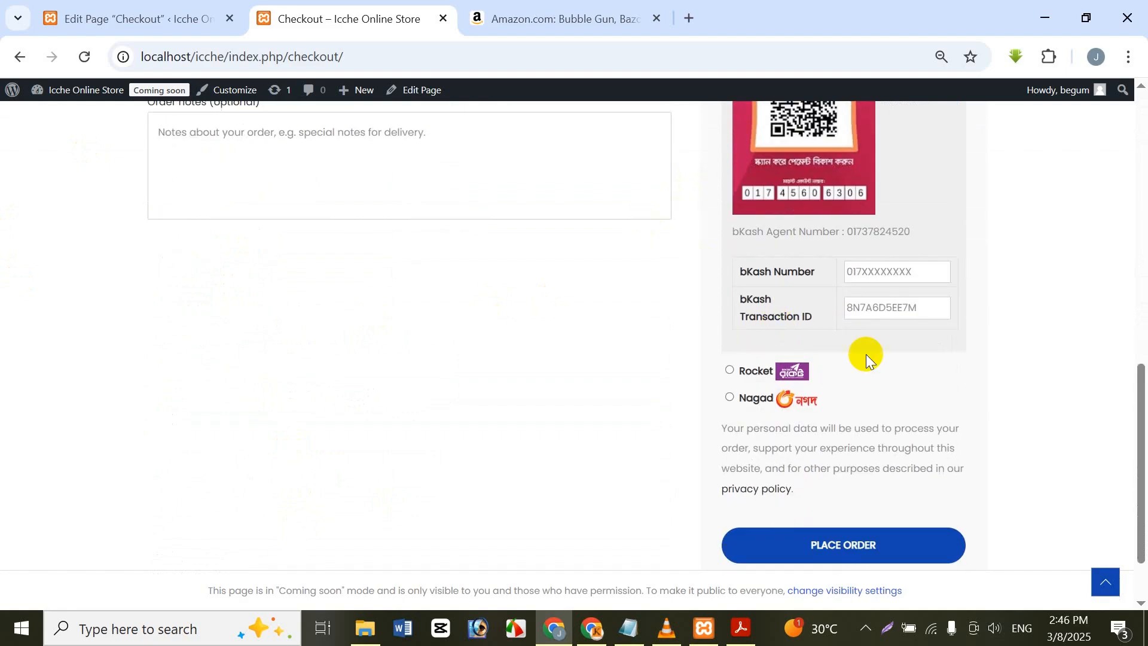
scroll(867, 304, up, 5)
scroll(855, 324, down, 5)
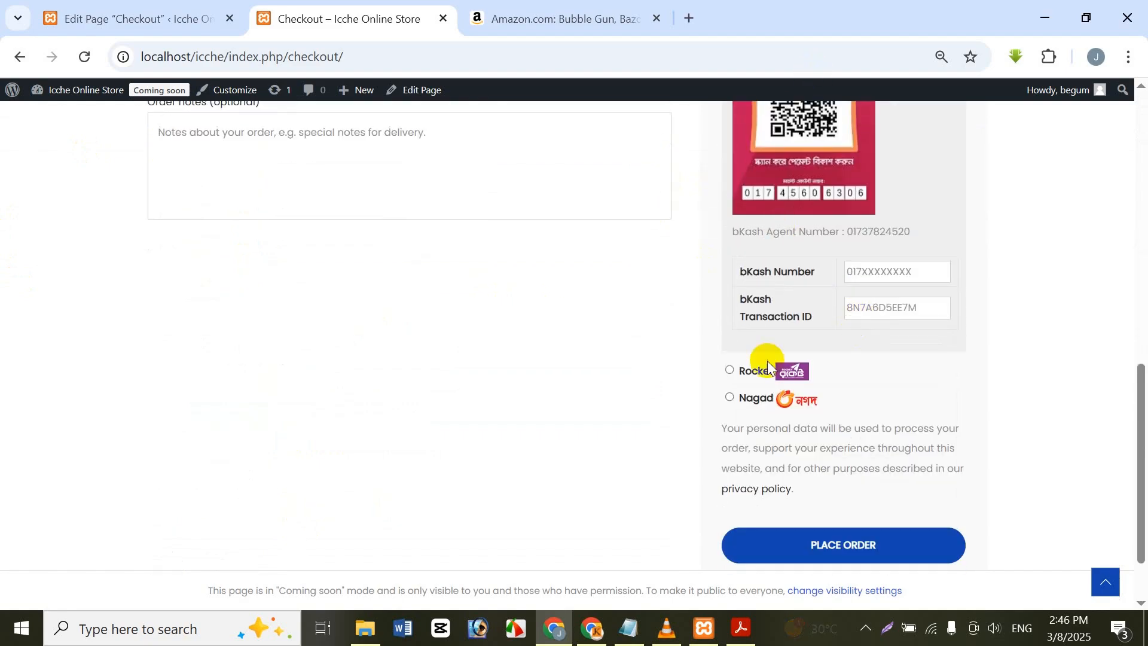
click(793, 537)
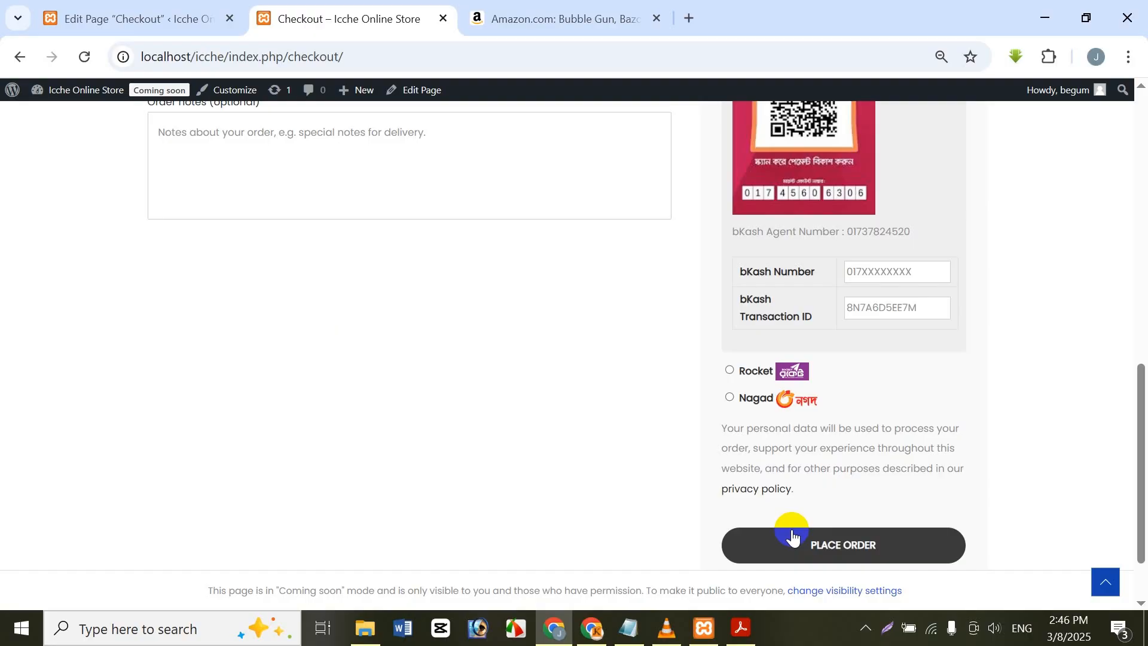
scroll(794, 533, up, 5)
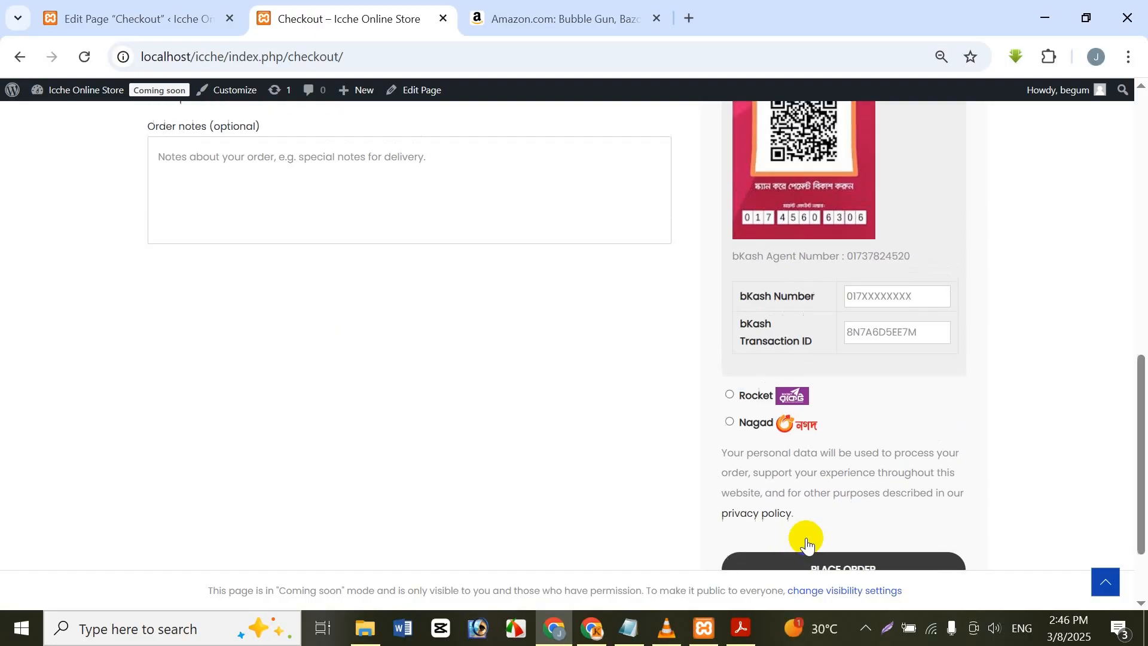
scroll(814, 186, down, 1)
scroll(813, 183, down, 2)
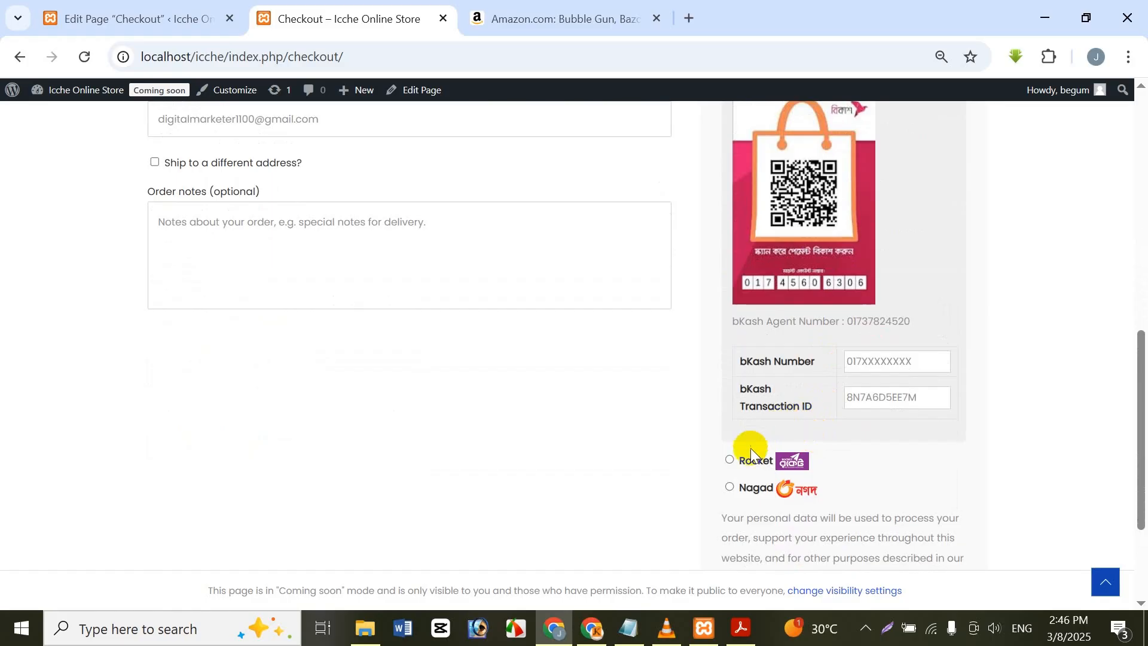
scroll(774, 335, up, 1)
scroll(774, 335, up, 5)
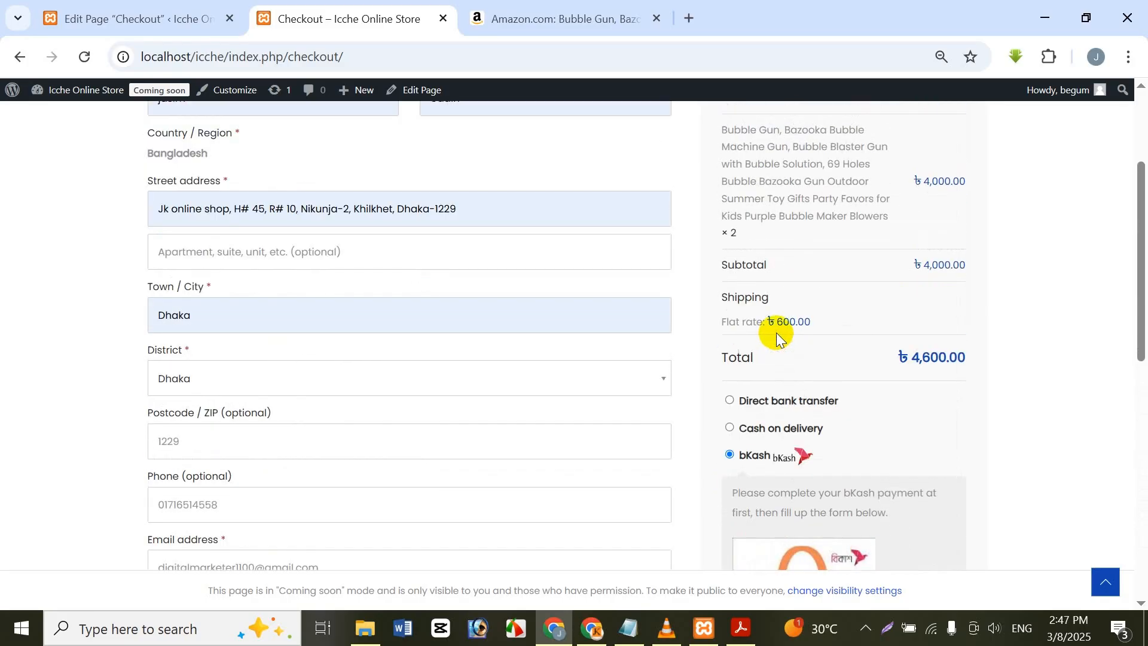
Step: Go back to the admin site, open the WooCommerce settings and look through the payment providers
click(90, 8)
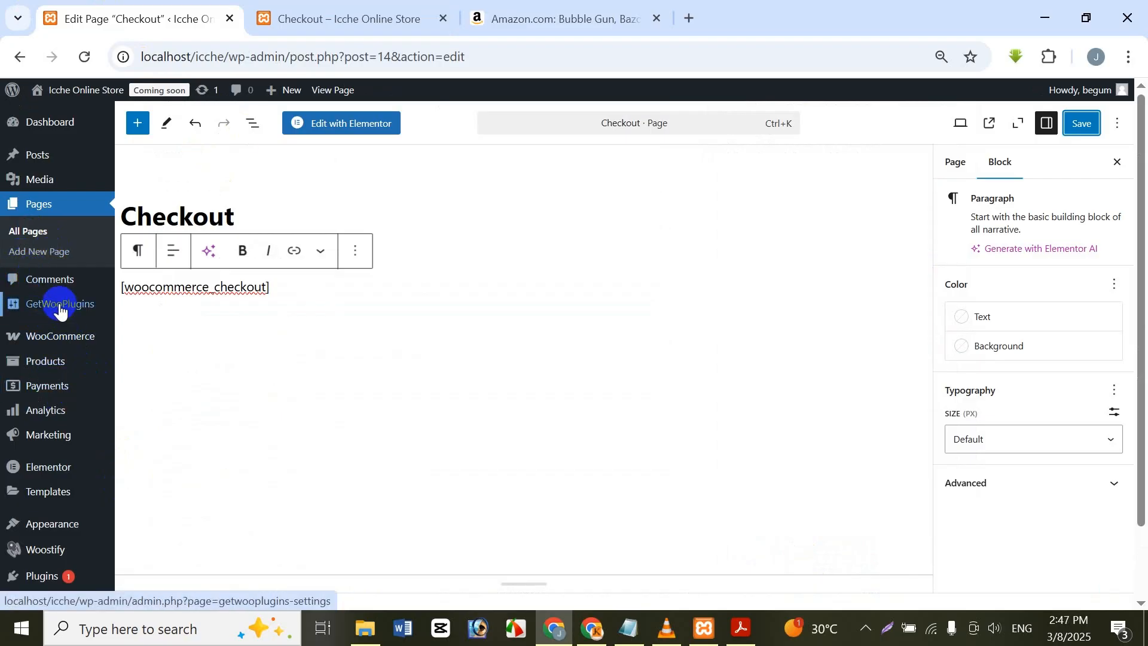
mouse_move(36, 337)
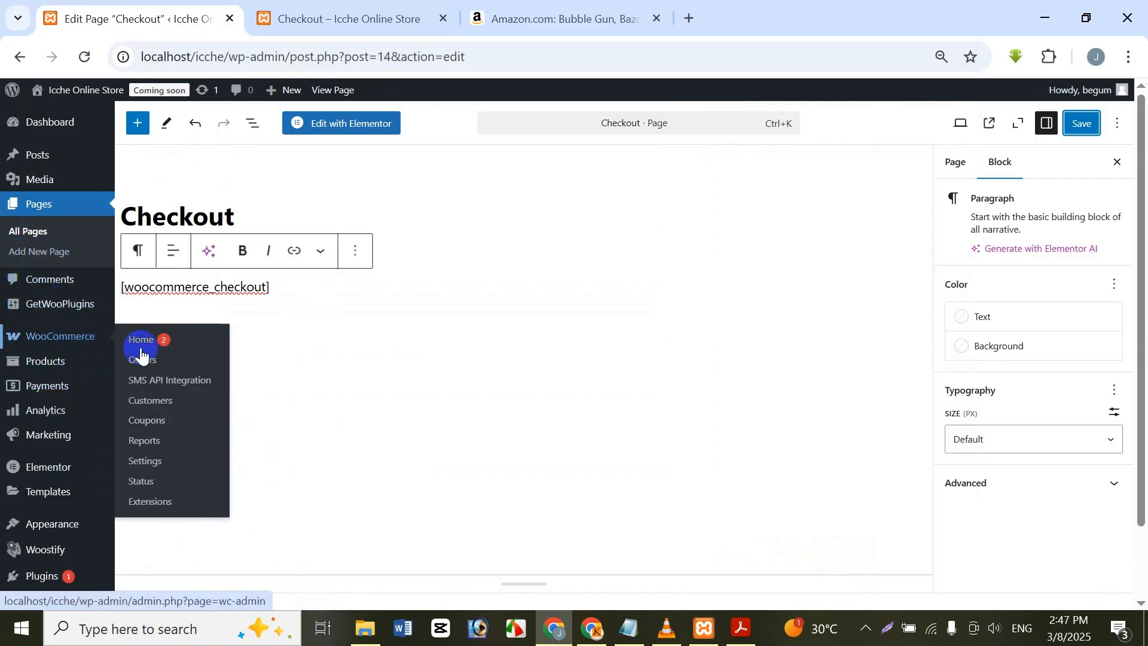
click(178, 469)
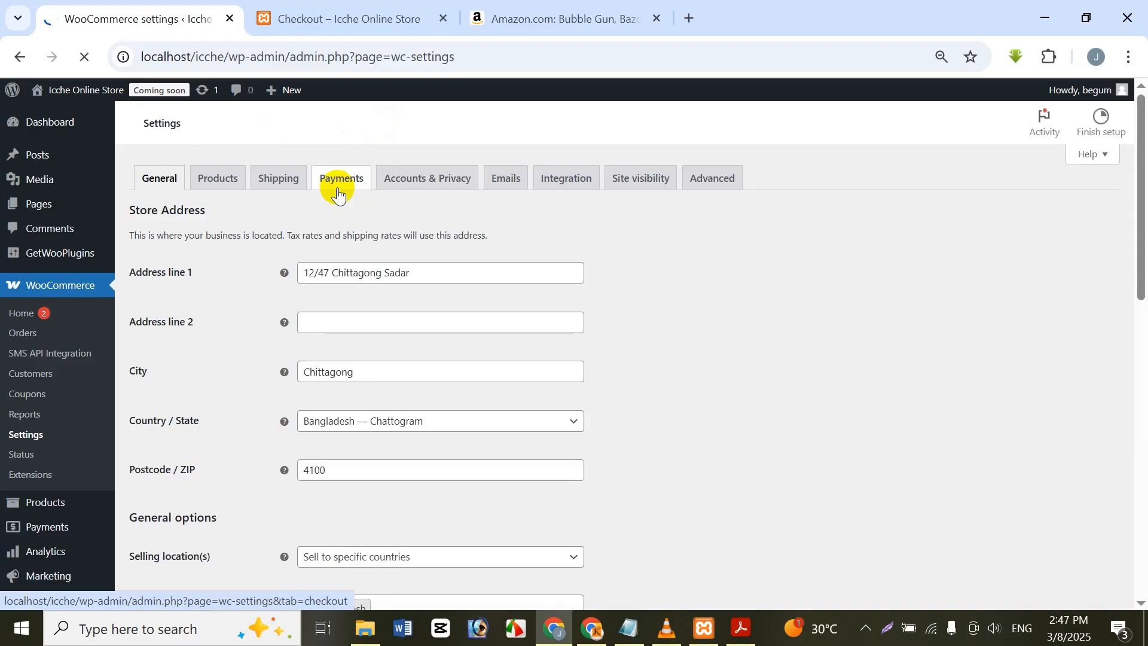
click(338, 180)
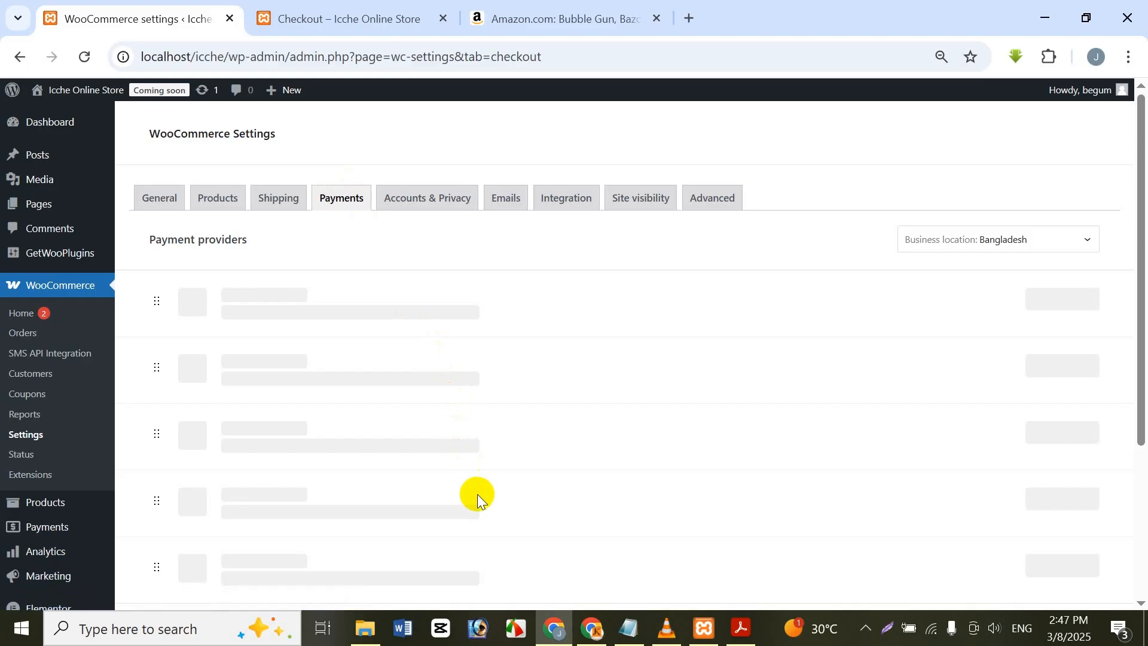
scroll(476, 388, down, 3)
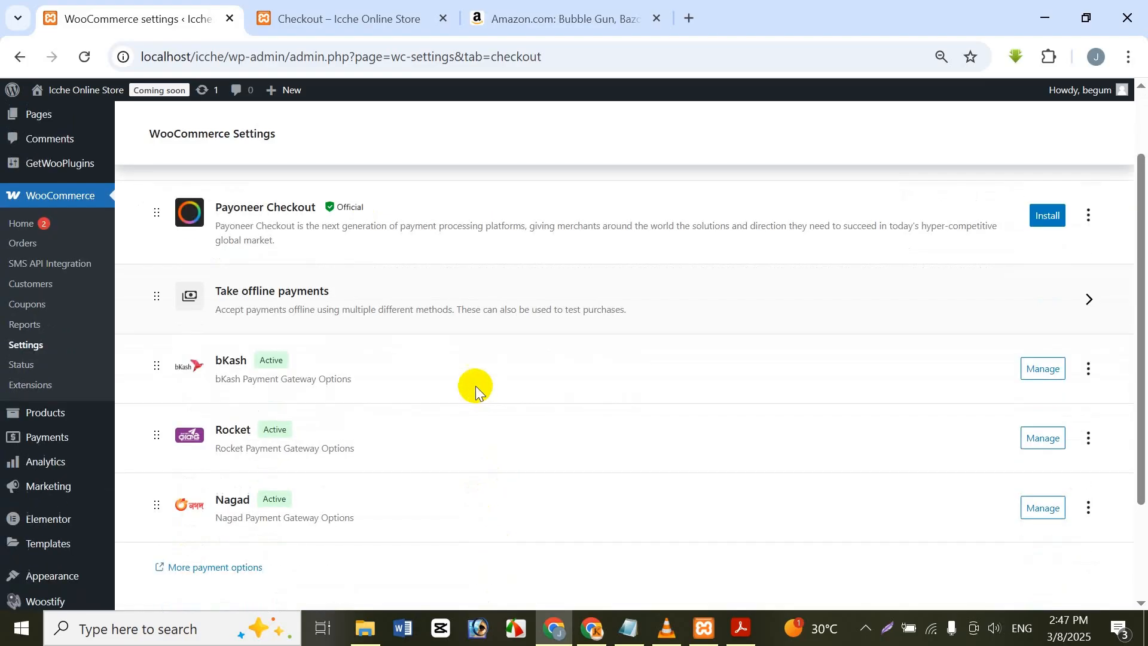
scroll(458, 299, up, 2)
scroll(426, 260, up, 2)
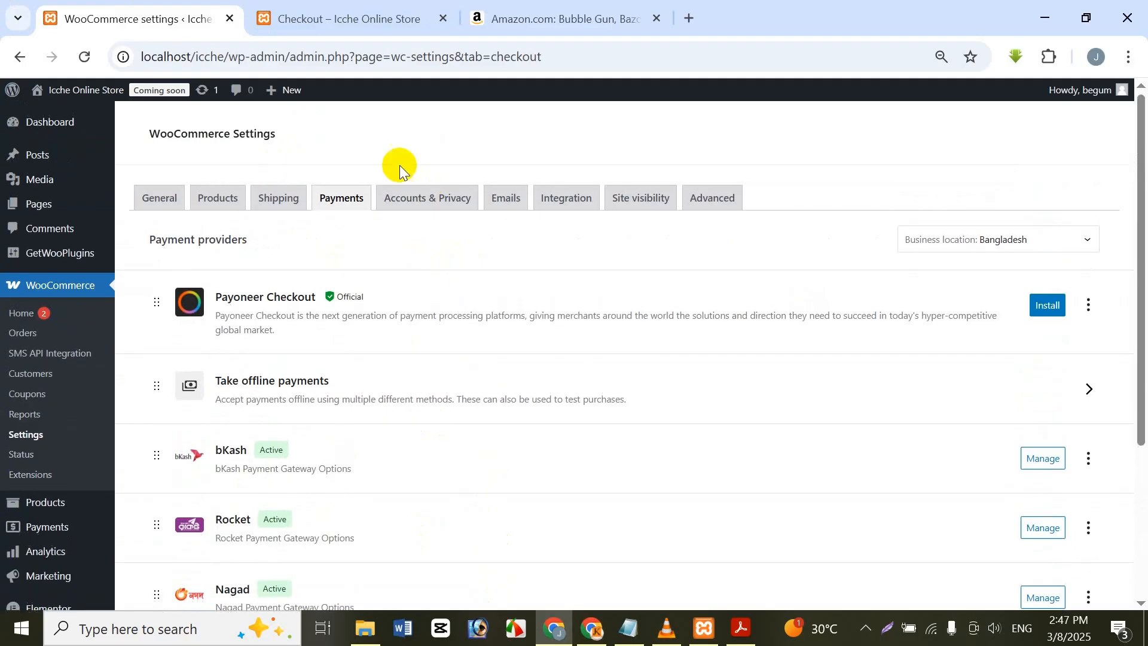
Step: Open the Accounts & Privacy settings and check the order form and payment section on the store's checkout page
click(419, 203)
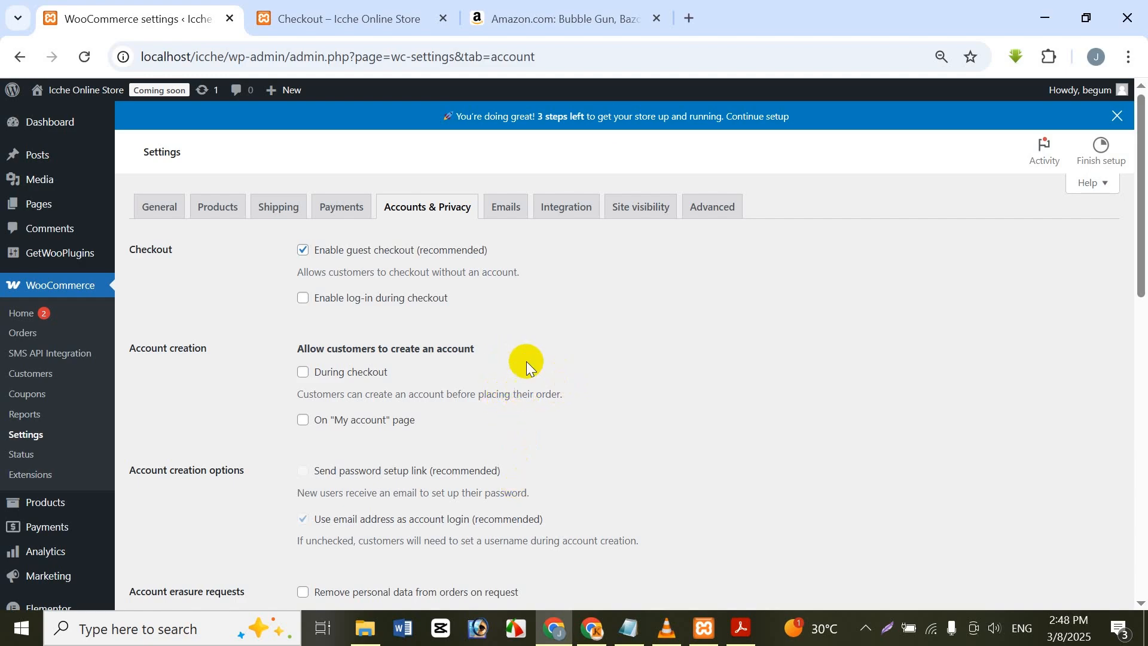
click(341, 9)
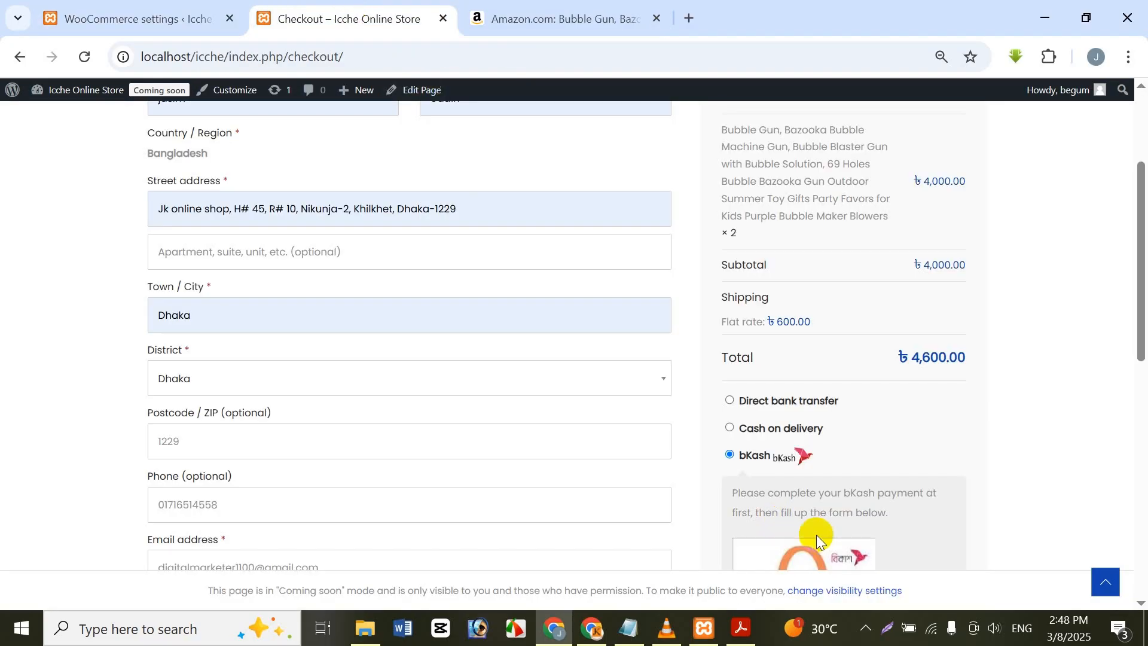
scroll(813, 532, down, 5)
scroll(802, 531, down, 3)
key(ctrl+shift+Tab)
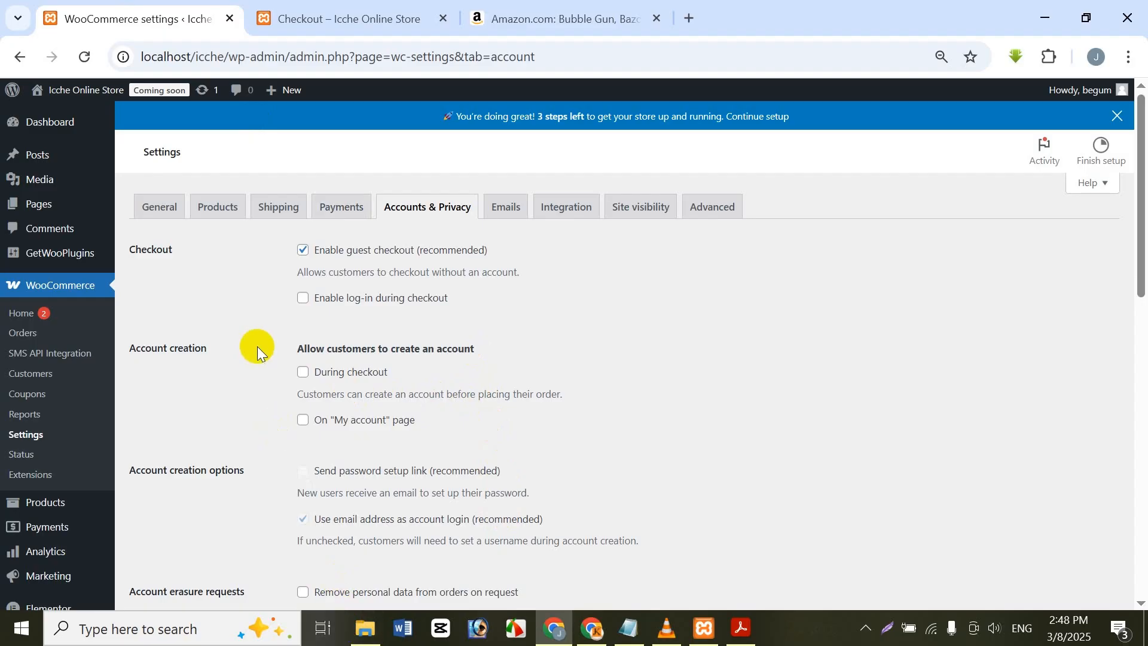
Step: Allow customers to create an account during checkout and look through the account creation, erasure and privacy options
click(303, 371)
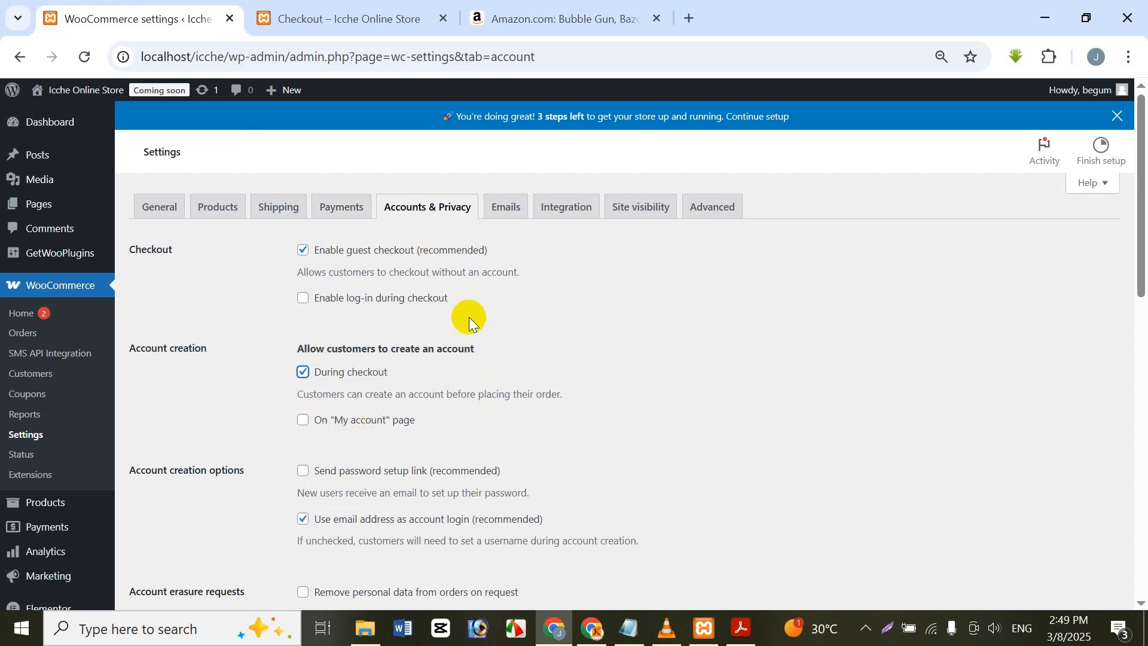
scroll(475, 307, down, 5)
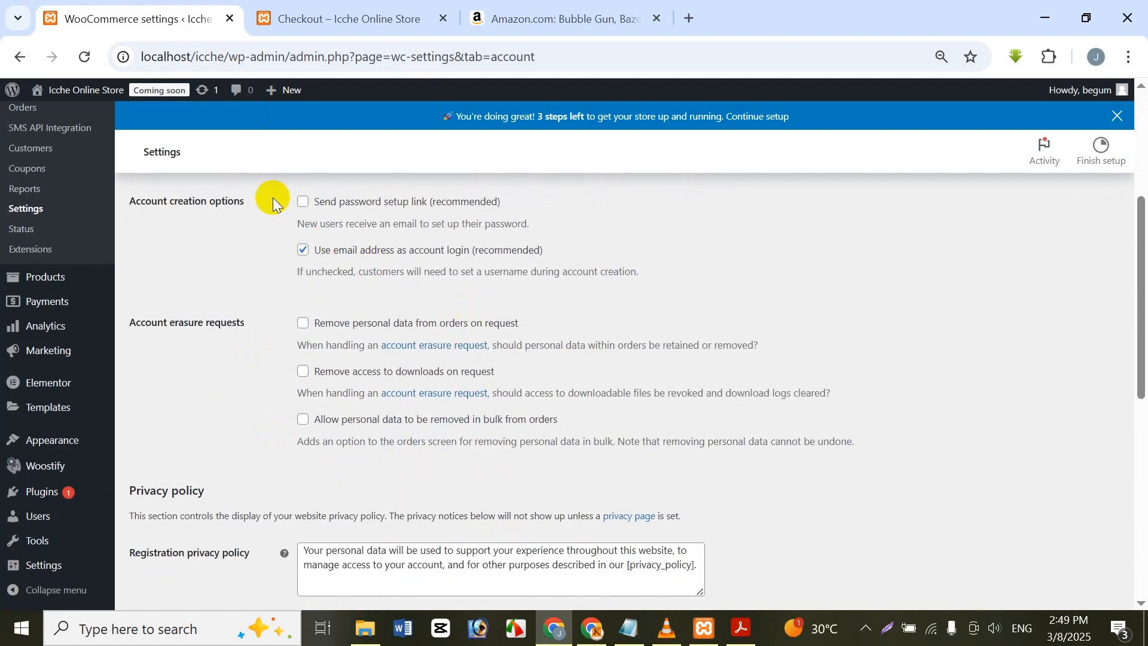
scroll(269, 227, up, 3)
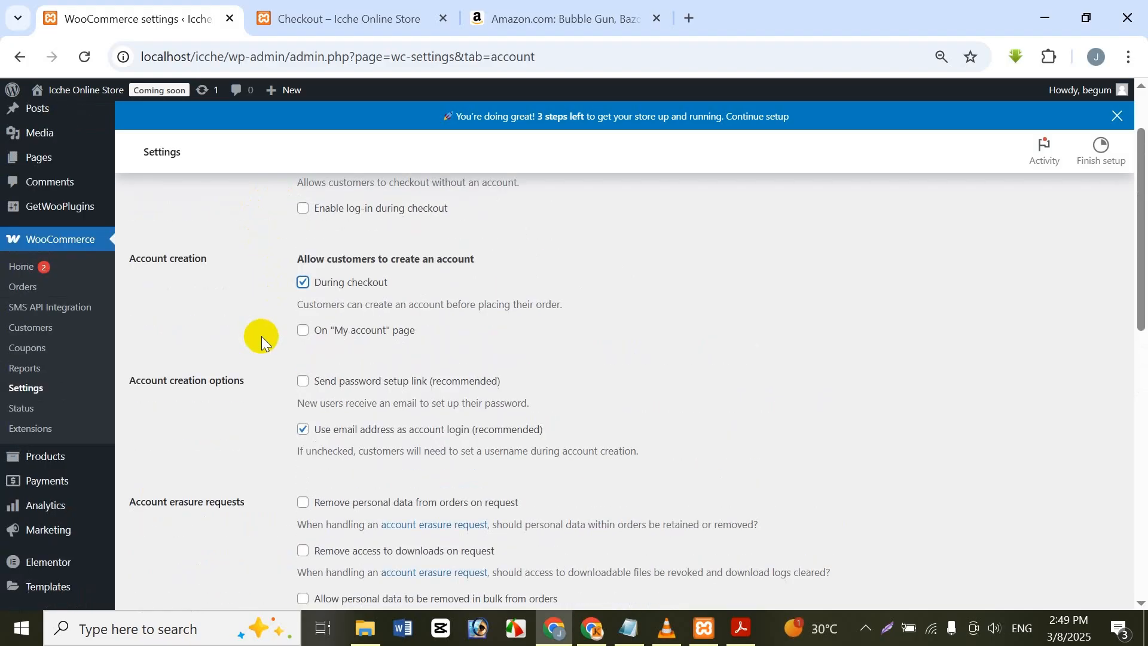
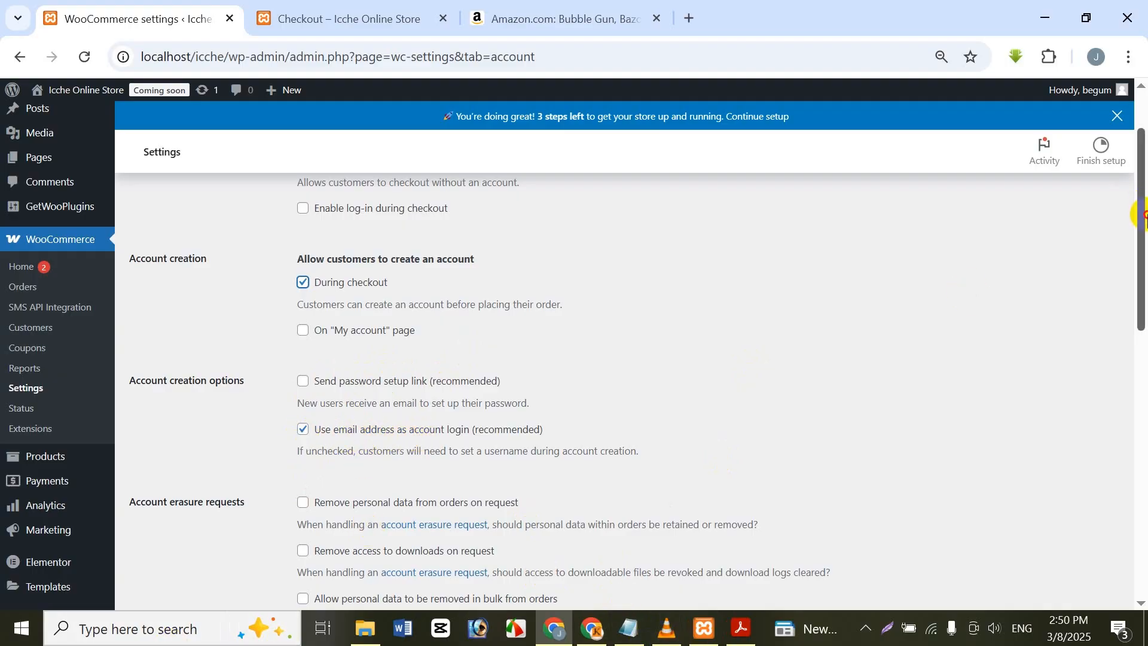
Step: Look through the remaining account, privacy and personal data retention options and save the Accounts & Privacy settings
drag(1142, 216, 1140, 266)
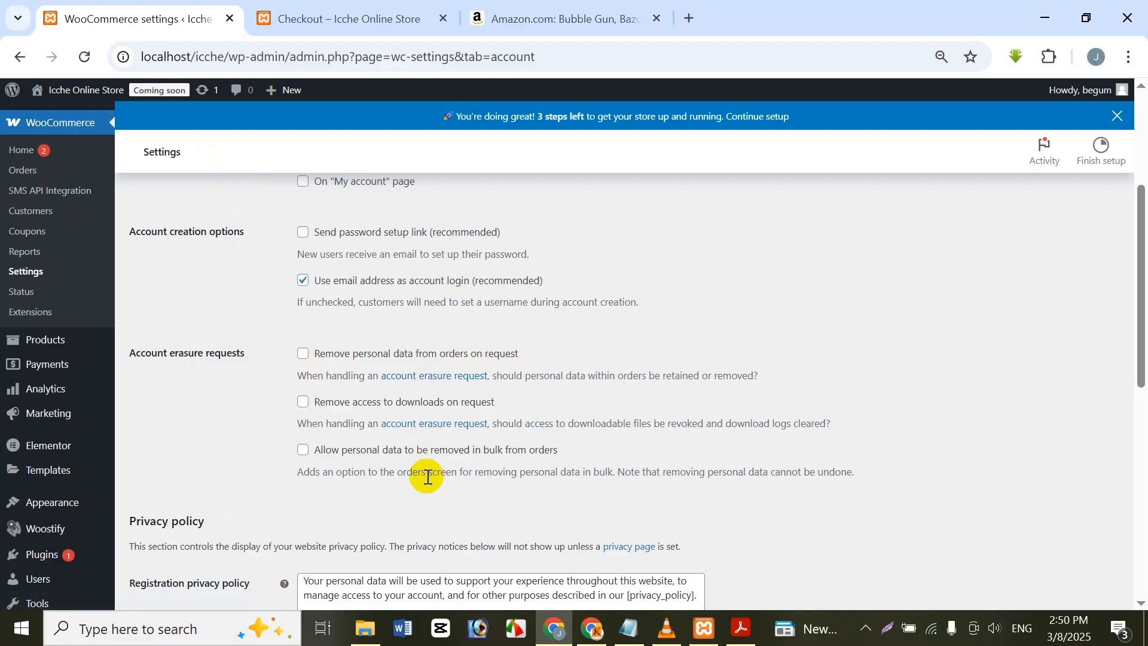
scroll(397, 492, up, 4)
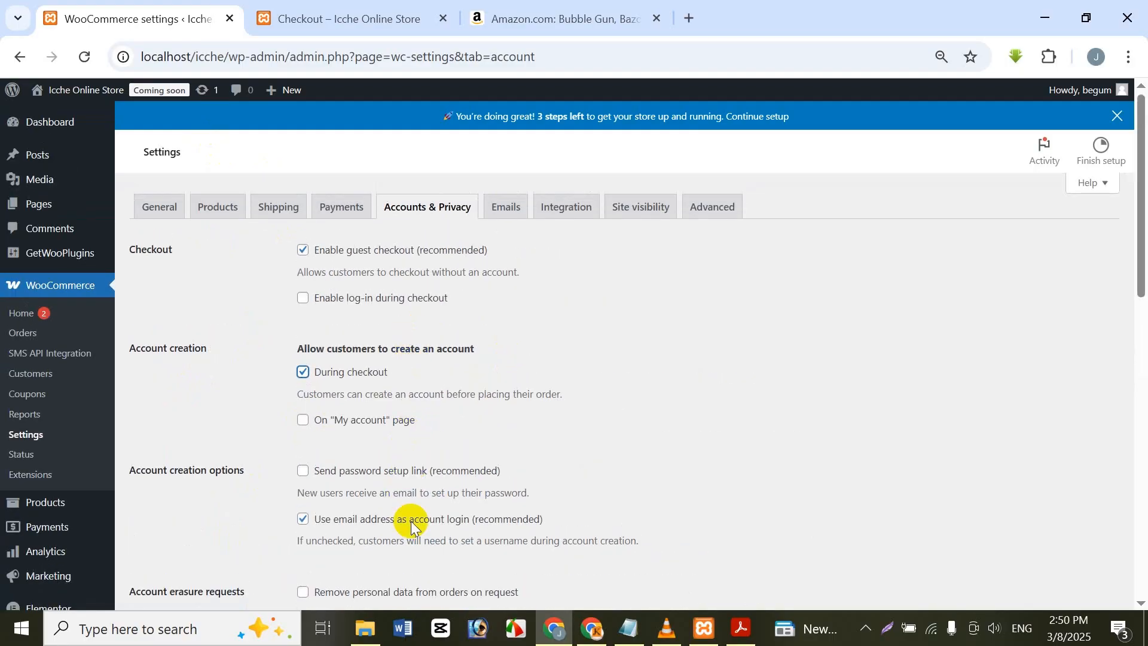
scroll(430, 497, down, 5)
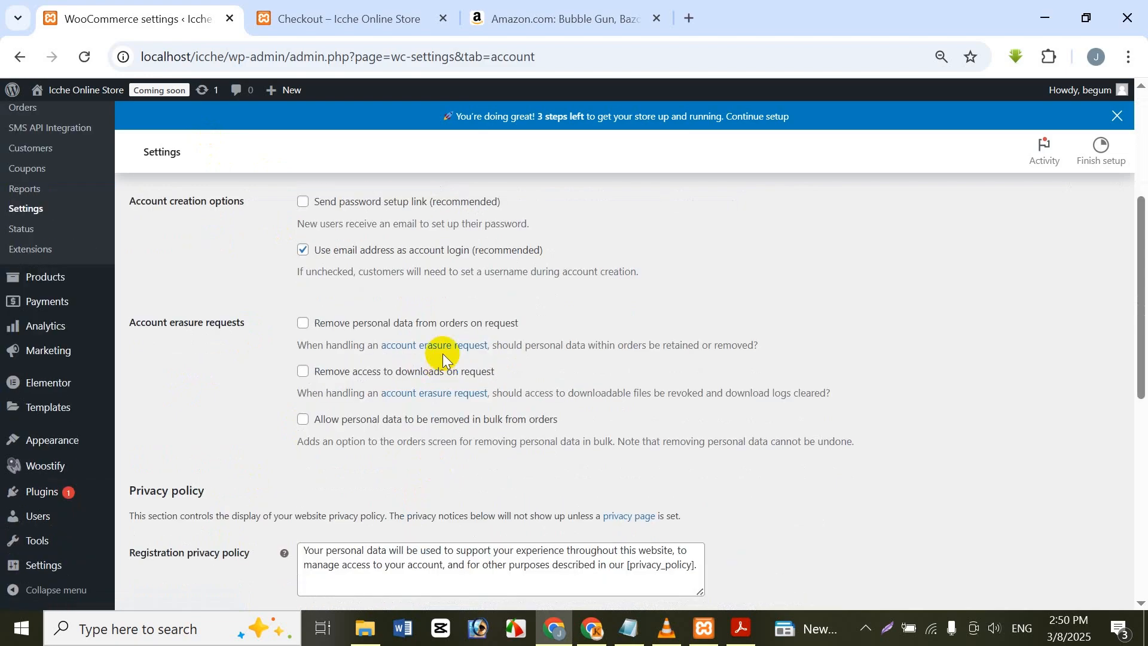
scroll(443, 358, down, 3)
scroll(295, 341, down, 5)
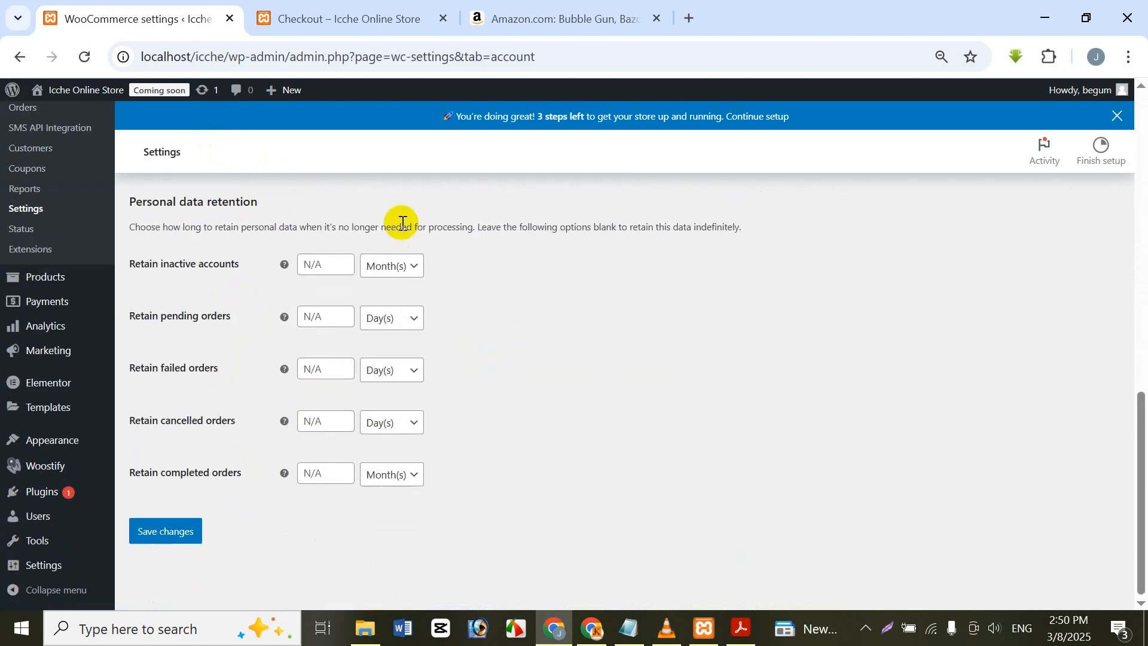
click(183, 533)
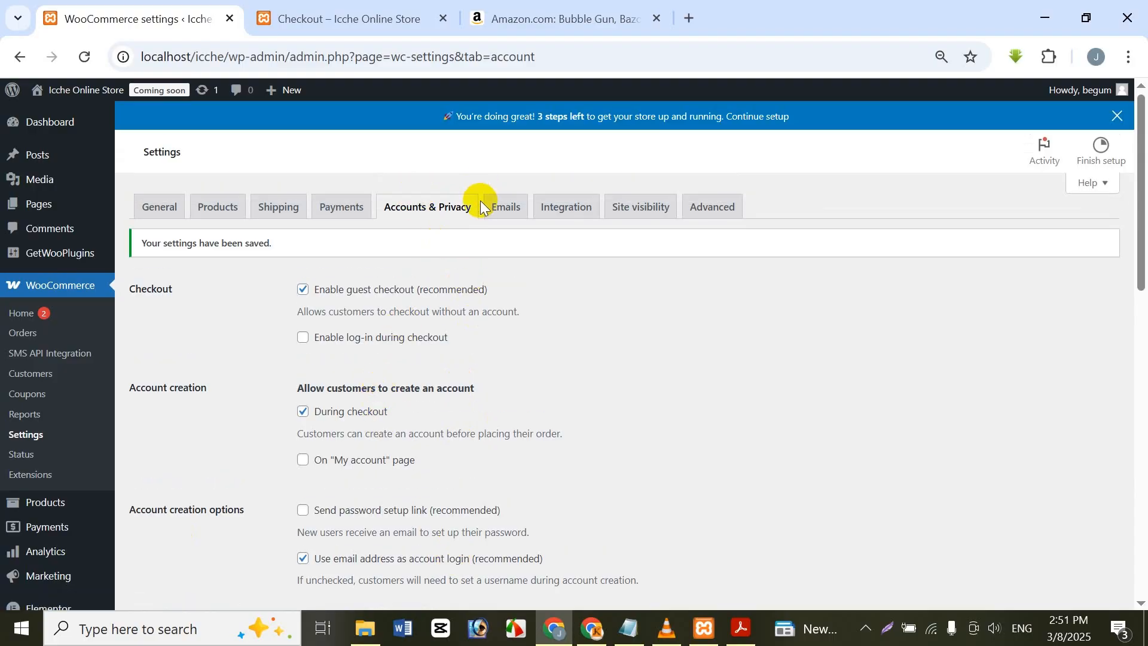
Step: Reload the store's checkout page to check it against the saved account settings, and return to the WooCommerce settings
click(287, 15)
click(85, 55)
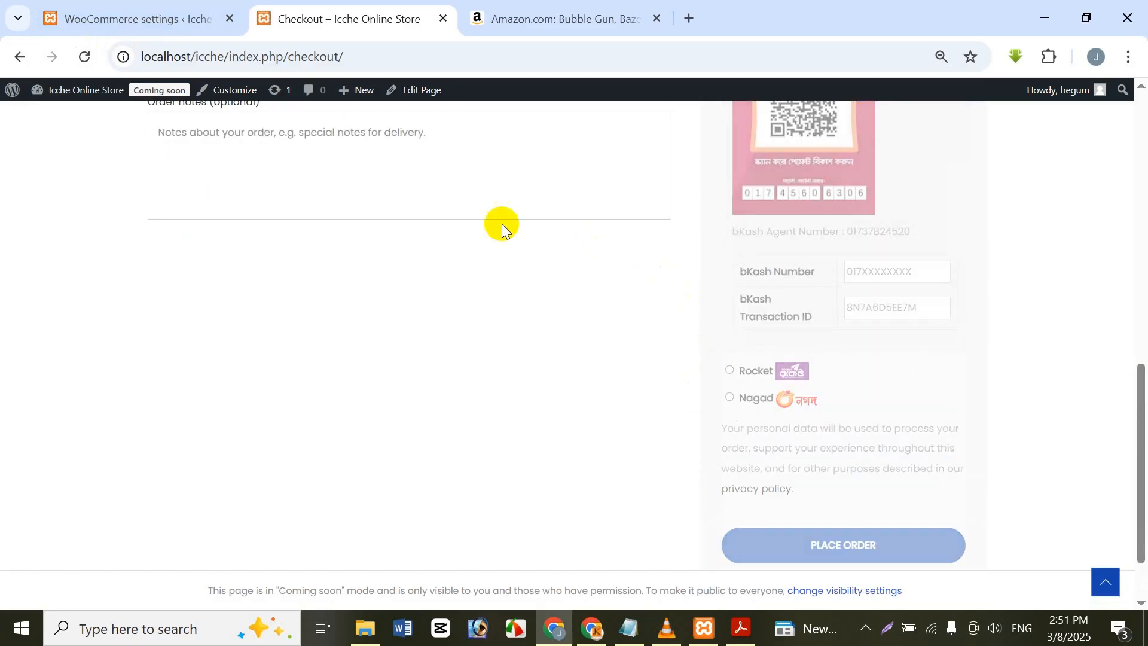
click(100, 13)
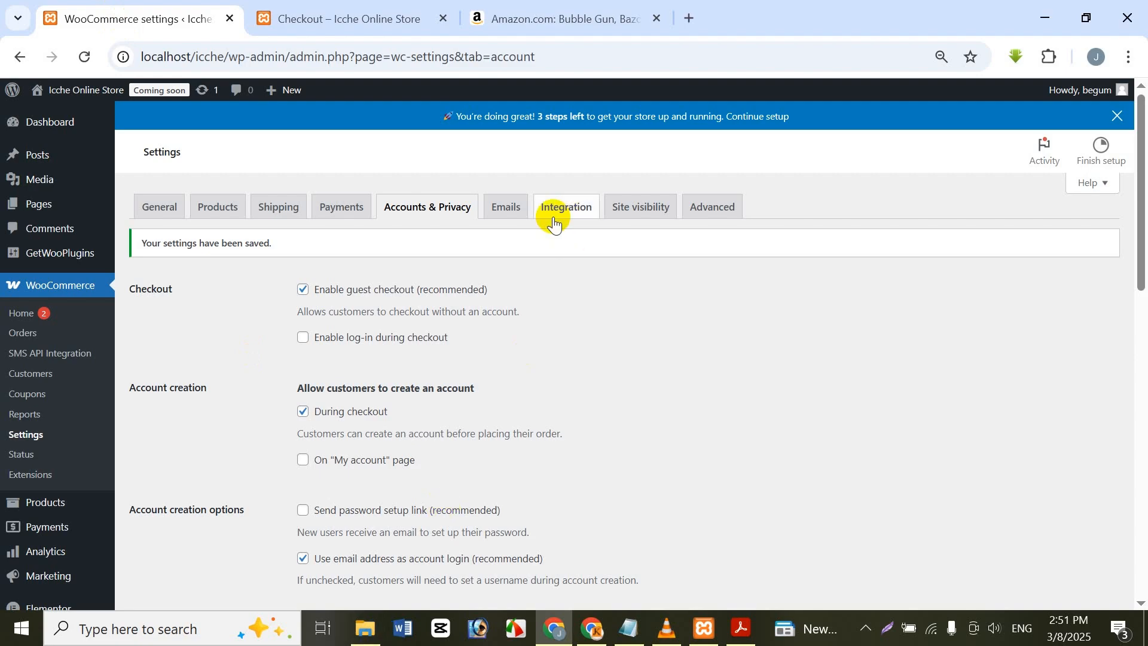
Step: Open the WooCommerce email settings and review the list of order and account notifications with their recipients and manage options
click(527, 219)
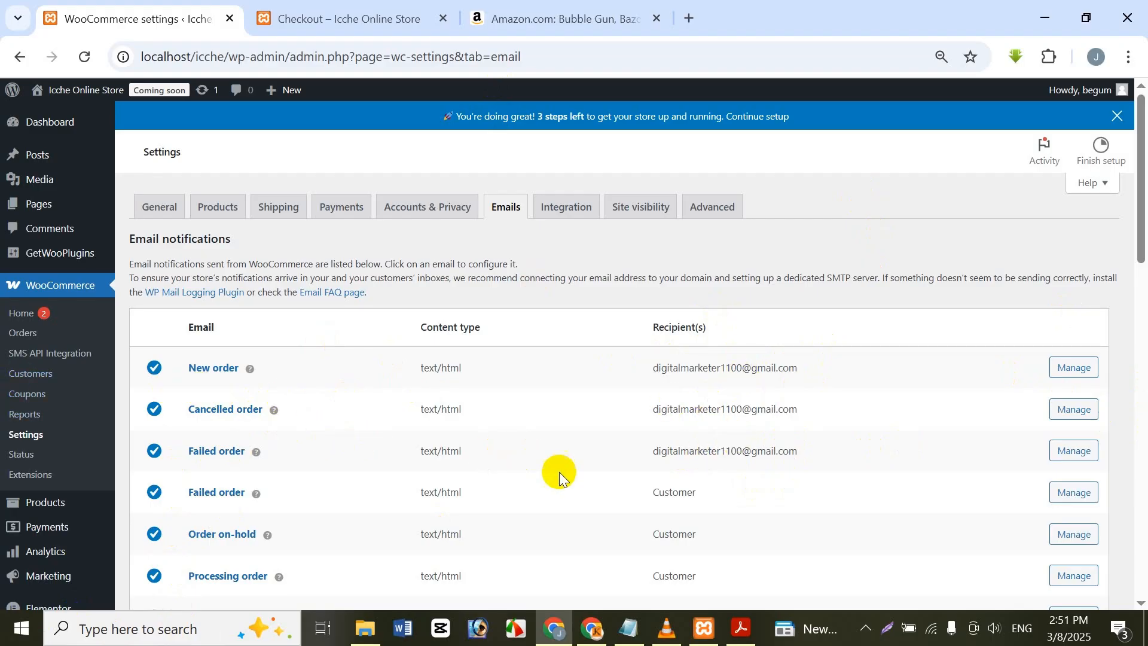
scroll(430, 359, down, 5)
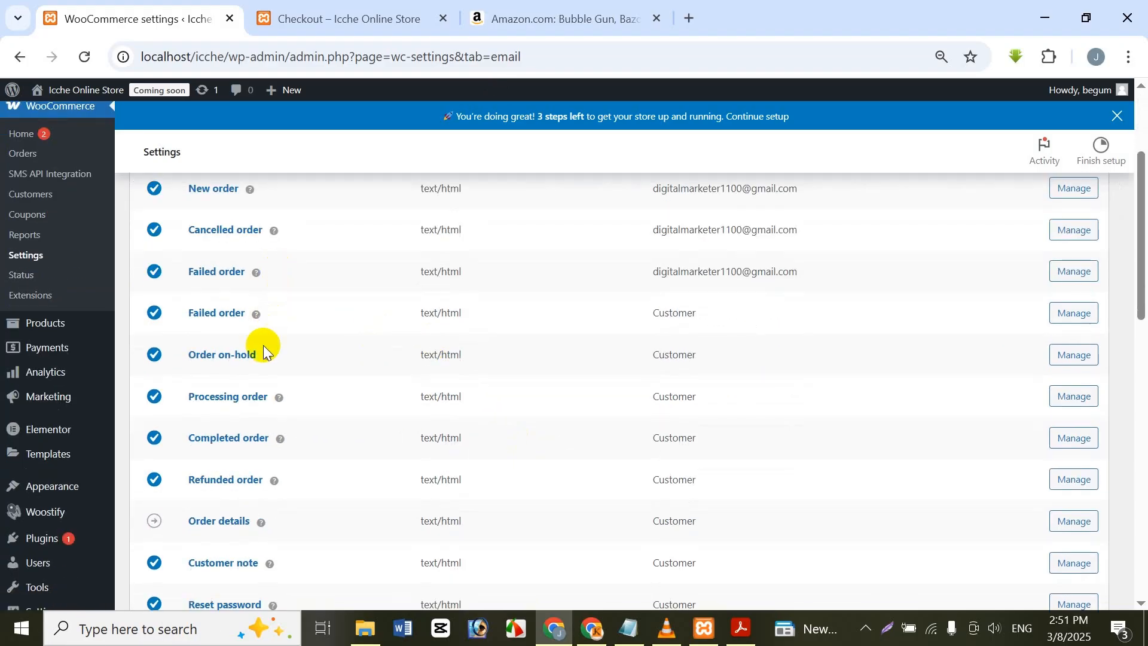
scroll(256, 428, down, 1)
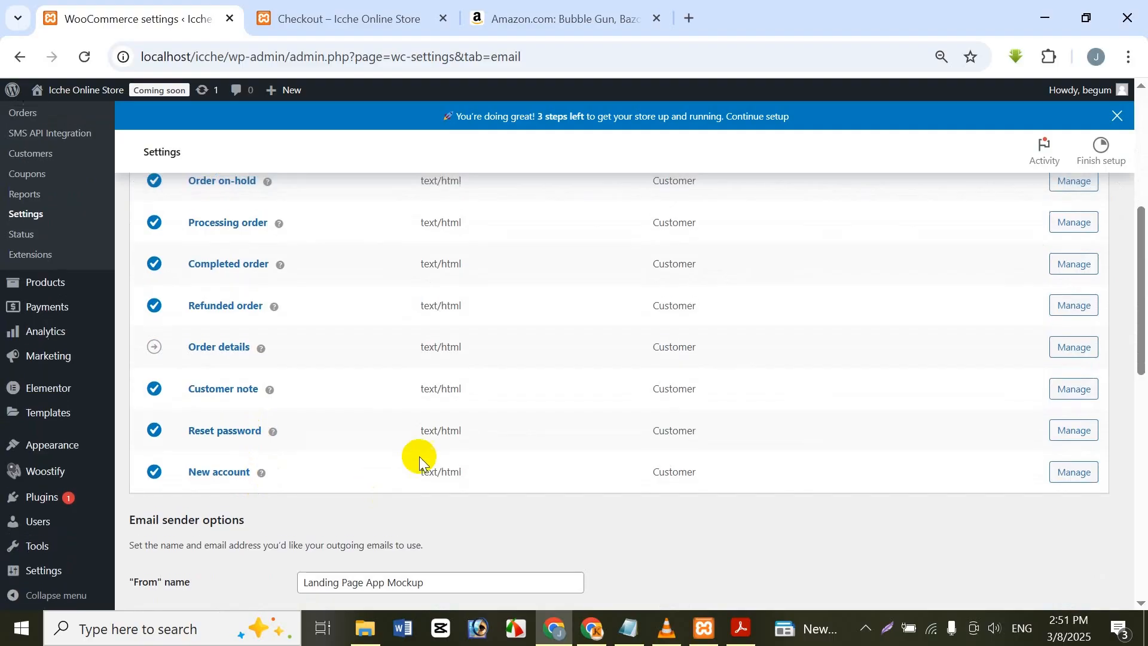
scroll(538, 437, up, 1)
scroll(724, 278, up, 3)
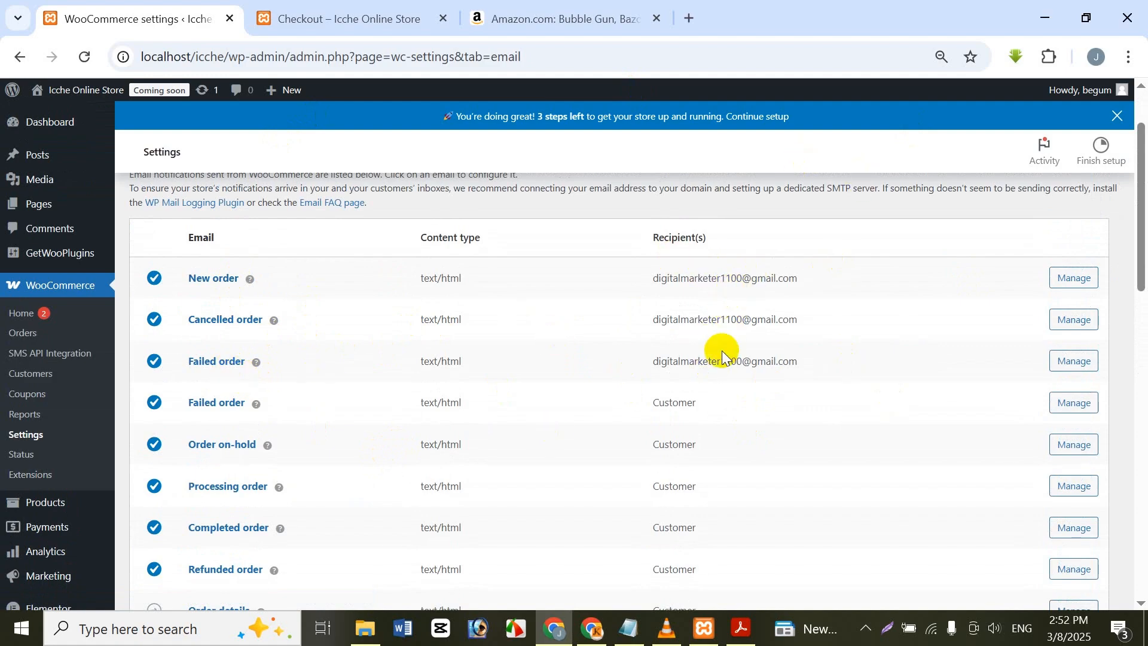
scroll(715, 320, up, 2)
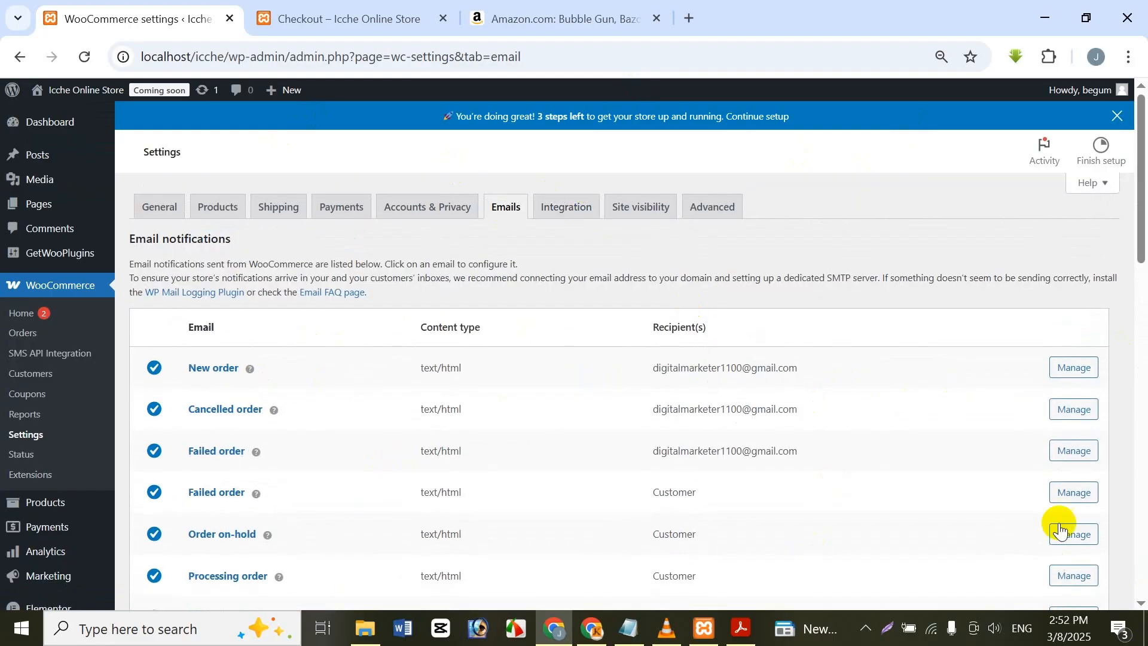
scroll(1059, 395, down, 3)
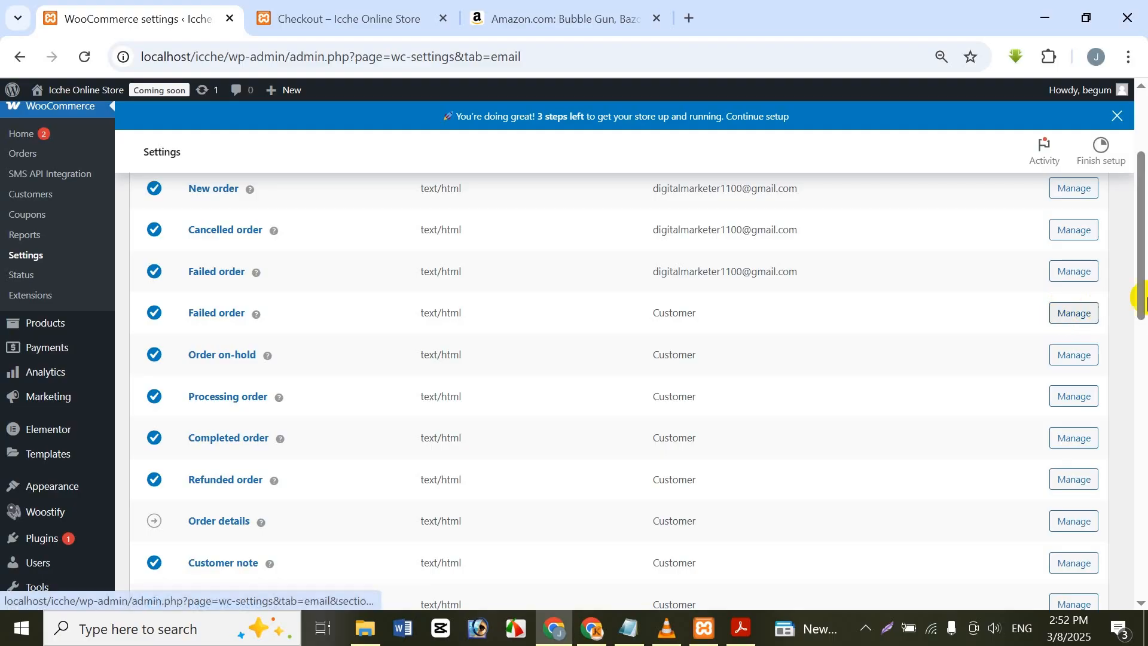
scroll(915, 503, up, 3)
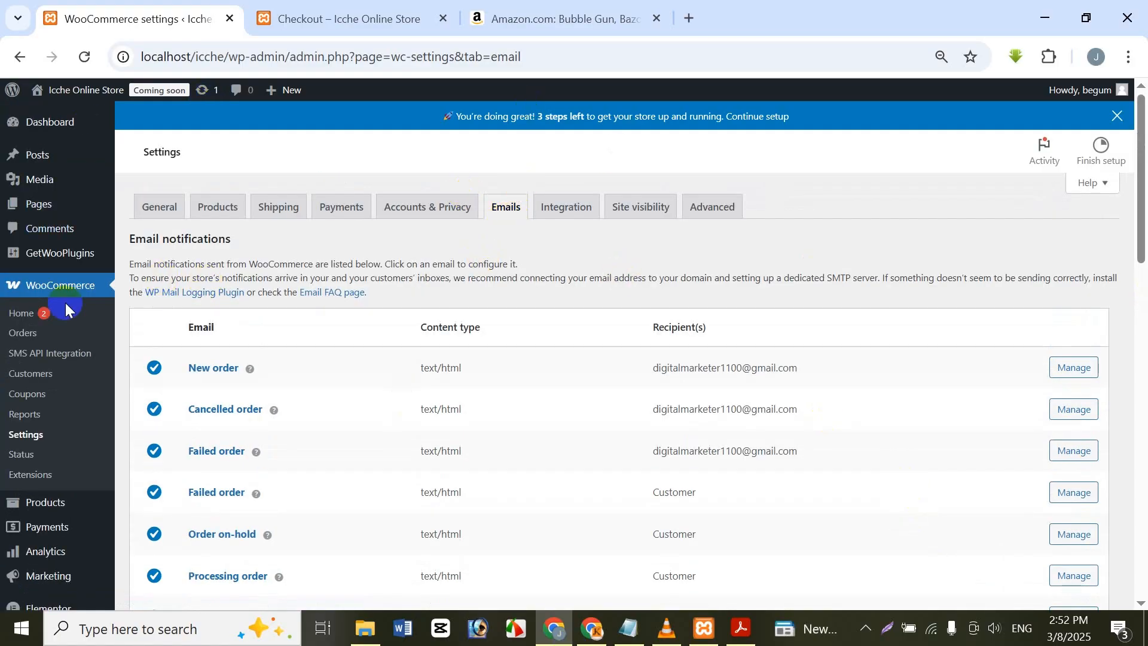
Step: View the Integration and Site visibility settings and check the "Coming soon" notice at the end of the checkout page
click(586, 220)
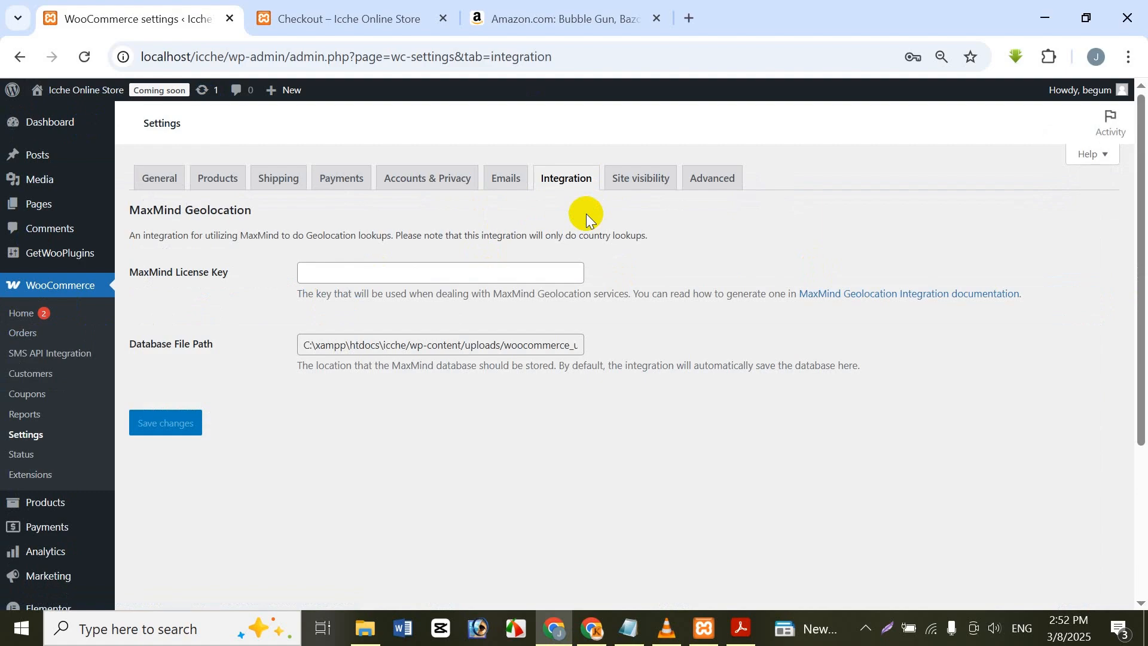
click(652, 185)
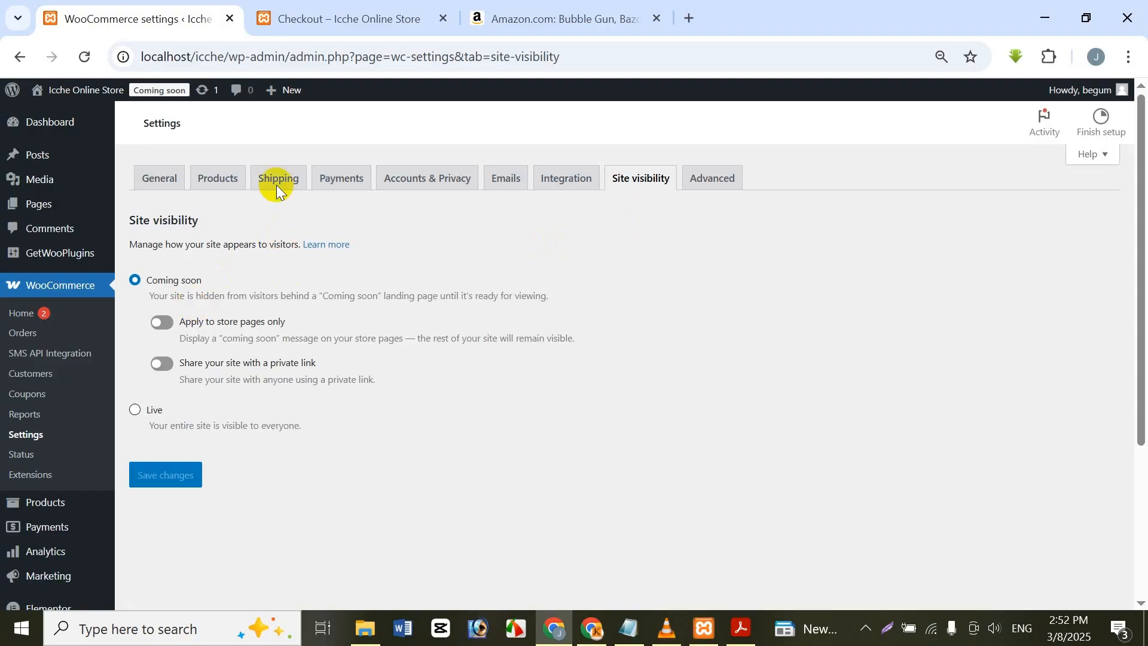
click(320, 24)
scroll(796, 527, down, 2)
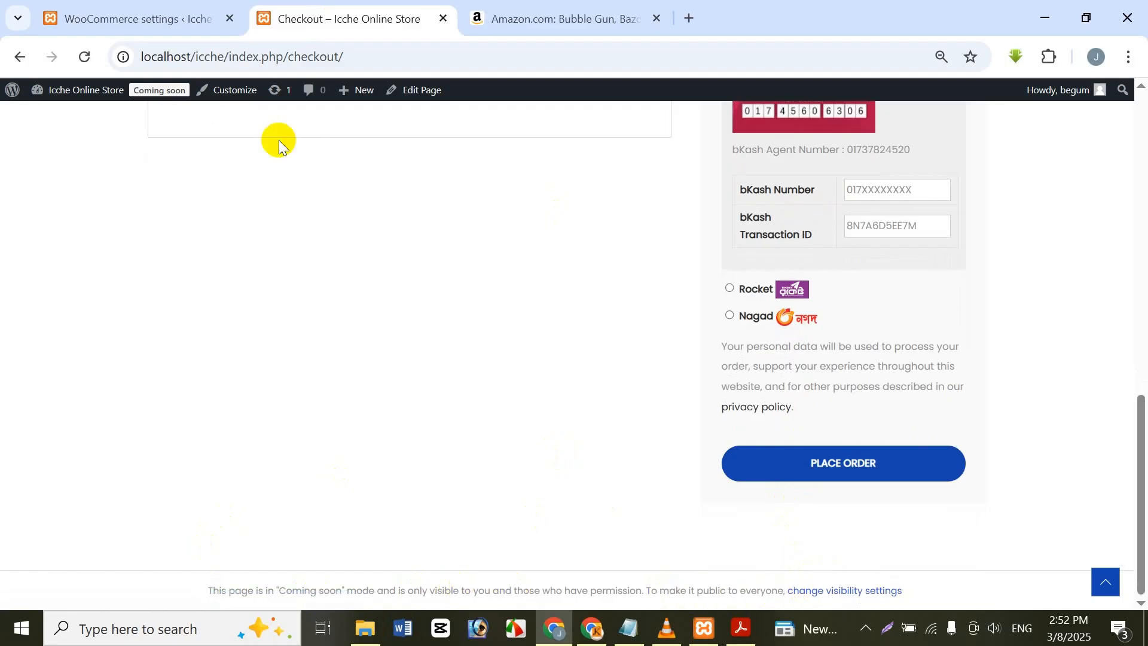
Step: Apply the "Coming soon" mode to store pages only and save the site visibility settings
click(137, 18)
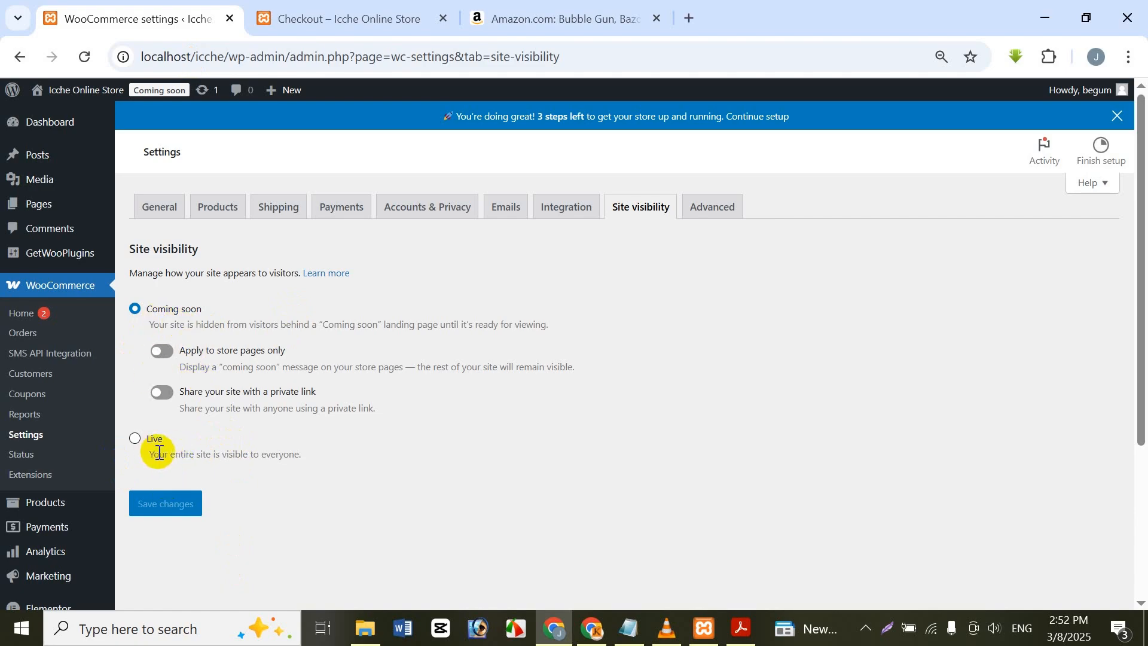
click(160, 352)
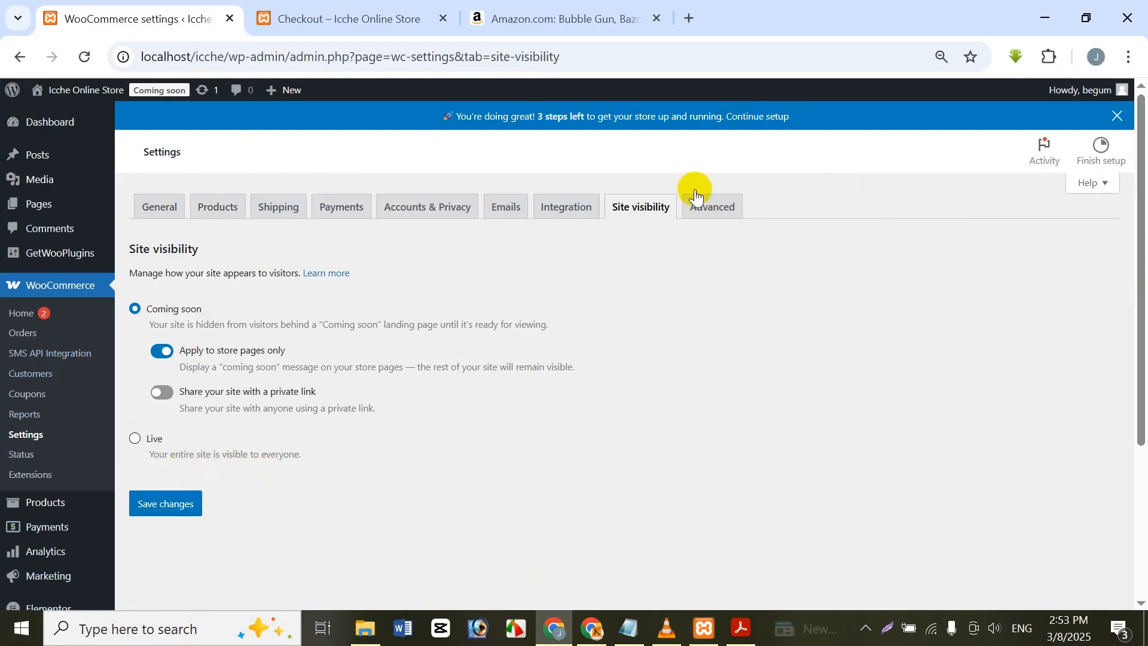
click(346, 14)
click(163, 17)
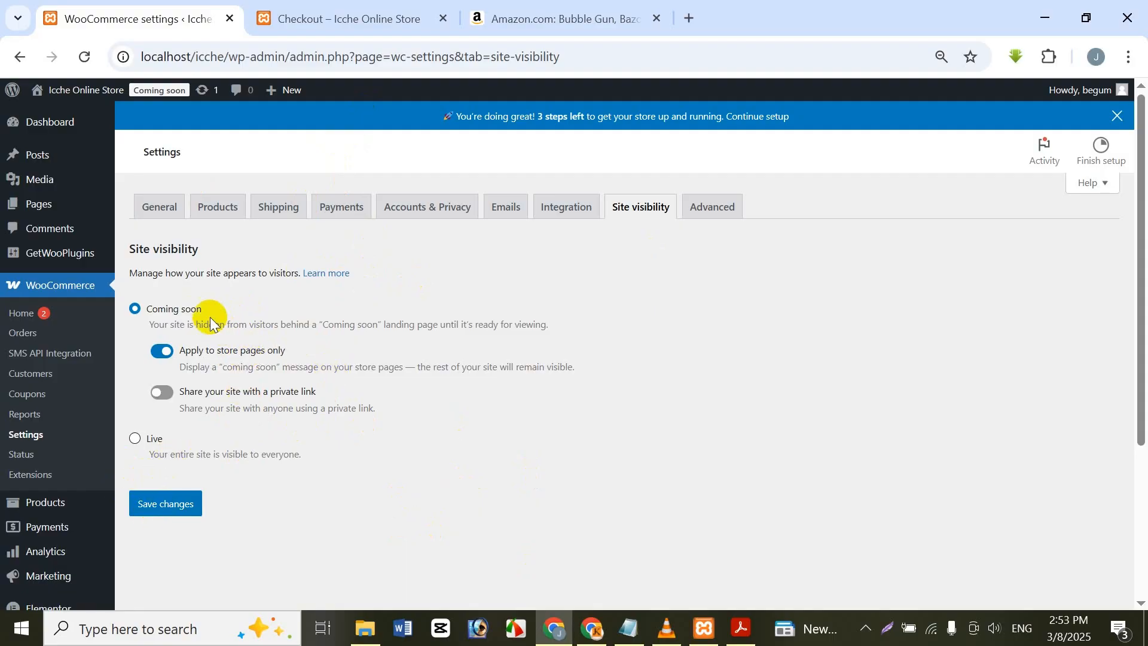
click(163, 504)
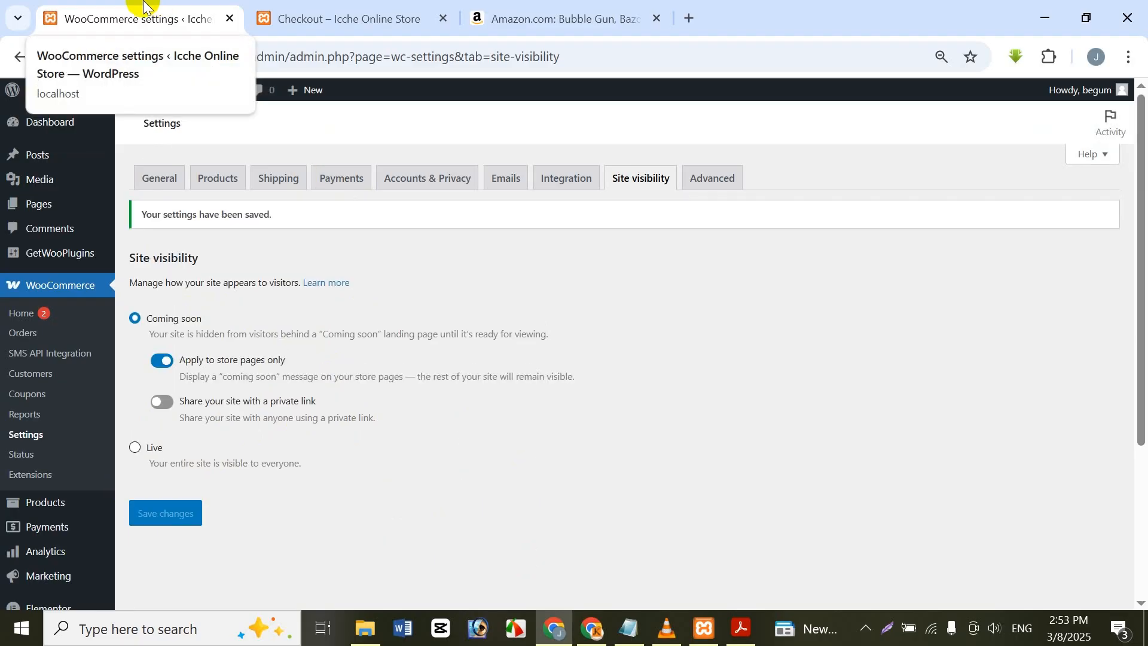
Step: Open the advanced page setup and inspect the cart page assignment
click(702, 180)
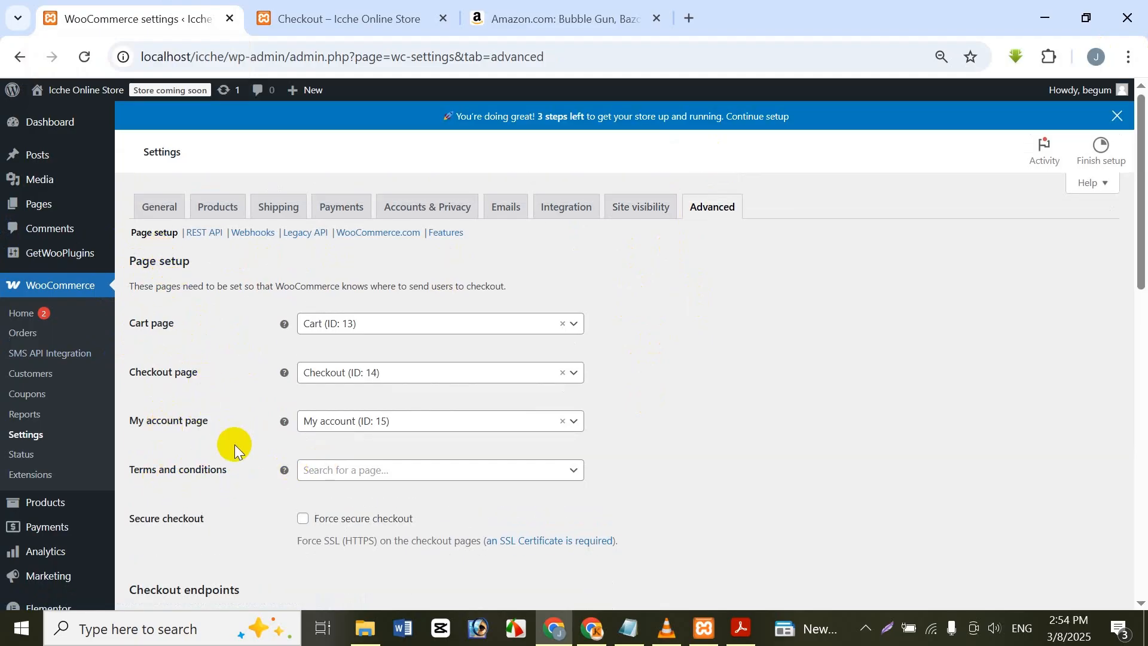
click(364, 317)
click(457, 310)
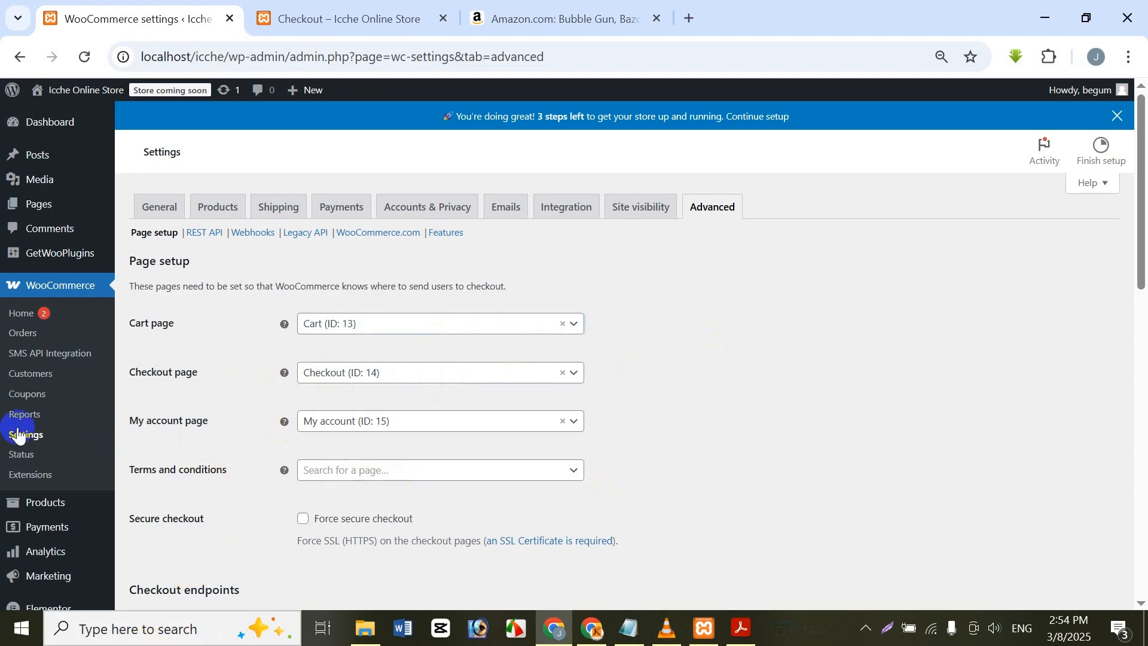
Step: Create a new WordPress page and title it "Teams & Condition"
click(52, 204)
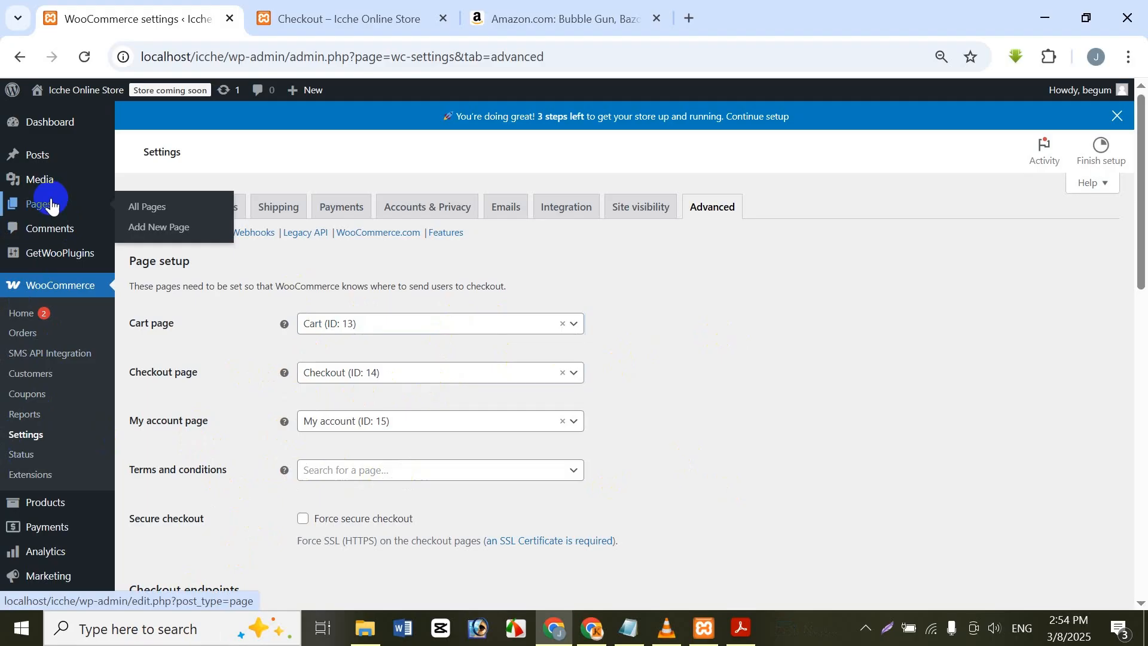
click(195, 228)
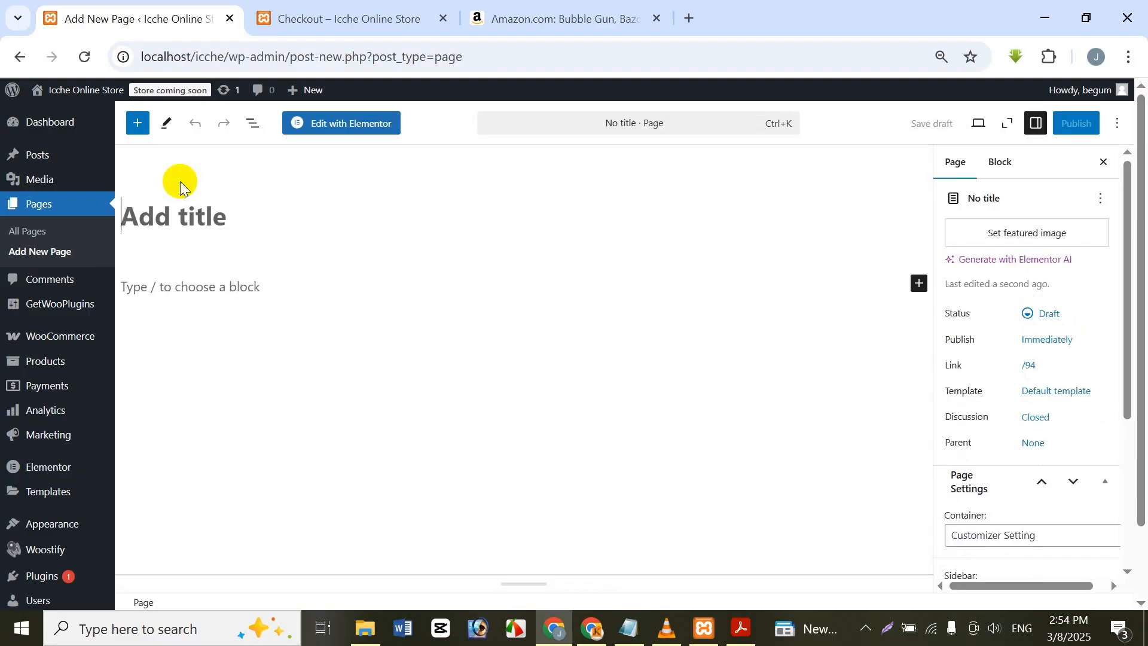
text(Te)
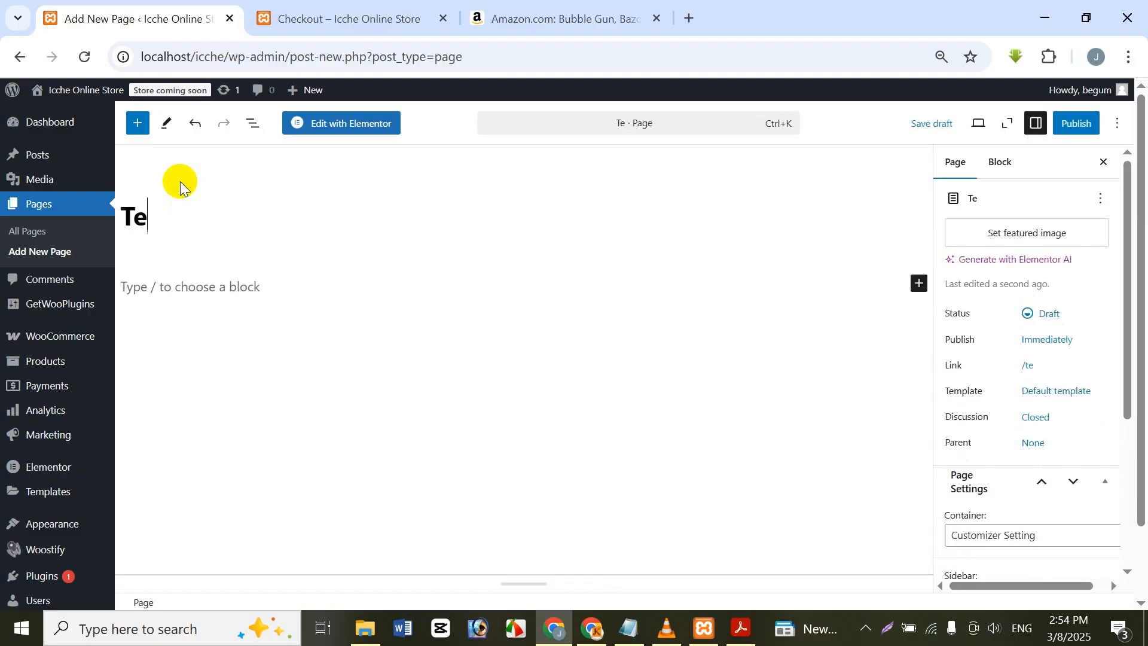
text(ams )
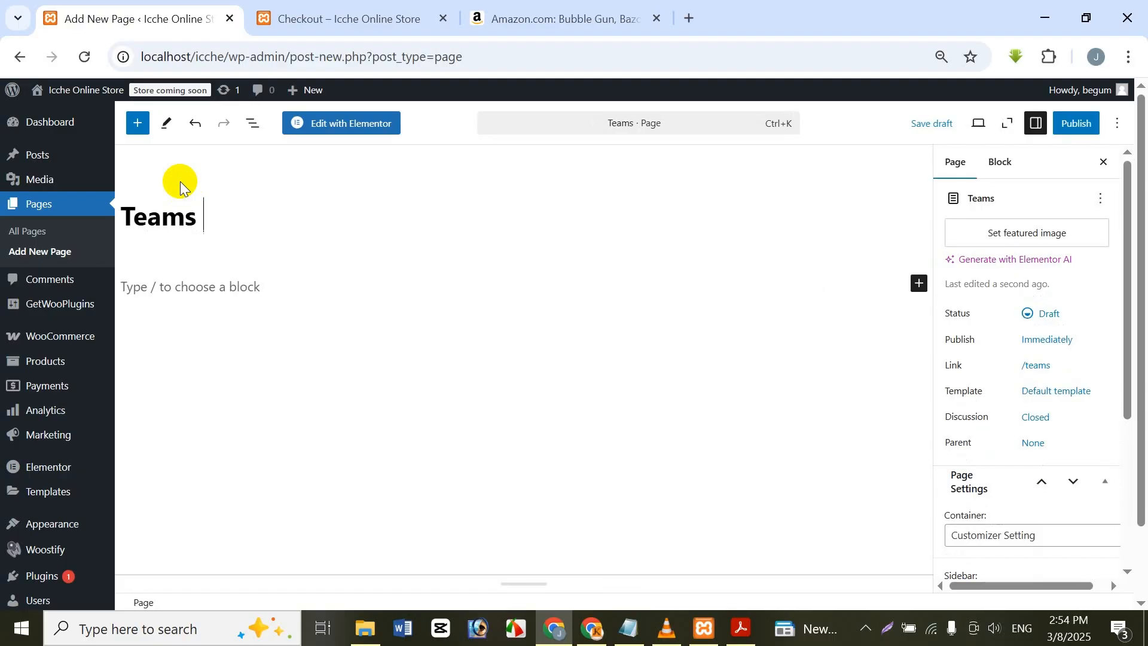
text(& Conditon)
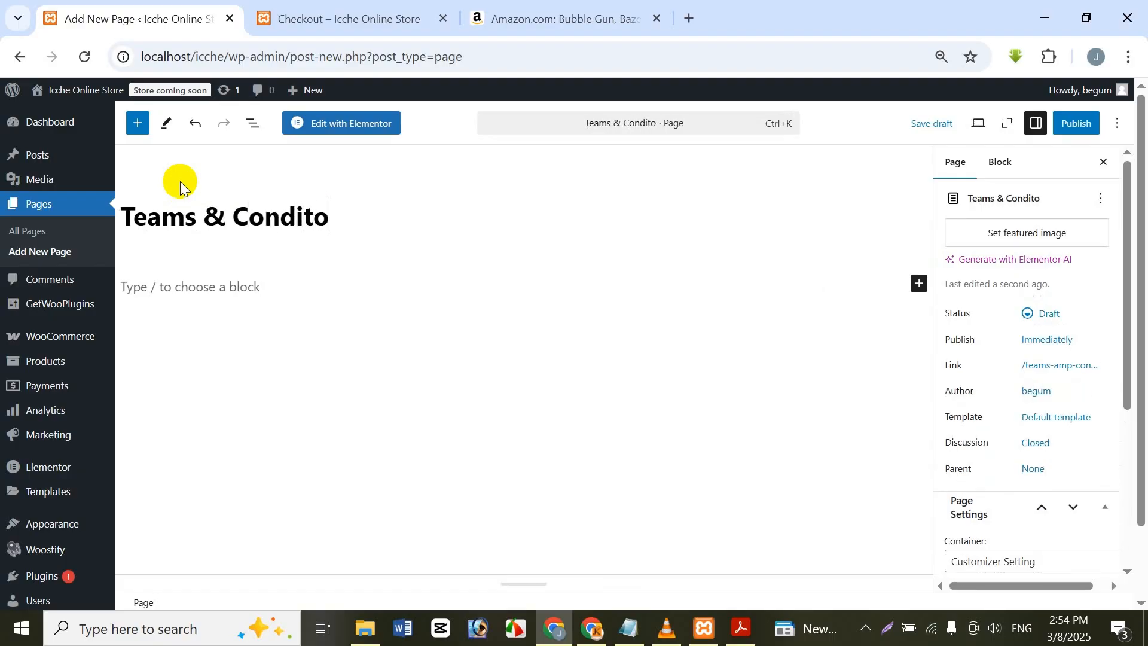
key(Left)
key(Left)
key(Left)
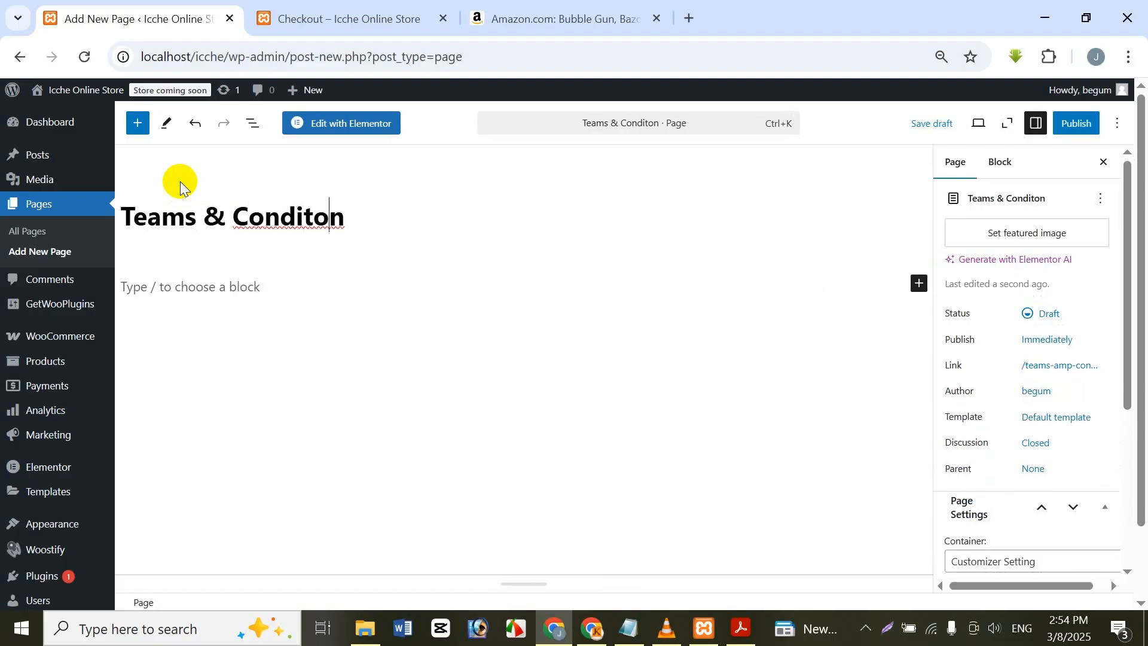
text(i)
key(End)
key(BackSpace)
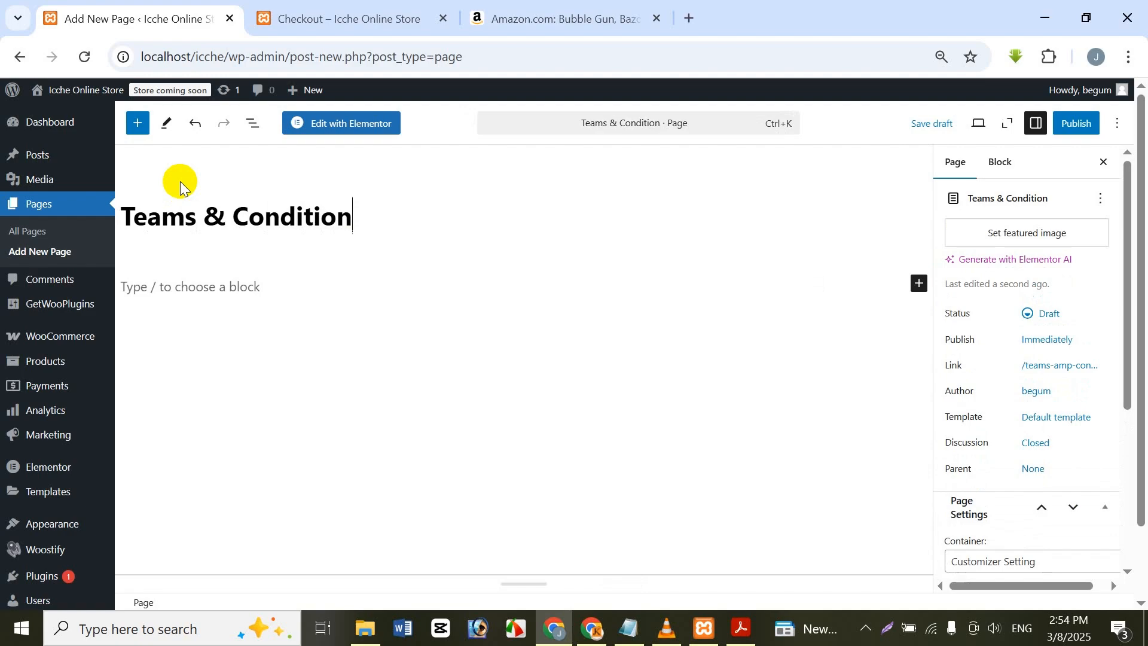
Step: Fill the new page's body with a paragraph of random placeholder text
click(584, 411)
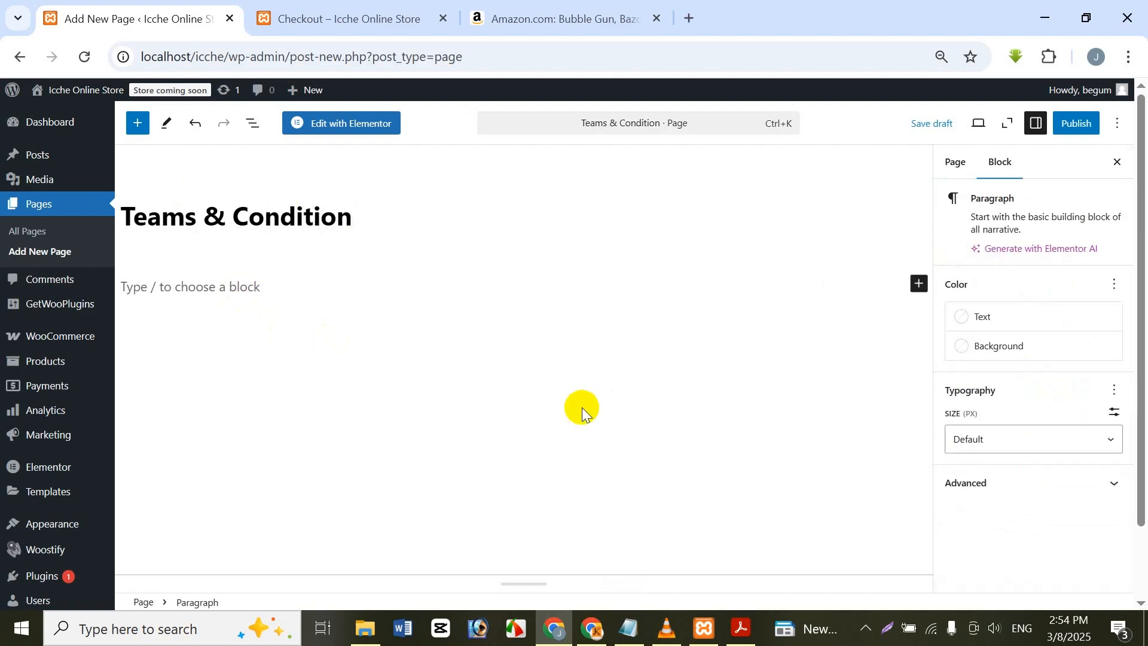
text(df gdf g dfg df g dfg df g)
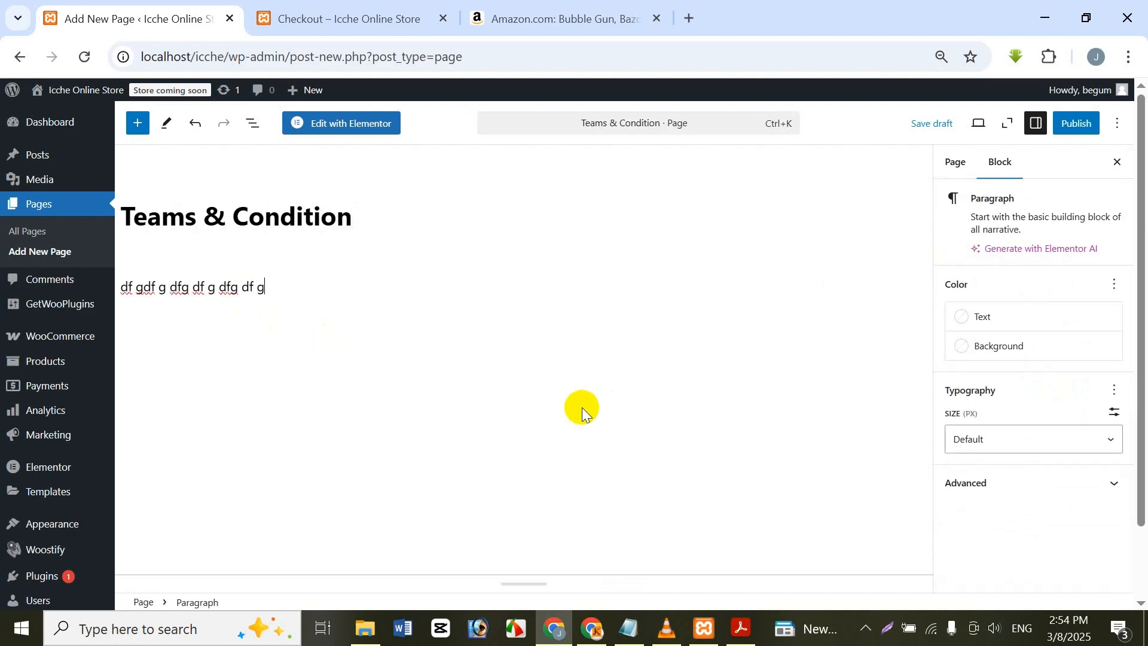
text(d fg df g dfg er t er te rt ewr ta )
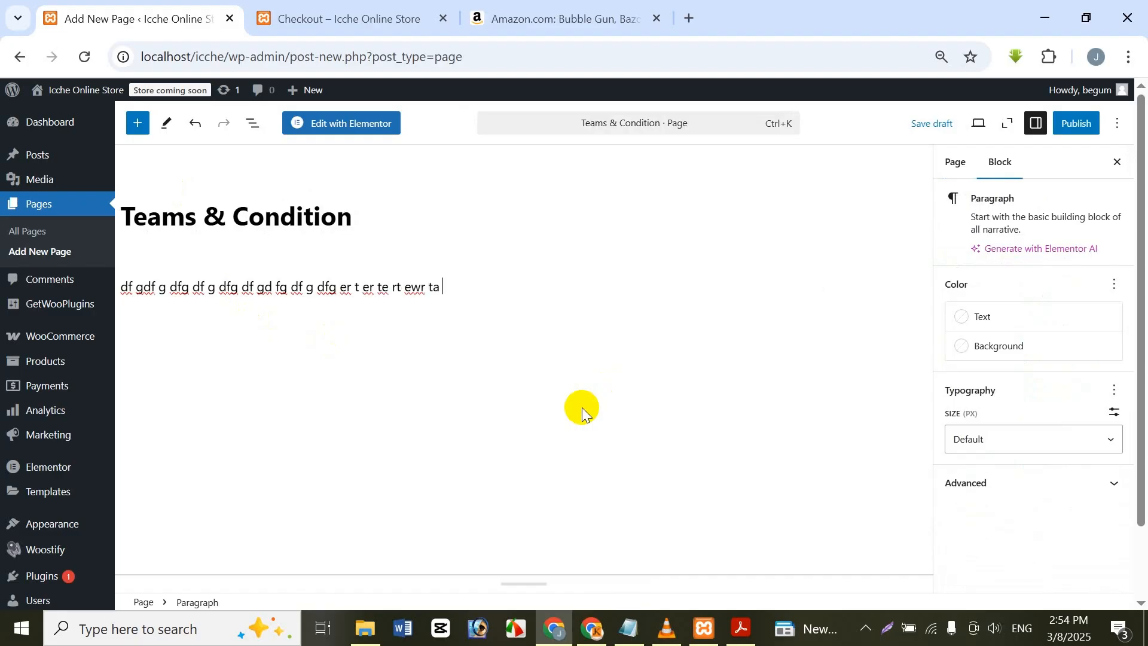
text(we4rt rer t ert f g fg j)
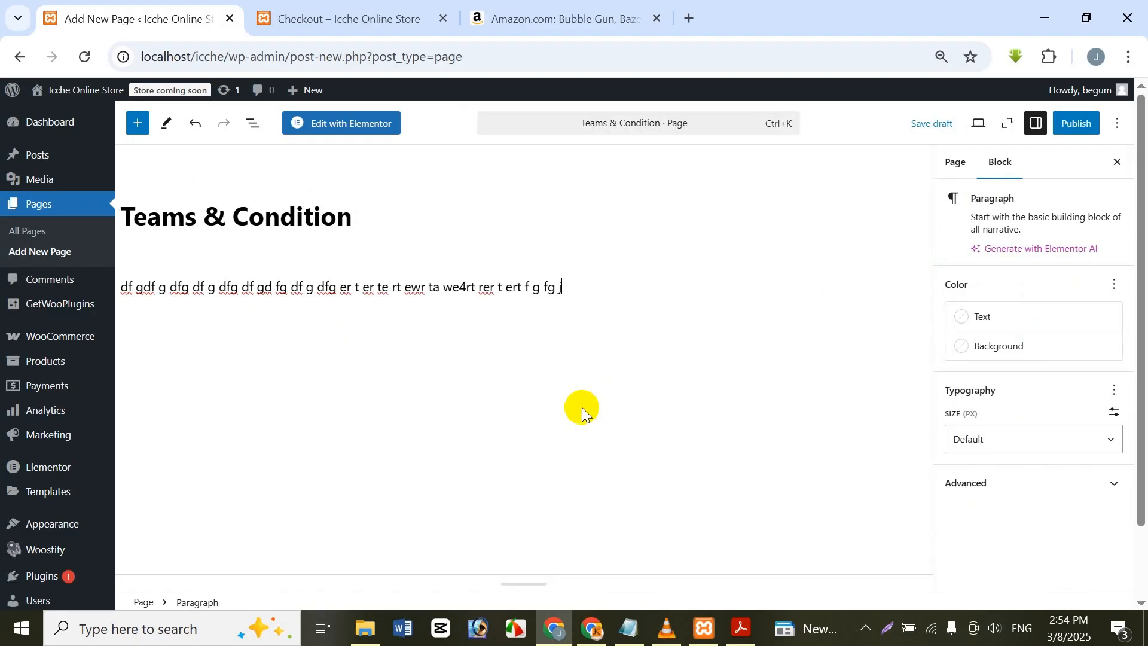
text(t y7ui  8987 9 78 9 78i u t  ryu rty rty)
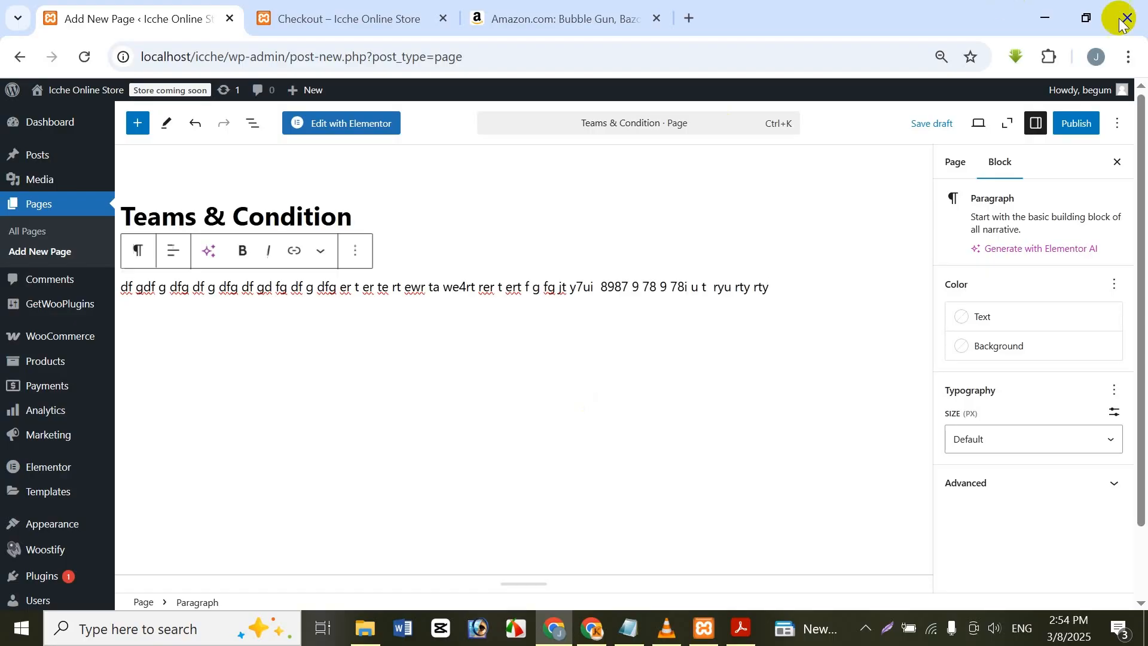
Step: Publish the "Teams & Condition" page and return to the page setup in WooCommerce's advanced settings
click(1071, 123)
click(1099, 122)
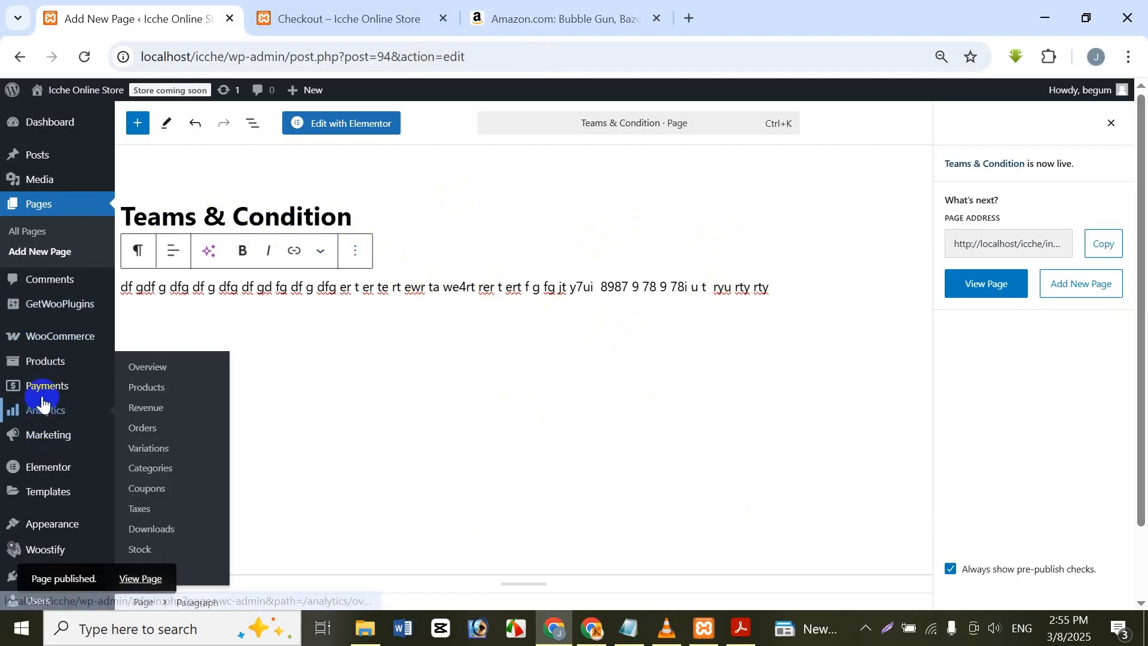
mouse_move(56, 333)
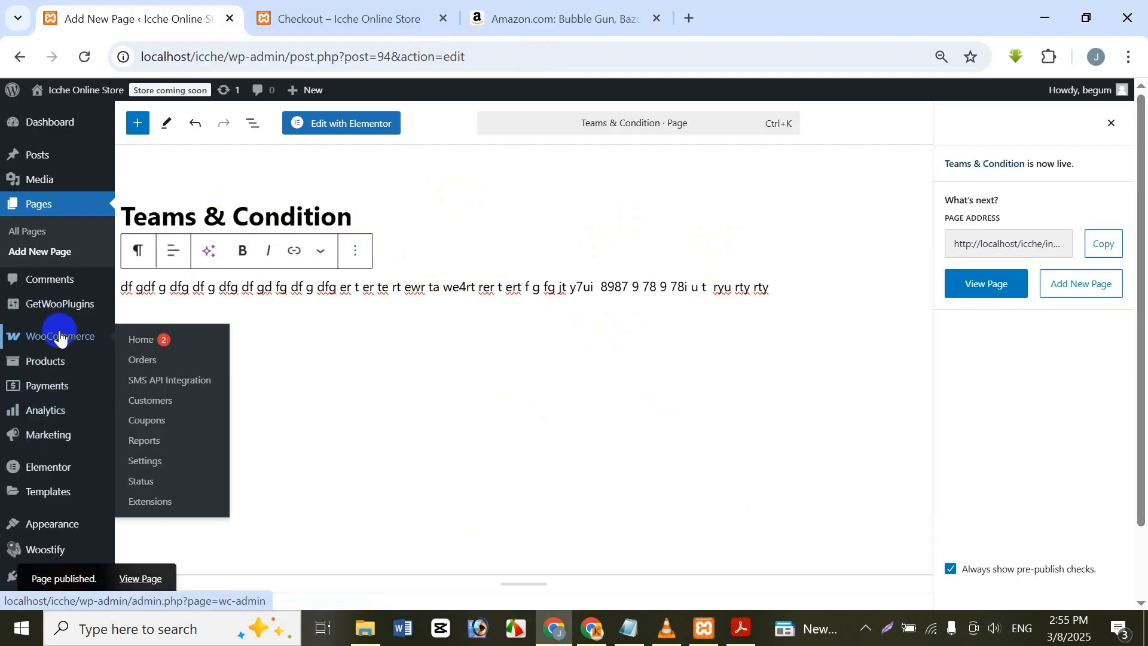
click(166, 464)
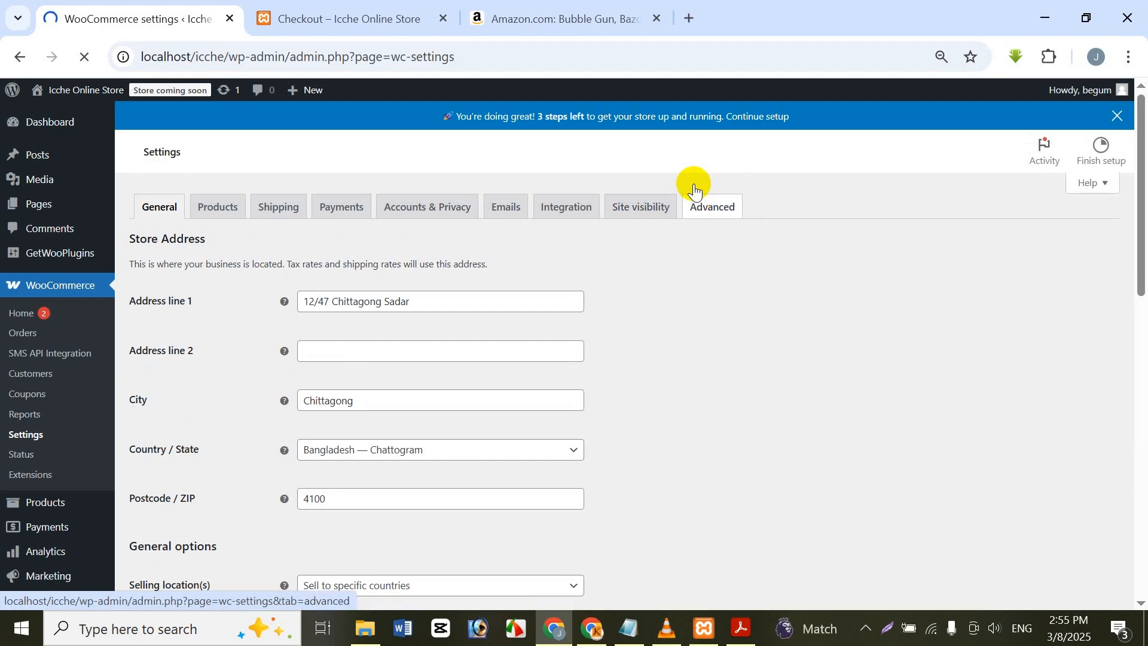
click(694, 190)
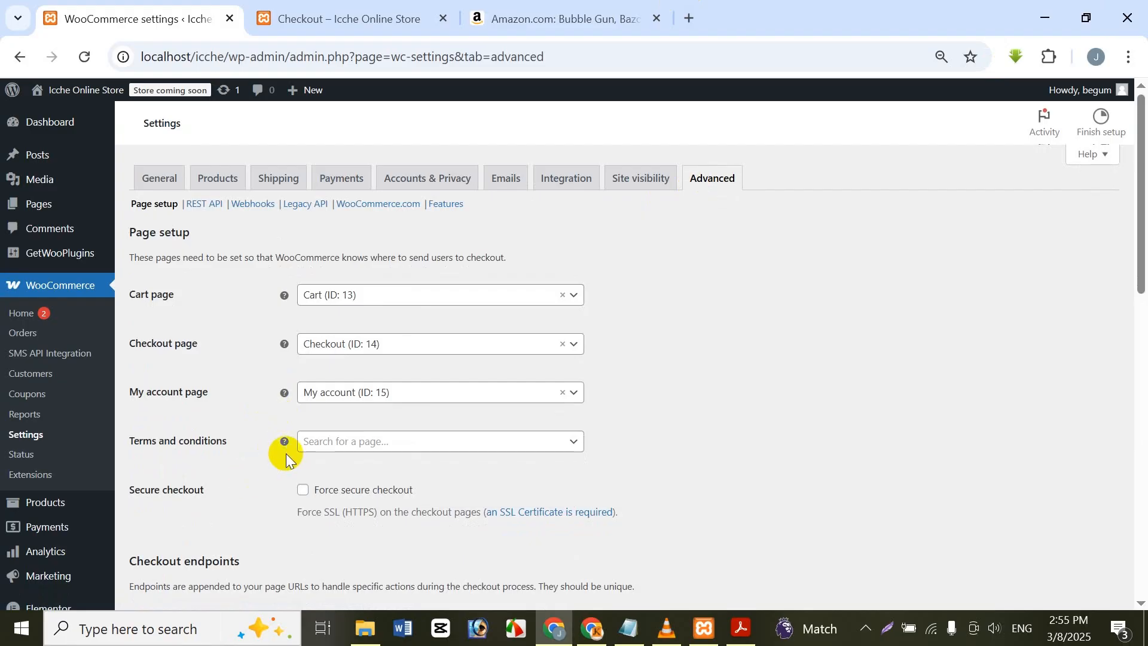
Step: Assign the "Teams & Condition" page as the store's terms and conditions page and save the advanced settings
click(336, 448)
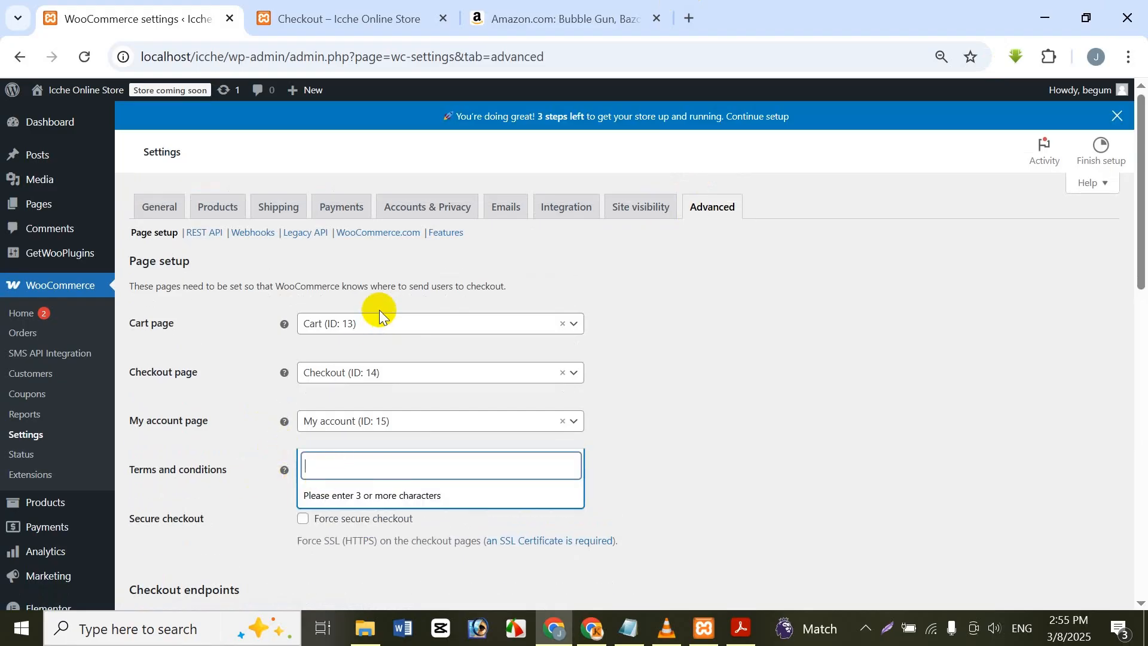
text(teams)
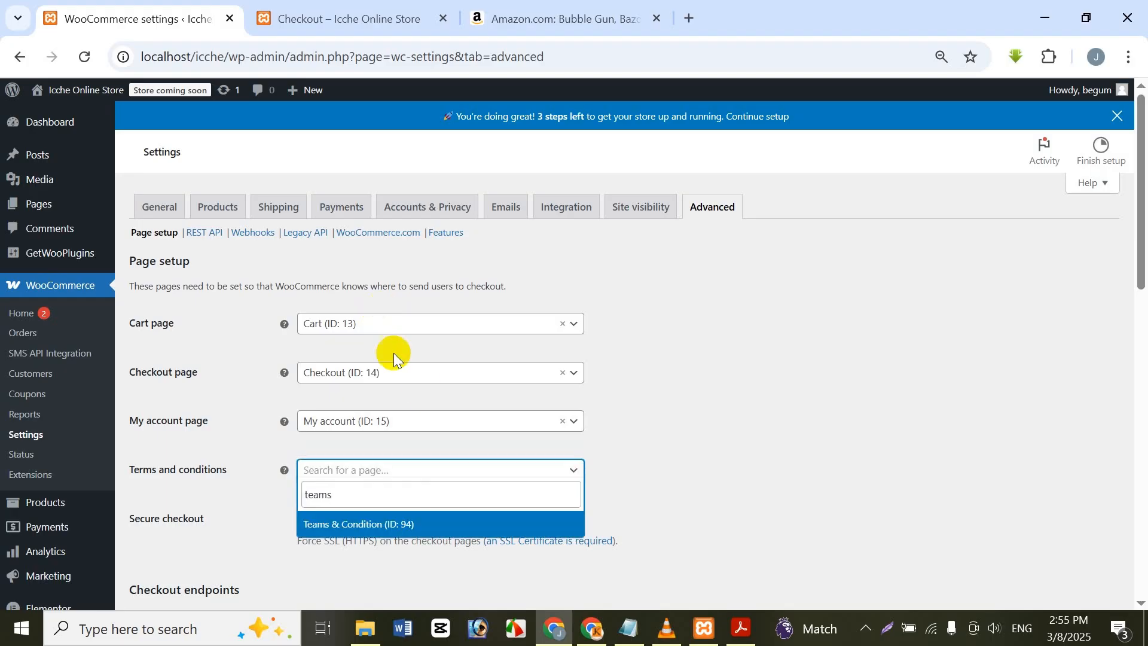
click(409, 527)
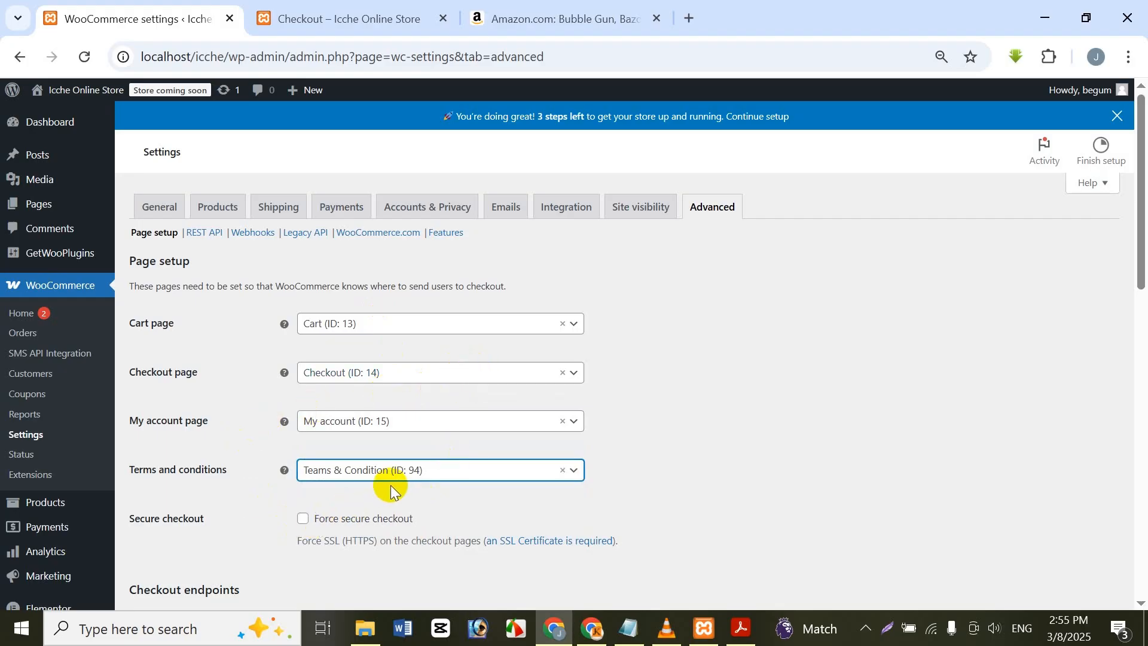
scroll(383, 497, down, 3)
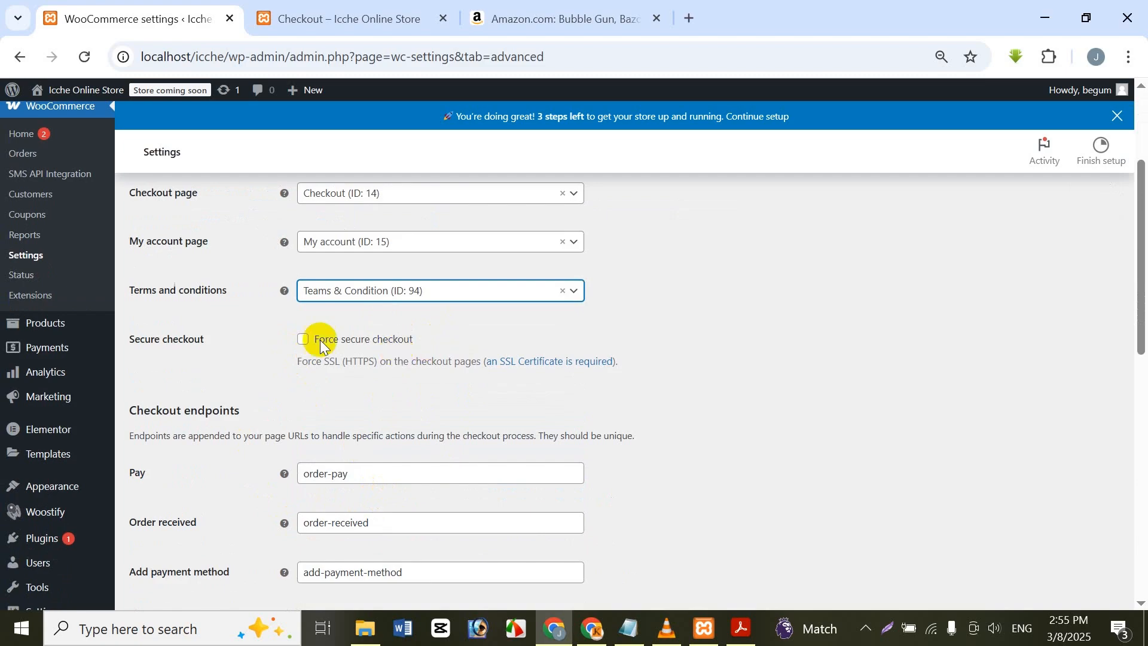
scroll(267, 436, down, 3)
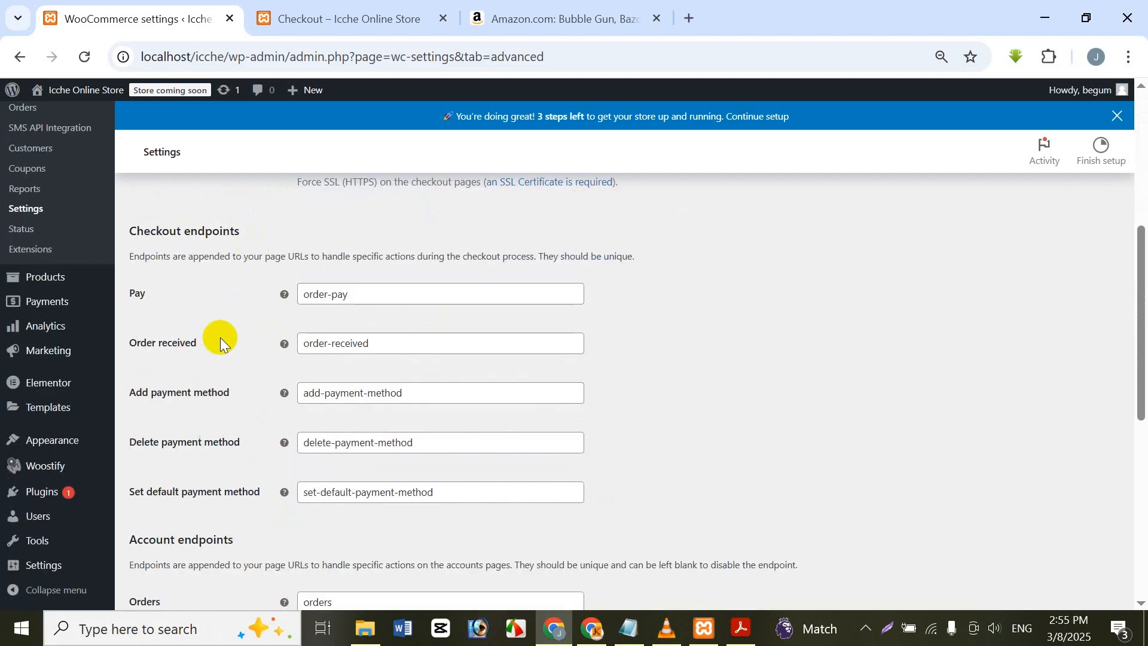
scroll(220, 343, down, 8)
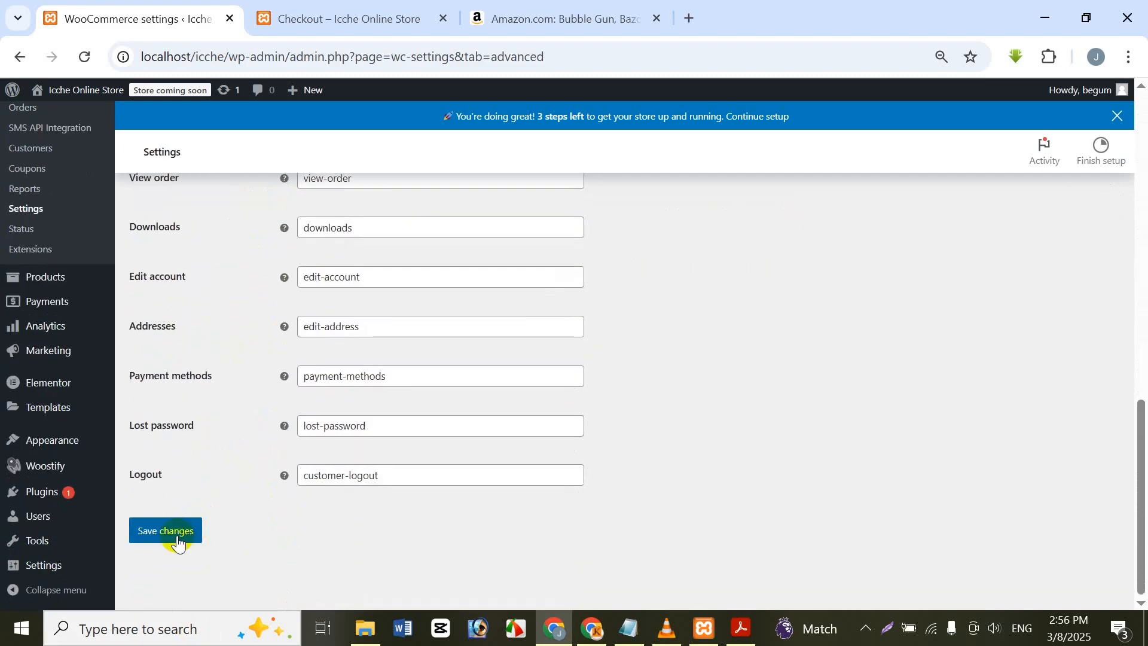
click(177, 541)
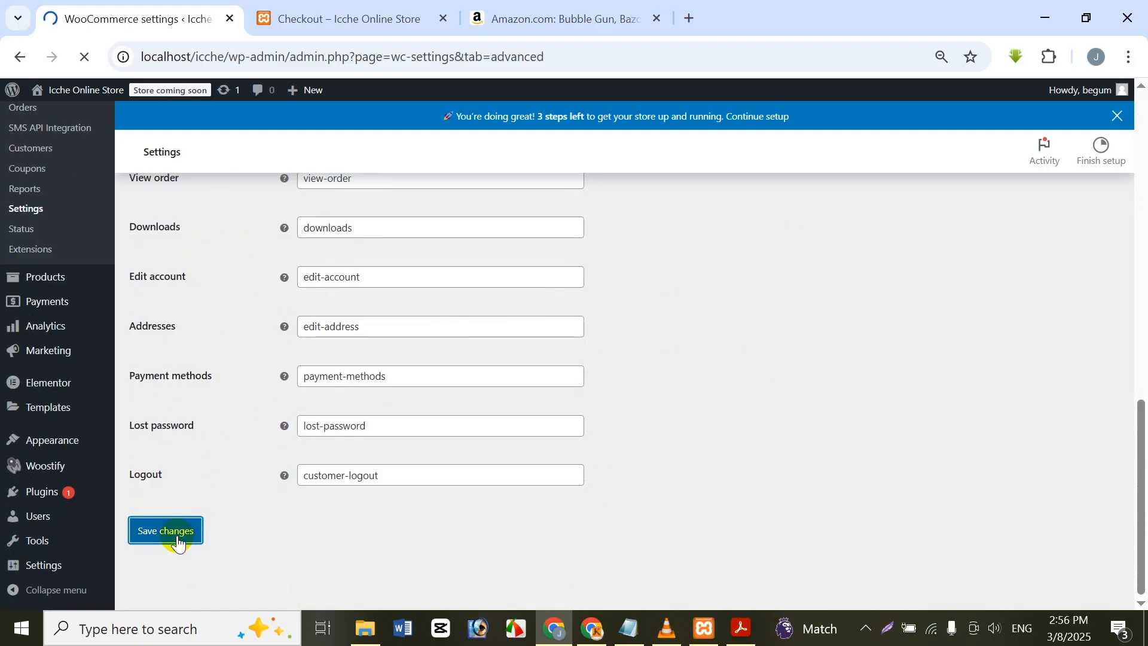
Step: Reload the store's checkout page to check the terms and conditions agreement near the order placement, and switch to the PDF lesson outline
click(298, 16)
click(84, 57)
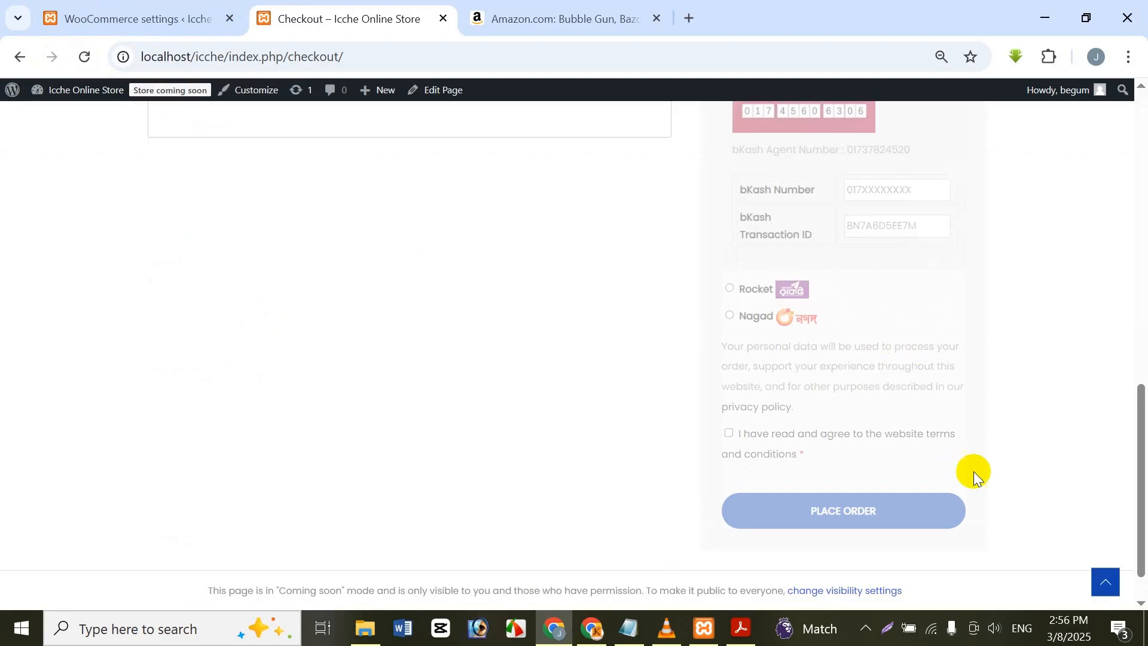
scroll(816, 477, up, 10)
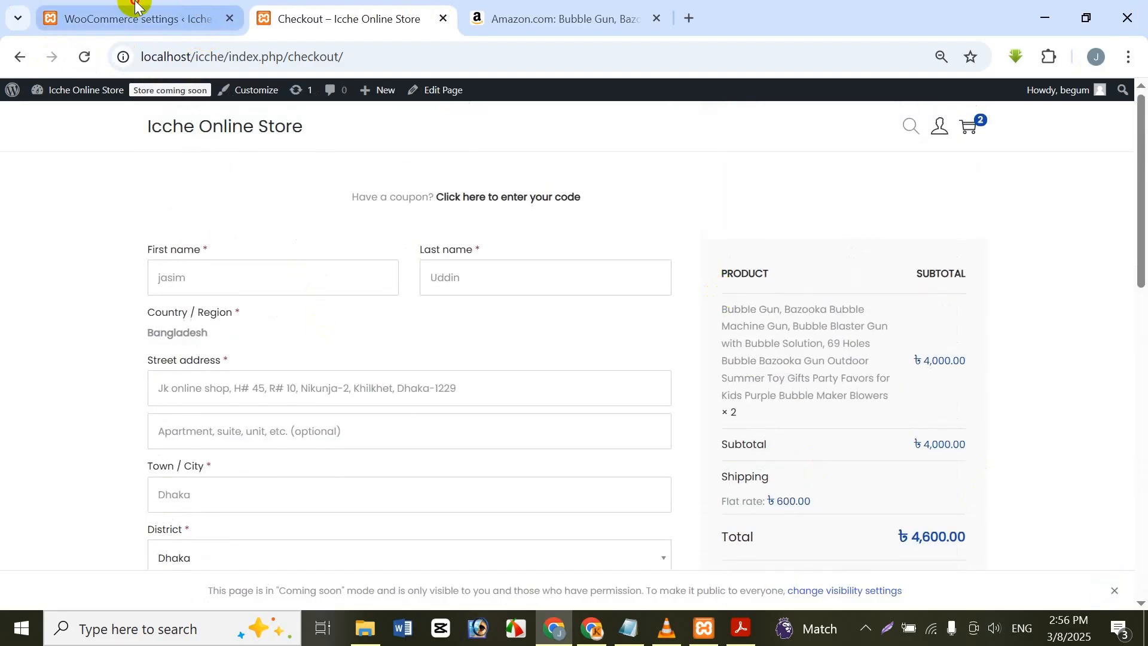
click(148, 22)
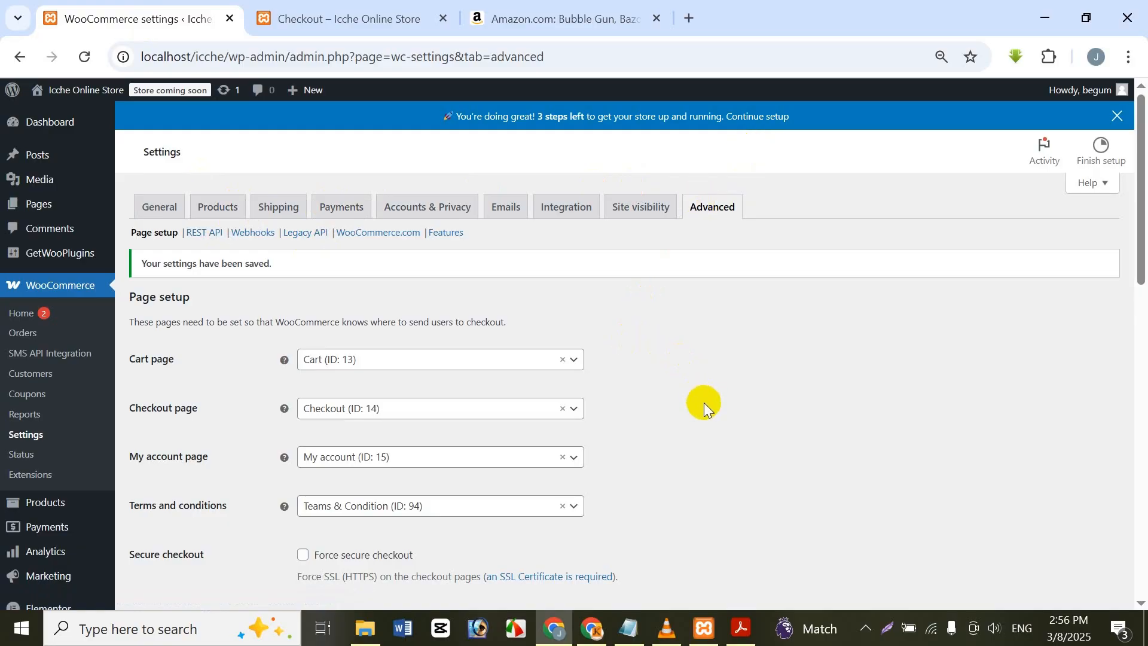
click(742, 628)
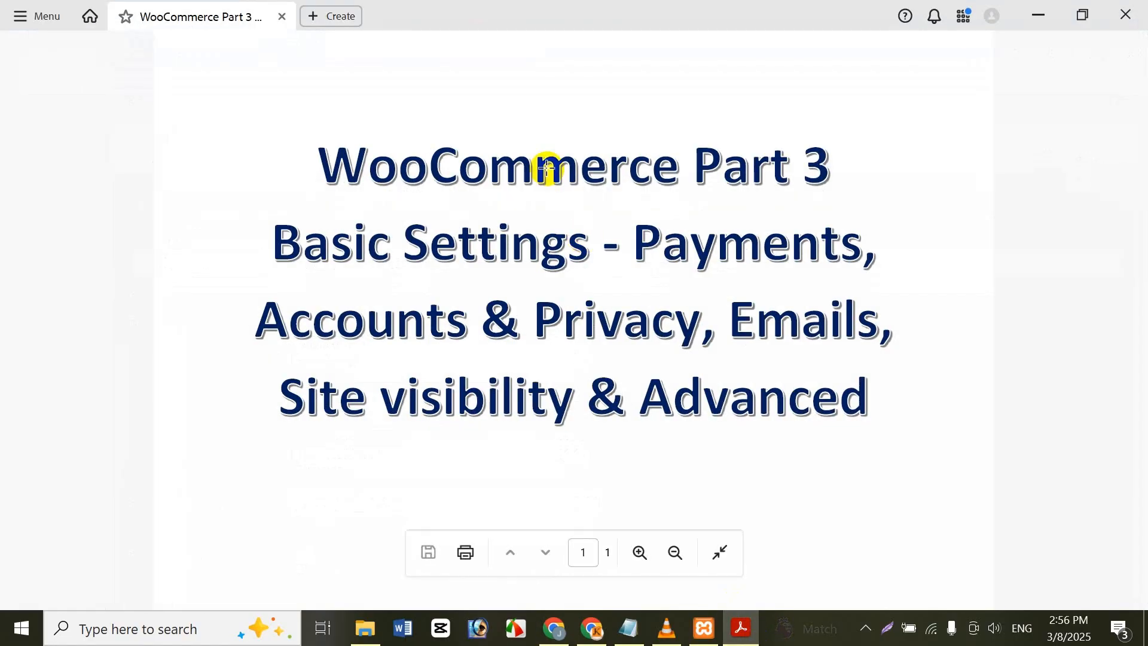